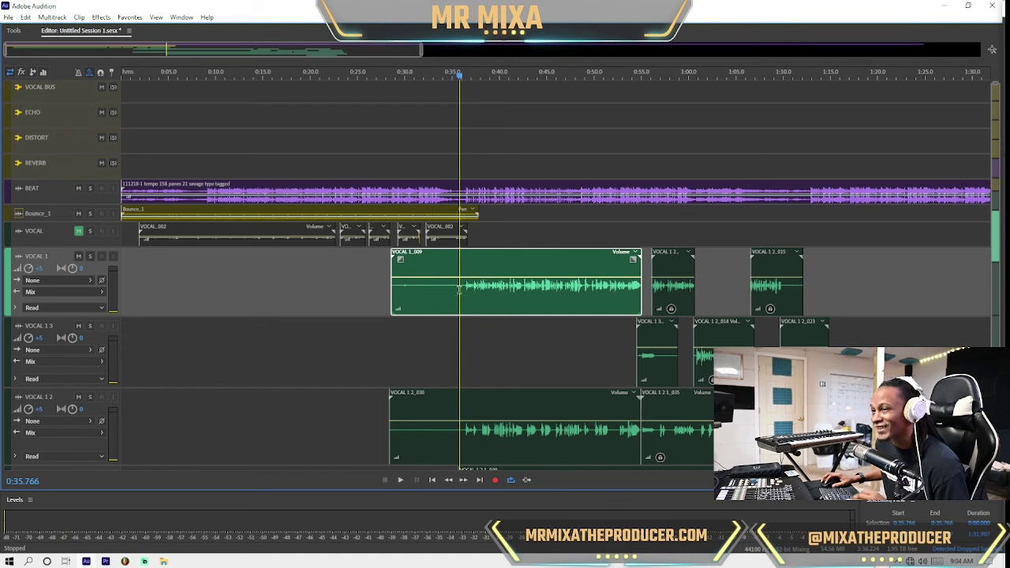
# Step: Play the session from 0:35.766 to hear the VOCAL 1 clip and the stacked vocal tracks with the beat
pyautogui.press('space')
pyautogui.press('space')
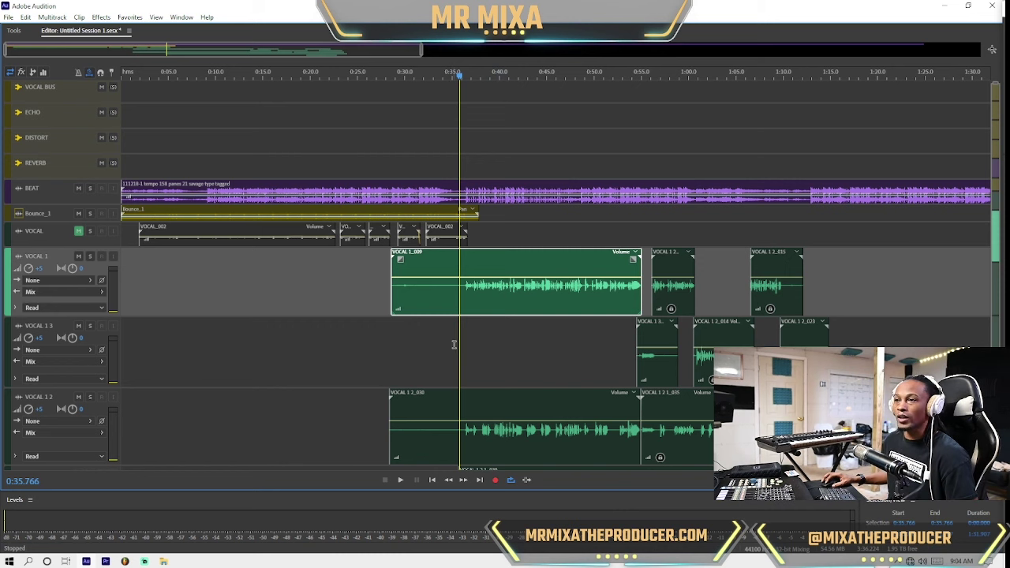
pyautogui.scroll(-2, 513, 302)
pyautogui.press('space')
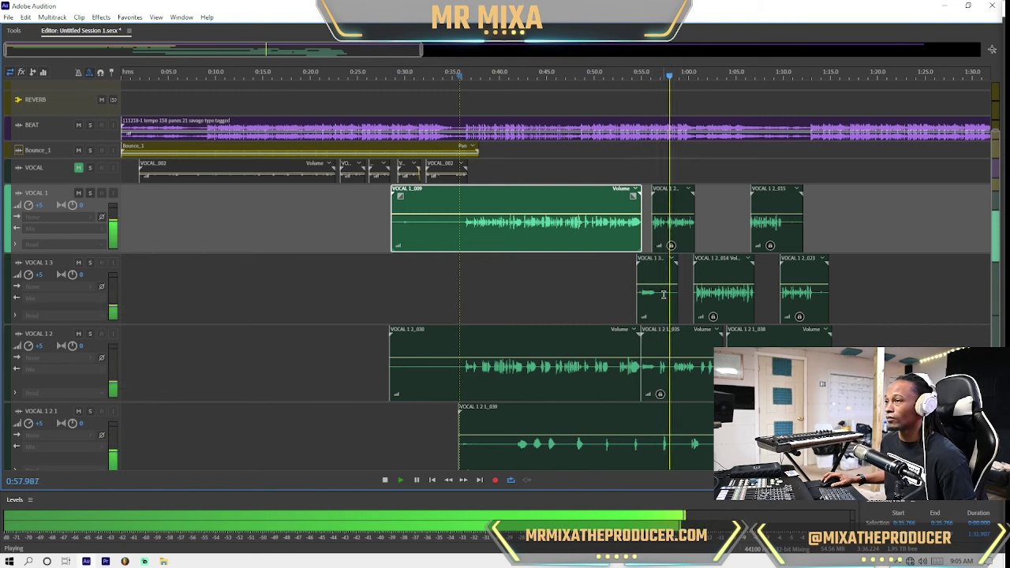
pyautogui.press('space')
# Step: Mute the VOCAL 1 2 and VOCAL 1 2 1 tracks
pyautogui.click(79, 334)
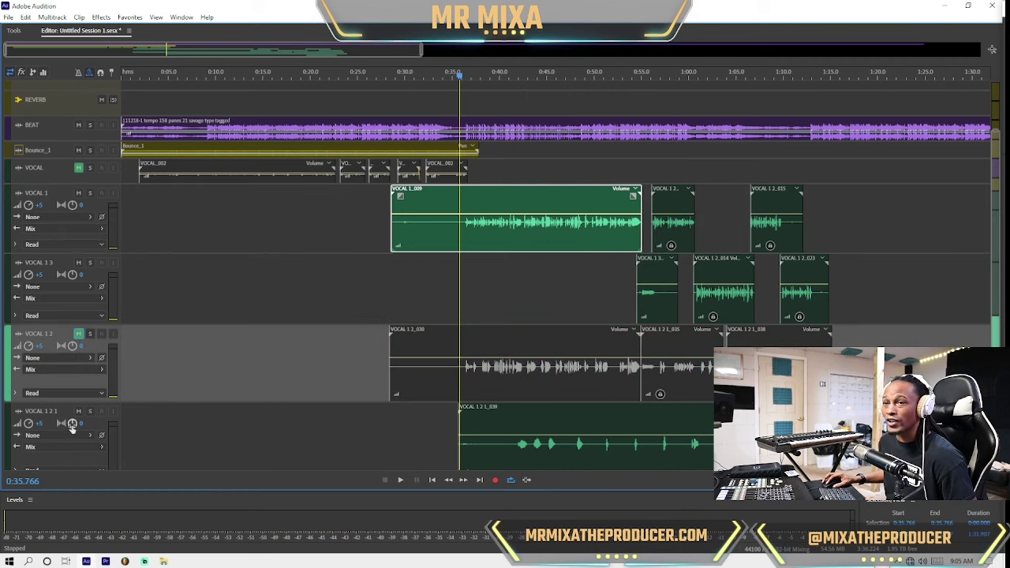
pyautogui.click(79, 411)
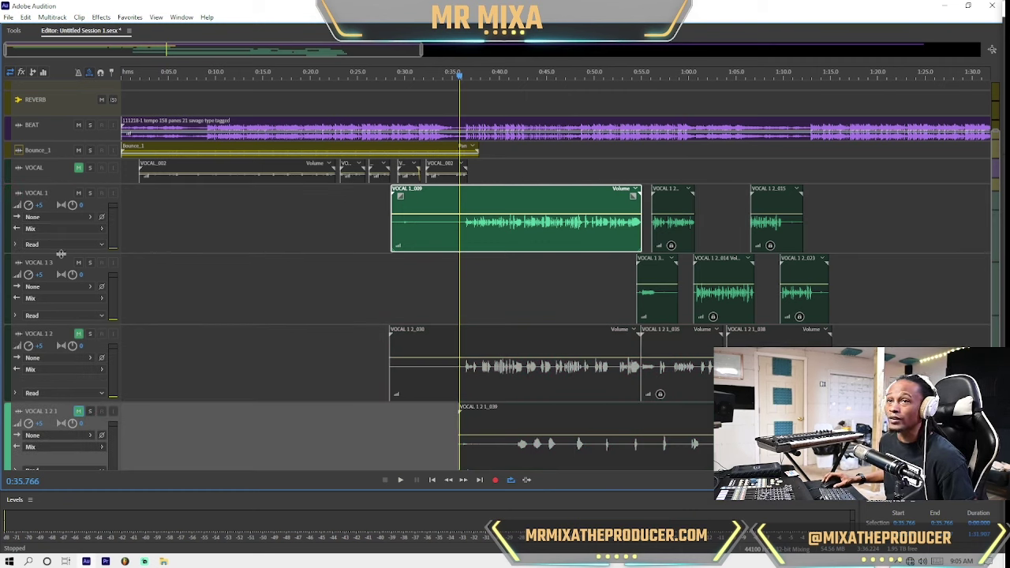
# Step: Show the tracks' effects racks and bypass the VOCAL 1 effects in slots 2 to 7, leaving the first Parametric Equalizer on
pyautogui.click(22, 72)
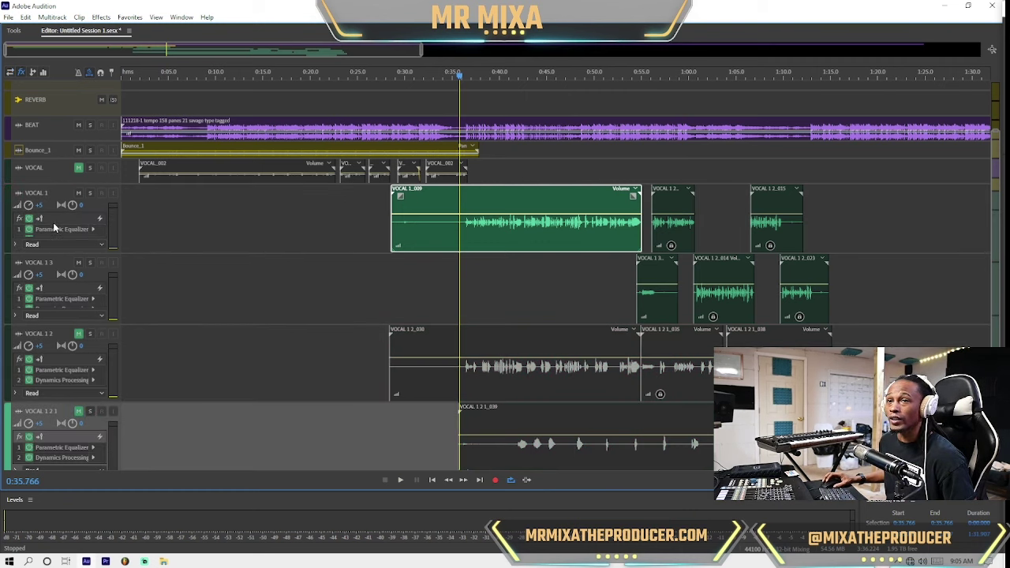
pyautogui.scroll(4, 61, 235)
pyautogui.scroll(-2, 67, 247)
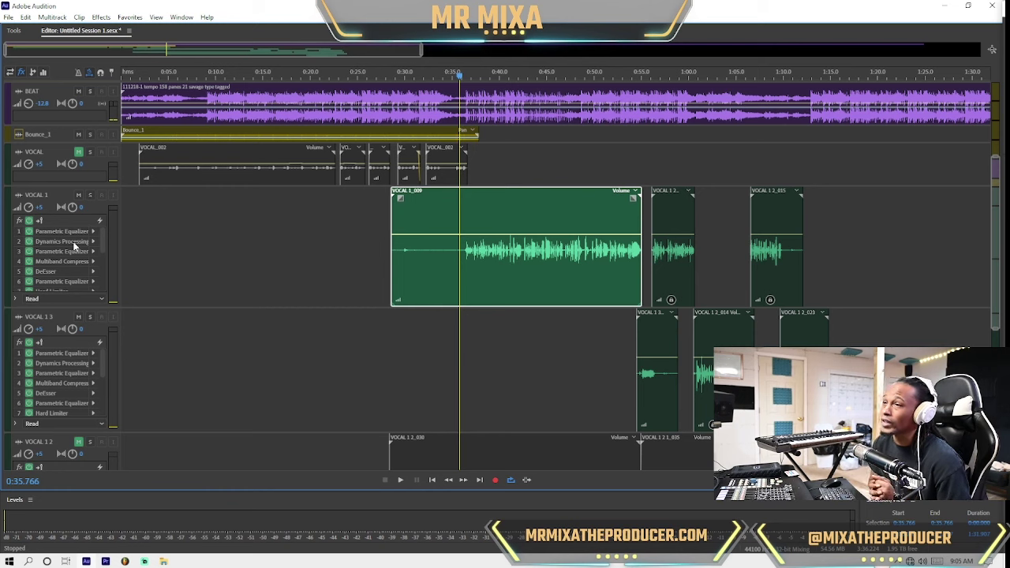
pyautogui.scroll(2, 58, 245)
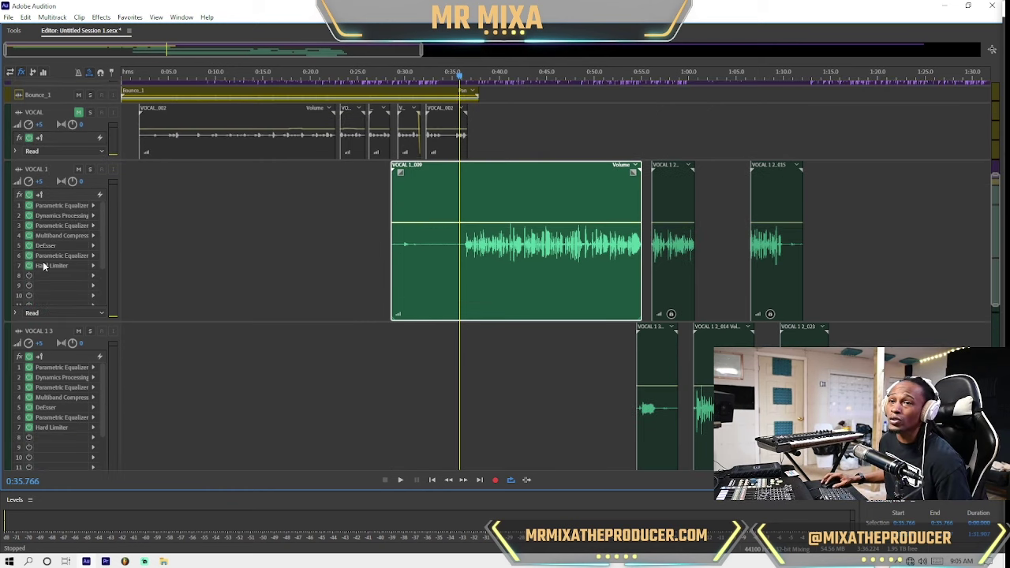
pyautogui.click(30, 267)
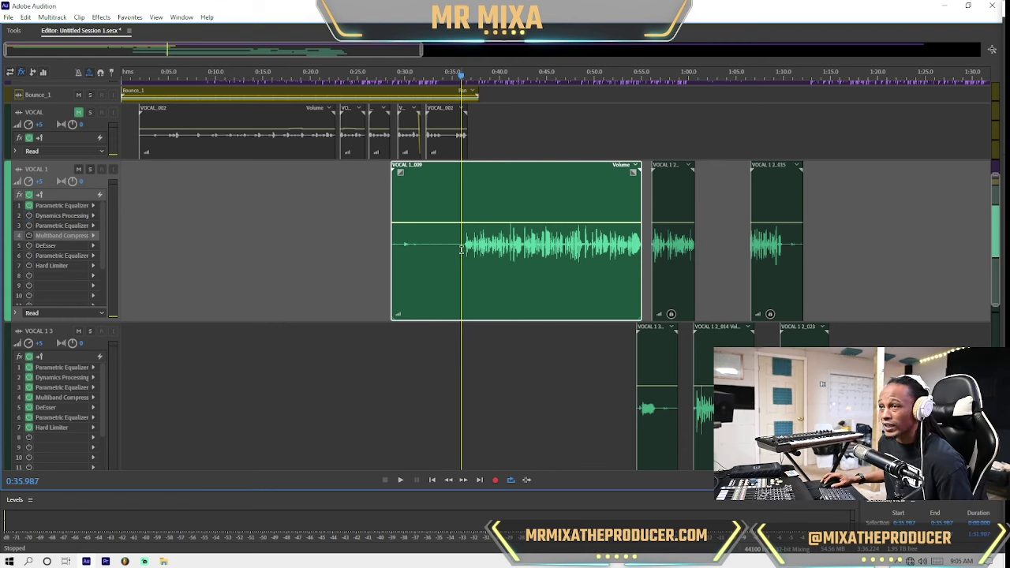
# Step: Play the VOCAL 1_009 clip from just before the first phrase, at about 0:36
pyautogui.press('=')
pyautogui.press('=')
pyautogui.press('=')
pyautogui.press('=')
pyautogui.press('=')
pyautogui.press('=')
pyautogui.press('=')
pyautogui.press('=')
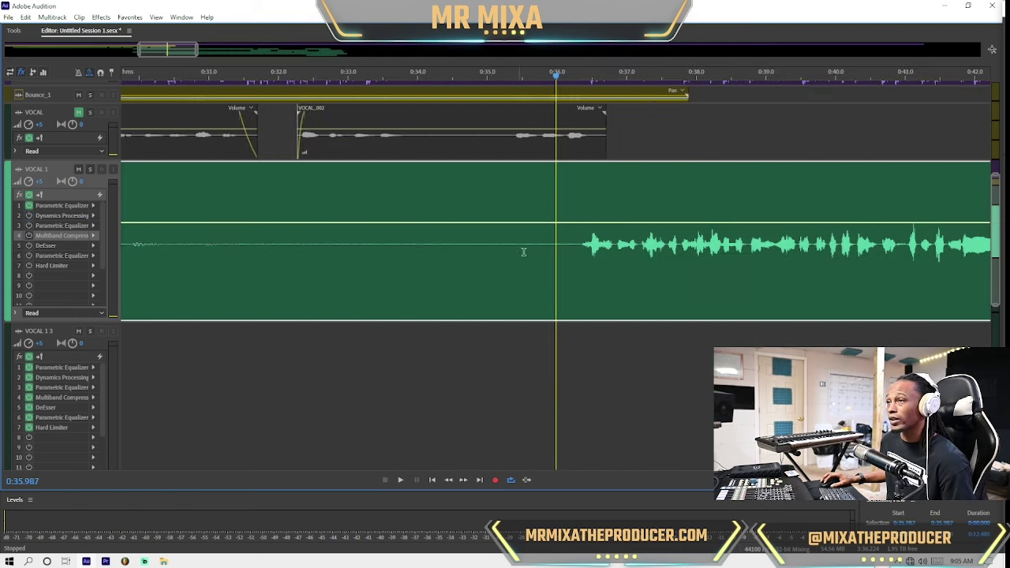
pyautogui.click(591, 249)
pyautogui.press('space')
pyautogui.press('space')
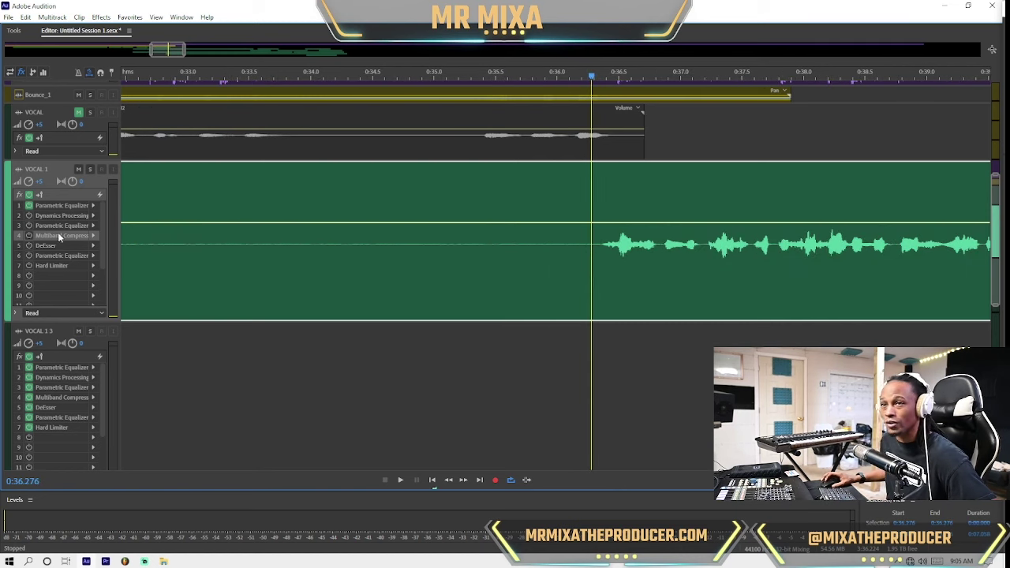
pyautogui.scroll(3, 50, 219)
pyautogui.scroll(2, 641, 264)
pyautogui.press('space')
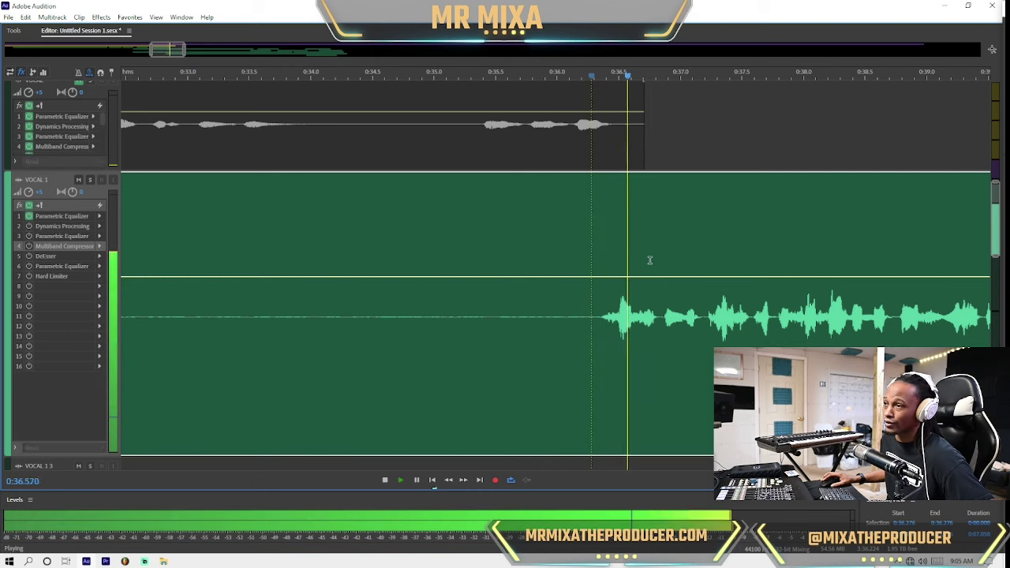
pyautogui.click(568, 229)
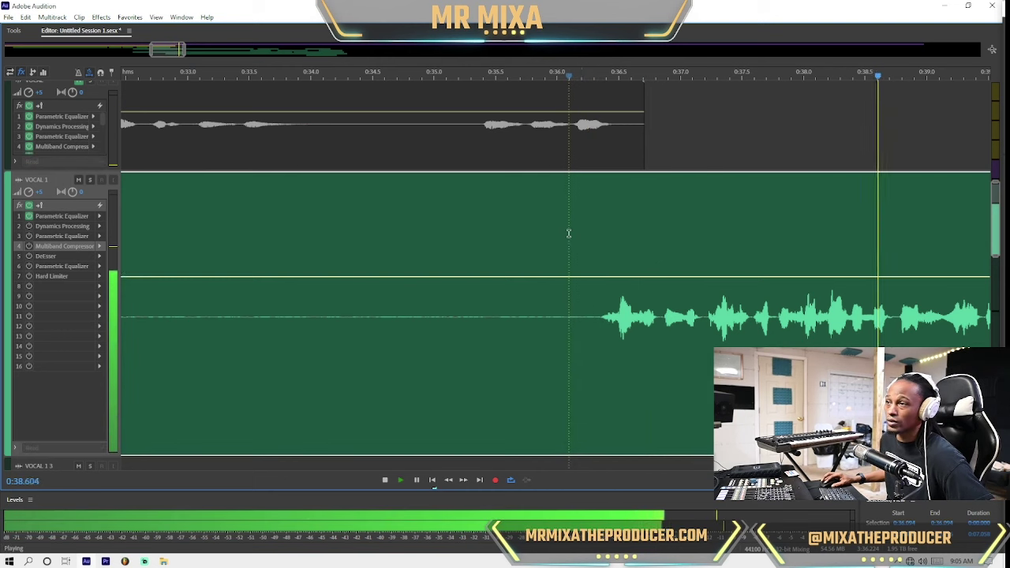
# Step: Open VOCAL 1's first Parametric Equalizer during playback and set its high-pass frequency to 125 Hz
pyautogui.doubleClick(62, 216)
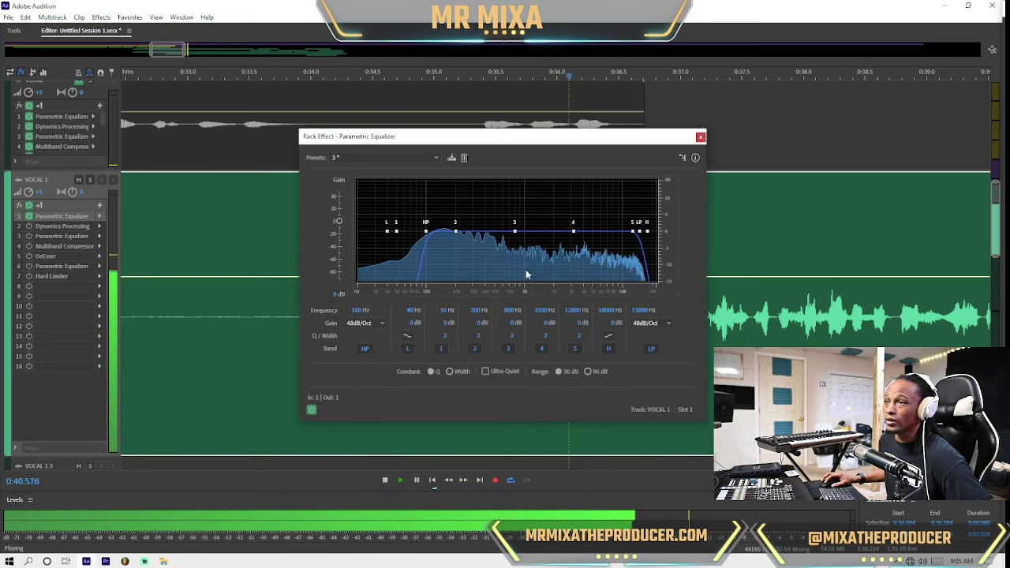
pyautogui.press('space')
pyautogui.press('space')
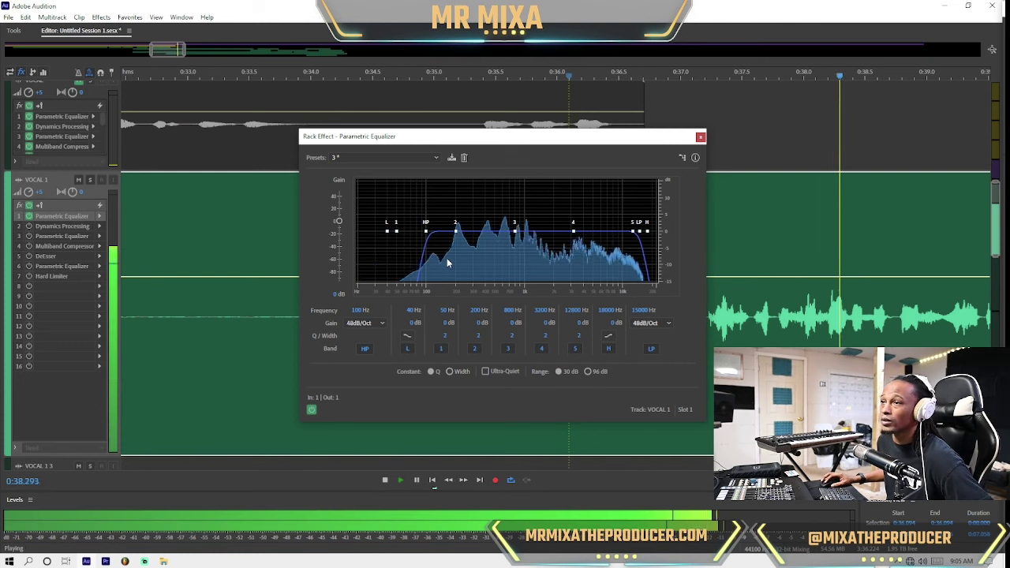
pyautogui.click(355, 309)
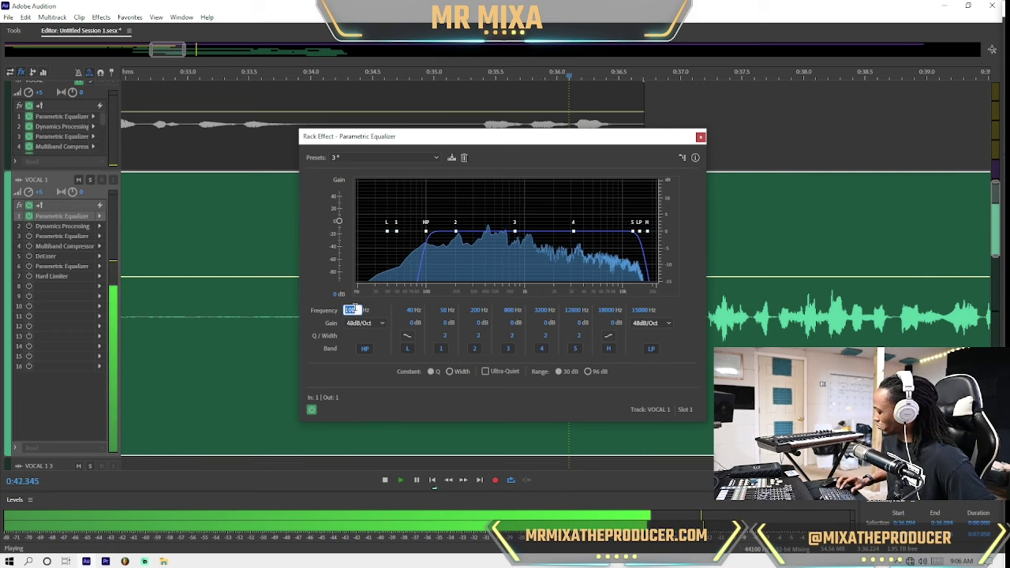
pyautogui.write('125')
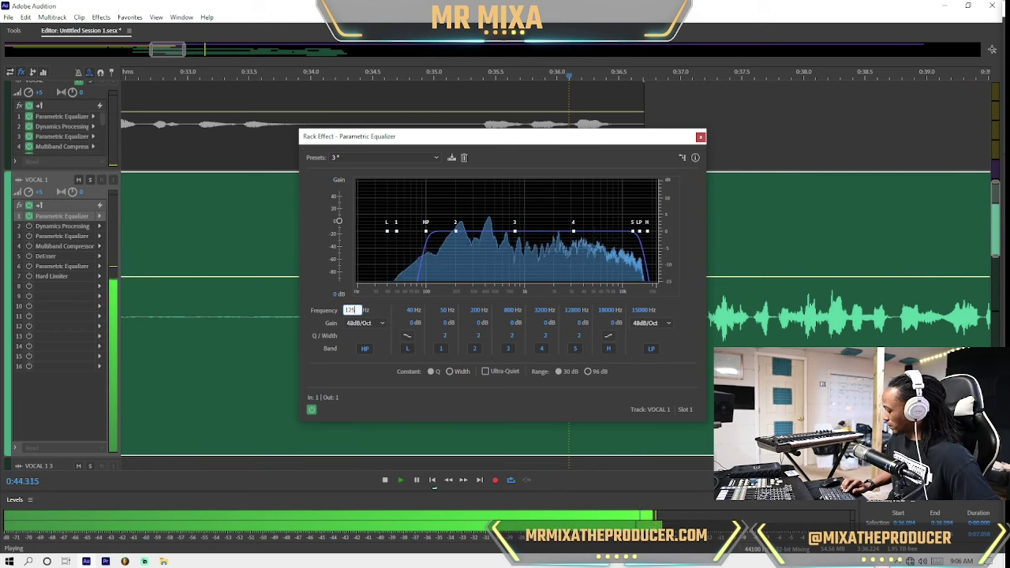
pyautogui.press('Return')
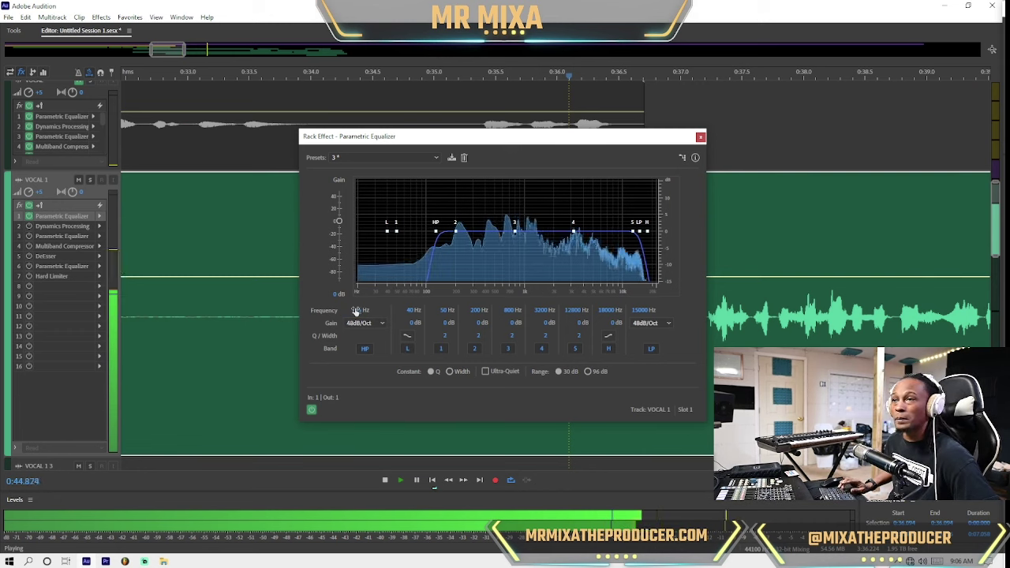
# Step: Set the equalizer's low shelf to 125 Hz with a gain of -5.2 dB
pyautogui.click(412, 310)
pyautogui.write('12')
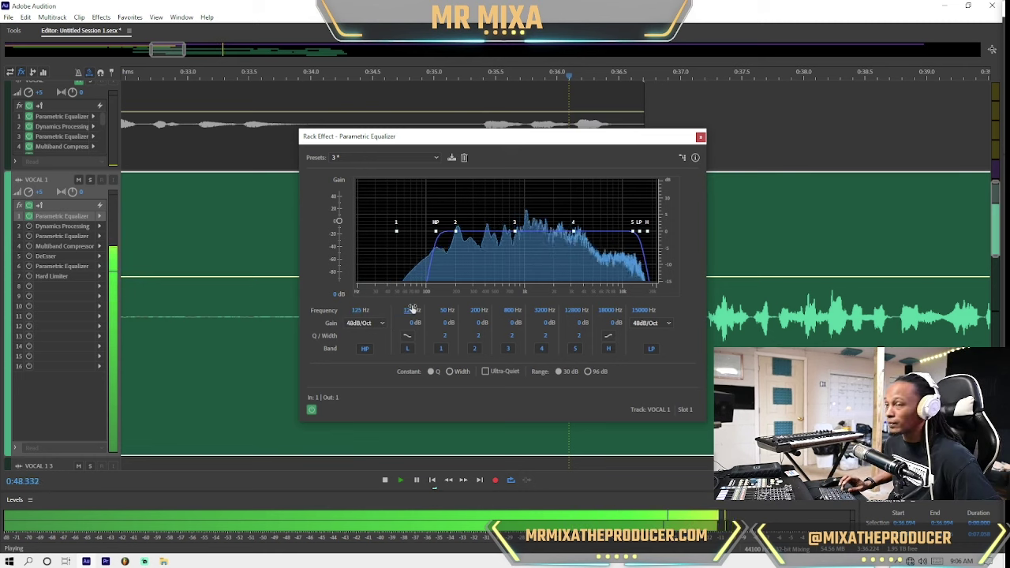
pyautogui.write('5')
pyautogui.press('Return')
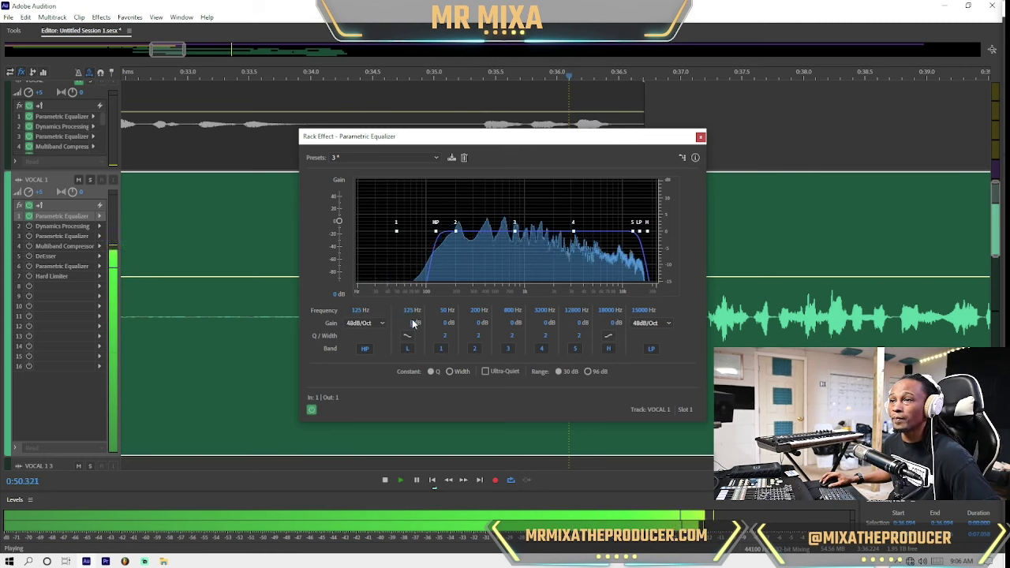
pyautogui.moveTo(412, 323); pyautogui.dragTo(406, 337)
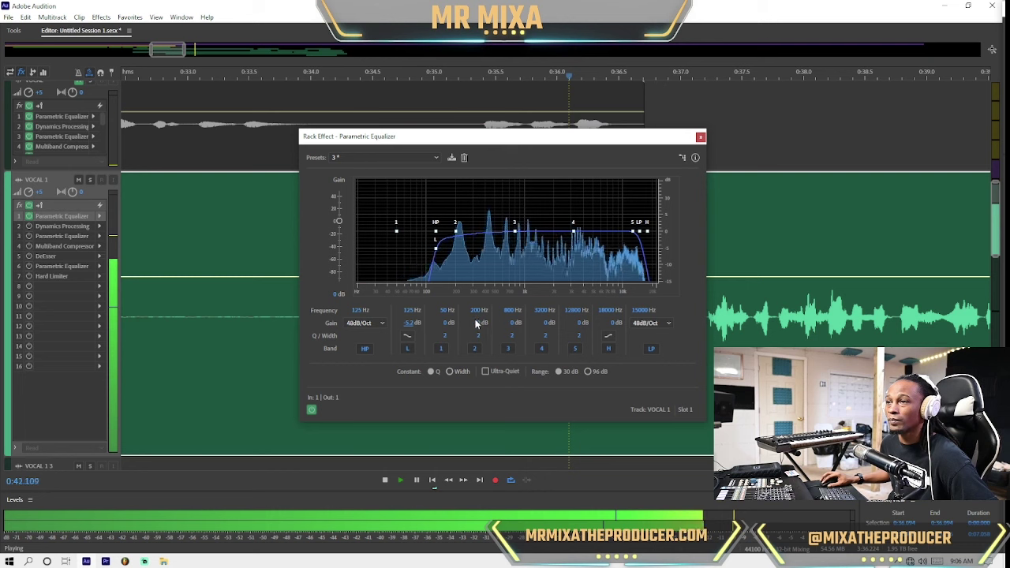
# Step: Sweep band 2 with a narrow boost, set it to 404 Hz, Q 29 and -5.7 dB, and move band 1 to 287 Hz
pyautogui.press('space')
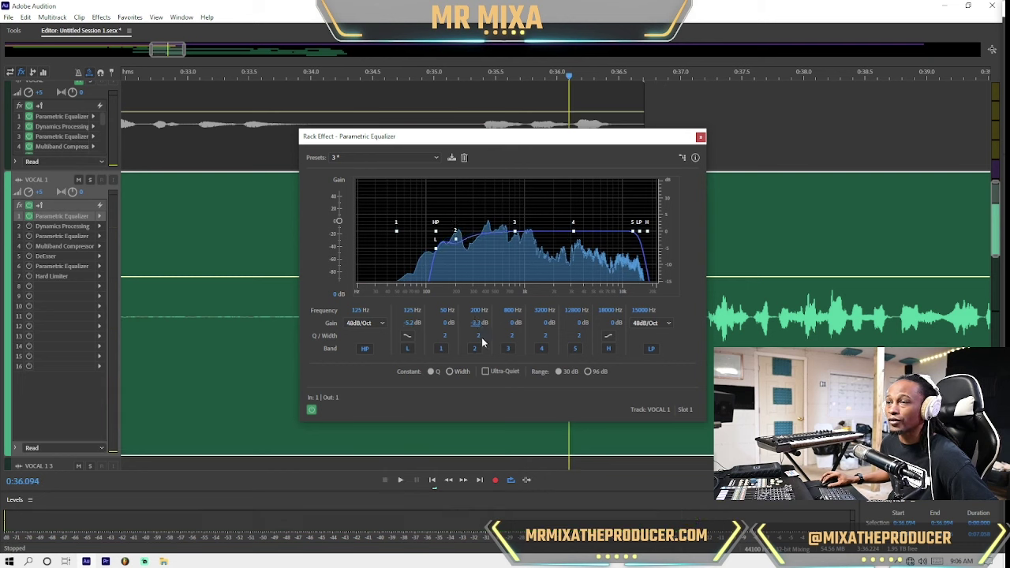
pyautogui.press('space')
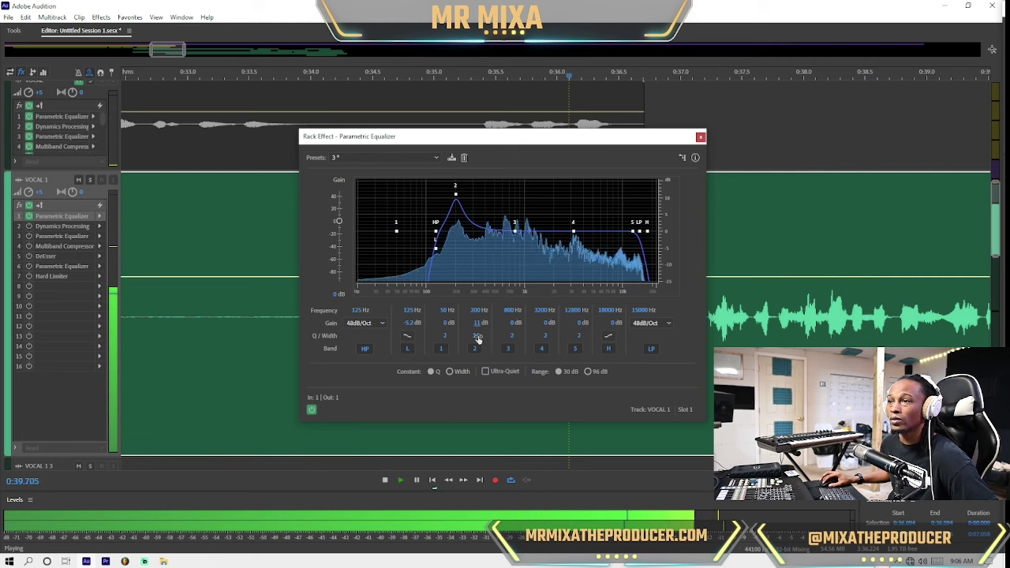
pyautogui.moveTo(476, 335); pyautogui.dragTo(479, 227)
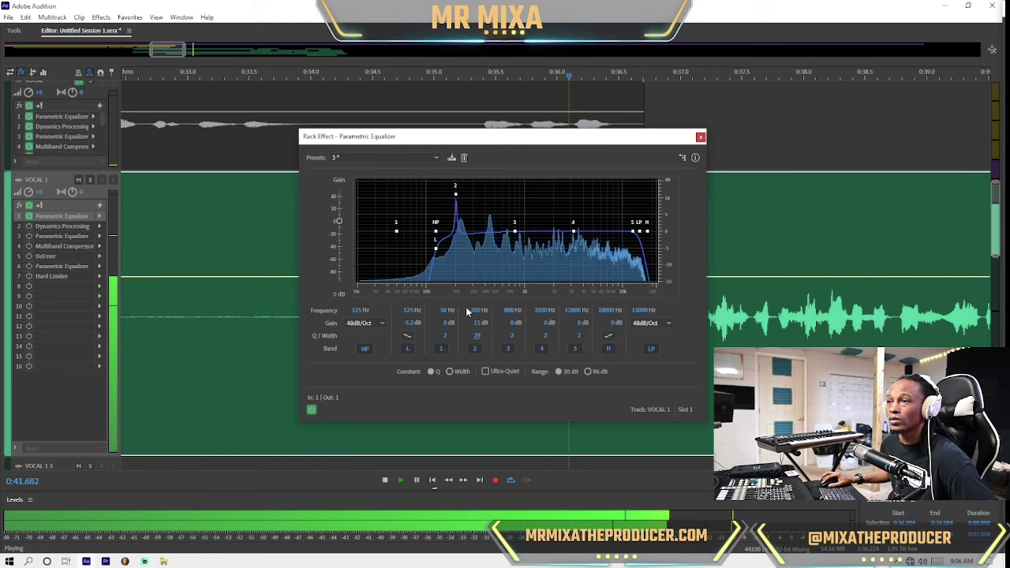
pyautogui.moveTo(476, 309); pyautogui.dragTo(489, 422)
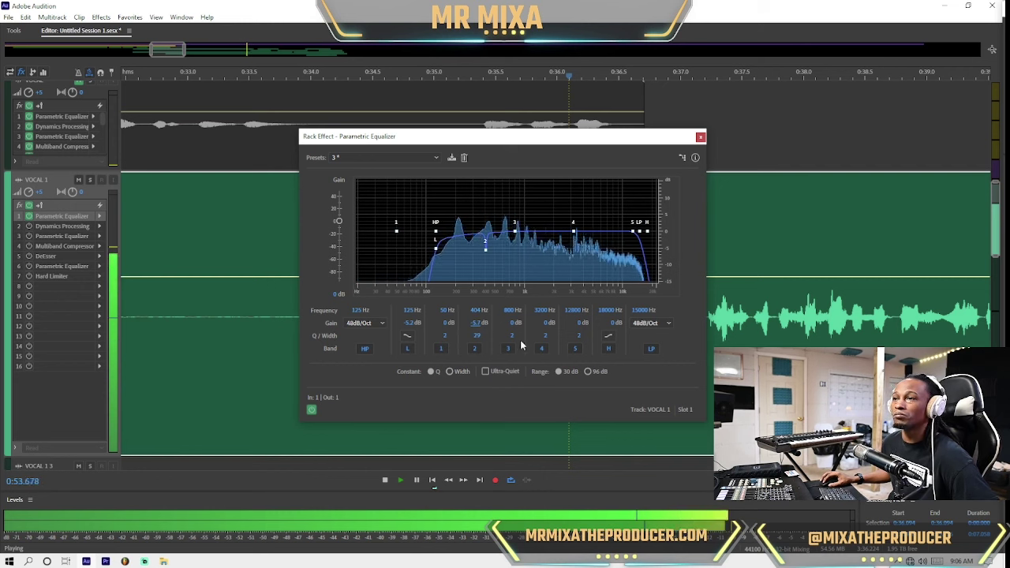
pyautogui.moveTo(446, 311); pyautogui.dragTo(455, 275)
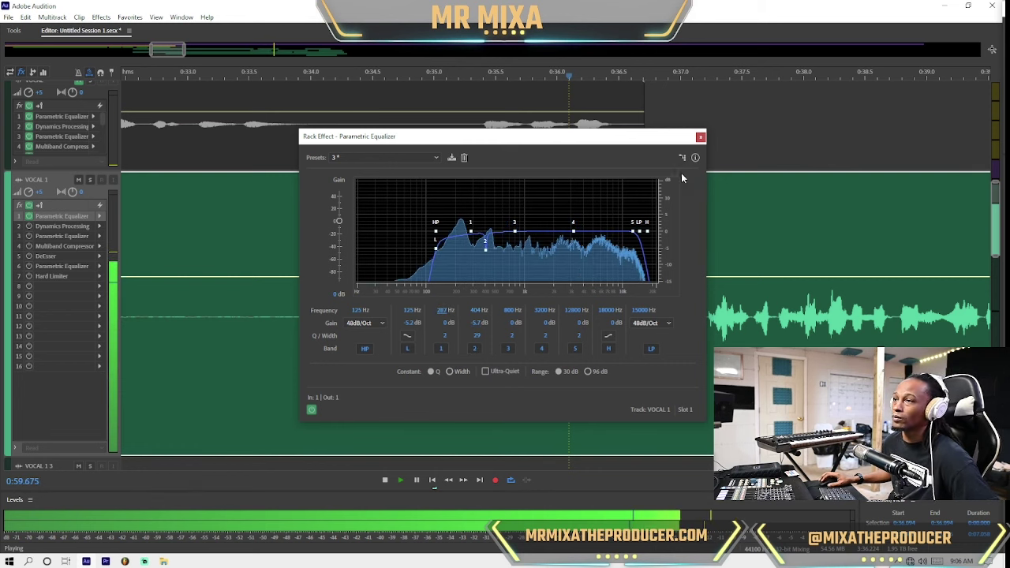
# Step: Move the Parametric Equalizer window clear of the clip endings and play the vocals from about 0:54
pyautogui.press('space')
pyautogui.click(957, 135)
pyautogui.press('-')
pyautogui.press('-')
pyautogui.press('-')
pyautogui.press('-')
pyautogui.press('-')
pyautogui.press('-')
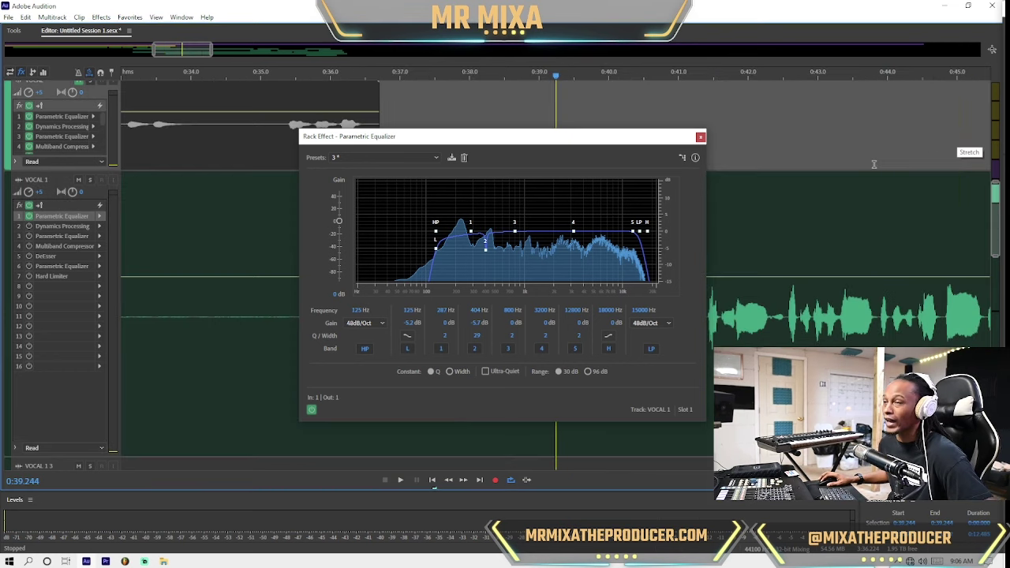
pyautogui.moveTo(583, 139); pyautogui.dragTo(496, 130)
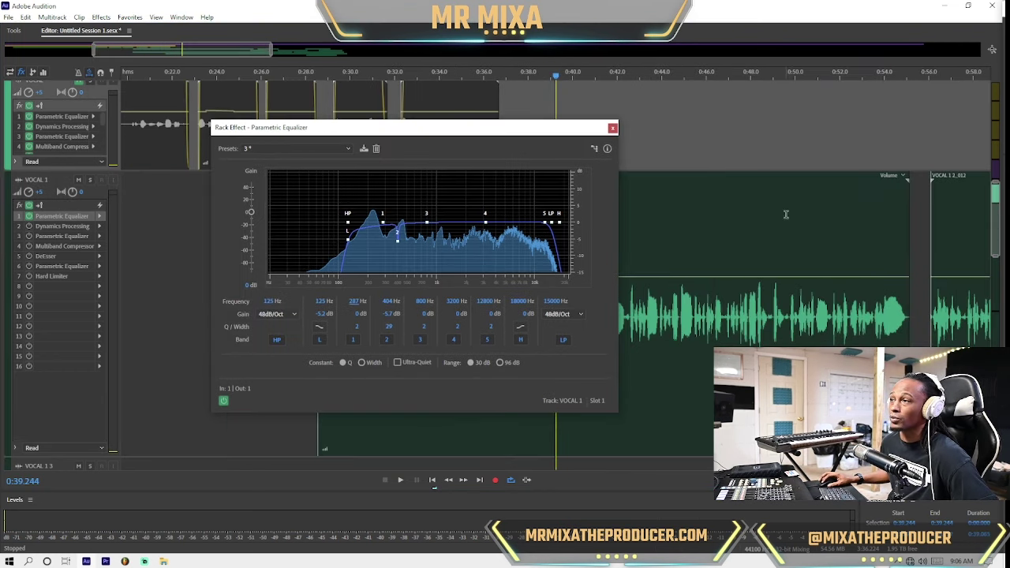
pyautogui.click(887, 147)
pyautogui.press('space')
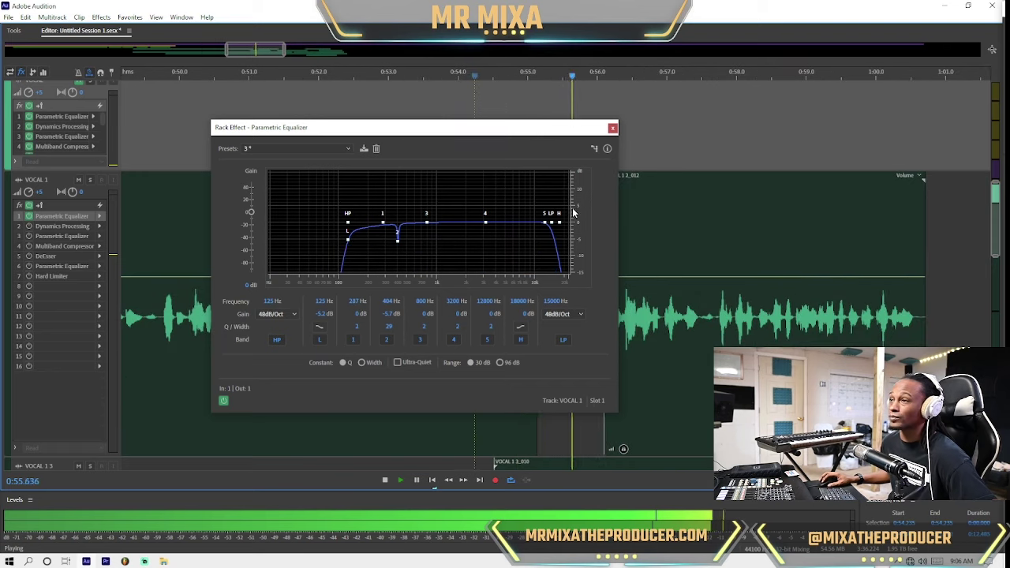
pyautogui.moveTo(561, 129); pyautogui.dragTo(911, 139)
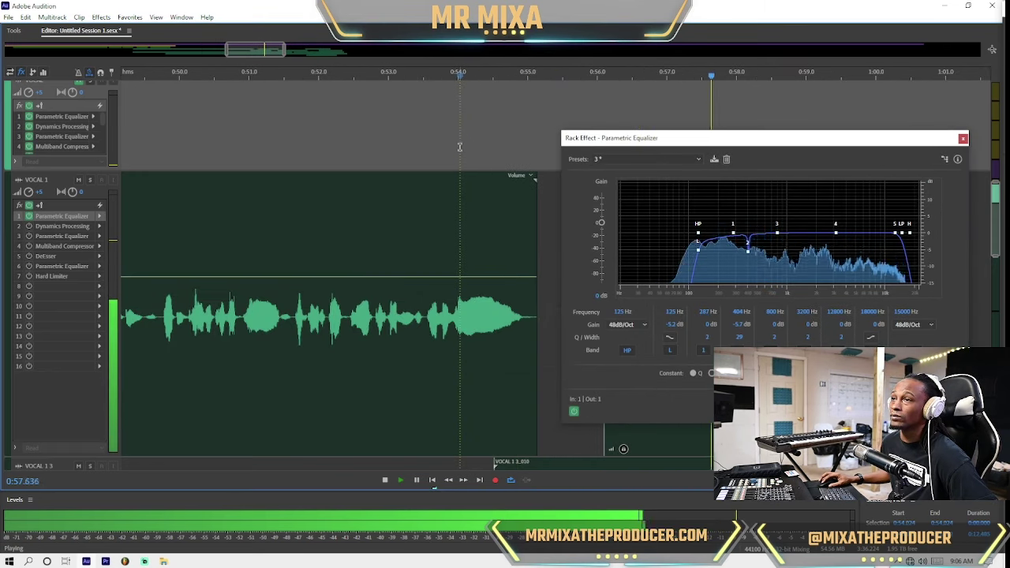
pyautogui.press('space')
# Step: Bypass the VOCAL 1 3 effects in slots 2 to 7 and copy VOCAL 1's Parametric Equalizer into its first slot
pyautogui.scroll(-3, 462, 173)
pyautogui.click(438, 381)
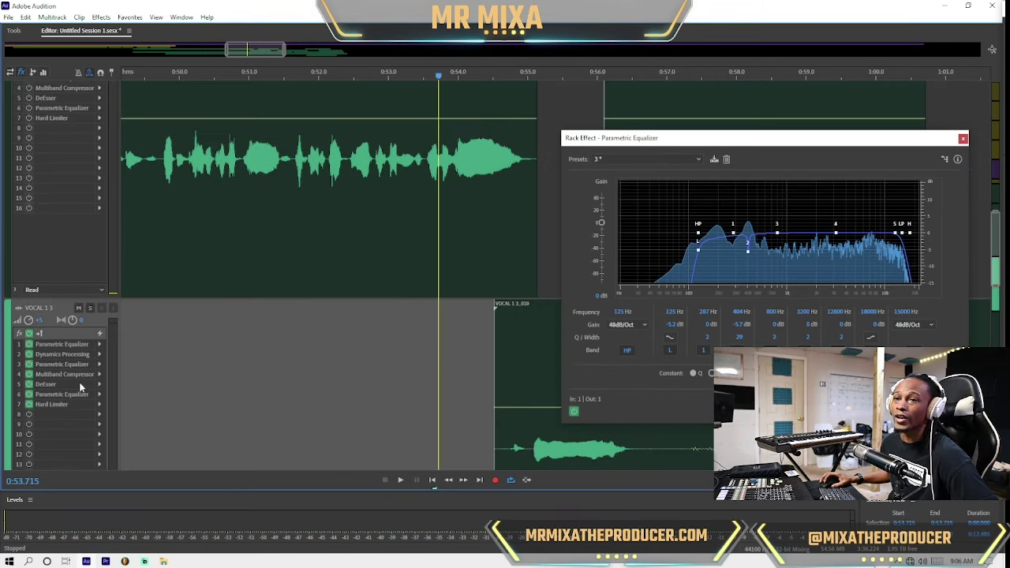
pyautogui.press('space')
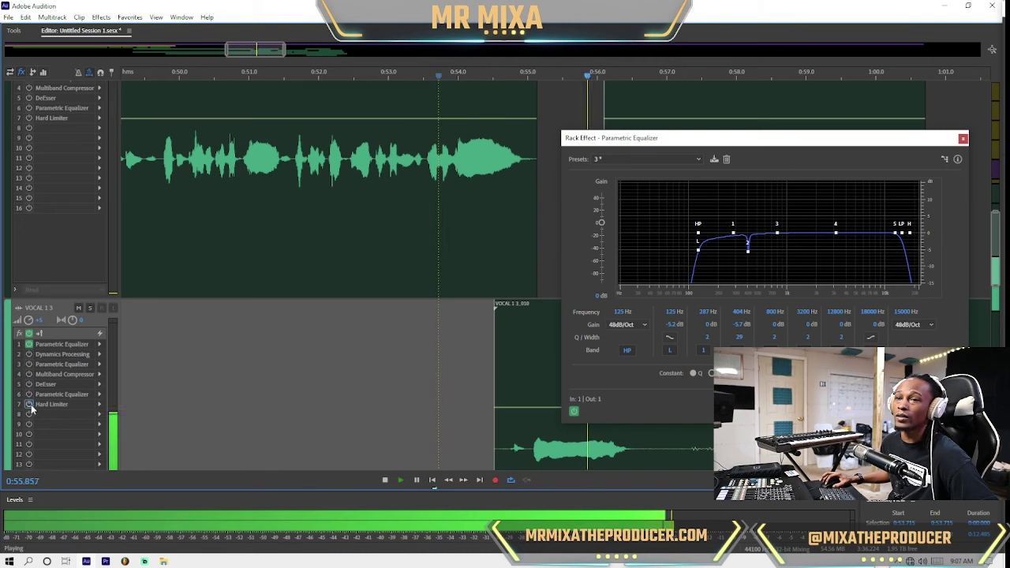
pyautogui.scroll(2, 225, 355)
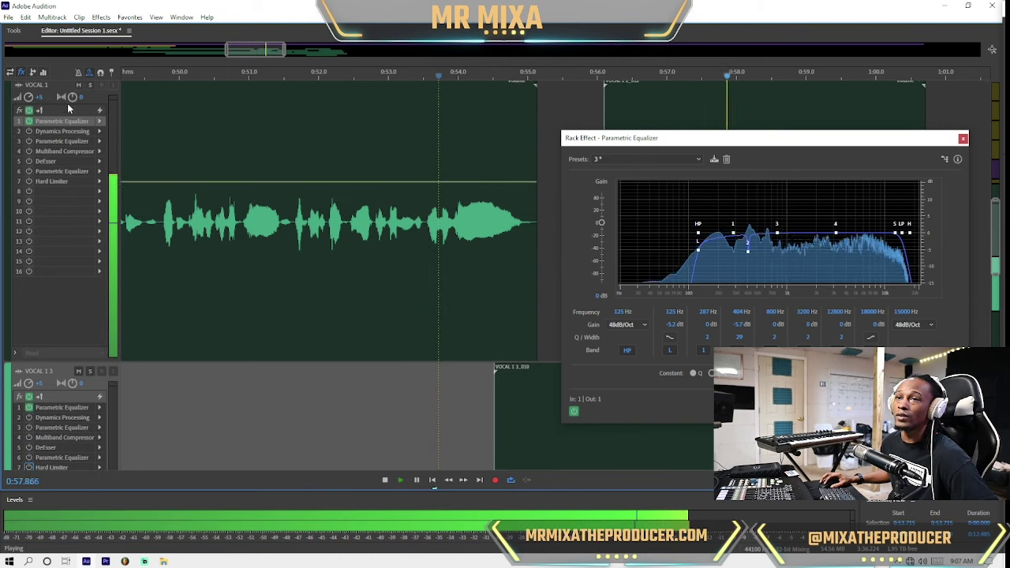
pyautogui.click(70, 407)
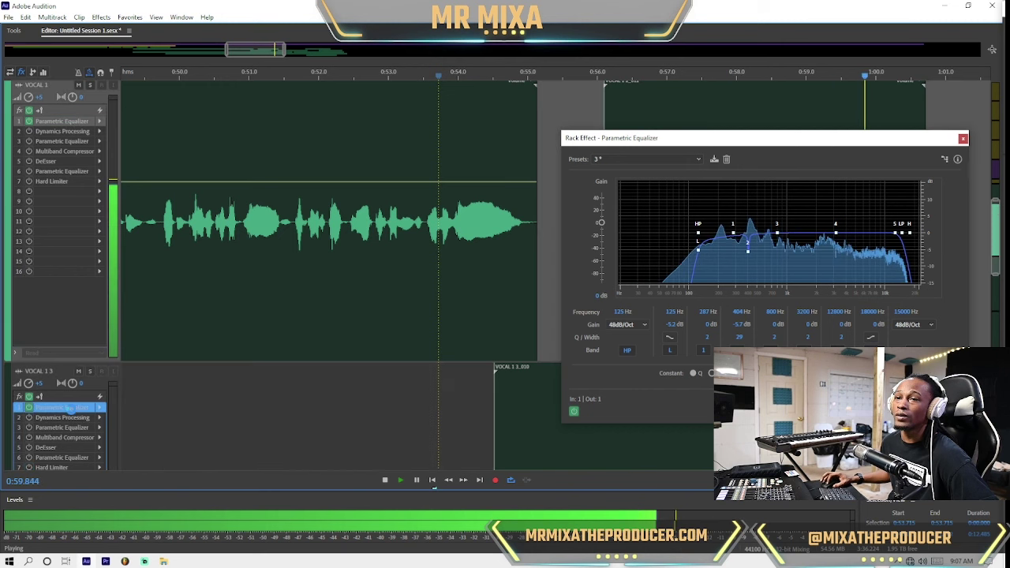
# Step: Add a short fade-out with a linear value of -25 to the end of the VOCAL 1_009 clip
pyautogui.click(489, 127)
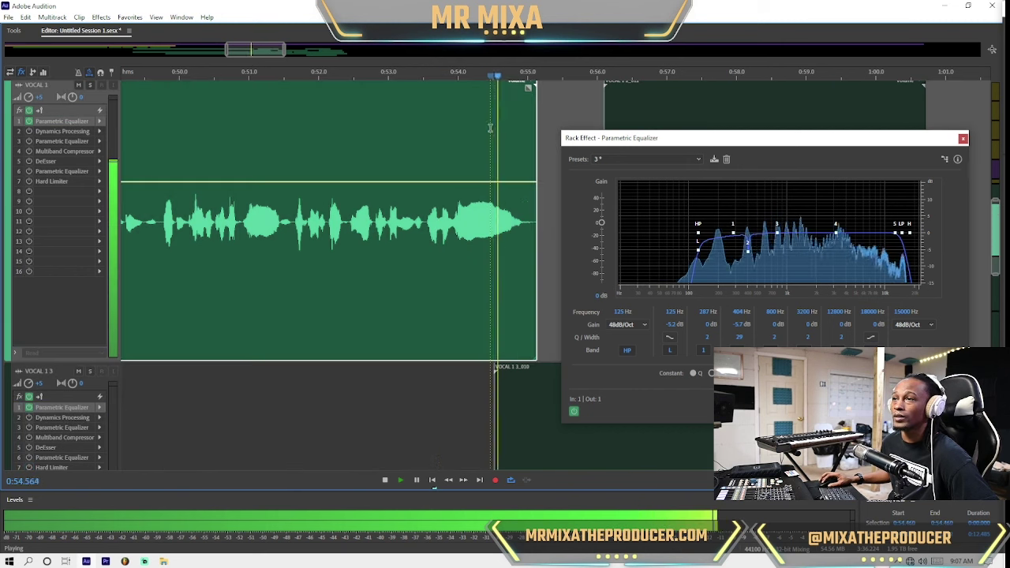
pyautogui.moveTo(528, 88); pyautogui.dragTo(517, 111)
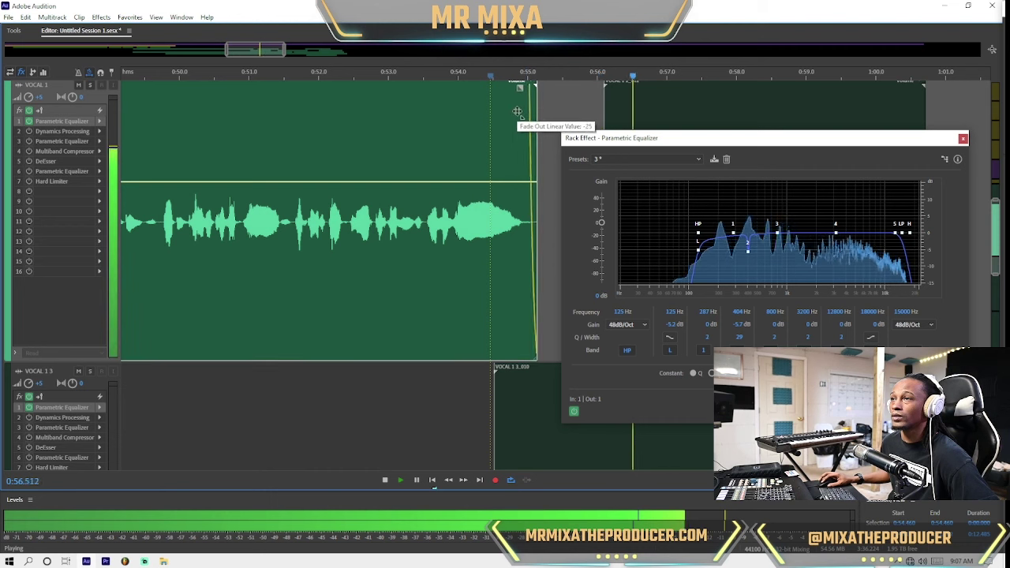
# Step: Close the Parametric Equalizer window and play the VOCAL 1_009 clip from about 0:50.4, then replay its ending from about 0:53.7
pyautogui.press('space')
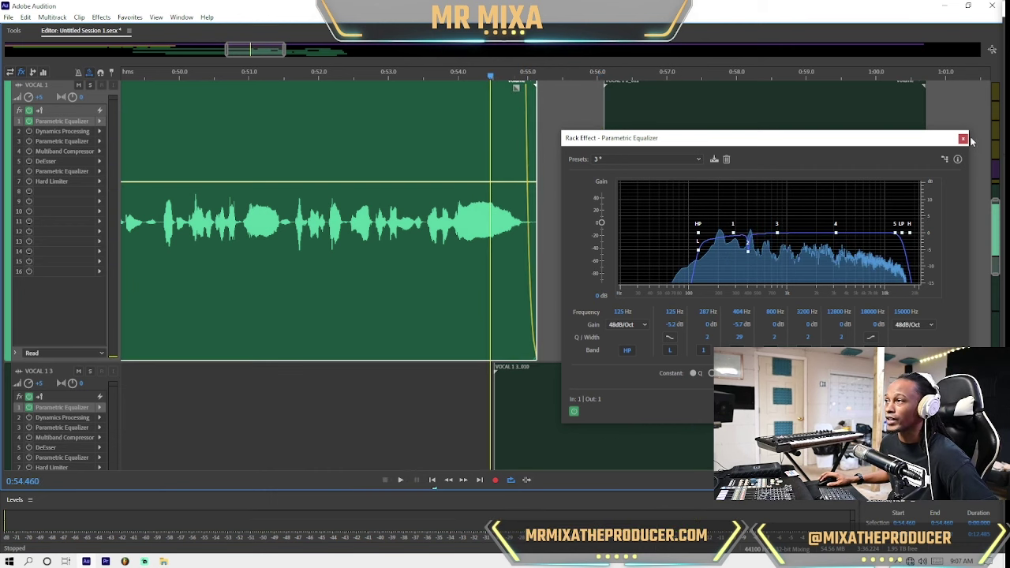
pyautogui.click(962, 139)
pyautogui.click(209, 229)
pyautogui.press('space')
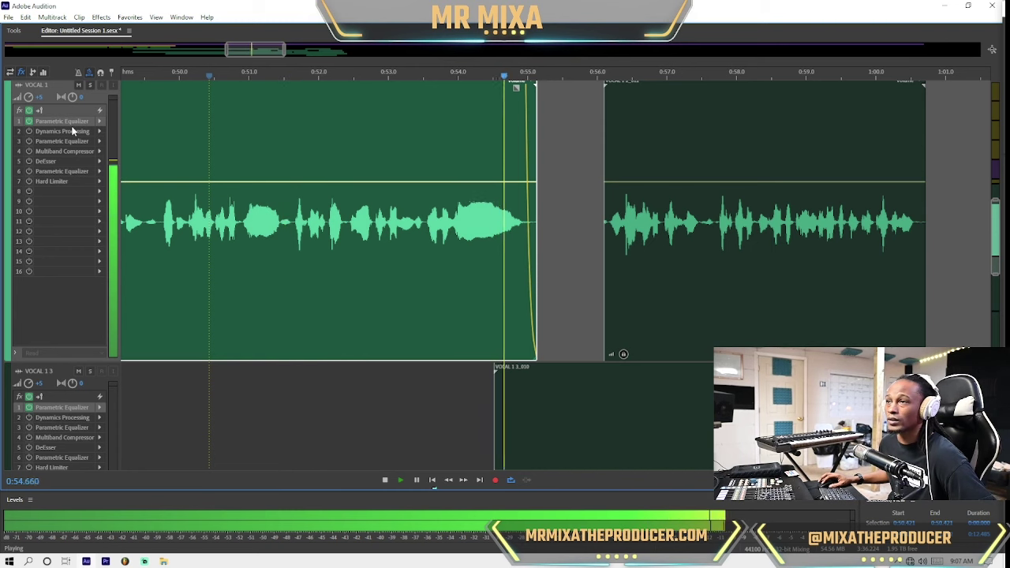
pyautogui.press('space')
pyautogui.press('space')
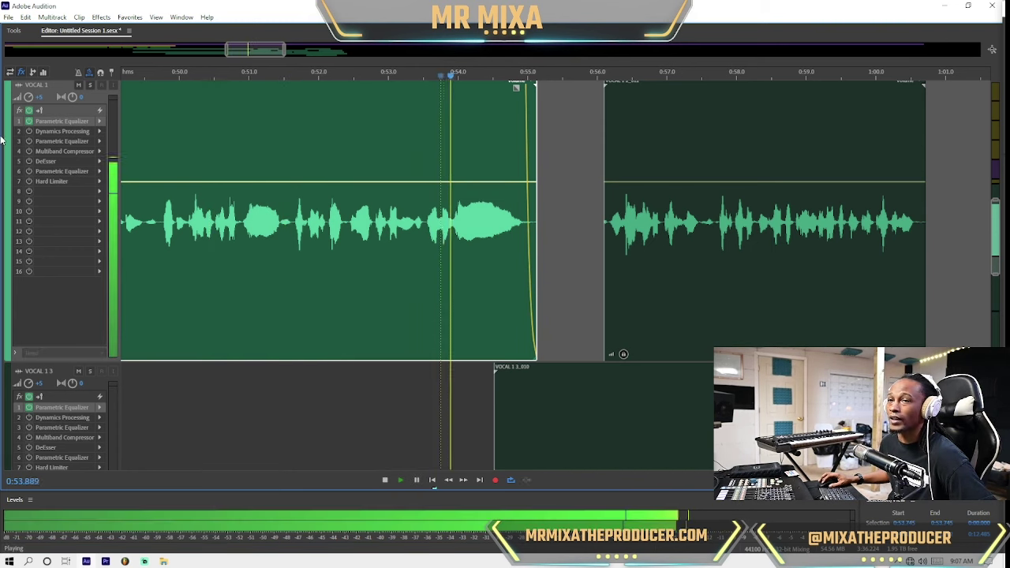
pyautogui.press('space')
# Step: Reopen VOCAL 1's Parametric Equalizer, add a slight volume envelope dip between about 0:53.9 and 0:54.7, and play that passage
pyautogui.doubleClick(72, 122)
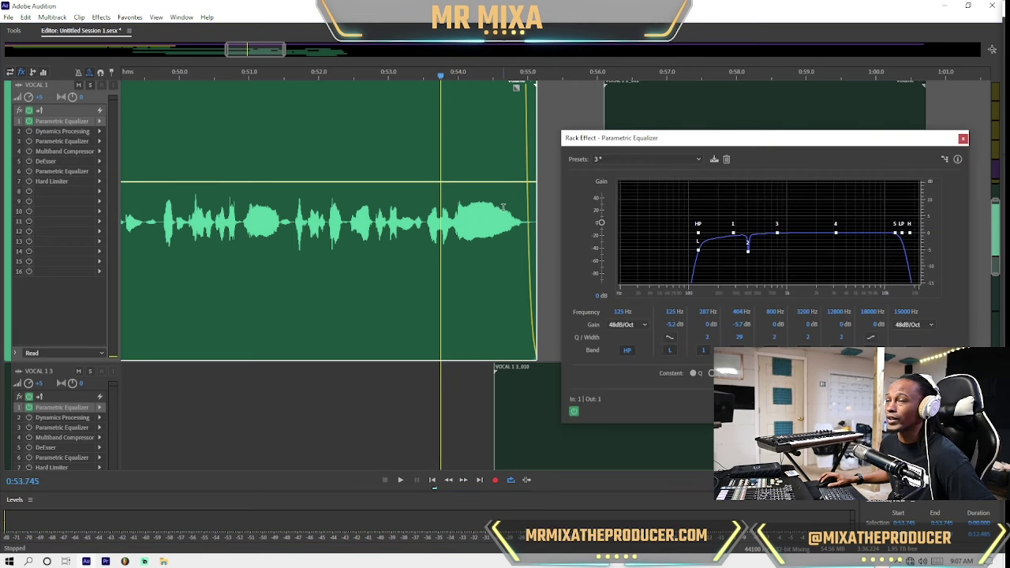
pyautogui.click(454, 182)
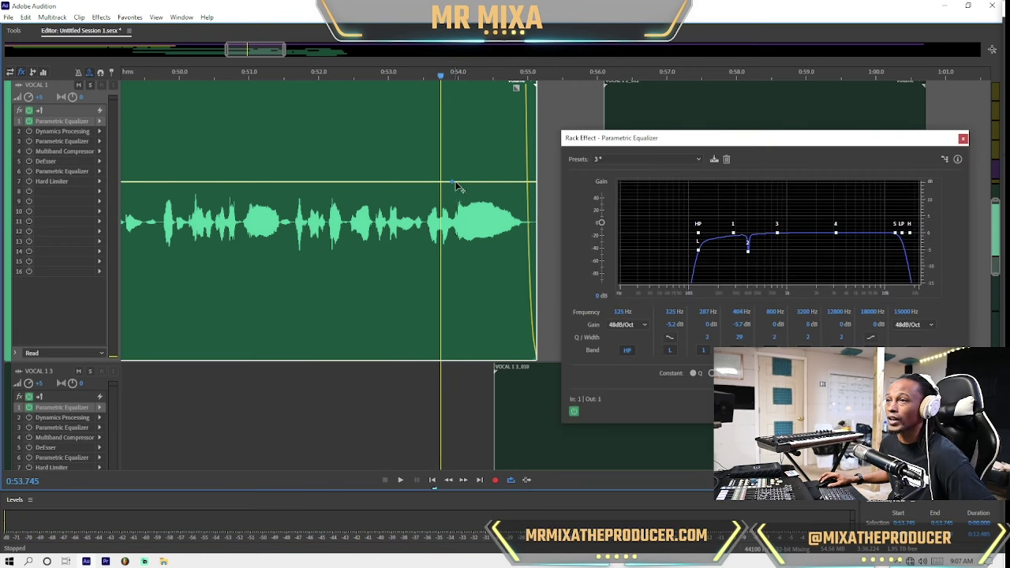
pyautogui.click(504, 181)
pyautogui.moveTo(479, 182); pyautogui.dragTo(479, 189)
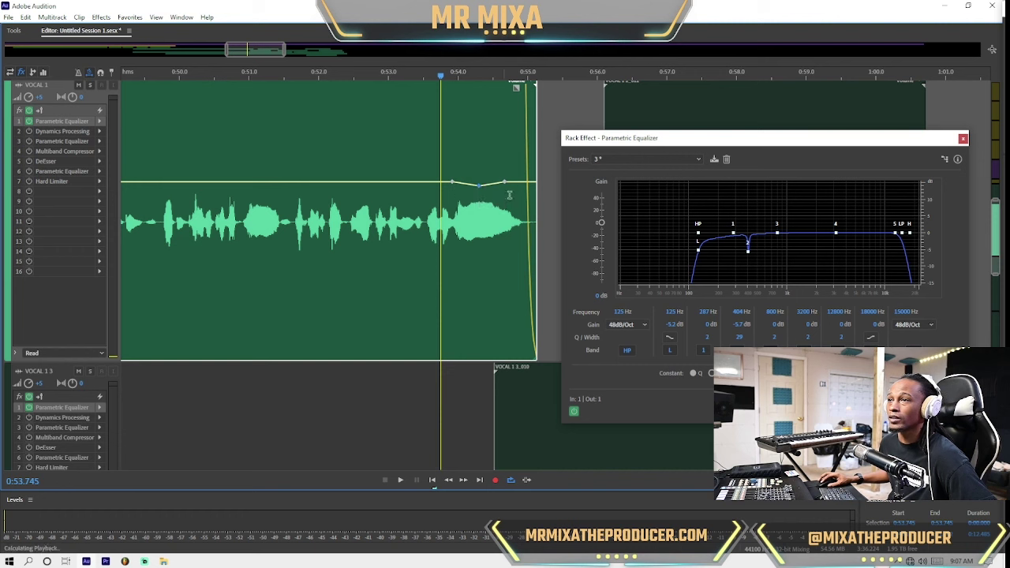
pyautogui.press('space')
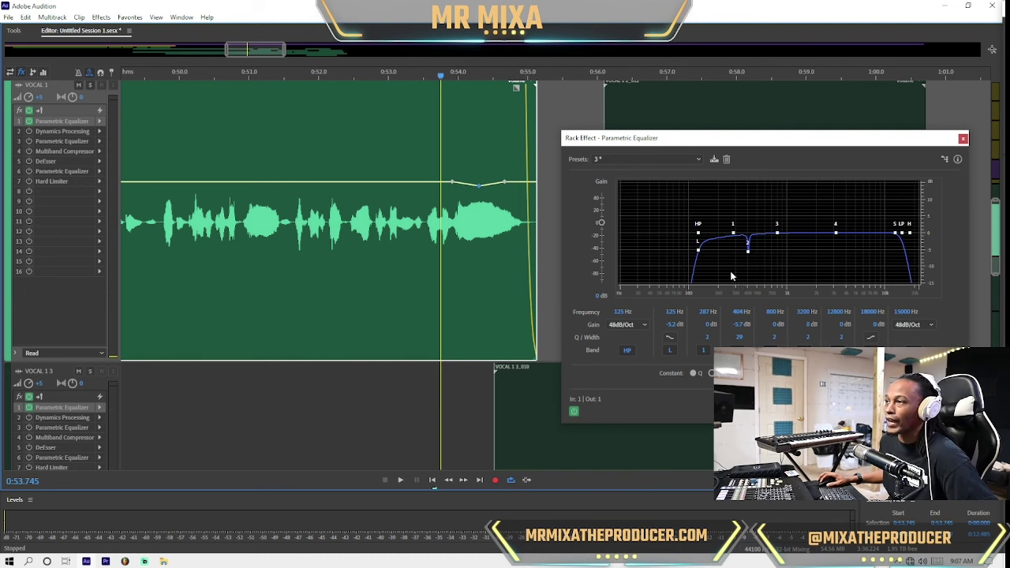
pyautogui.press('space')
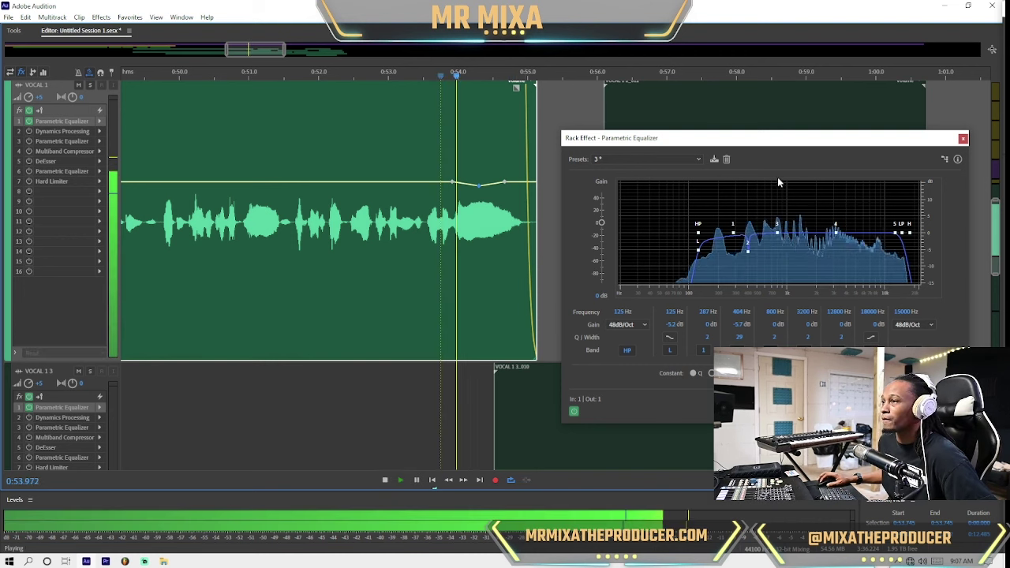
pyautogui.press('space')
# Step: Boost band 3 to 13.6 dB with Q 53.8 and sweep its frequency during playback to 865 Hz
pyautogui.moveTo(774, 338); pyautogui.dragTo(803, 203)
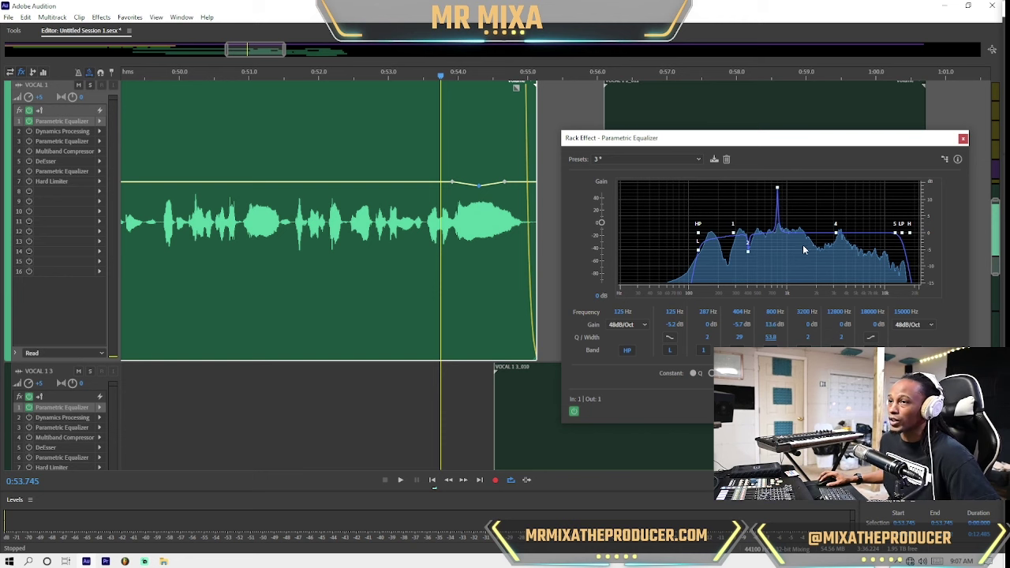
pyautogui.press('space')
pyautogui.press('space')
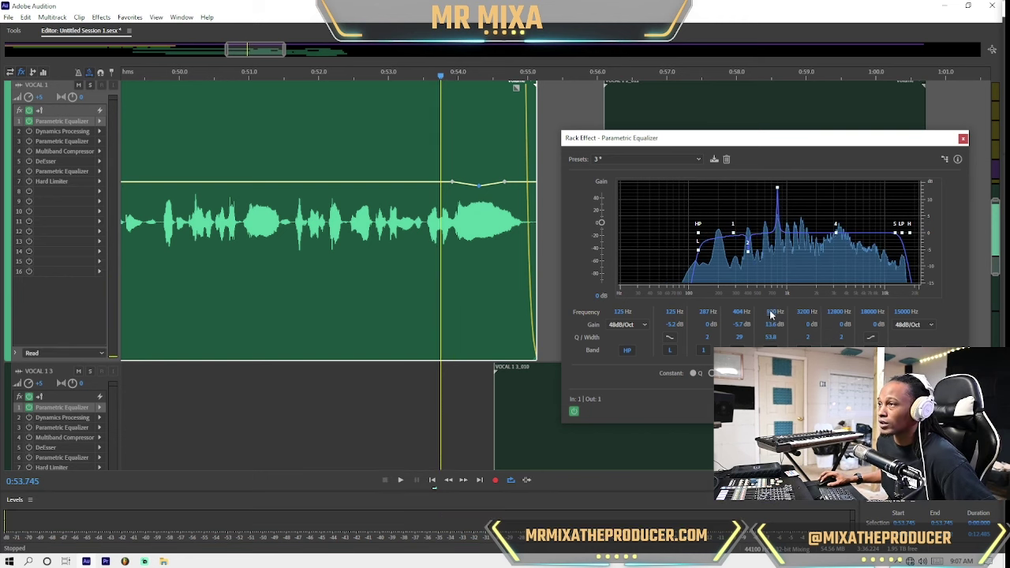
pyautogui.press('space')
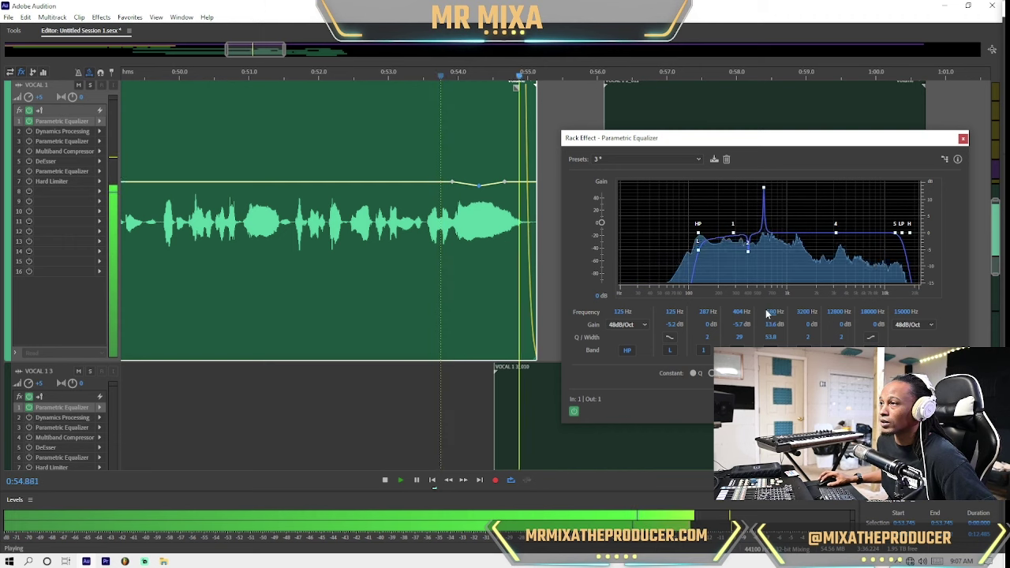
pyautogui.moveTo(769, 314)
pyautogui.mouseDown()
pyautogui.moveTo(775, 303)
pyautogui.moveTo(769, 318)
pyautogui.mouseUp()
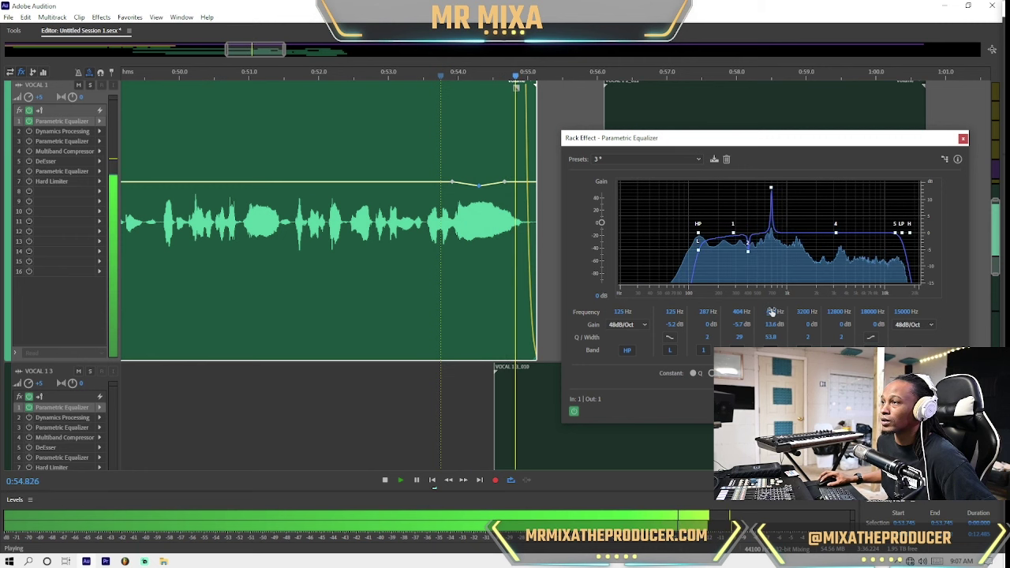
pyautogui.press('space')
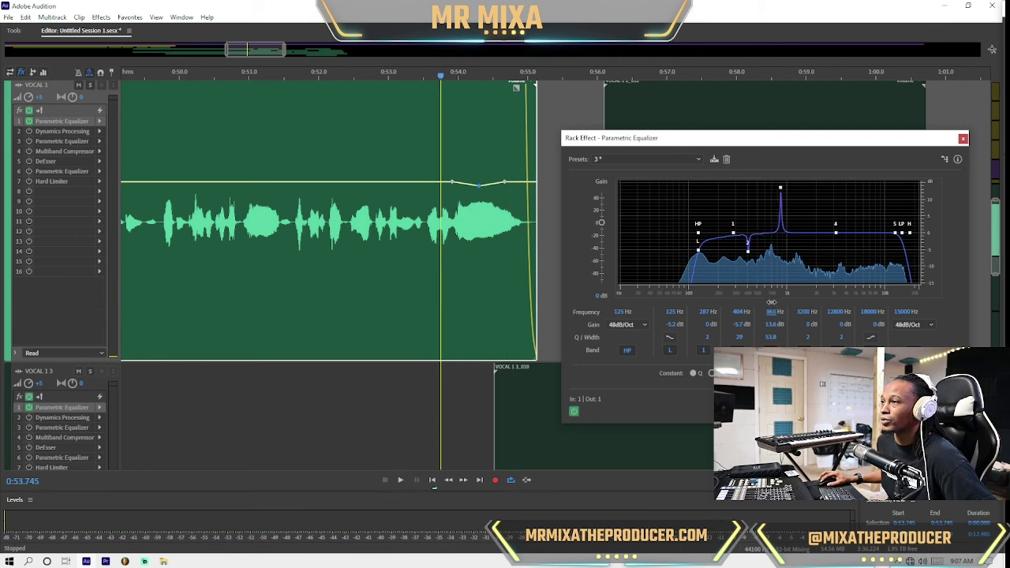
# Step: Cut band 3 to -5.9 dB while replaying the end of the vocal phrase
pyautogui.press('space')
pyautogui.press('space')
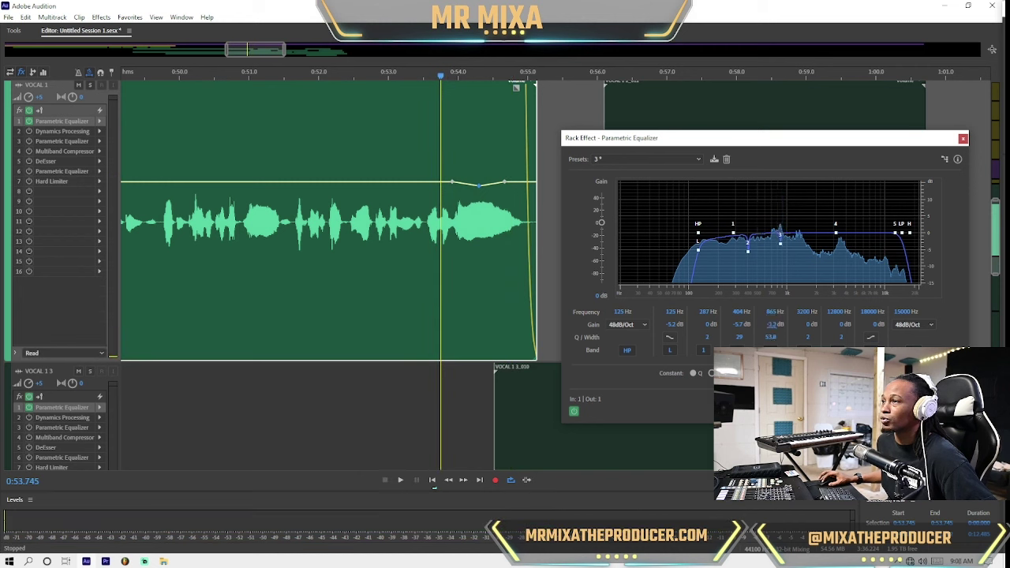
pyautogui.press('space')
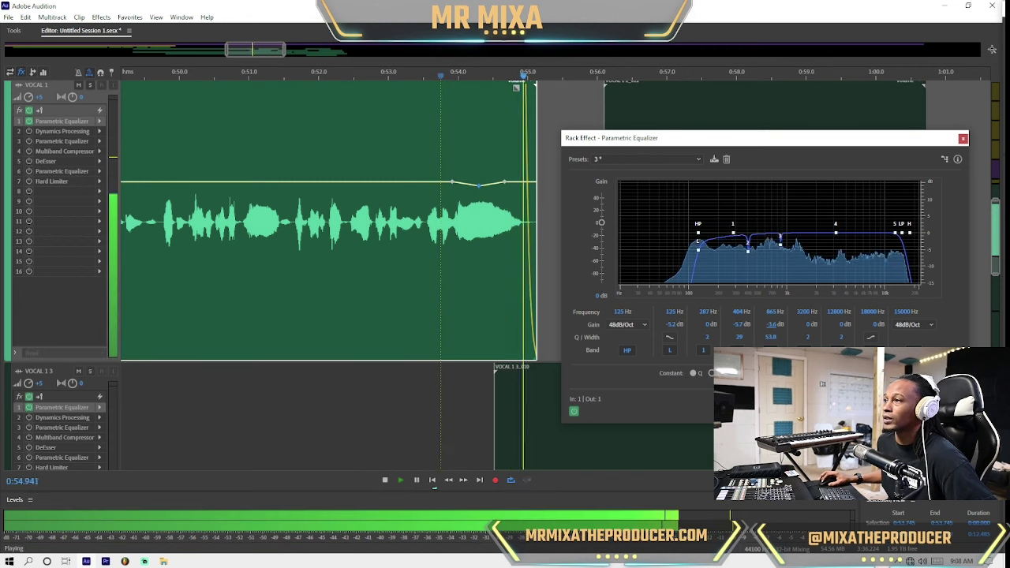
pyautogui.moveTo(772, 325); pyautogui.dragTo(775, 333)
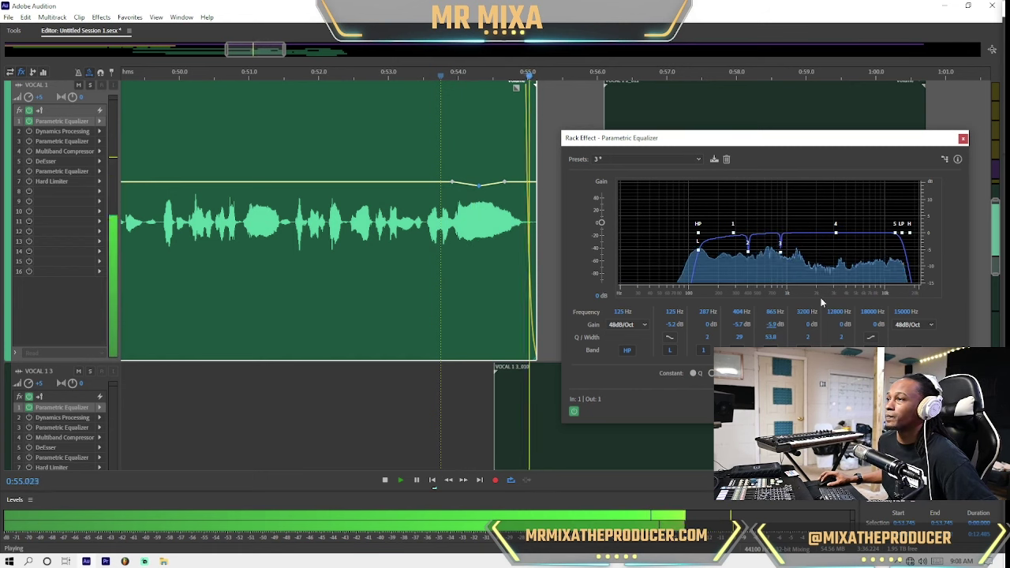
# Step: Sweep band 4 with a narrow 12.4 dB boost during playback and set it to 1493 Hz with Q 45.1
pyautogui.moveTo(804, 310); pyautogui.dragTo(839, 227)
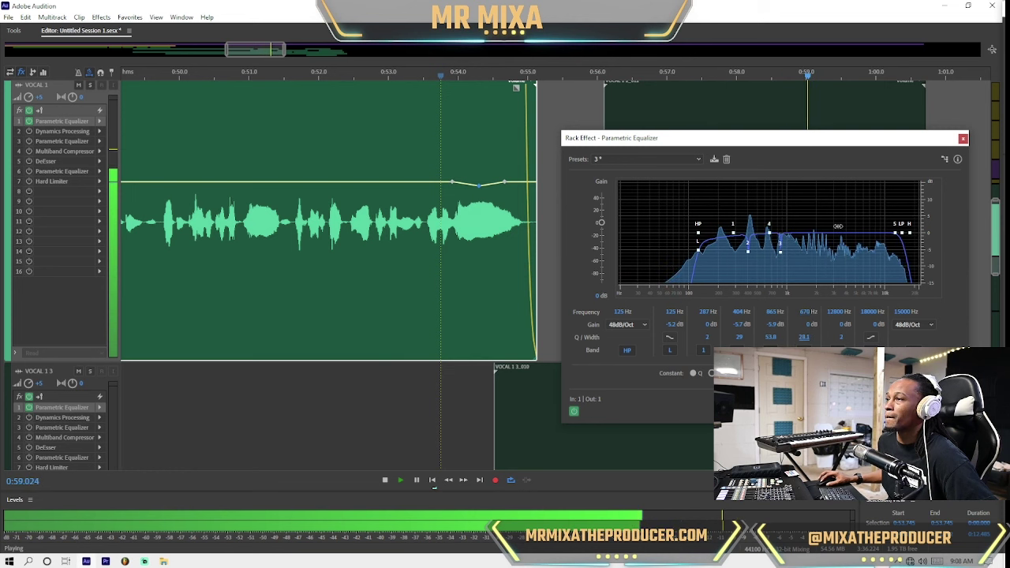
pyautogui.press('space')
pyautogui.press('space')
pyautogui.moveTo(808, 326); pyautogui.dragTo(812, 345)
pyautogui.press('space')
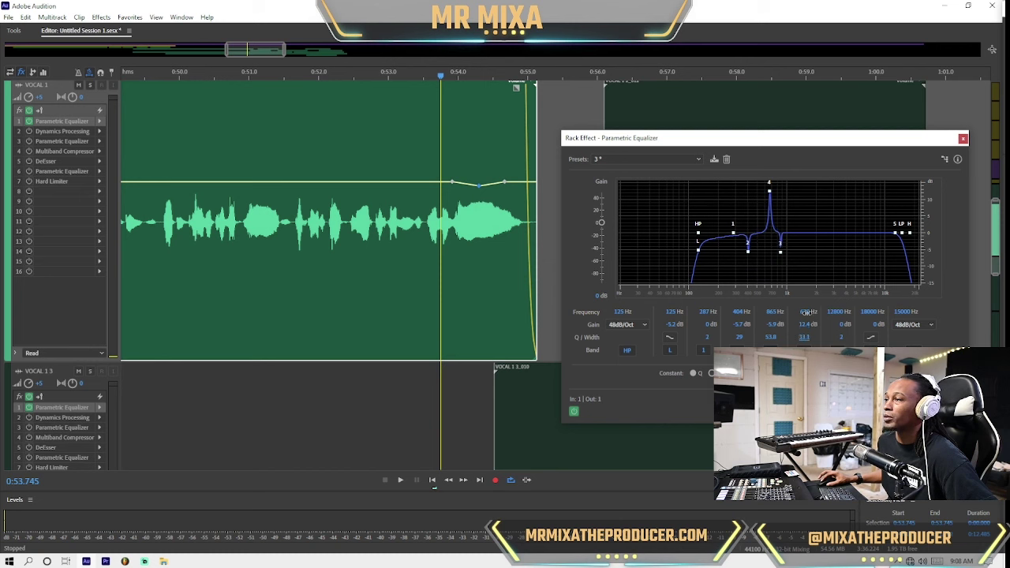
pyautogui.press('space')
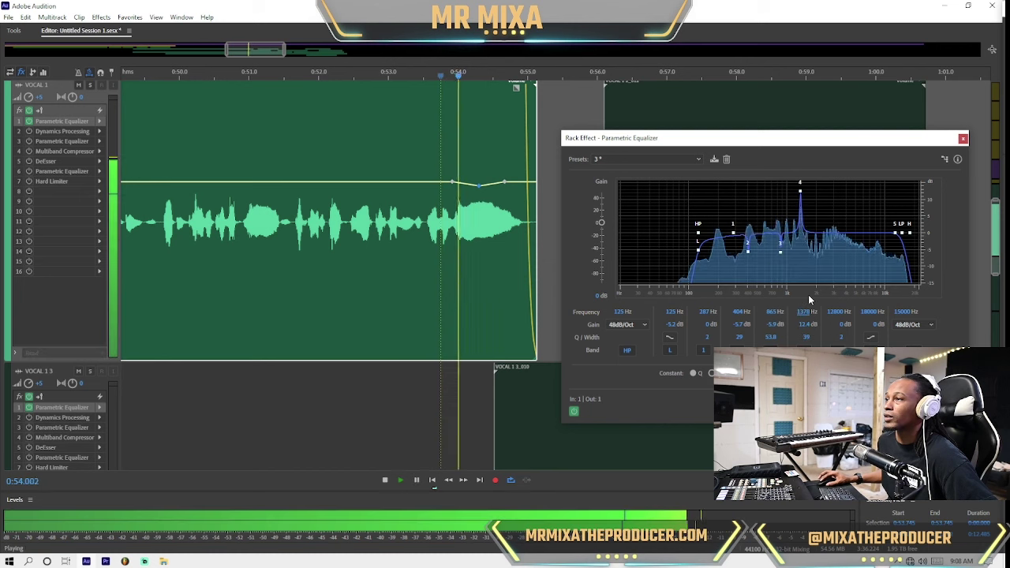
pyautogui.press('space')
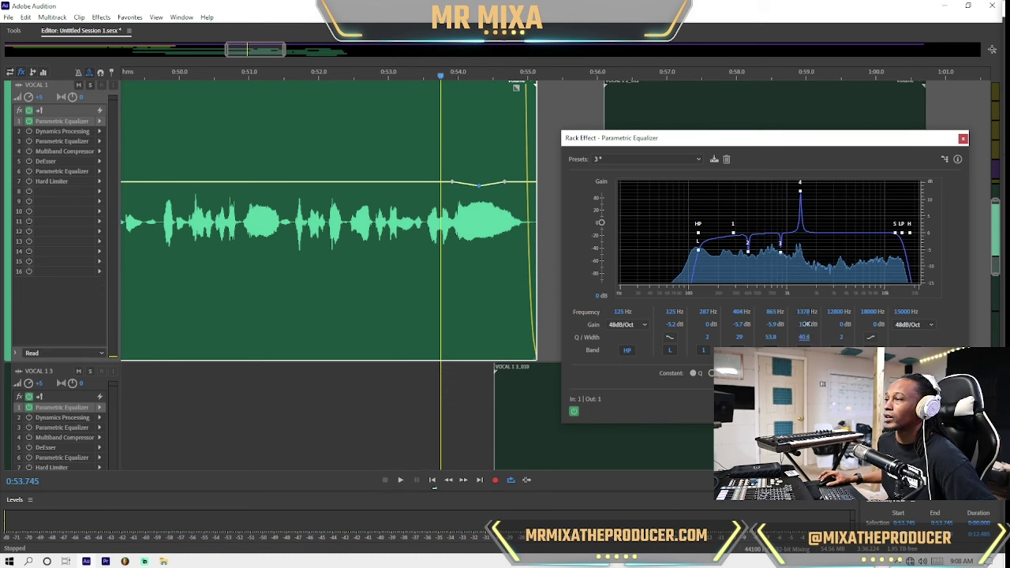
pyautogui.press('space')
pyautogui.moveTo(805, 315); pyautogui.dragTo(806, 311)
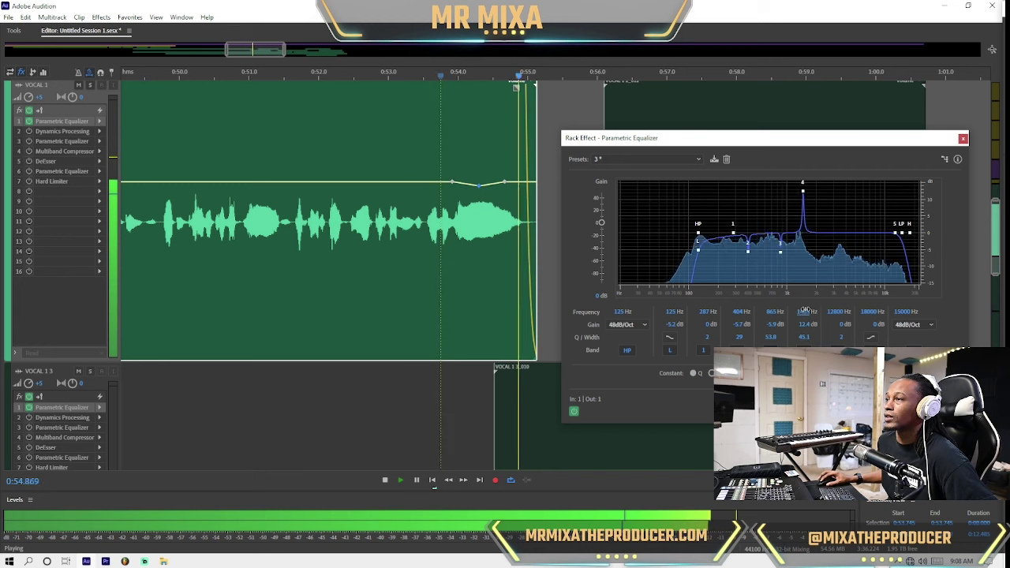
pyautogui.press('space')
# Step: Cut band 4 to -5.6 dB and replay the phrase from about 0:53.7
pyautogui.press('space')
pyautogui.press('space')
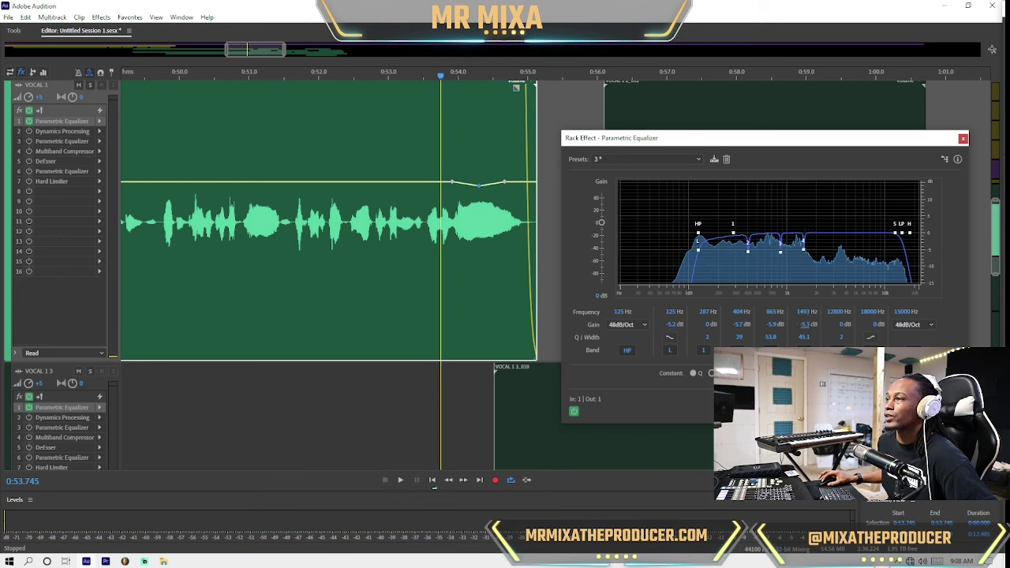
pyautogui.moveTo(805, 324); pyautogui.dragTo(805, 327)
pyautogui.press('space')
pyautogui.press('space')
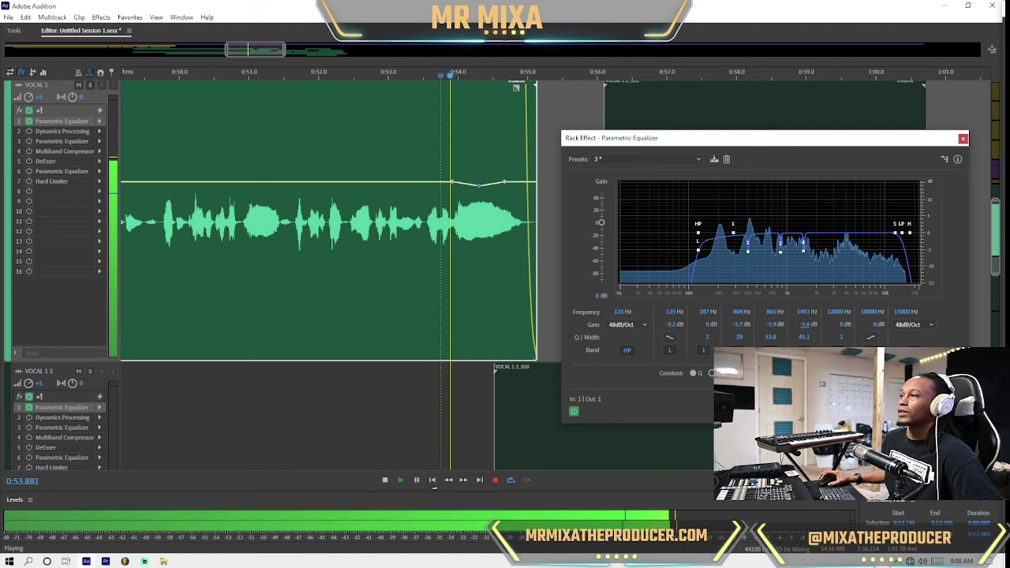
# Step: Play the vocal from about 0:51.6 and move band 5 to 4432 Hz
pyautogui.press('space')
pyautogui.click(294, 248)
pyautogui.press('space')
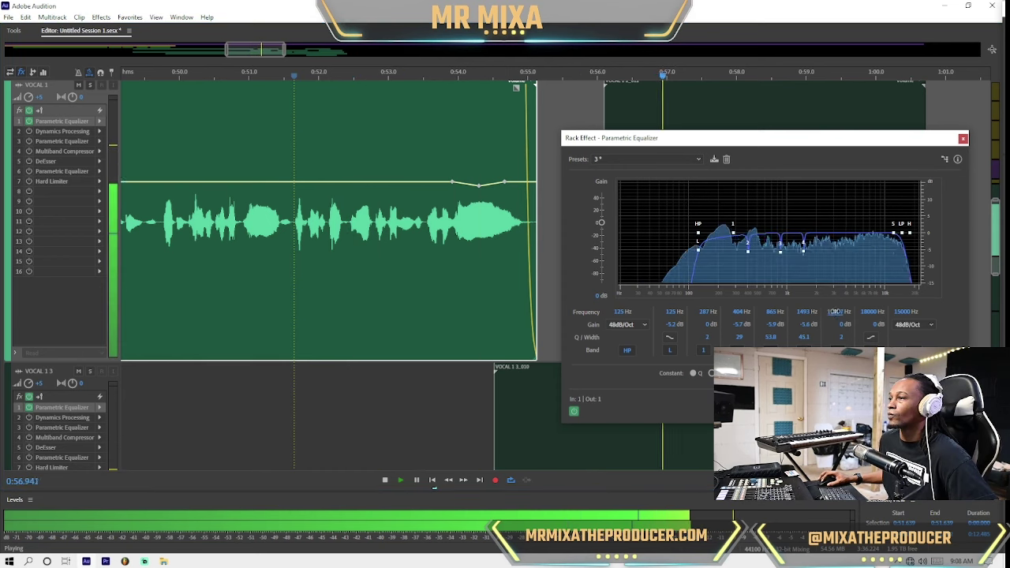
pyautogui.moveTo(830, 325); pyautogui.dragTo(825, 328)
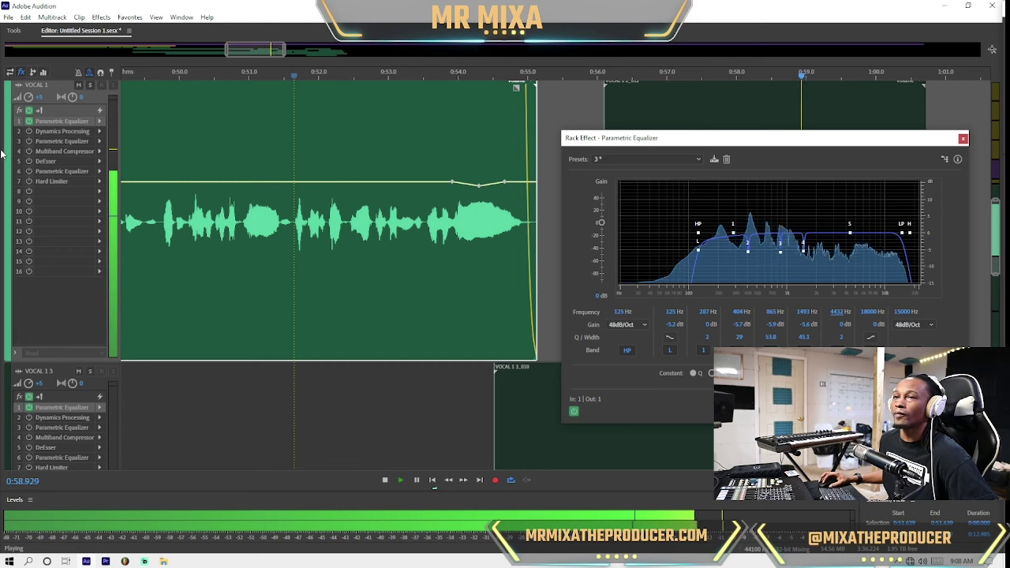
pyautogui.press('space')
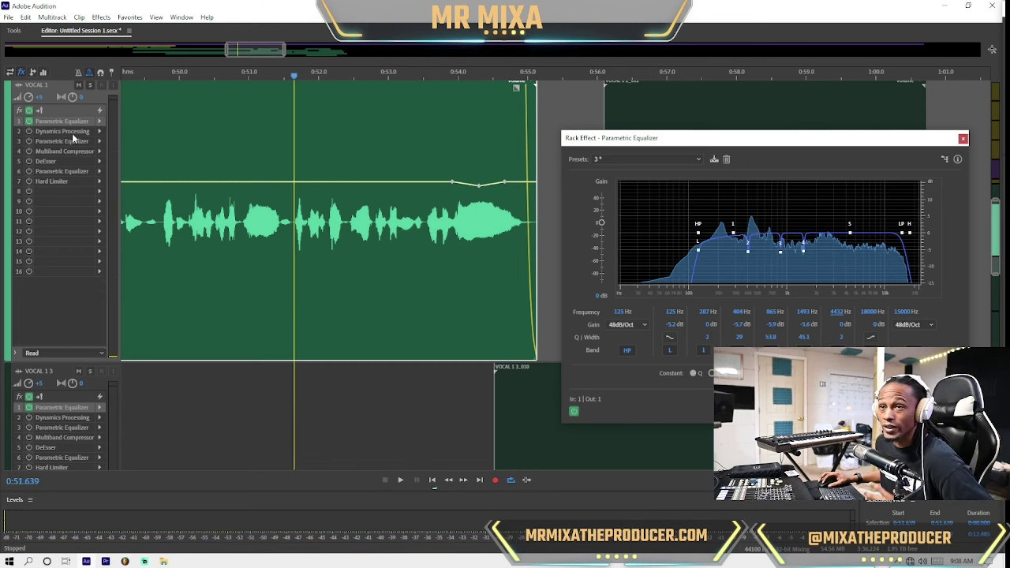
# Step: Enable Dynamics Processing on VOCAL 1 with a gain processor output gain of -7.2 dB, turn it on for VOCAL 1 3, and play
pyautogui.doubleClick(71, 132)
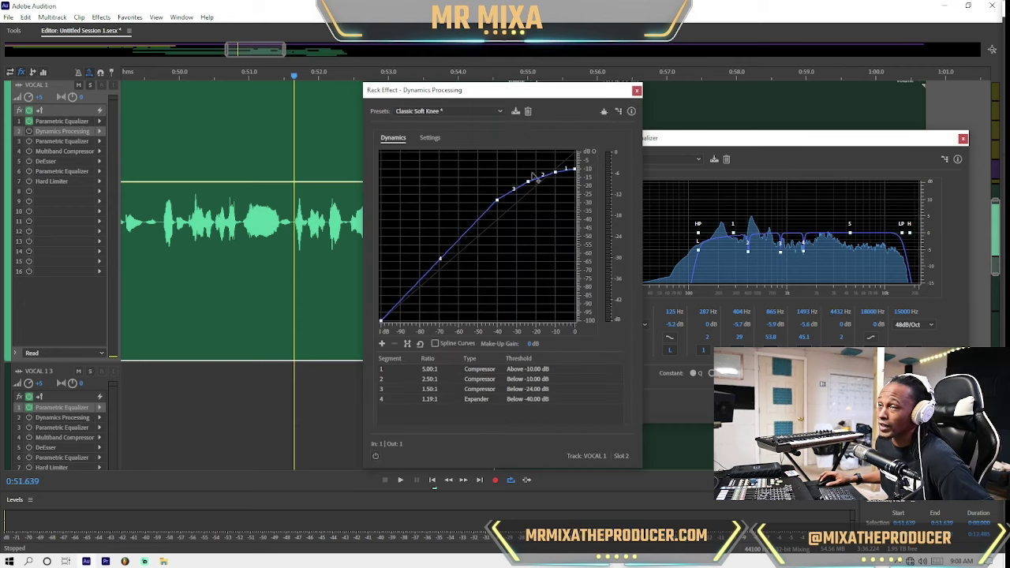
pyautogui.press('space')
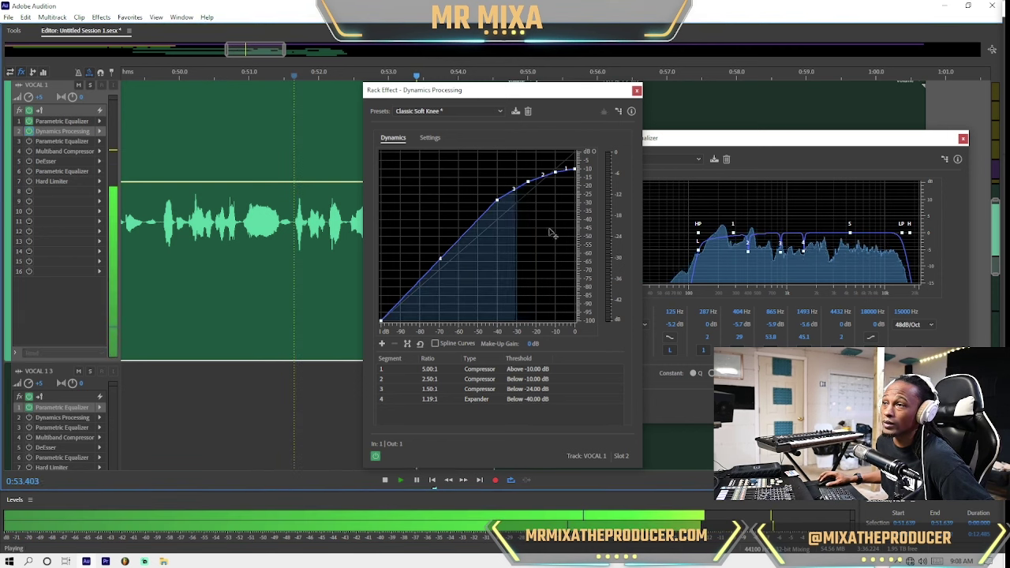
pyautogui.click(426, 138)
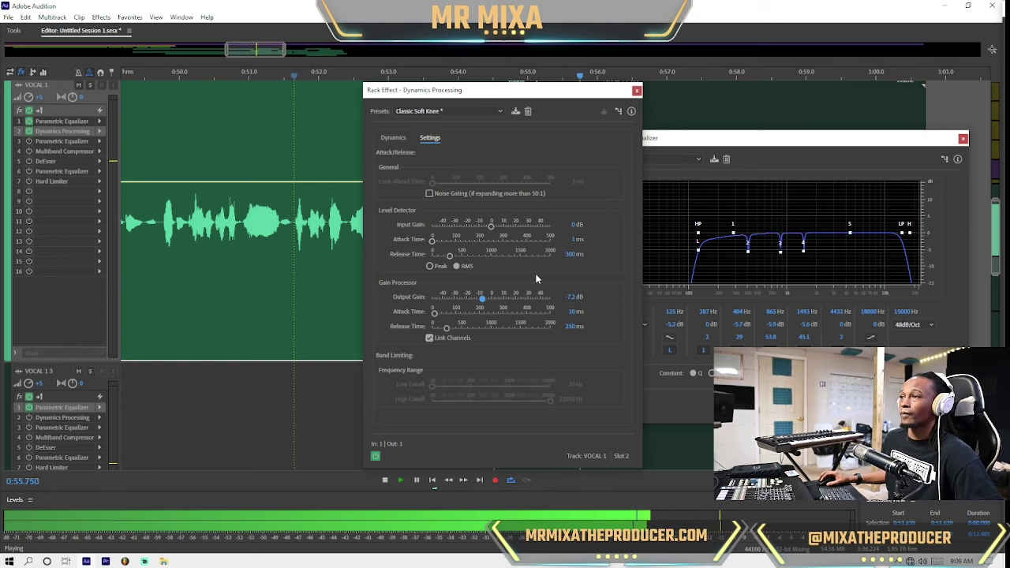
pyautogui.press('space')
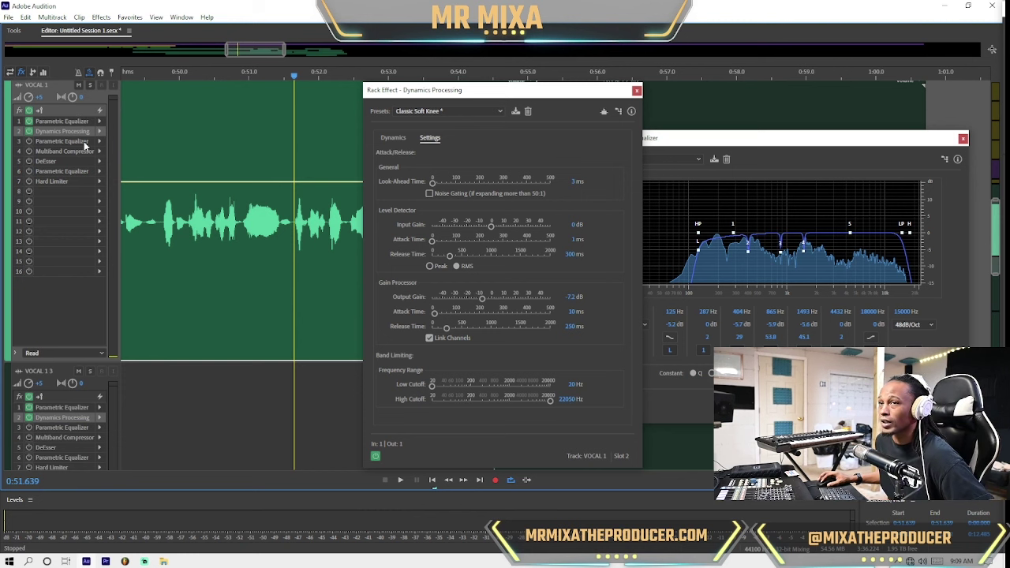
pyautogui.press('space')
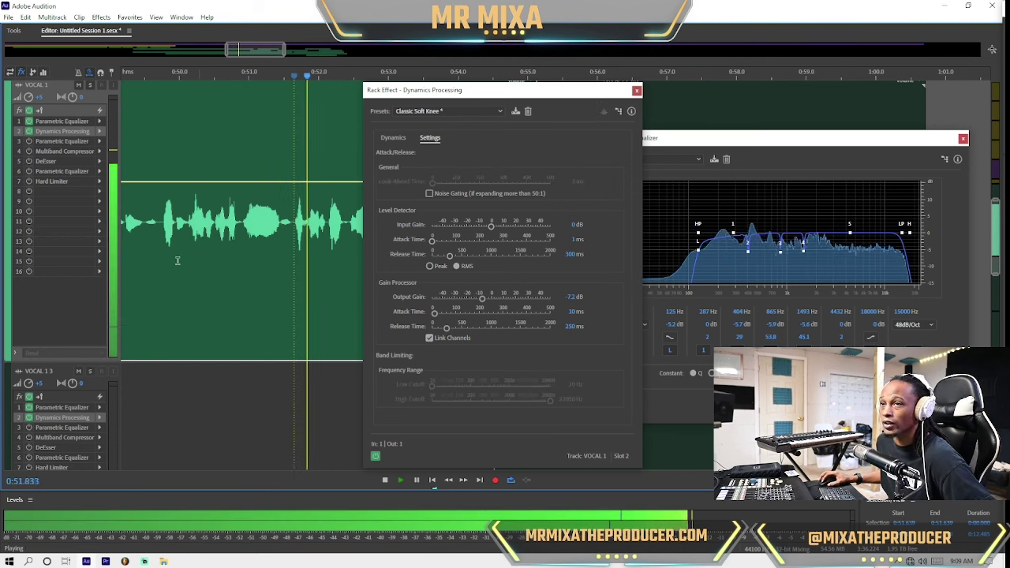
pyautogui.press('space')
# Step: Reset VOCAL 1's slot 3 Parametric Equalizer to (Default), set band 2 to a 4 dB boost with Q 1, and enable the effect during playback
pyautogui.doubleClick(79, 141)
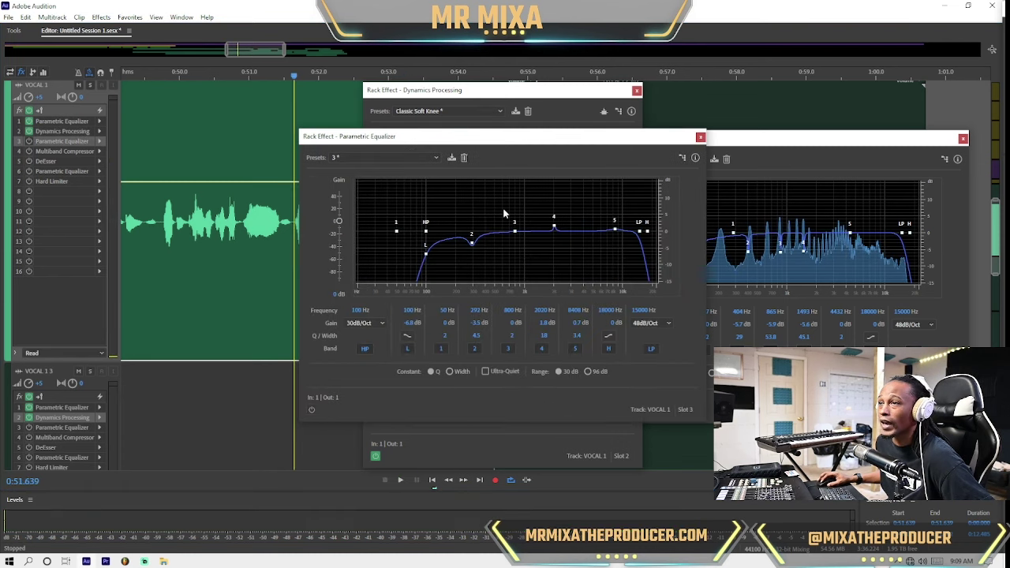
pyautogui.click(418, 158)
pyautogui.click(489, 16)
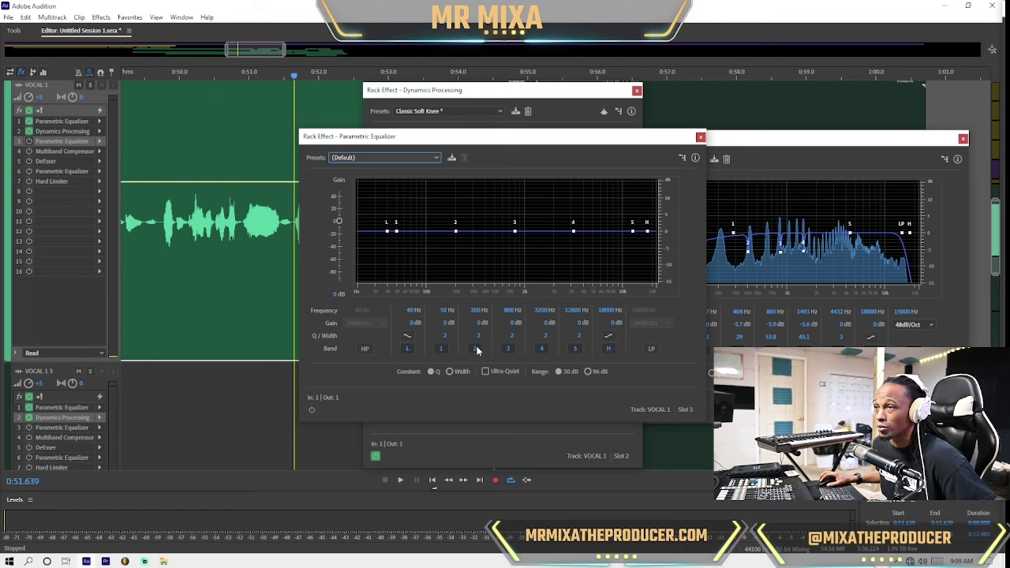
pyautogui.press('space')
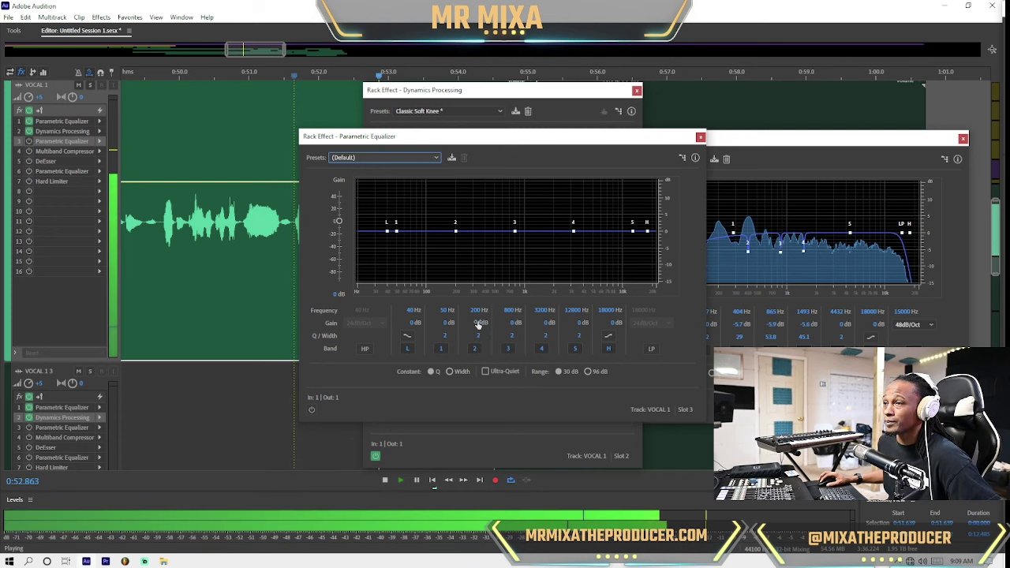
pyautogui.moveTo(478, 323)
pyautogui.mouseDown()
pyautogui.moveTo(481, 305)
pyautogui.moveTo(475, 337)
pyautogui.mouseUp()
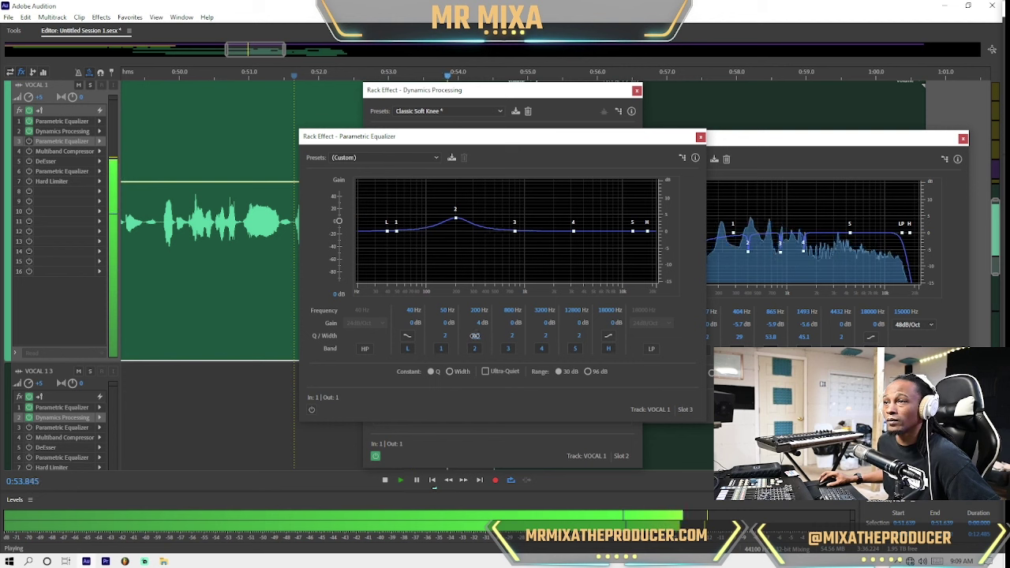
pyautogui.click(27, 141)
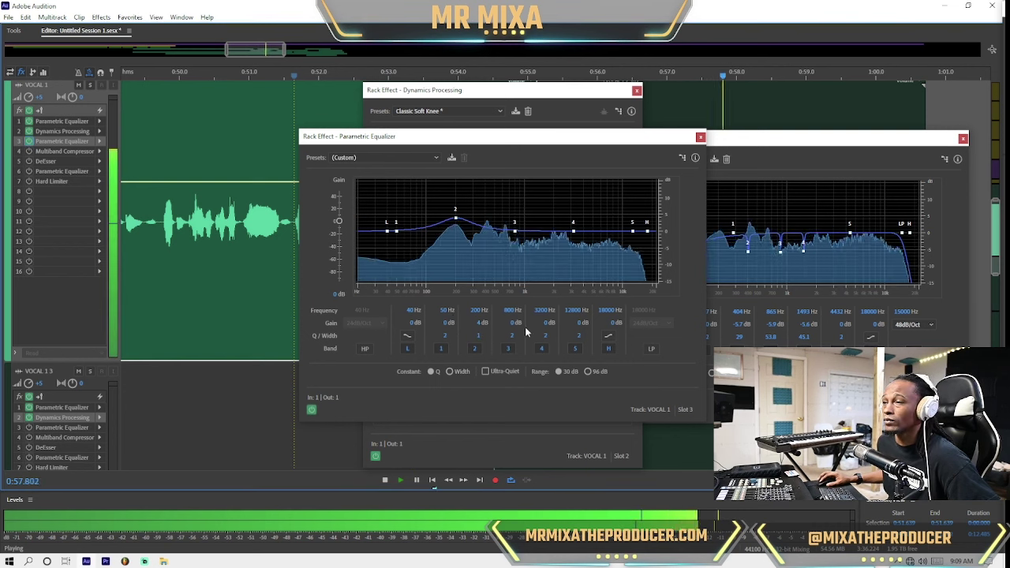
# Step: Boost band 3 by 1.2 dB and set the high shelf to 9873 Hz with 2.6 dB of gain
pyautogui.moveTo(514, 323); pyautogui.dragTo(514, 316)
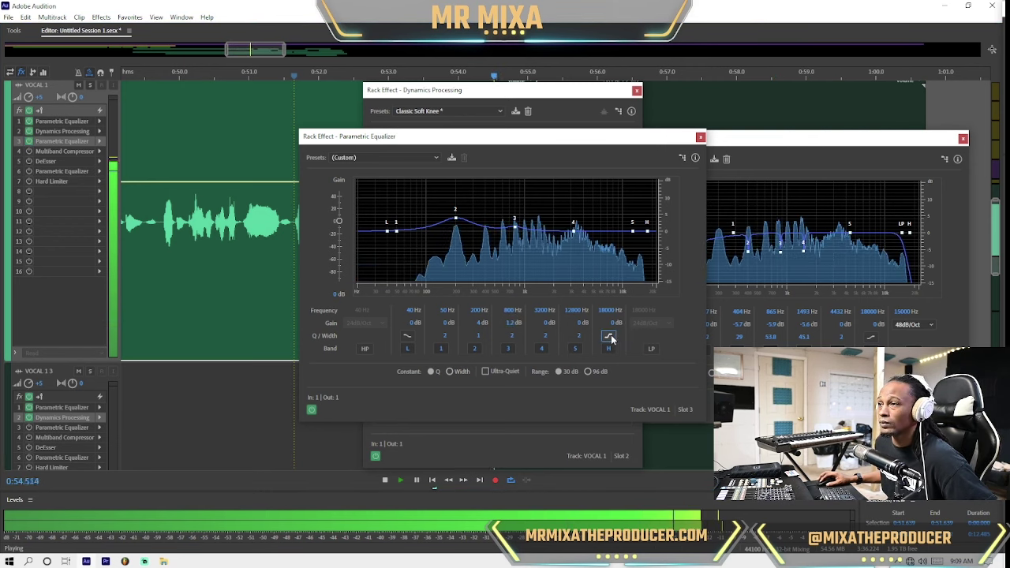
pyautogui.moveTo(605, 297); pyautogui.dragTo(604, 310)
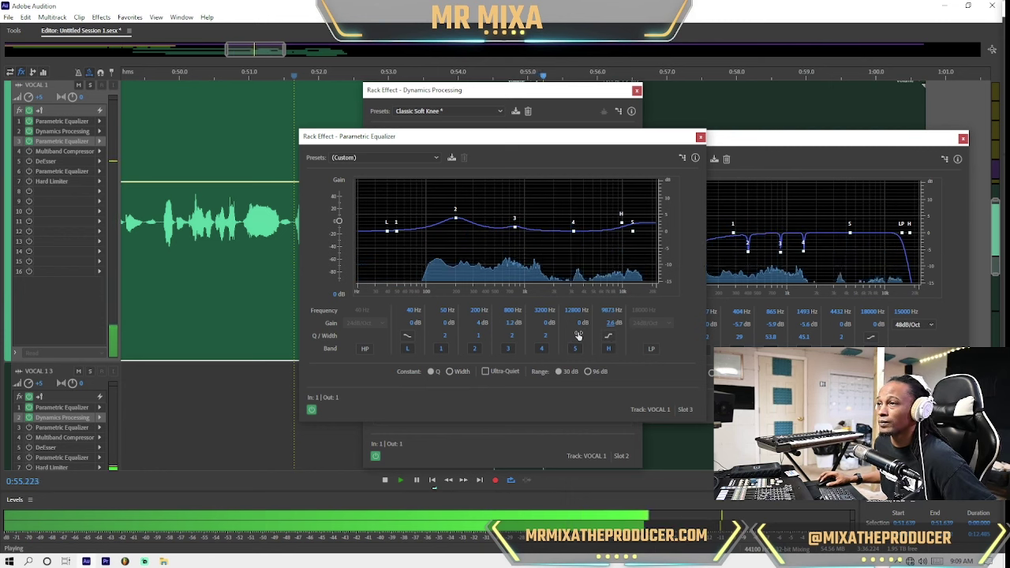
# Step: Set band 4 to a narrow 0.9 dB boost at 4590 Hz while replaying the vocal
pyautogui.moveTo(544, 336); pyautogui.dragTo(549, 325)
pyautogui.press('space')
pyautogui.press('space')
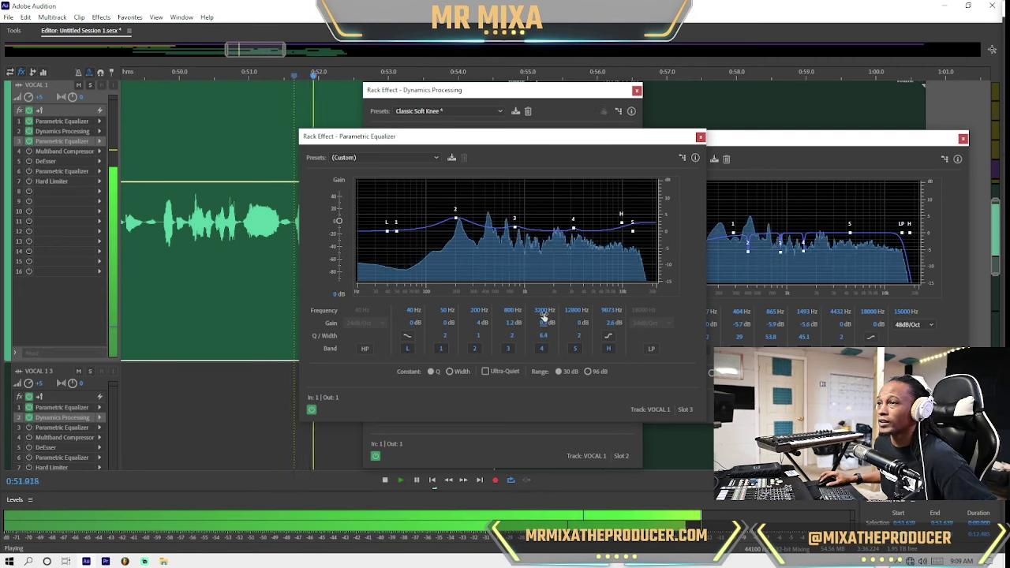
pyautogui.moveTo(542, 335); pyautogui.dragTo(540, 297)
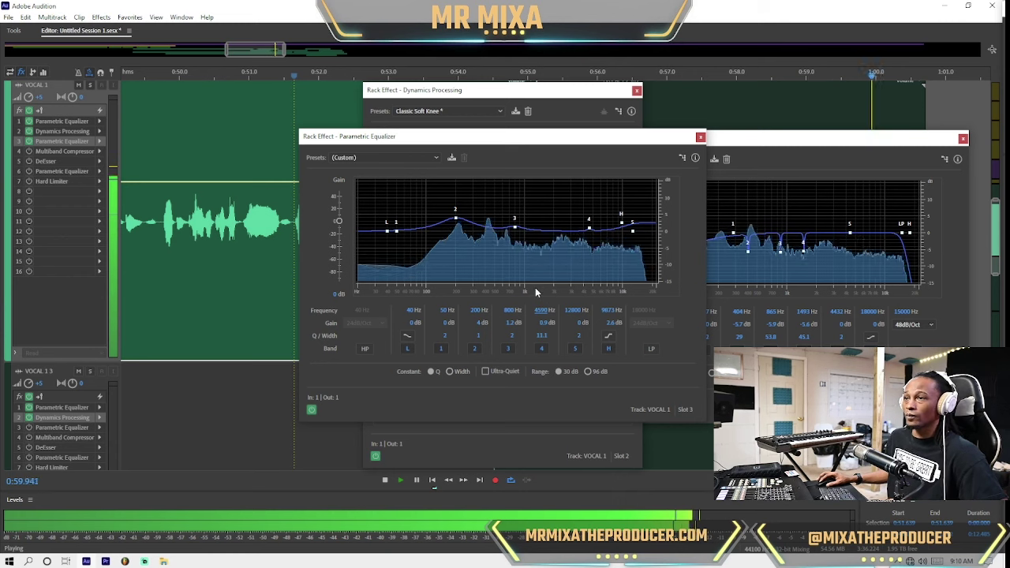
# Step: Copy VOCAL 1's slot 3 Parametric Equalizer to slot 3 of VOCAL 1 3, play the session, and close the effect windows
pyautogui.press('space')
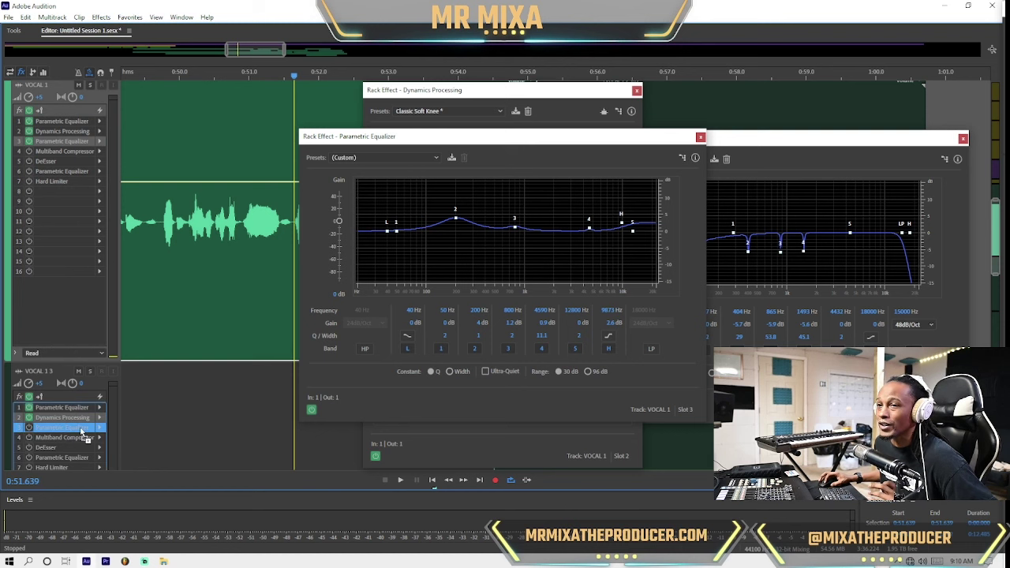
pyautogui.moveTo(81, 432); pyautogui.dragTo(82, 431)
pyautogui.press('space')
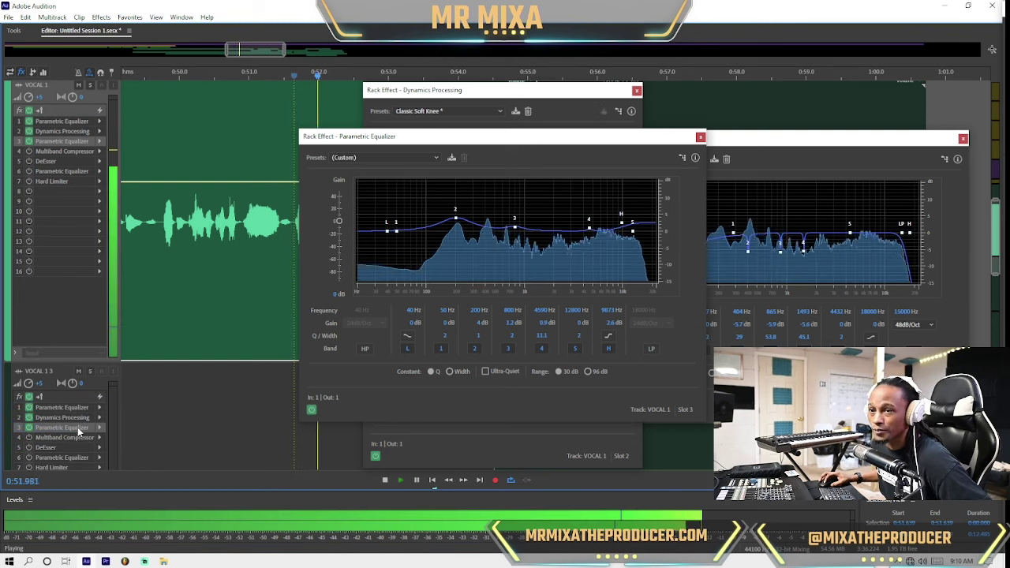
pyautogui.click(963, 139)
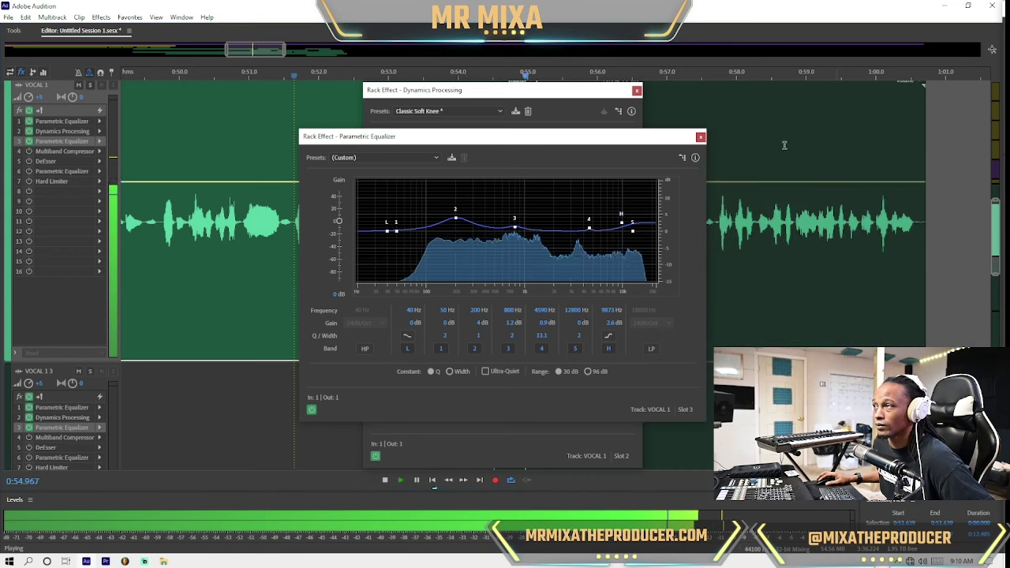
pyautogui.click(700, 137)
pyautogui.click(637, 90)
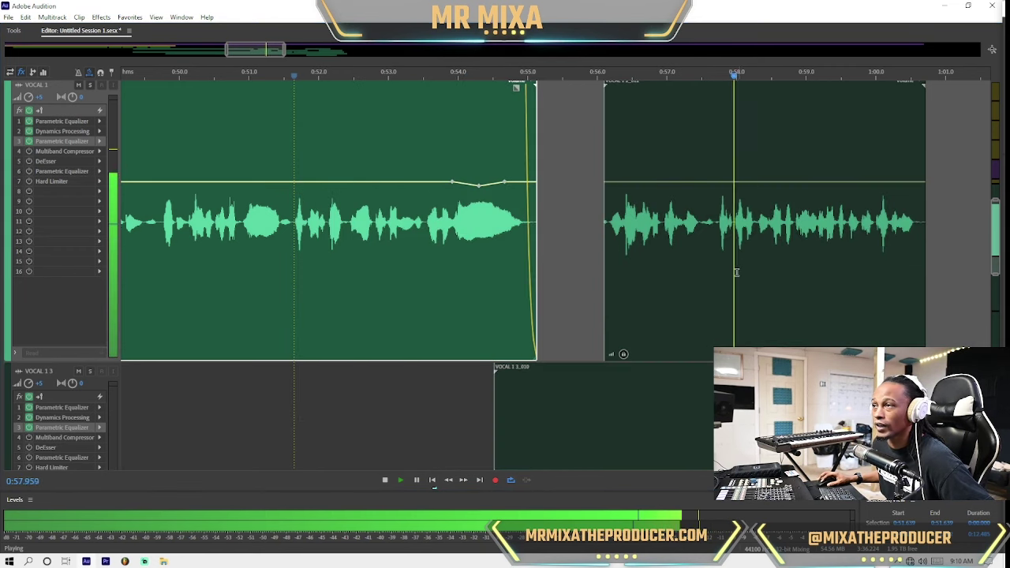
# Step: Trim the second VOCAL 1 clip to run from about 0:56.1 to 1:00.6 and add a short fade-out
pyautogui.click(612, 245)
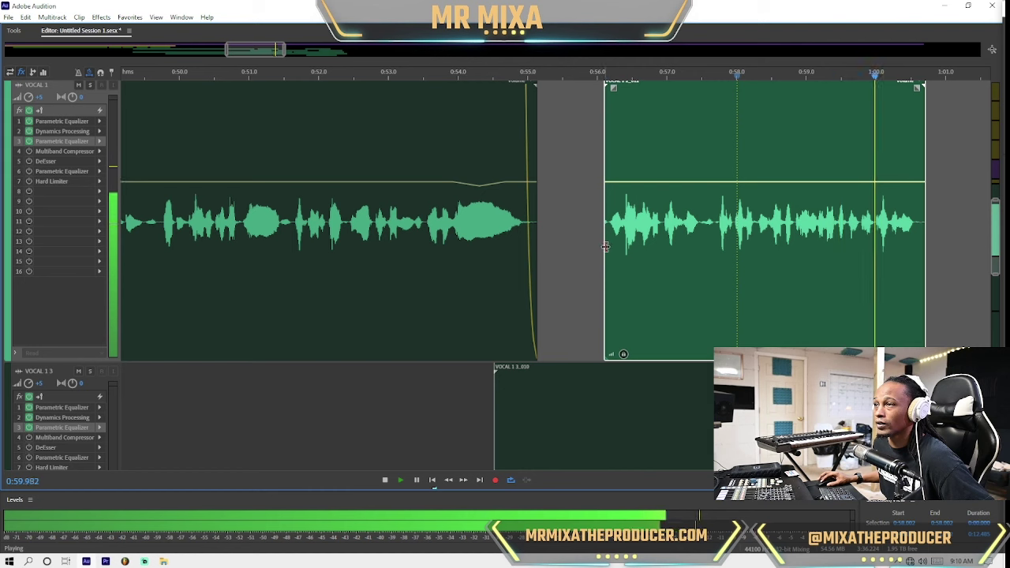
pyautogui.moveTo(605, 246); pyautogui.dragTo(608, 247)
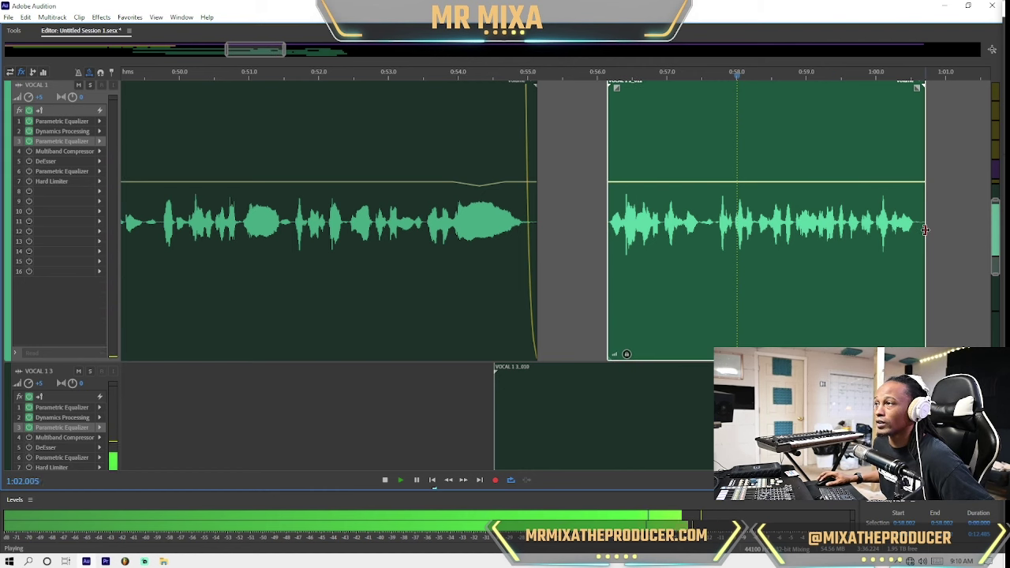
pyautogui.moveTo(925, 229); pyautogui.dragTo(919, 232)
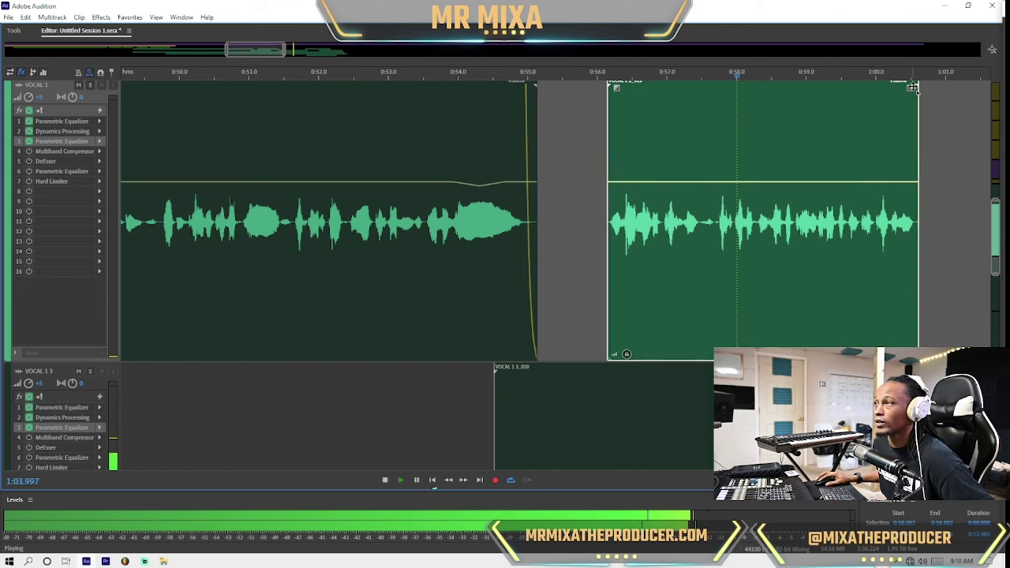
pyautogui.moveTo(912, 87); pyautogui.dragTo(903, 89)
# Step: Trim the end of the VOCAL 1 clip starting near 1:06.6 to about 1:09.9
pyautogui.scroll(-5, 284, 302)
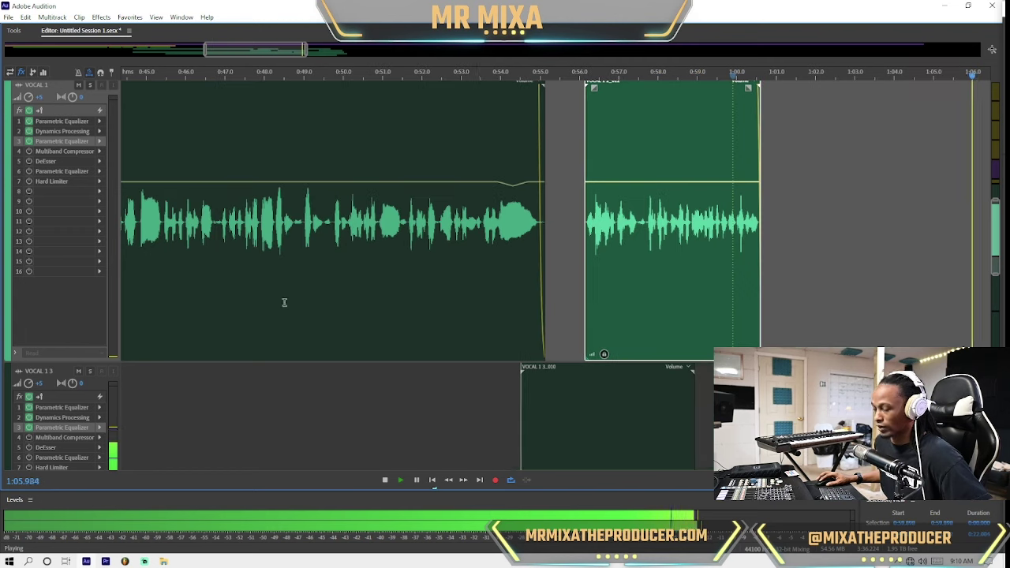
pyautogui.scroll(-4, 19, 210)
pyautogui.scroll(4, 611, 311)
pyautogui.scroll(2, 539, 331)
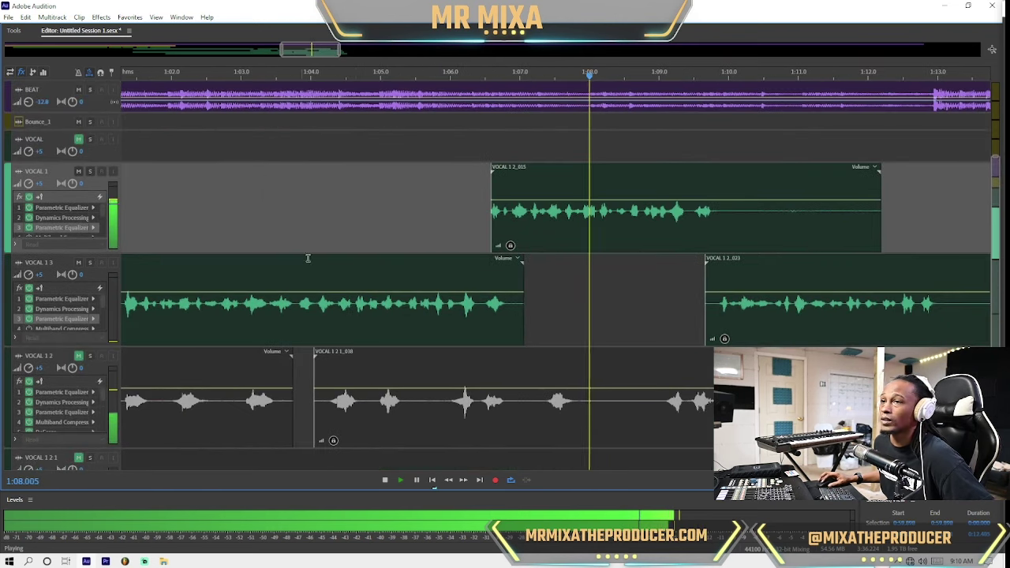
pyautogui.click(655, 236)
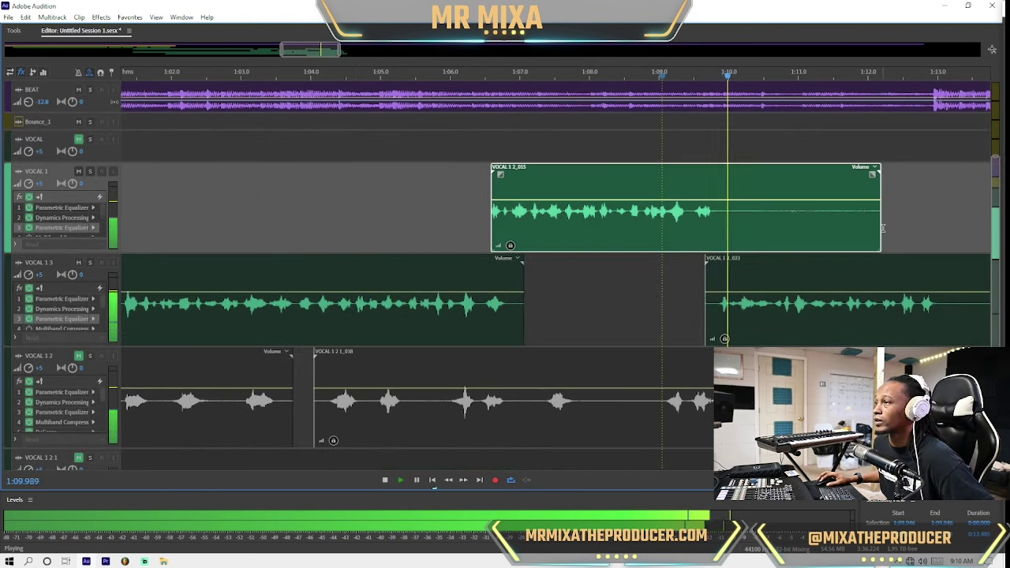
pyautogui.moveTo(880, 228); pyautogui.dragTo(725, 228)
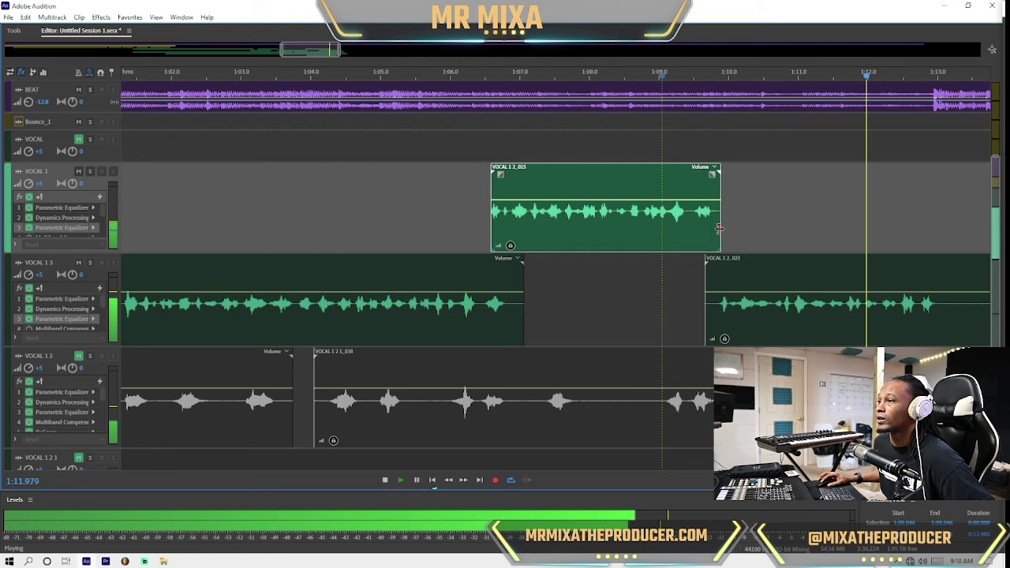
# Step: Play from about 1:08.8 and mute the VOCAL 1 1 track
pyautogui.click(641, 282)
pyautogui.scroll(-3, 652, 290)
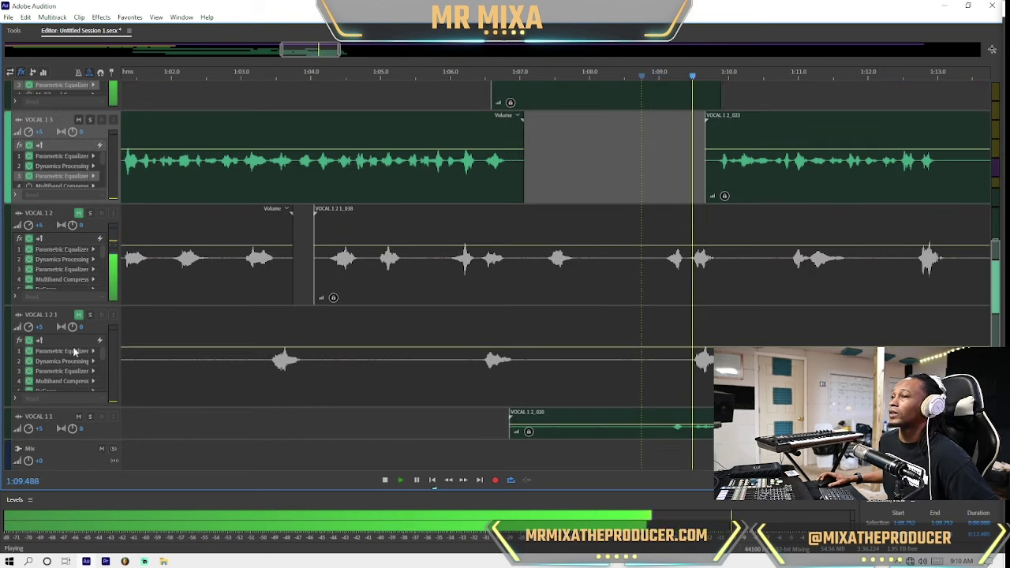
pyautogui.click(421, 411)
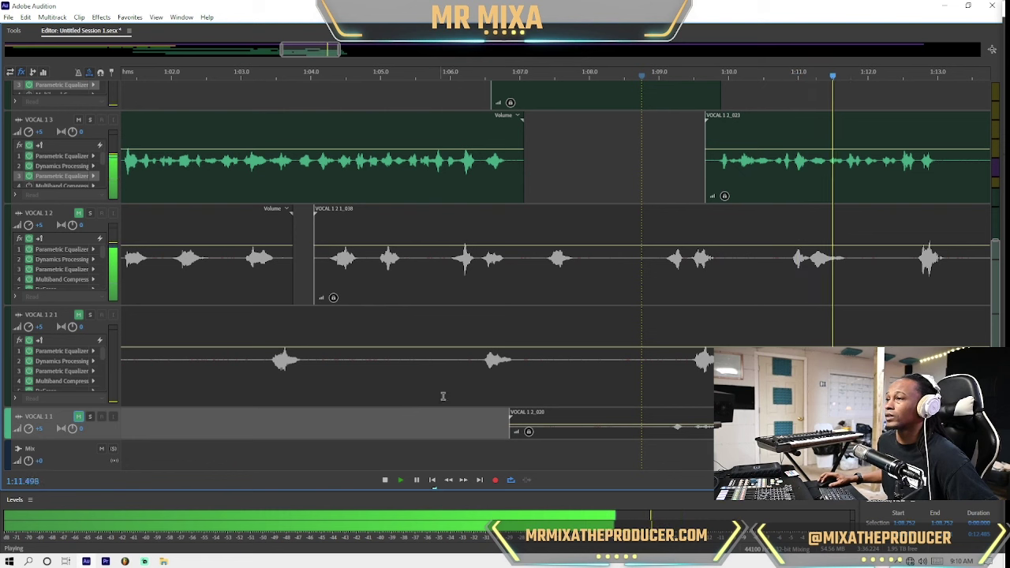
pyautogui.press('space')
pyautogui.press('space')
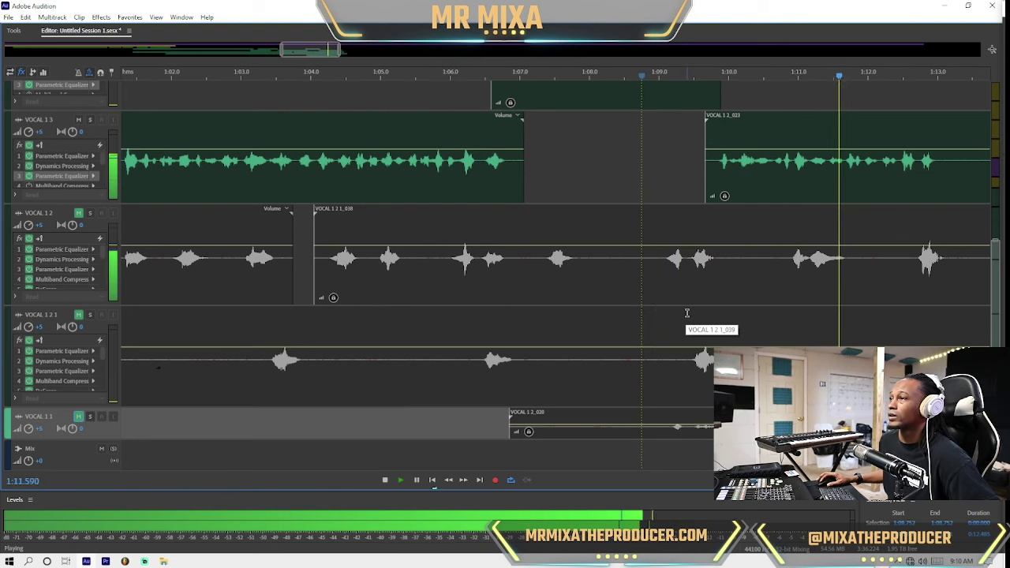
# Step: Trim the start of the VOCAL 1 3 clip near 1:09.7 to about 1:09.8 and give it a short fade-in
pyautogui.press('space')
pyautogui.press('space')
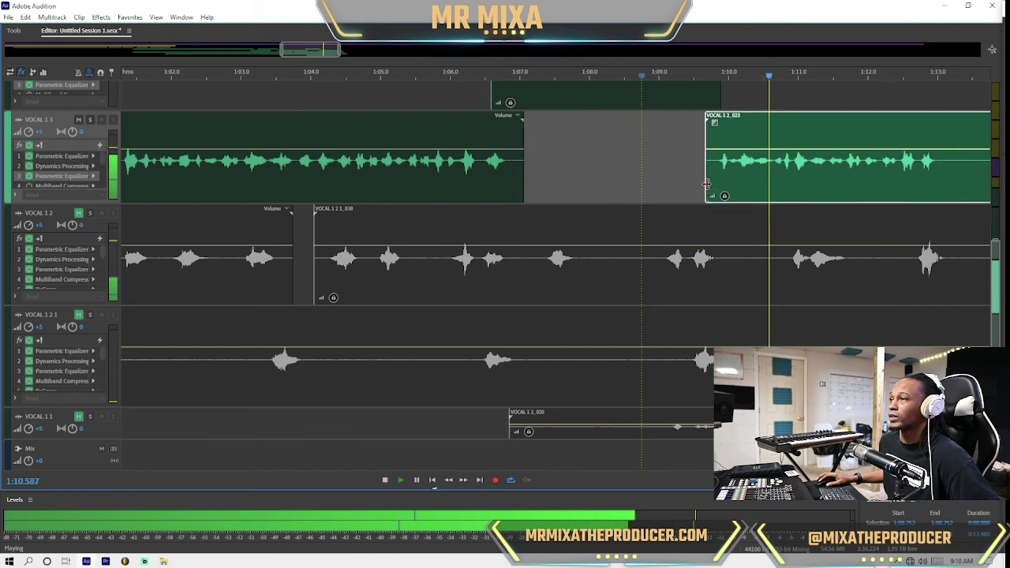
pyautogui.moveTo(707, 184); pyautogui.dragTo(715, 184)
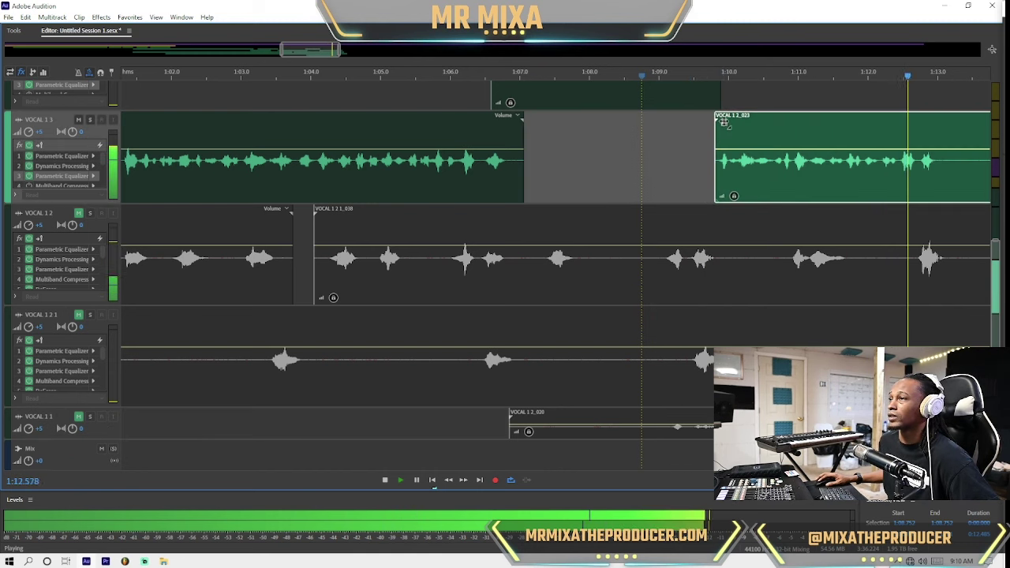
pyautogui.press('space')
# Step: Play the verse from about 1:03 and replay it to check the vocals against the beat
pyautogui.click(243, 157)
pyautogui.scroll(3, 356, 229)
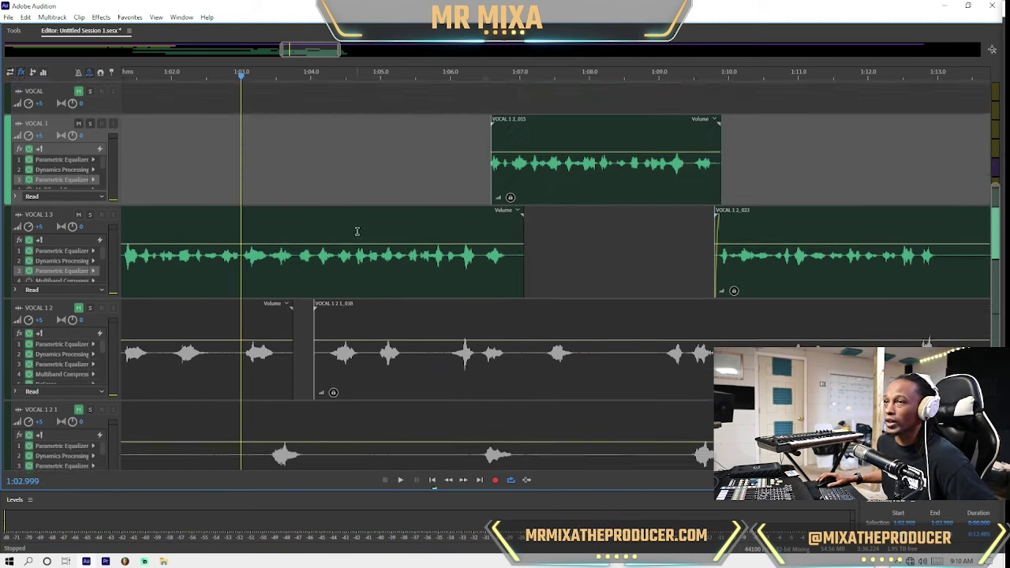
pyautogui.press('space')
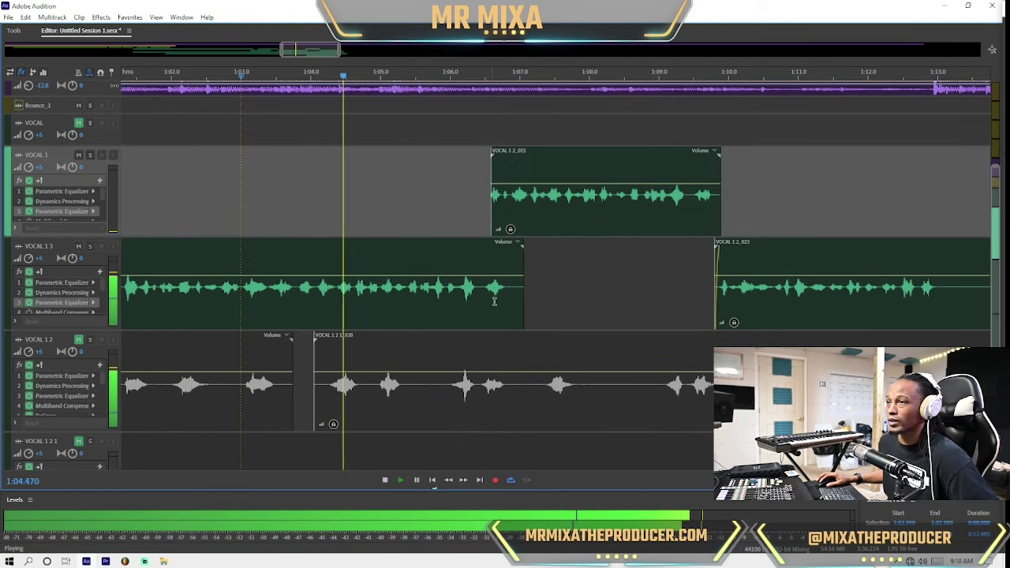
pyautogui.press('space')
pyautogui.scroll(5, 92, 241)
pyautogui.press('space')
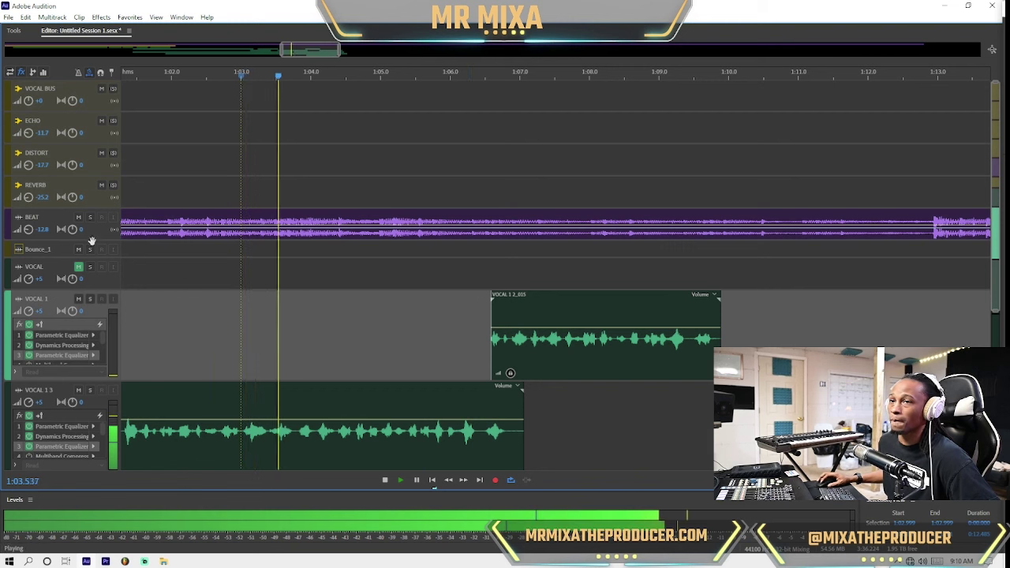
# Step: Enlarge the track view and toggle the BEAT track's mute on and off while replaying from about 1:03
pyautogui.click(105, 231)
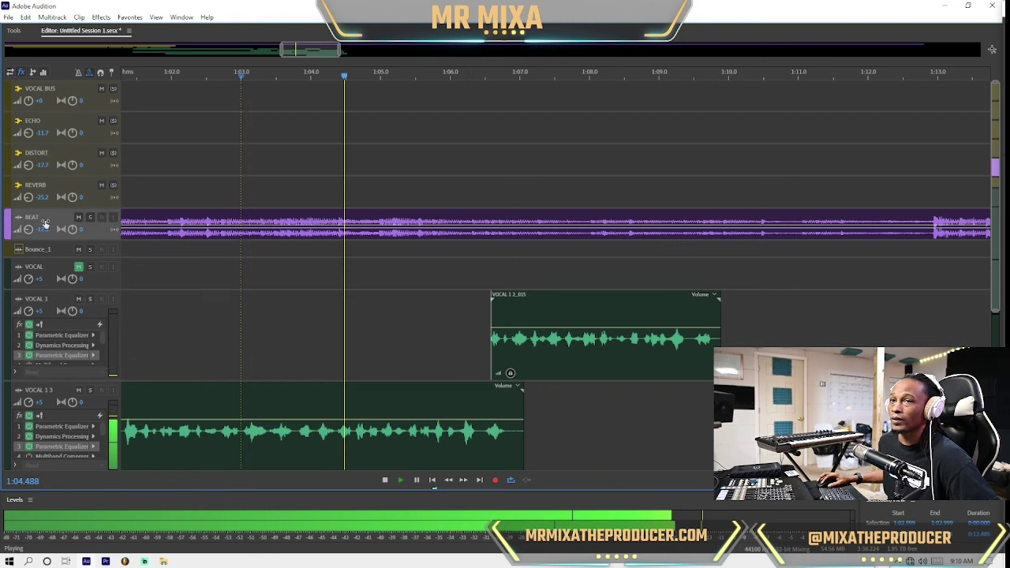
pyautogui.scroll(5, 45, 223)
pyautogui.press('space')
pyautogui.press('space')
pyautogui.click(78, 167)
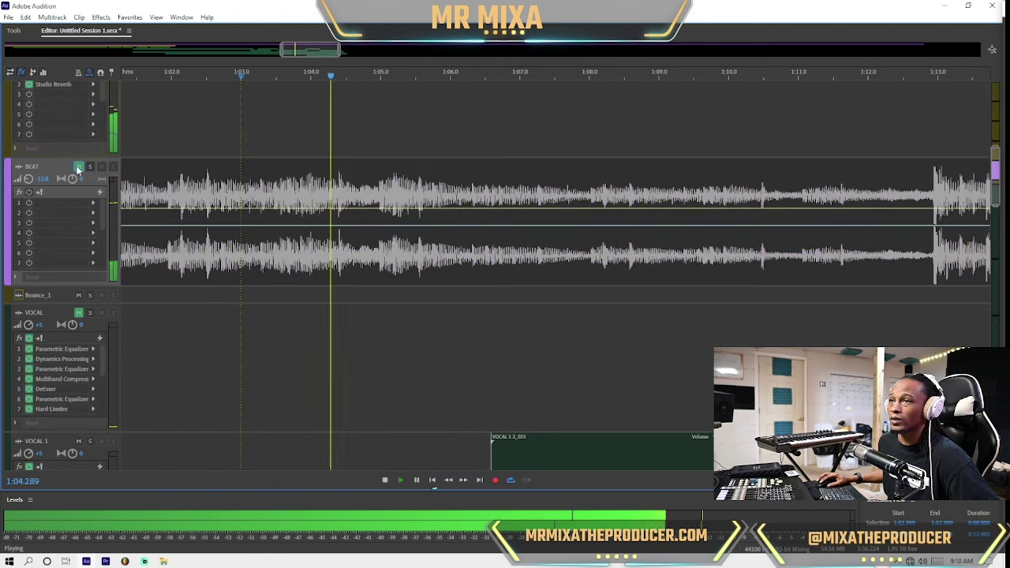
pyautogui.click(78, 167)
pyautogui.press('space')
pyautogui.press('space')
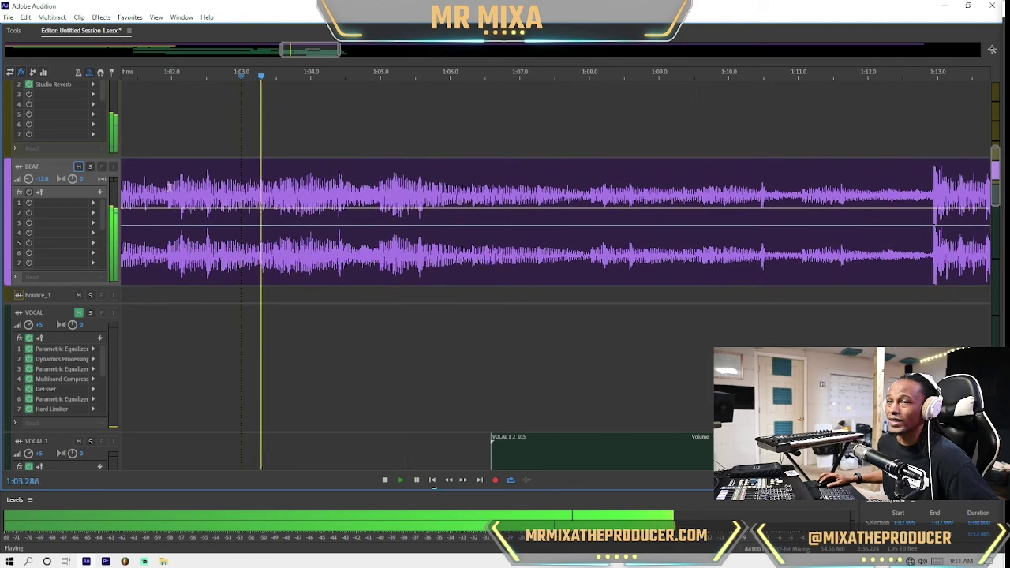
# Step: Replay the section from about 1:02 and mute the BEAT track
pyautogui.press('space')
pyautogui.click(171, 173)
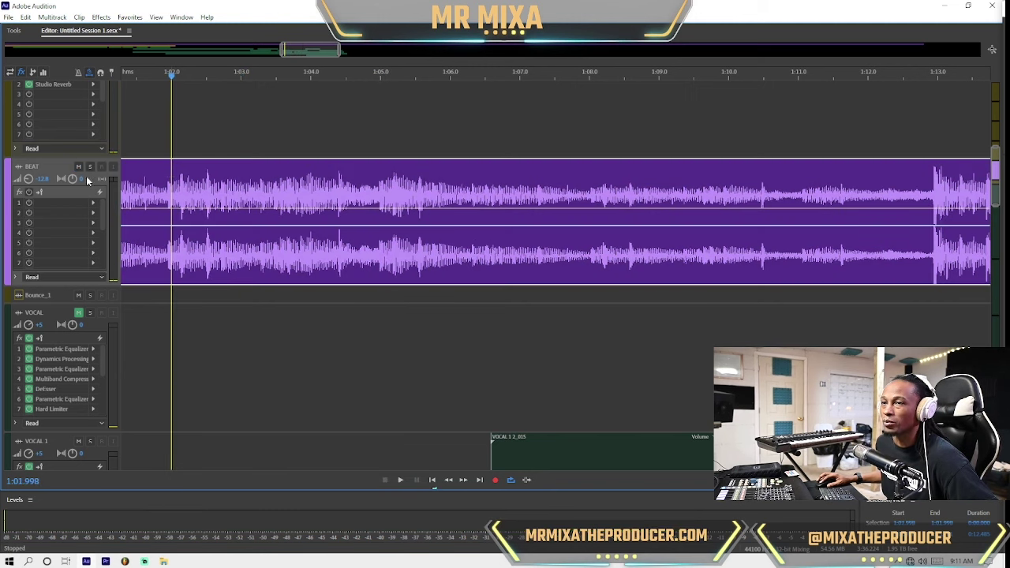
pyautogui.press('space')
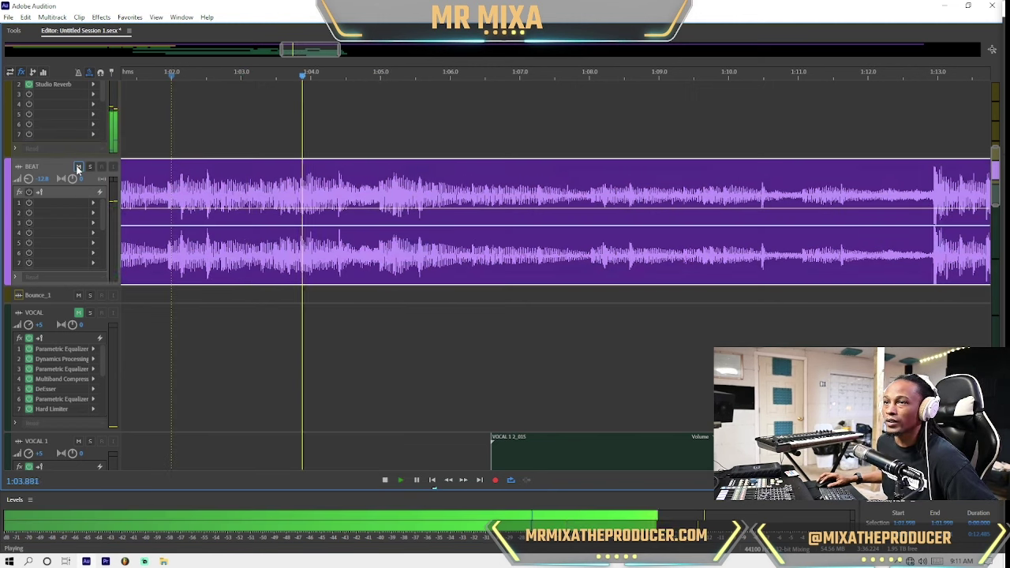
pyautogui.press('space')
pyautogui.press('space')
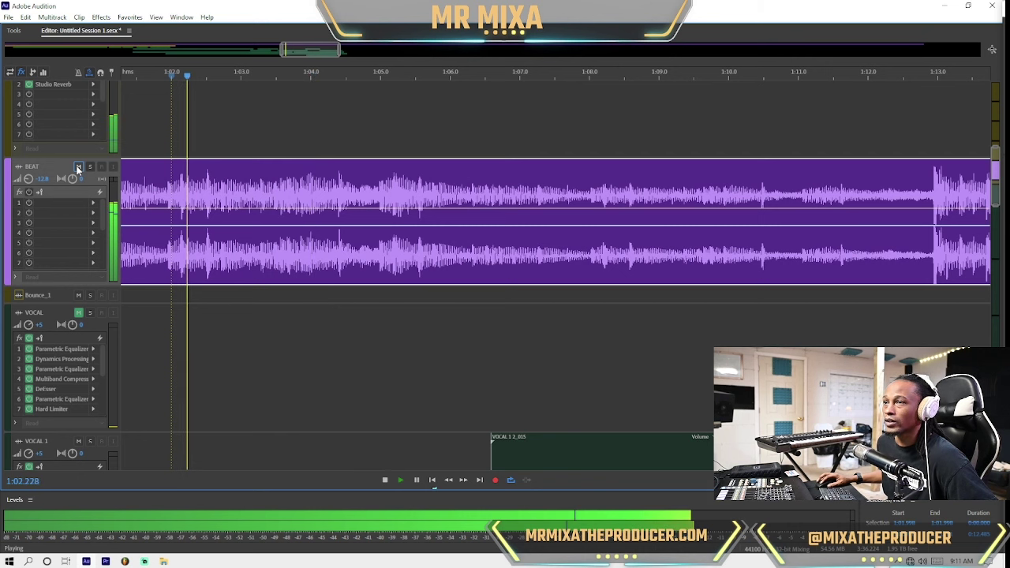
pyautogui.click(78, 167)
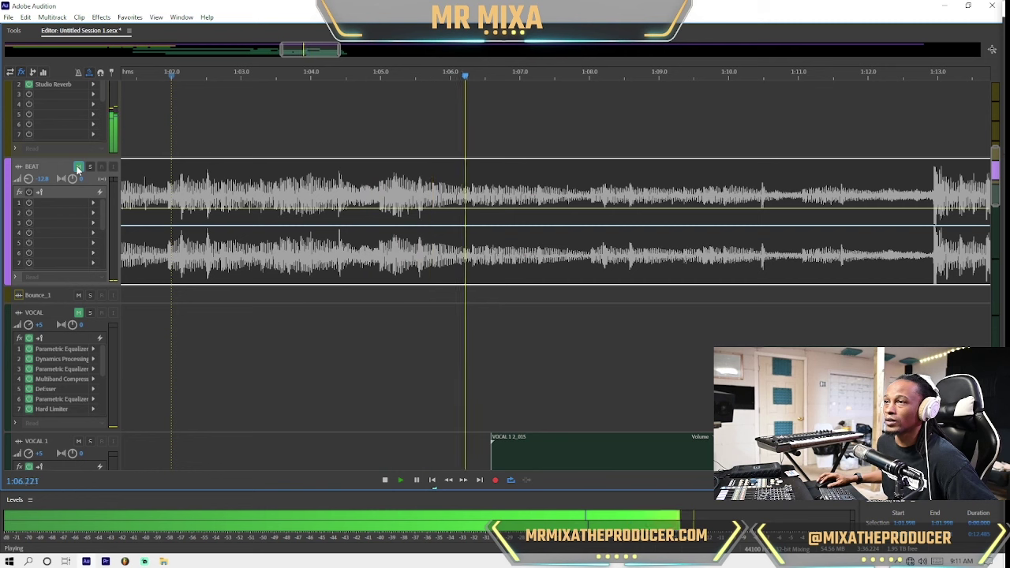
# Step: Unmute the BEAT track and delete its section from about 1:03.9 to 1:07.2
pyautogui.click(78, 167)
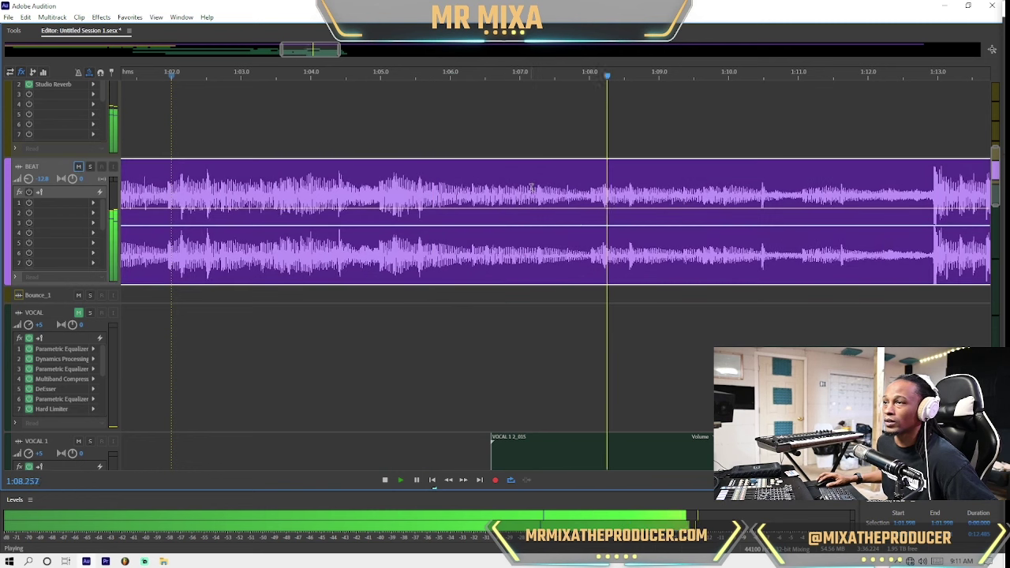
pyautogui.moveTo(535, 188); pyautogui.dragTo(306, 201)
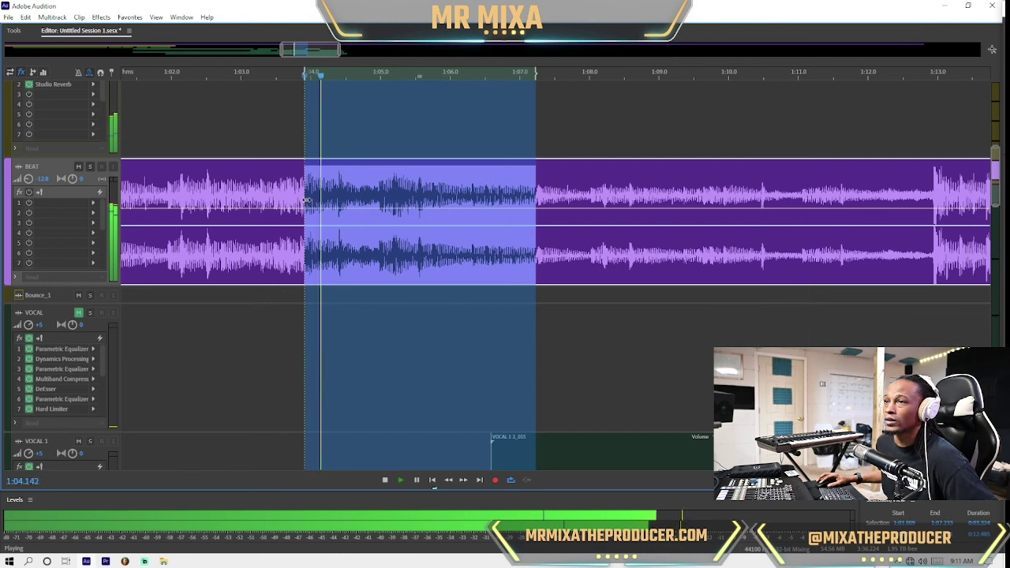
pyautogui.press('space')
pyautogui.press('Delete')
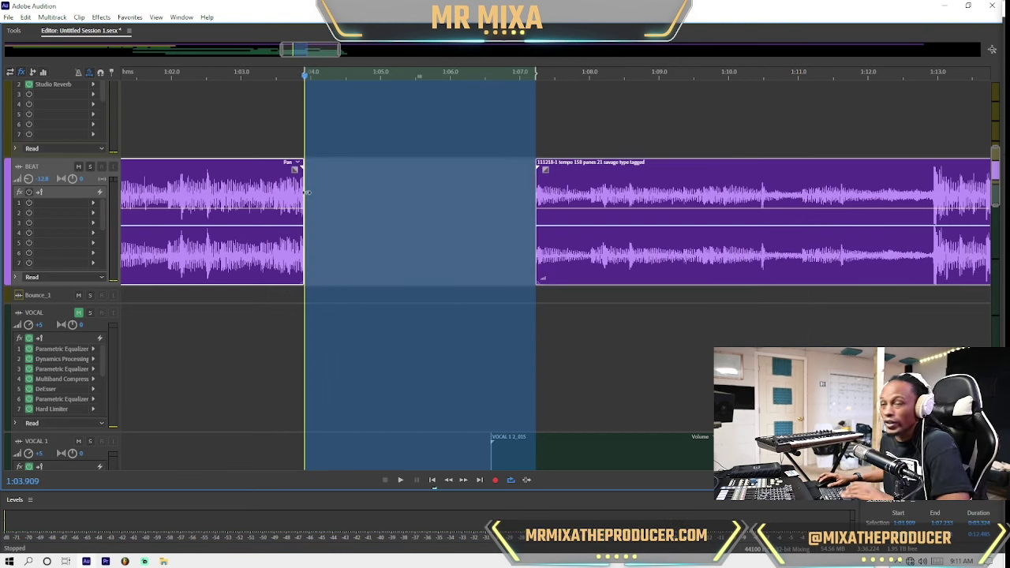
# Step: Add a short fade-out before the BEAT gap and a short fade-in to the clip after it
pyautogui.click(191, 127)
pyautogui.click(260, 187)
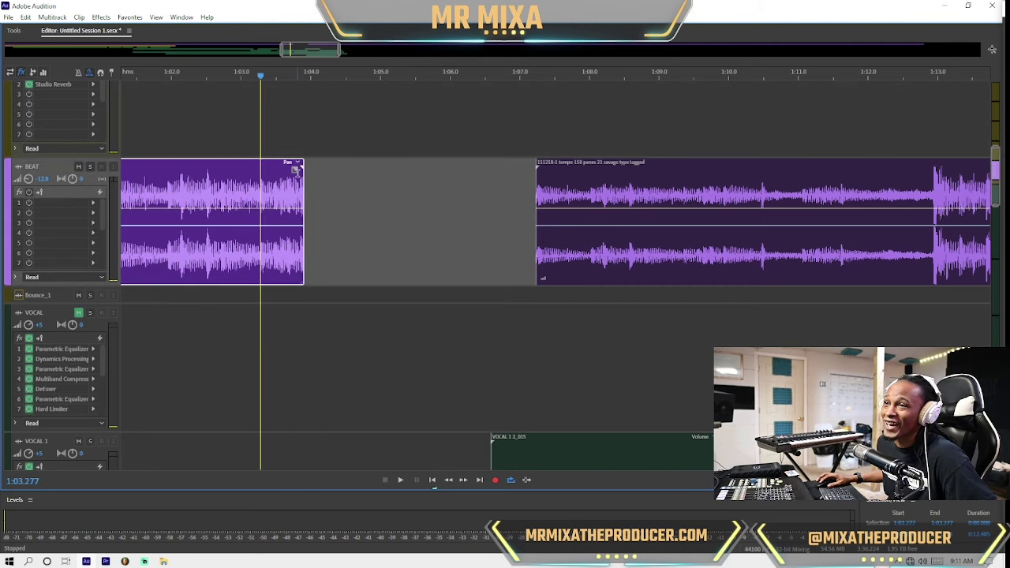
pyautogui.click(296, 170)
pyautogui.click(210, 170)
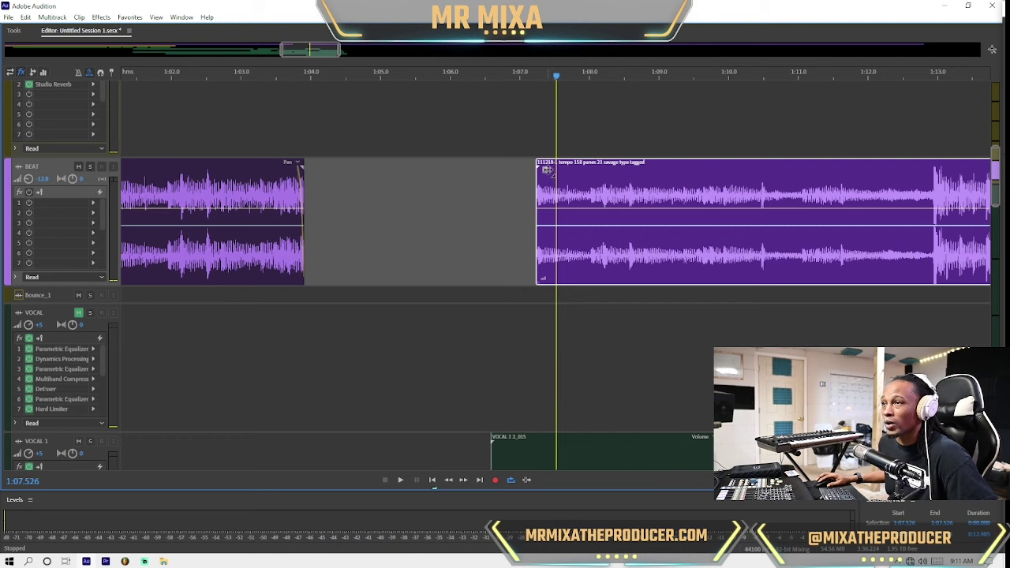
pyautogui.click(188, 203)
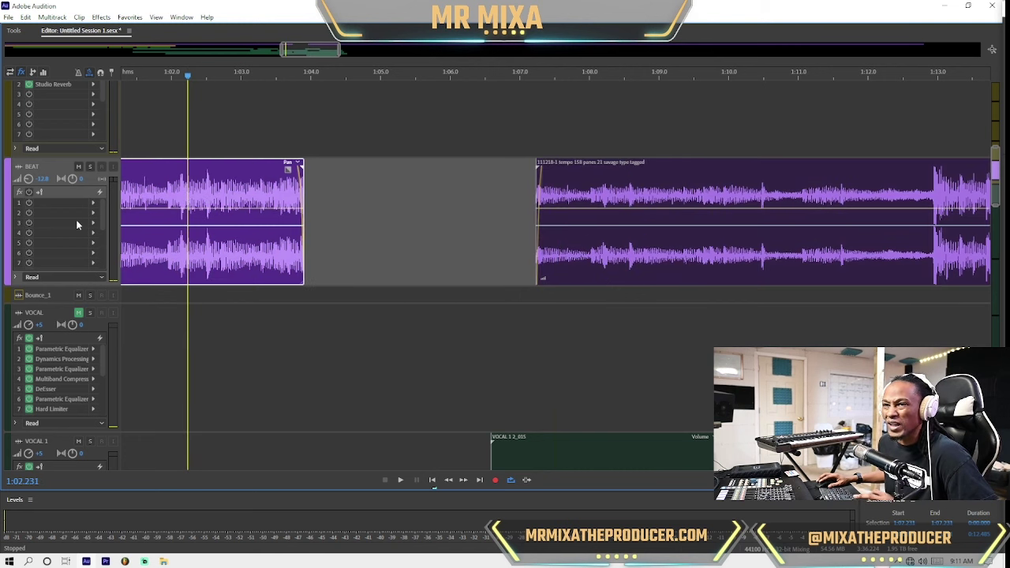
# Step: Play from about 1:02.2 and add a short fade-out to the VOCAL 1 clip ending near 1:08.9
pyautogui.scroll(-3, 76, 225)
pyautogui.scroll(-2, 471, 339)
pyautogui.press('space')
pyautogui.click(566, 279)
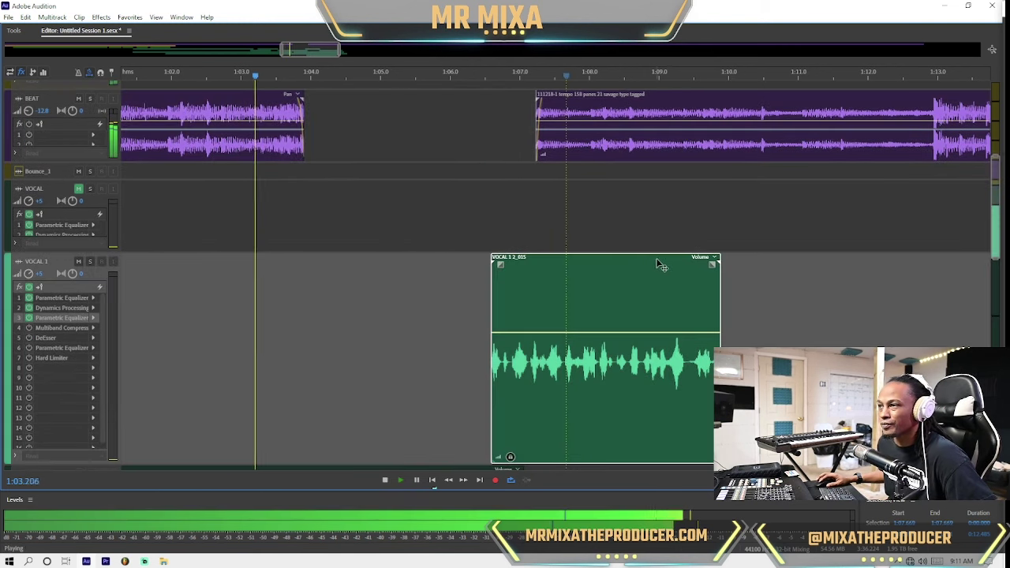
pyautogui.moveTo(712, 263); pyautogui.dragTo(703, 265)
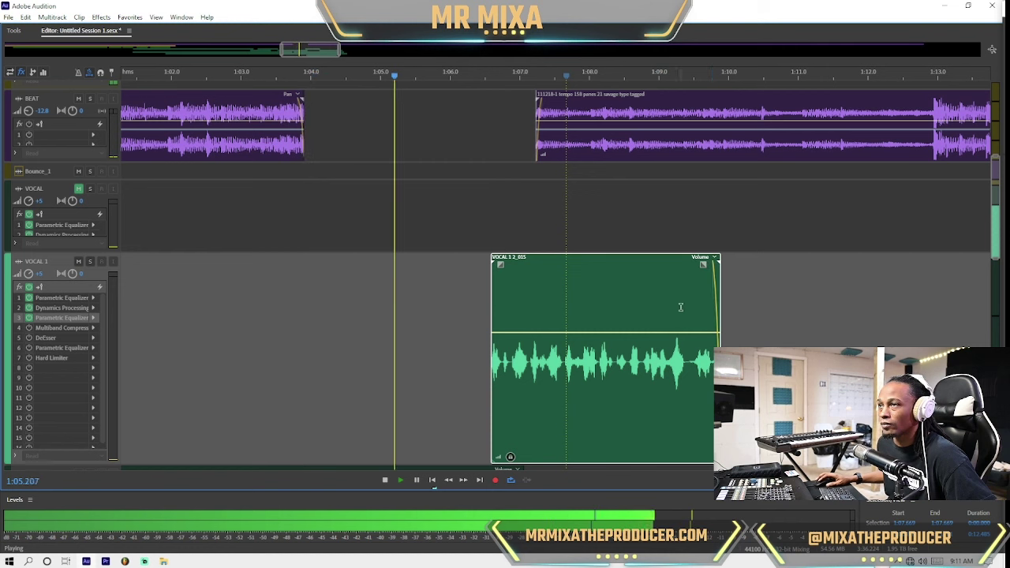
# Step: Extend the start of the second BEAT clip back to about 1:06.5 and replay from about 1:05.6
pyautogui.scroll(2, 613, 289)
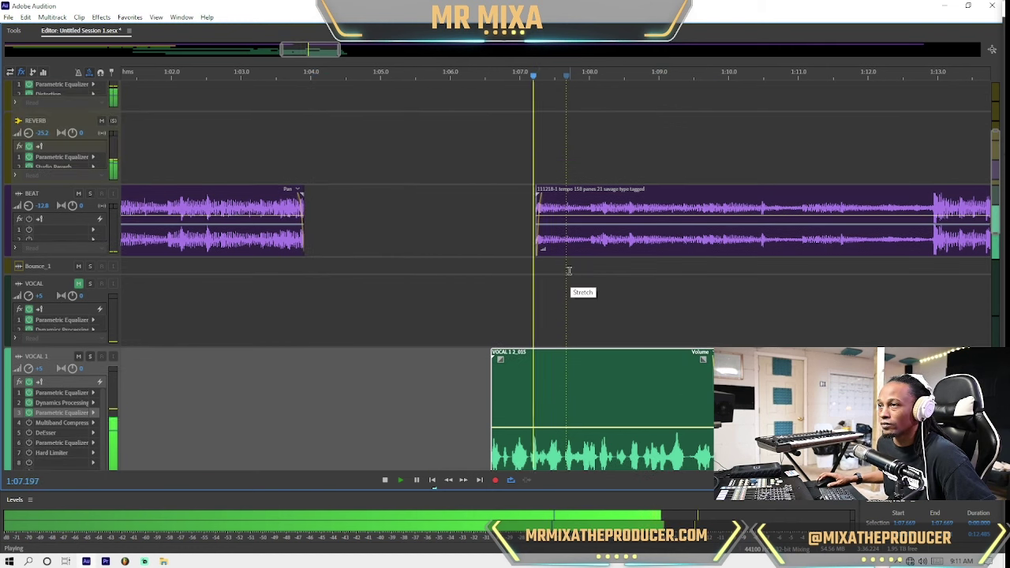
pyautogui.press('space')
pyautogui.moveTo(537, 241); pyautogui.dragTo(487, 240)
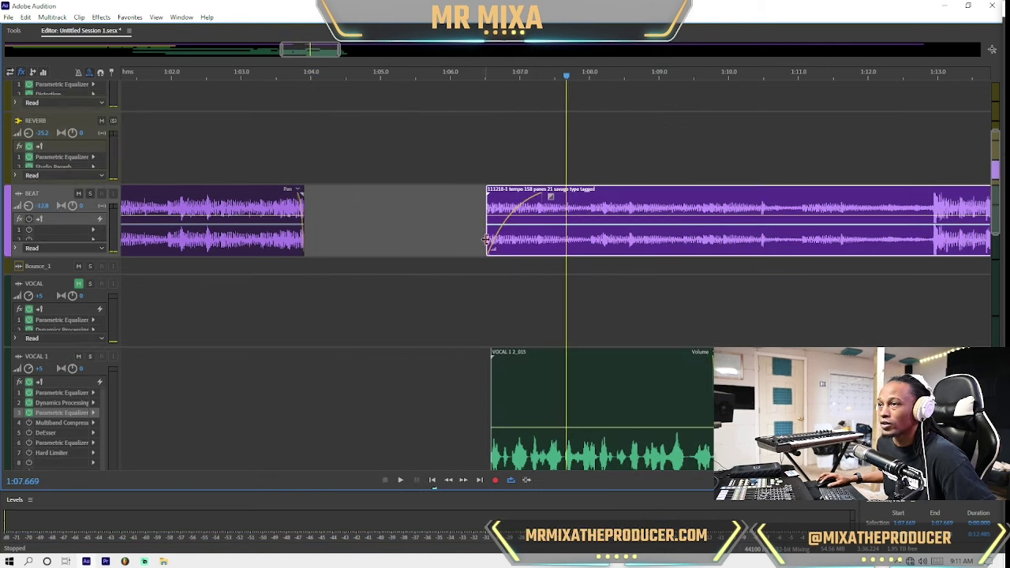
pyautogui.click(424, 213)
pyautogui.press('space')
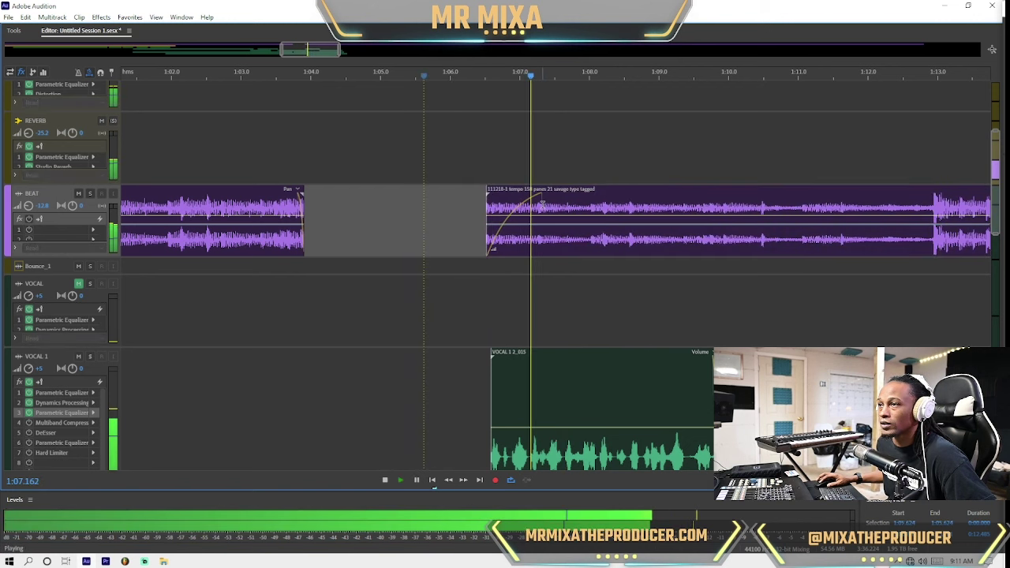
# Step: Remove the long fade-in from the second BEAT clip and replay the re-entry from about 1:05.2
pyautogui.click(563, 198)
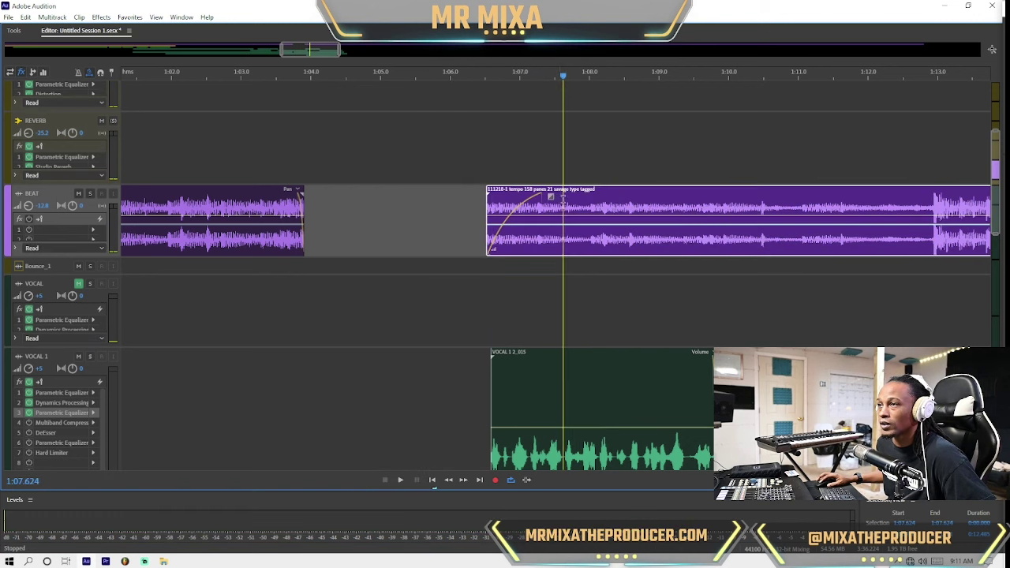
pyautogui.click(396, 208)
pyautogui.press('space')
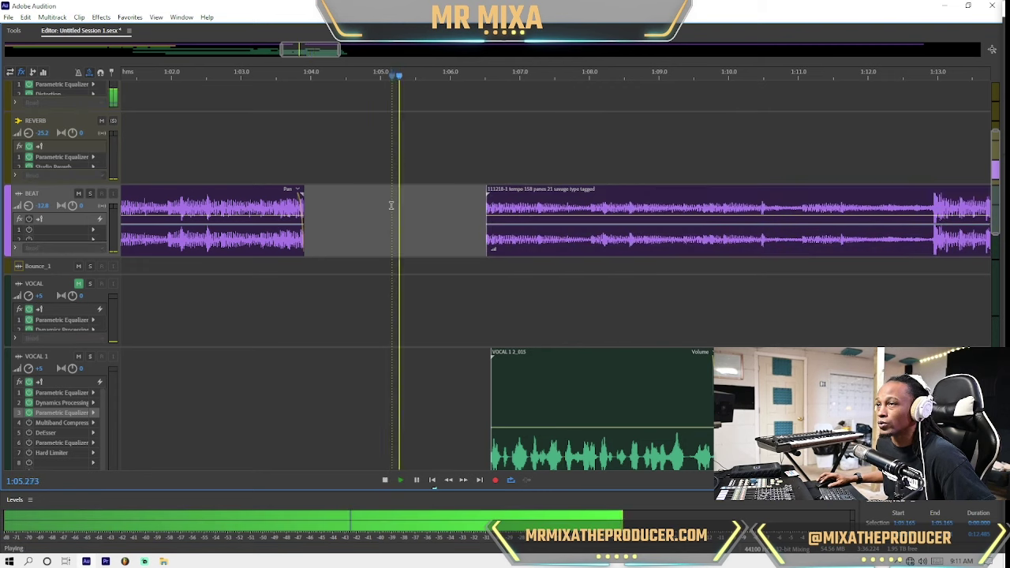
pyautogui.scroll(1, 395, 205)
pyautogui.scroll(2, 396, 206)
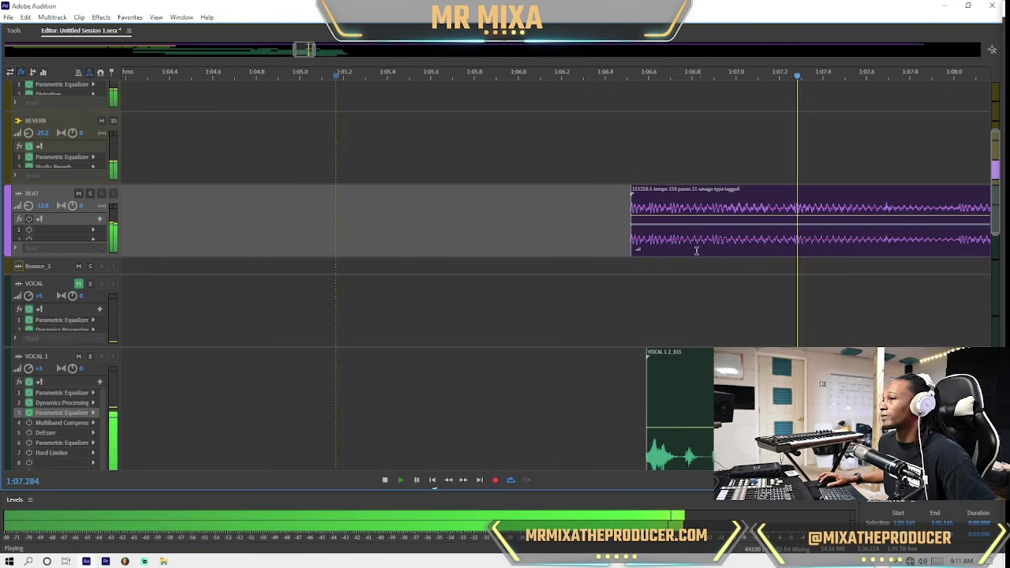
# Step: Extend the second BEAT clip's start slightly earlier and give it a very short linear fade-in
pyautogui.press('space')
pyautogui.press('space')
pyautogui.moveTo(630, 240)
pyautogui.mouseDown()
pyautogui.moveTo(605, 253)
pyautogui.moveTo(624, 253)
pyautogui.mouseUp()
pyautogui.press('space')
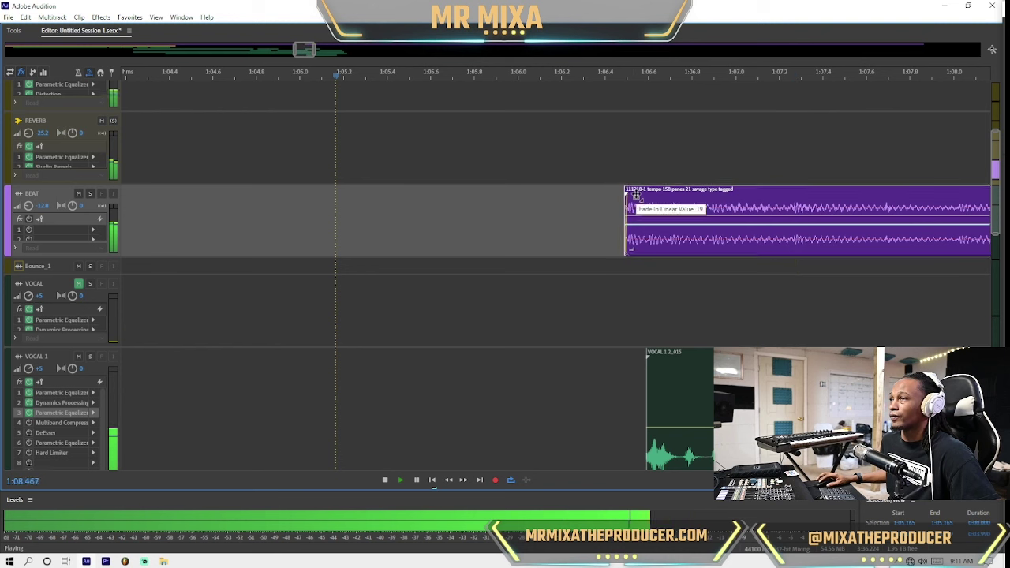
pyautogui.click(573, 210)
# Step: Show the whole session with compact tracks and play it from about 0:39.5 to check the vocals
pyautogui.press('-')
pyautogui.press('-')
pyautogui.press('-')
pyautogui.press('-')
pyautogui.press('-')
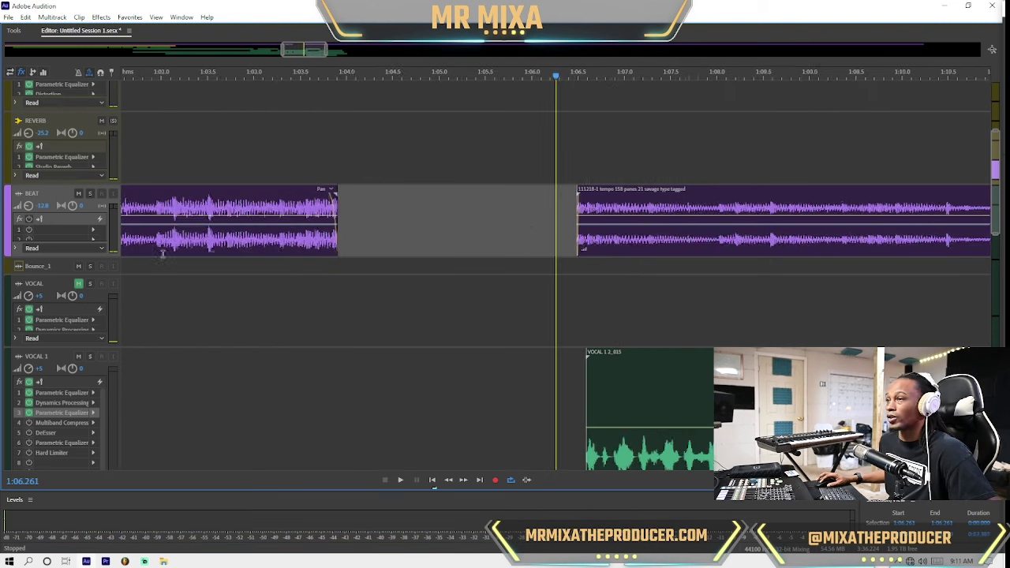
pyautogui.press('-')
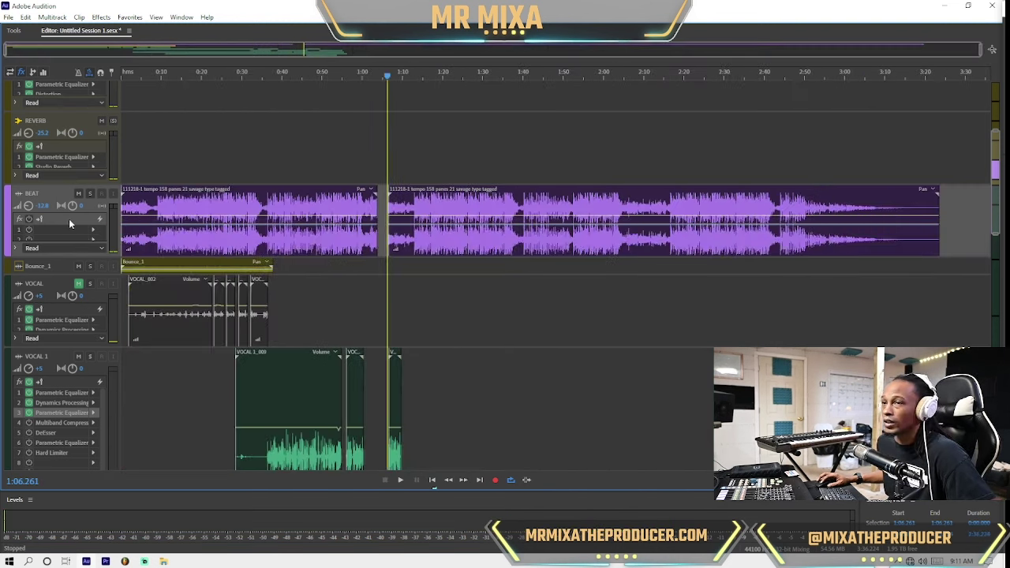
pyautogui.click(282, 338)
pyautogui.press('space')
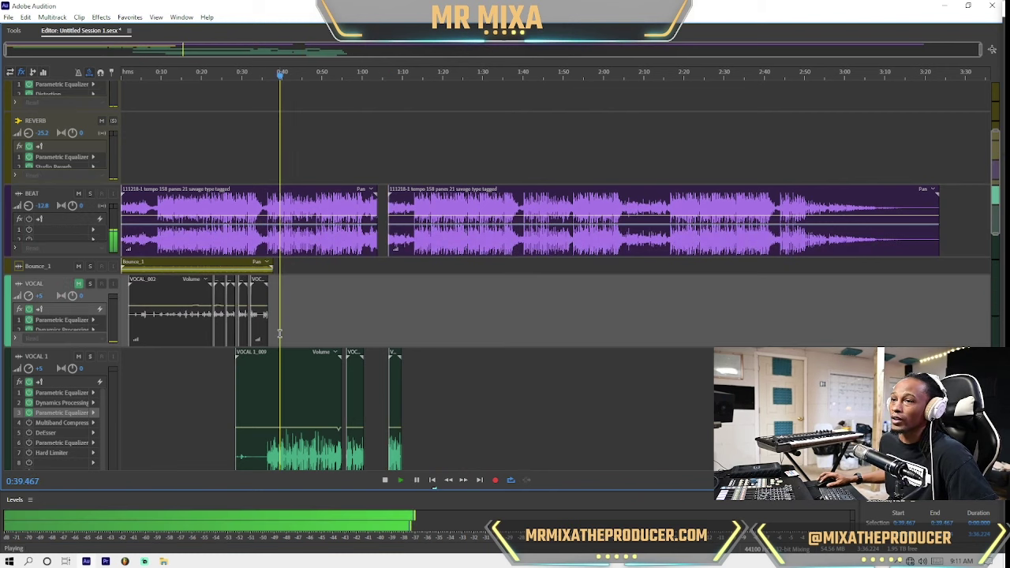
pyautogui.hotkey('alt', '-')
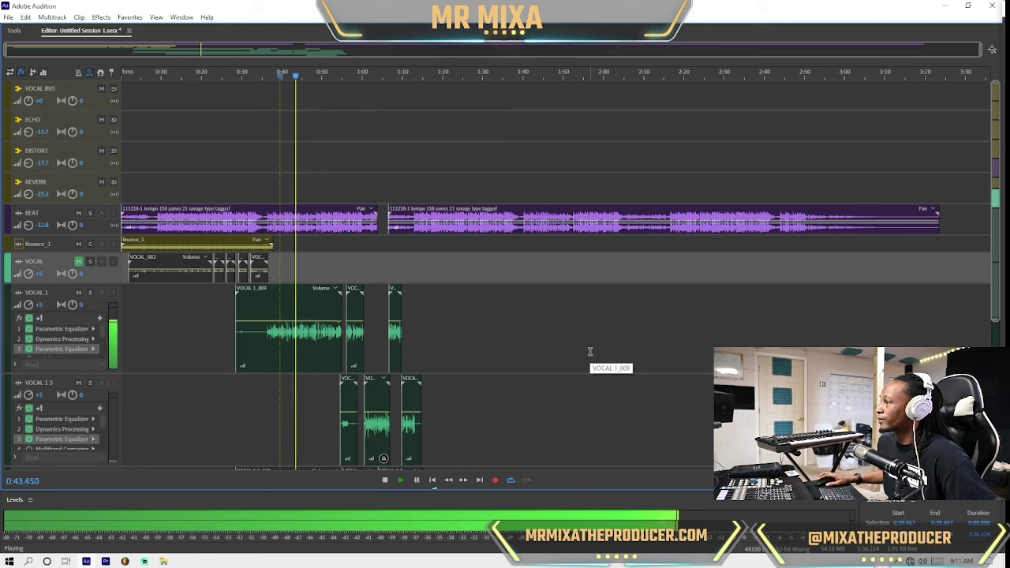
pyautogui.press('space')
# Step: Play the vocals from about 0:15.5 and again from about 0:40 to compare them over the beat
pyautogui.click(183, 307)
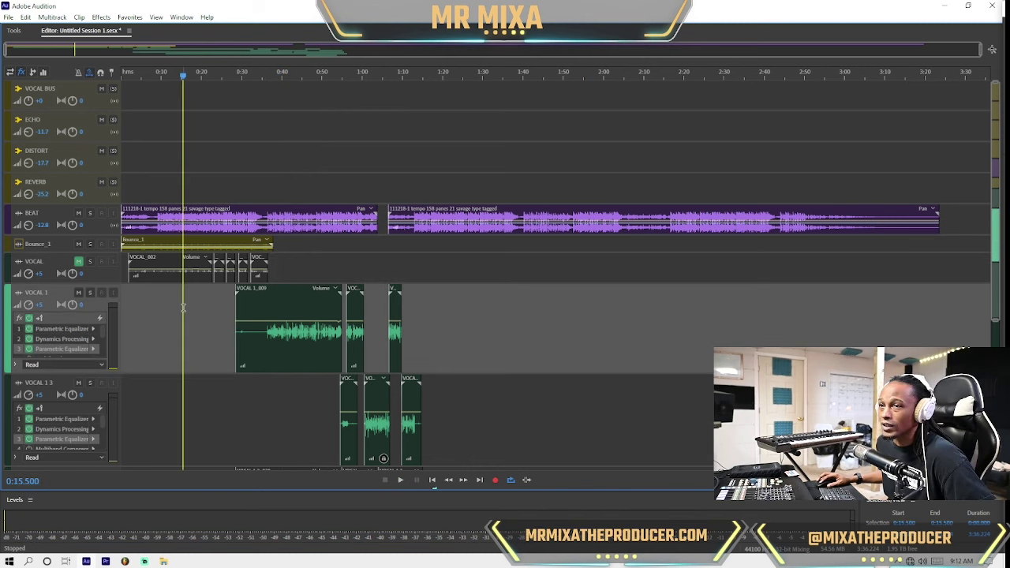
pyautogui.press('space')
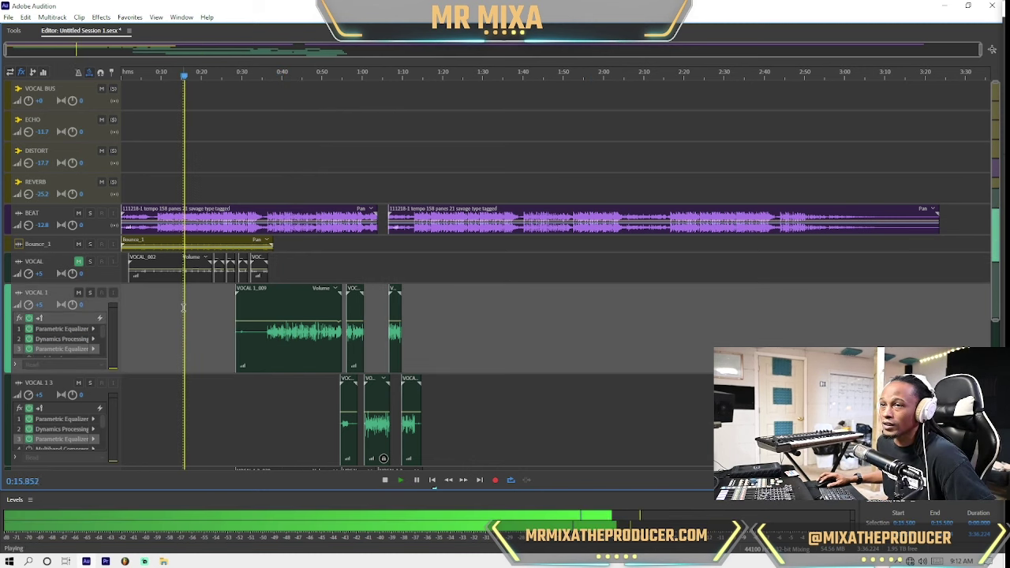
pyautogui.press('space')
pyautogui.click(276, 307)
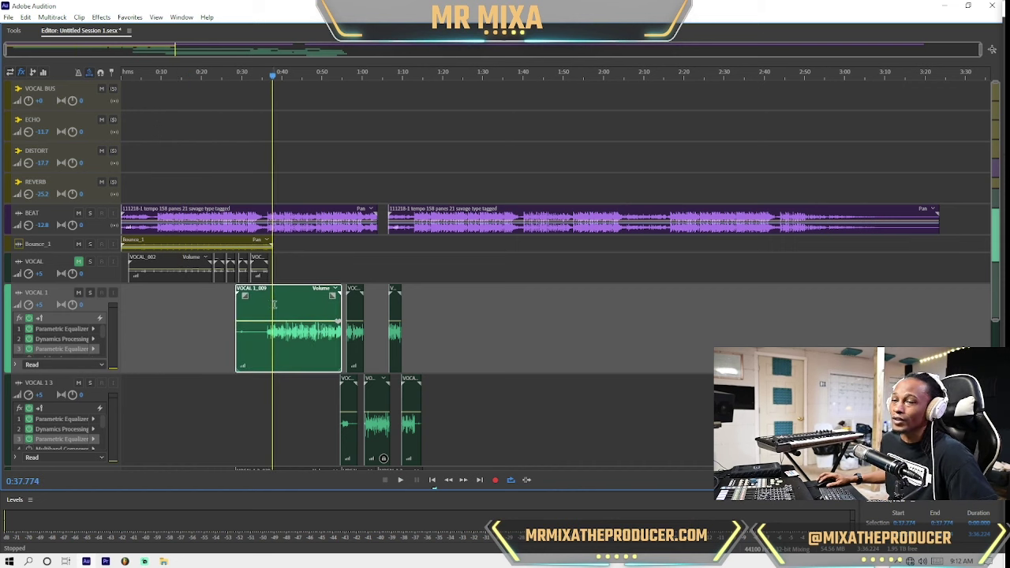
pyautogui.press('space')
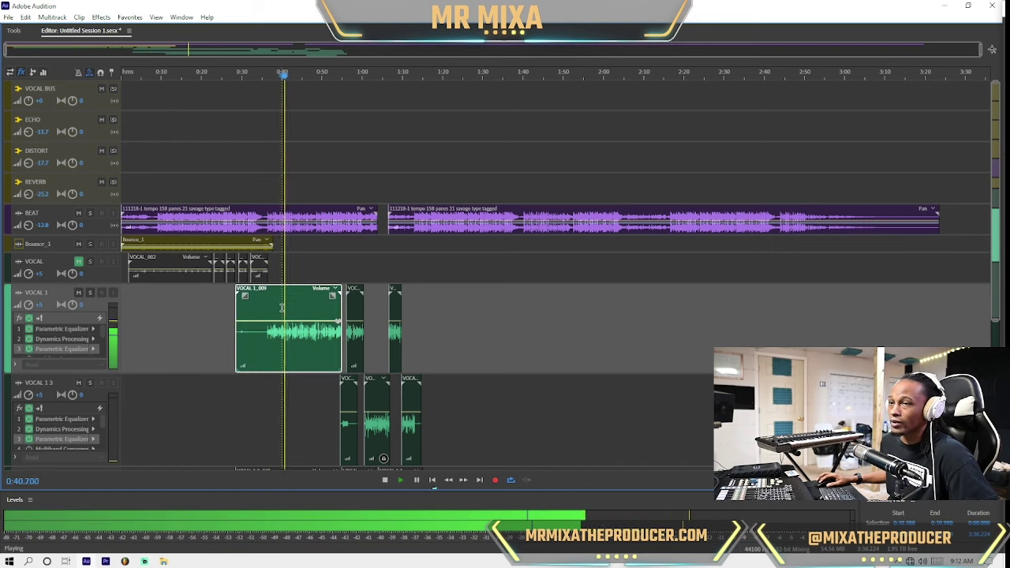
pyautogui.scroll(-2, 441, 330)
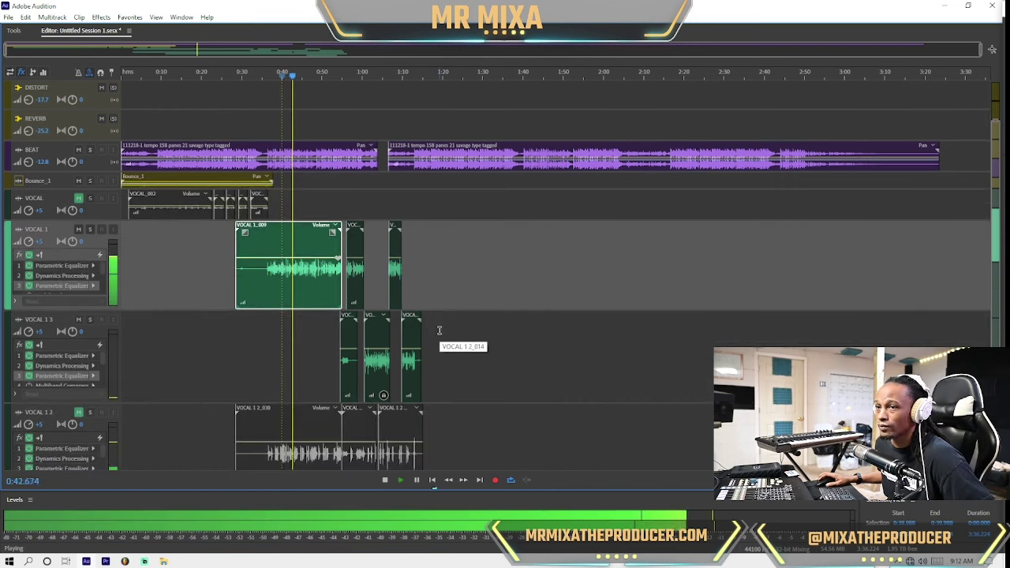
pyautogui.scroll(3, 41, 273)
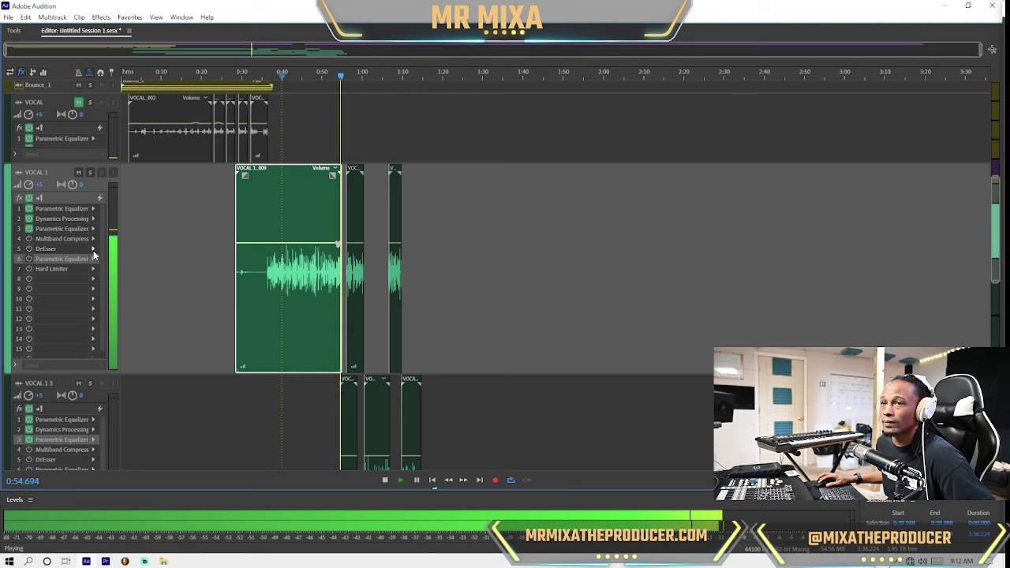
pyautogui.press('space')
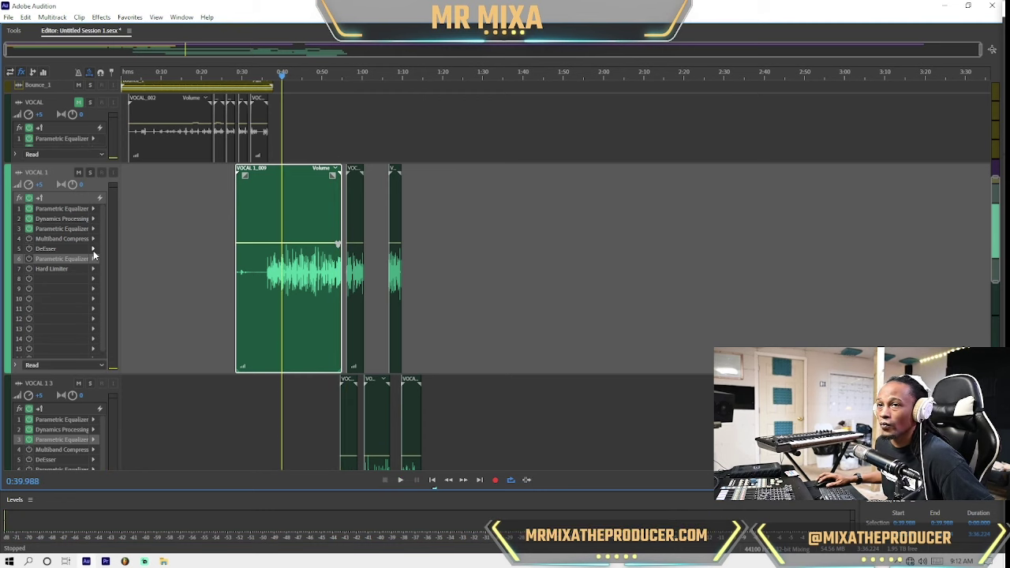
# Step: Move the DeEsser ahead of the multiband compressor on VOCAL 1 and VOCAL 1 3, and enable it on VOCAL 1
pyautogui.click(93, 250)
pyautogui.click(59, 247)
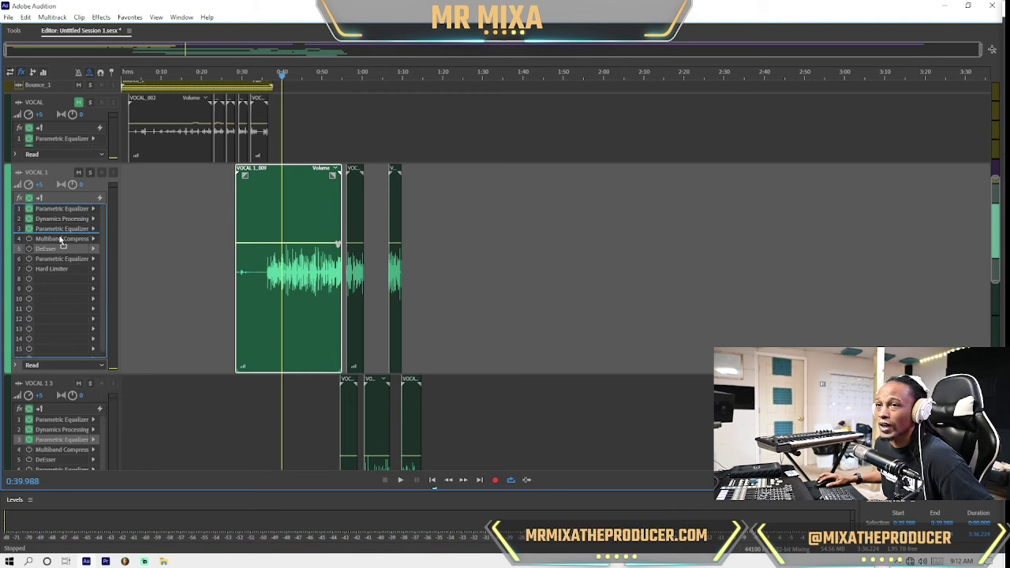
pyautogui.moveTo(61, 241); pyautogui.dragTo(40, 247)
pyautogui.press('space')
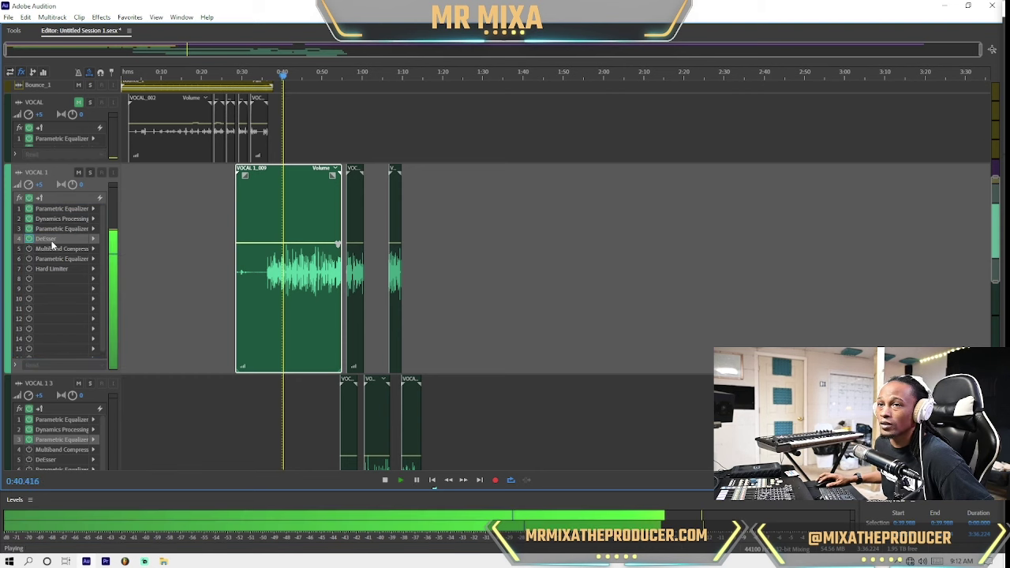
pyautogui.click(45, 463)
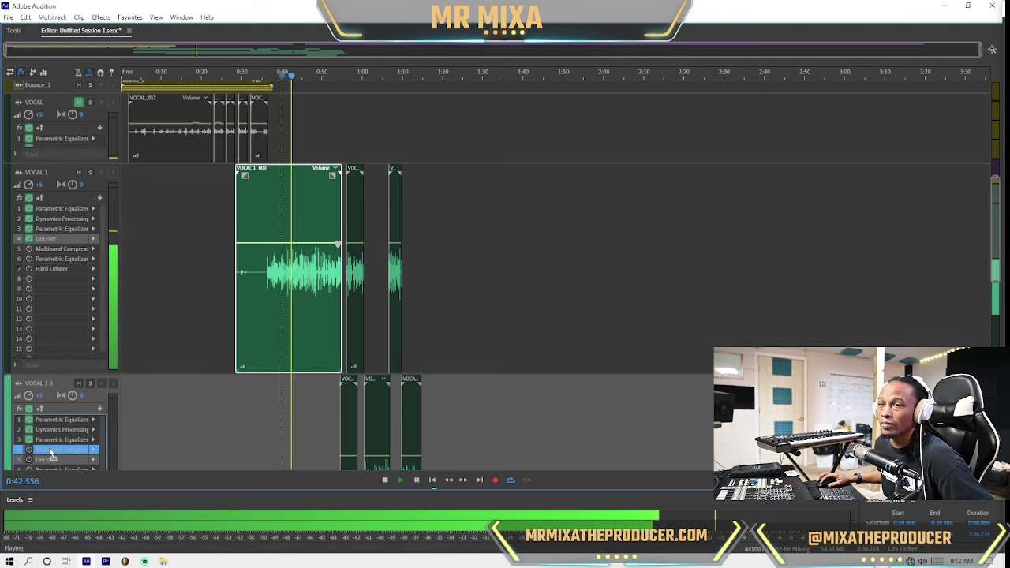
pyautogui.scroll(-2, 1, 259)
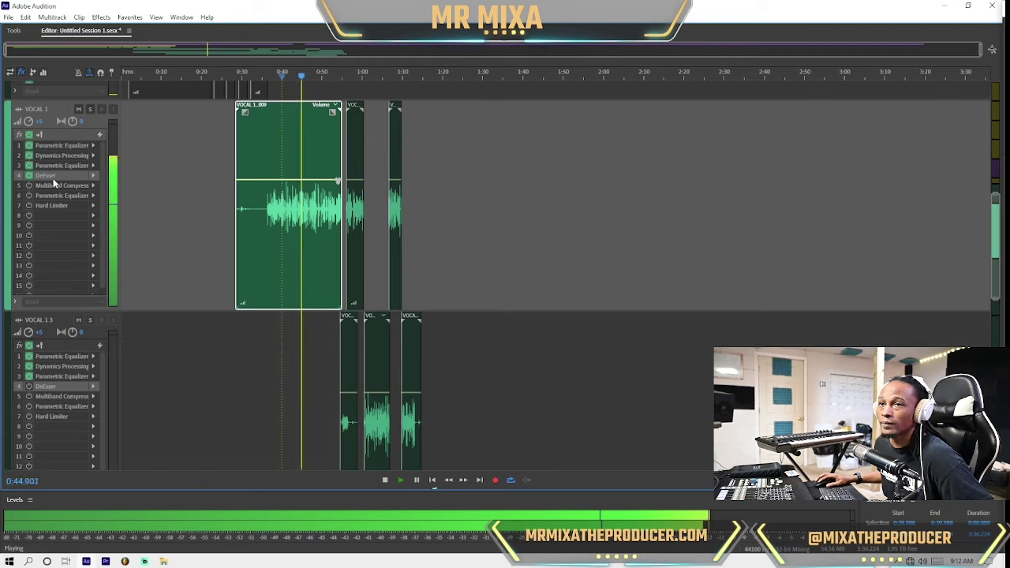
# Step: Set the VOCAL 1 DeEsser to a -21.2 dB threshold and 8046 Hz center frequency while replaying from about 0:40
pyautogui.doubleClick(47, 176)
pyautogui.press('space')
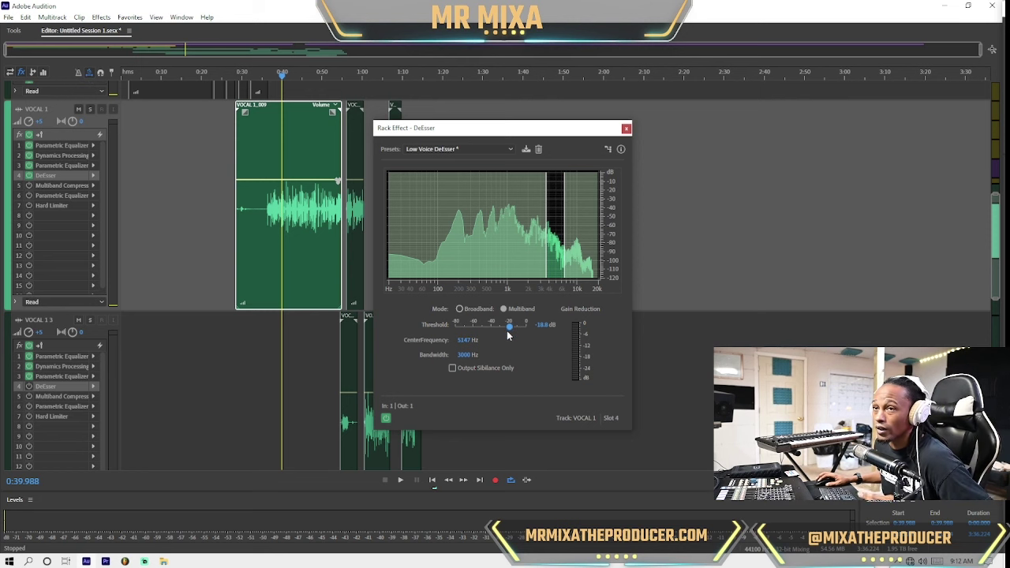
pyautogui.press('space')
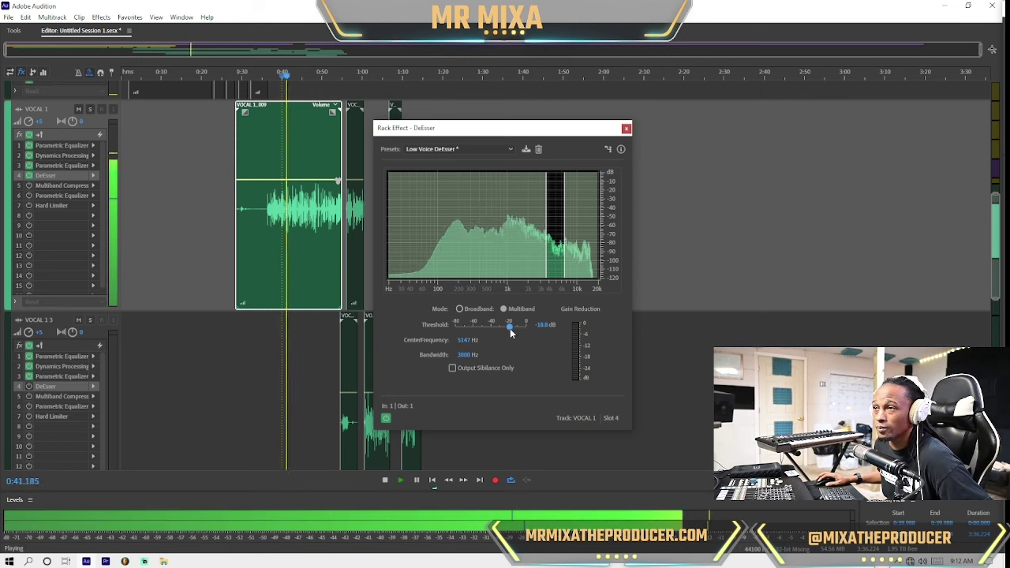
pyautogui.moveTo(509, 328); pyautogui.dragTo(472, 314)
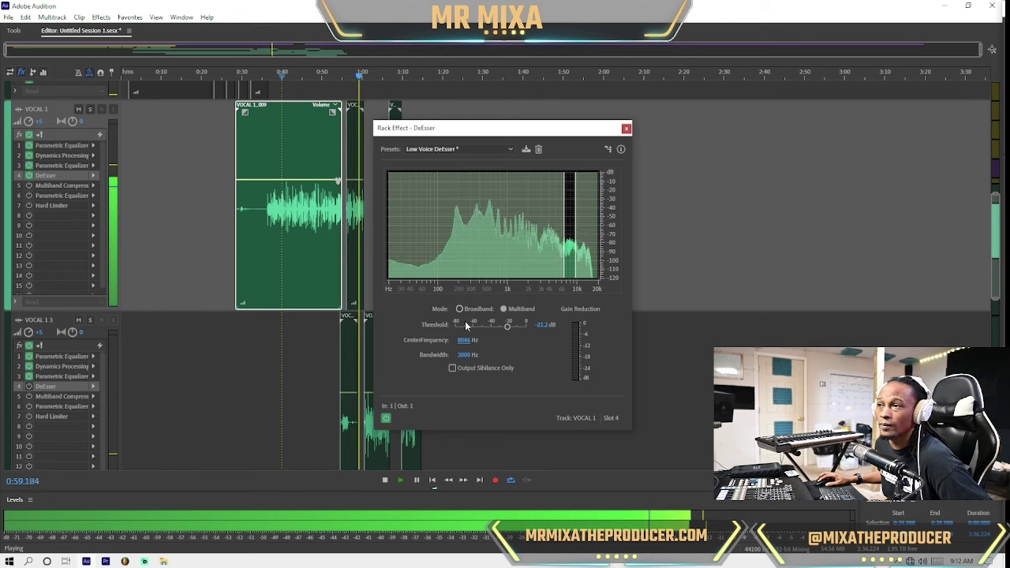
pyautogui.press('space')
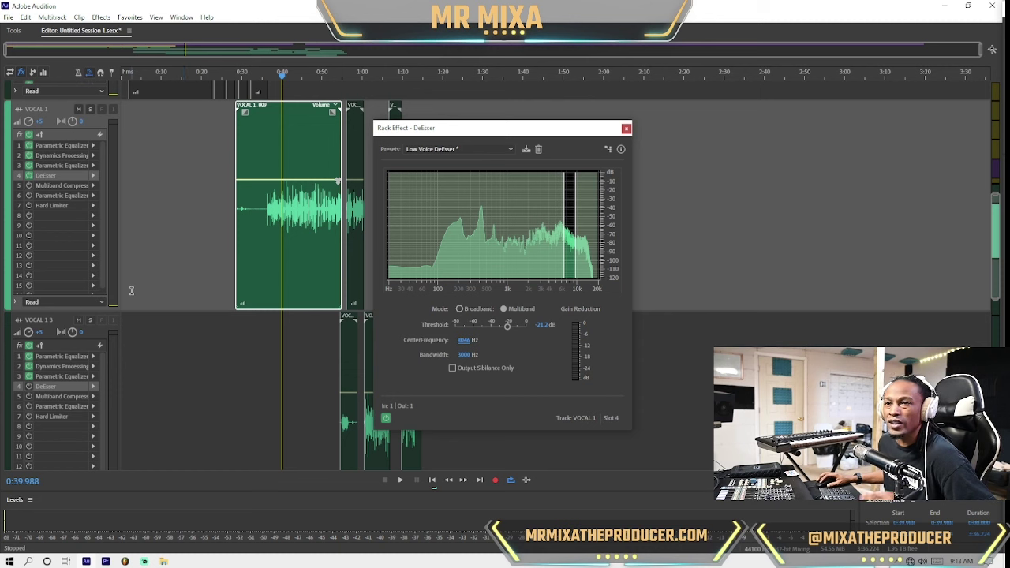
pyautogui.press('space')
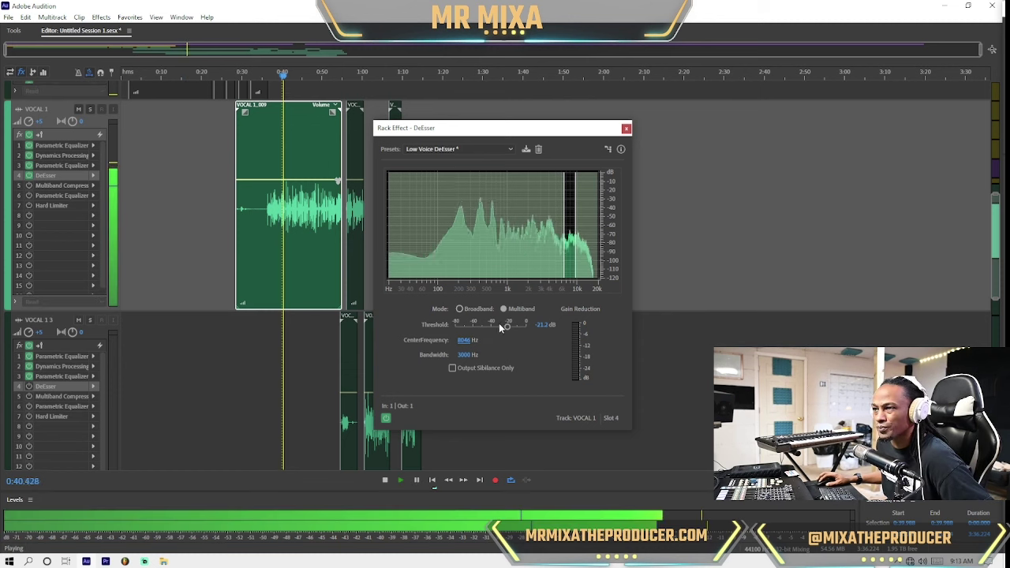
# Step: Set the VOCAL 1 DeEsser threshold to -20 dB while replaying from about 0:40, and copy the DeEsser onto VOCAL 1 3
pyautogui.press('space')
pyautogui.moveTo(508, 327); pyautogui.dragTo(507, 326)
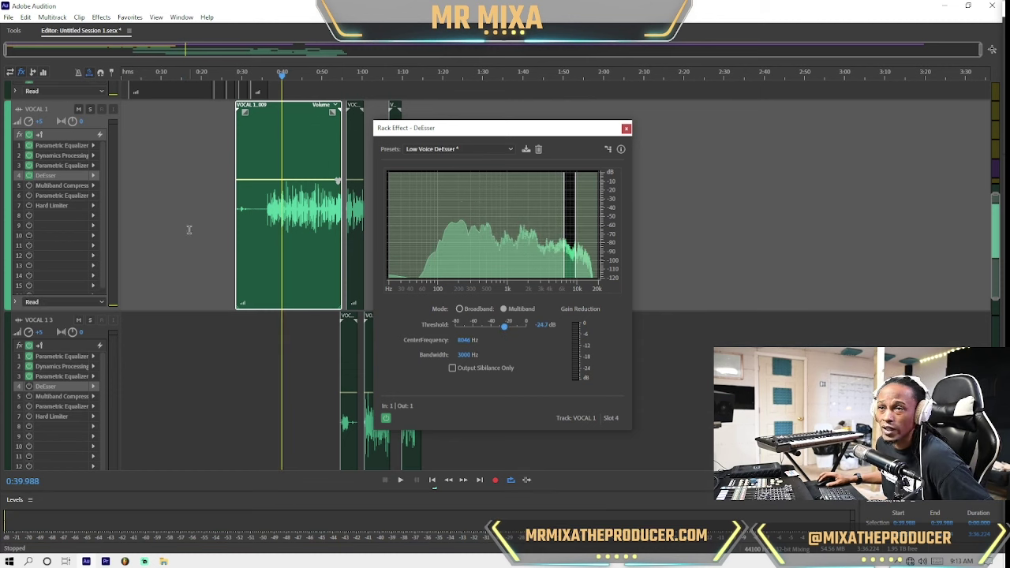
pyautogui.press('space')
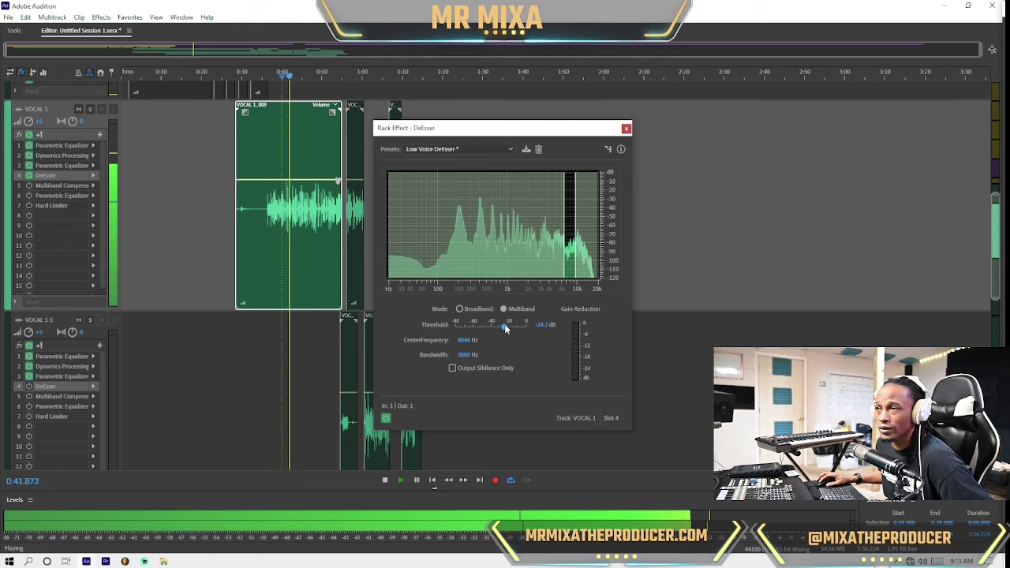
pyautogui.moveTo(506, 327); pyautogui.dragTo(510, 326)
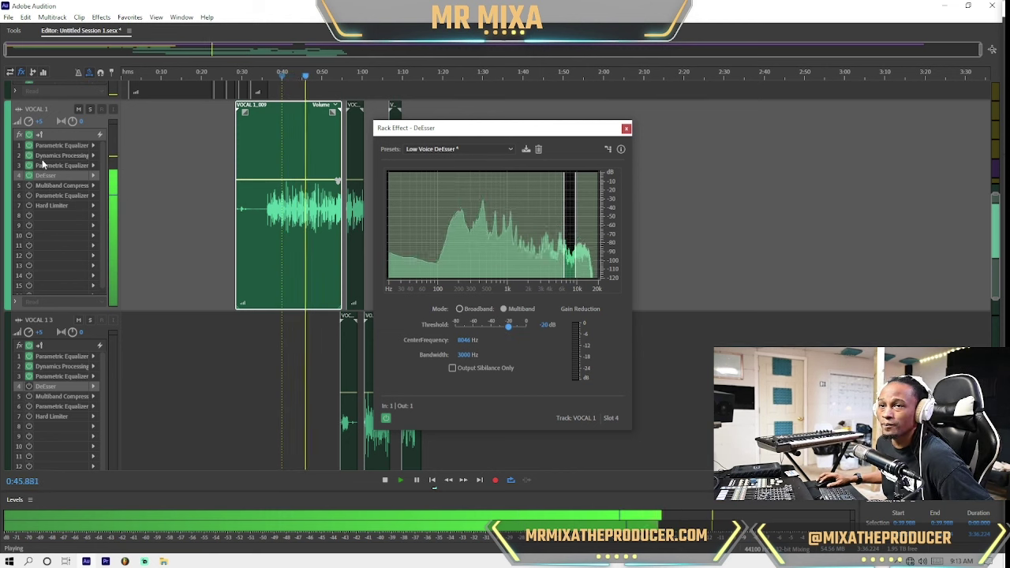
pyautogui.click(59, 385)
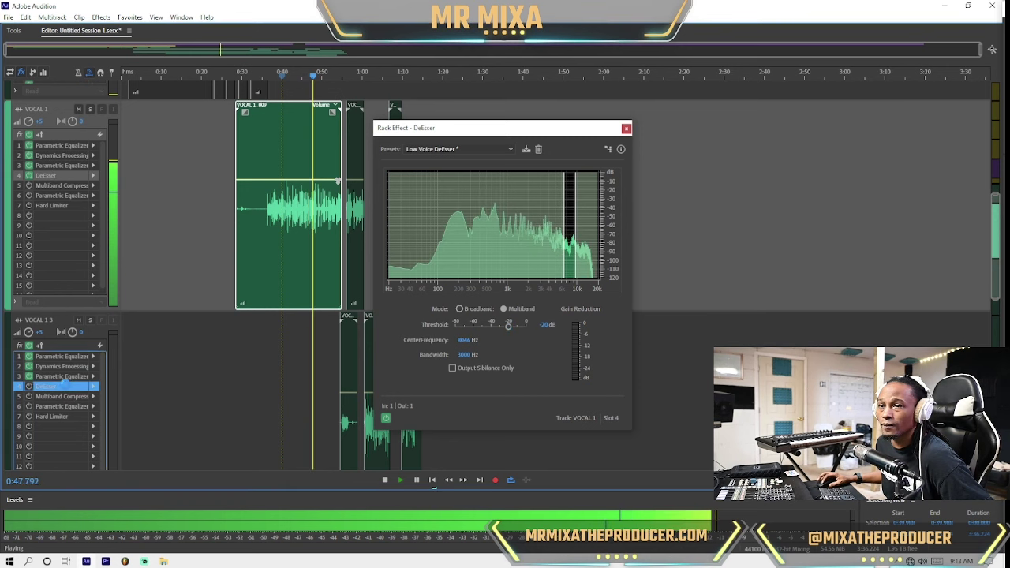
pyautogui.press('space')
# Step: Try the multiband compressor on VOCAL 1 during playback, with the second band at a -17 dB threshold and 2 dB gain
pyautogui.doubleClick(61, 185)
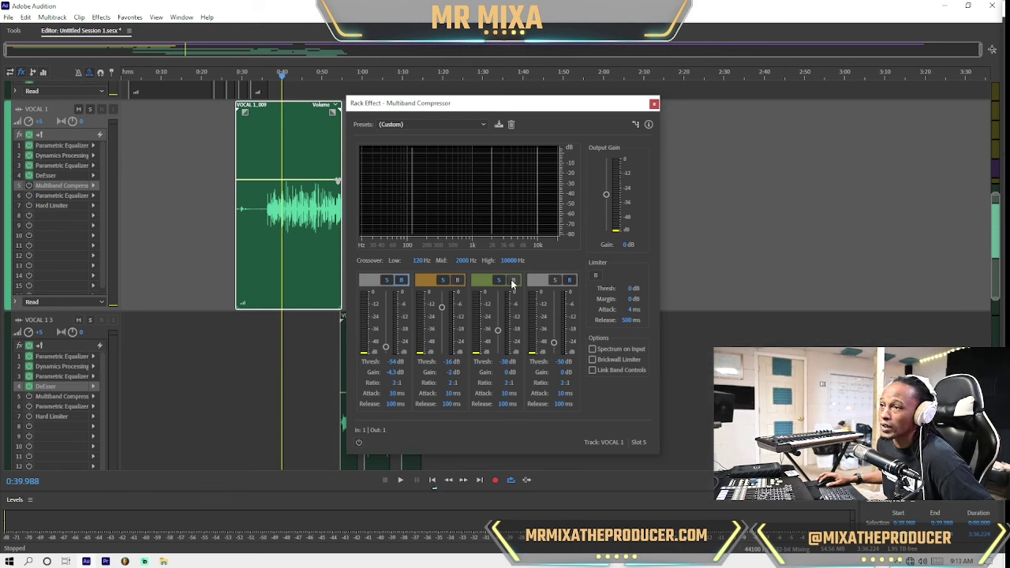
pyautogui.press('space')
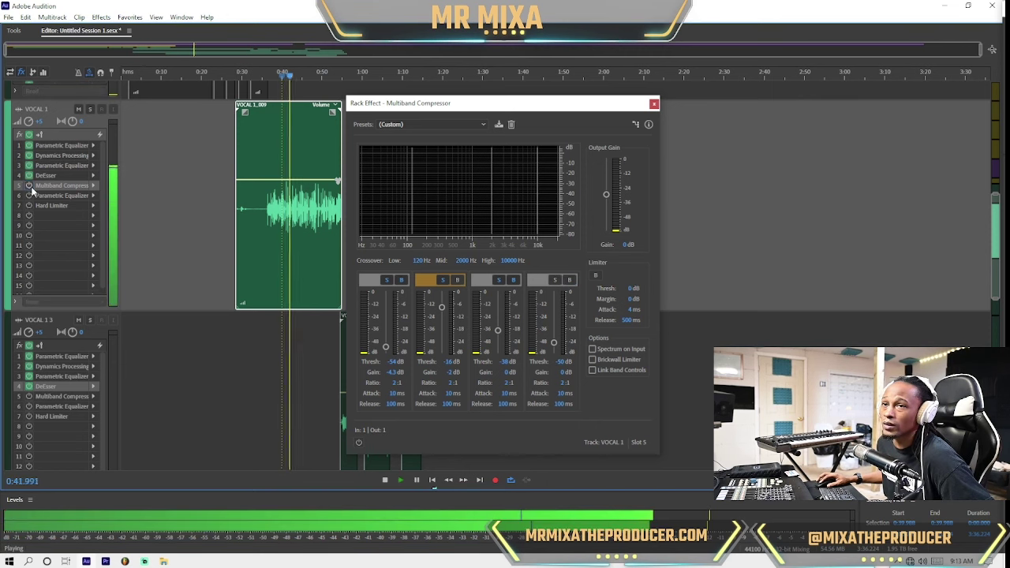
pyautogui.click(28, 185)
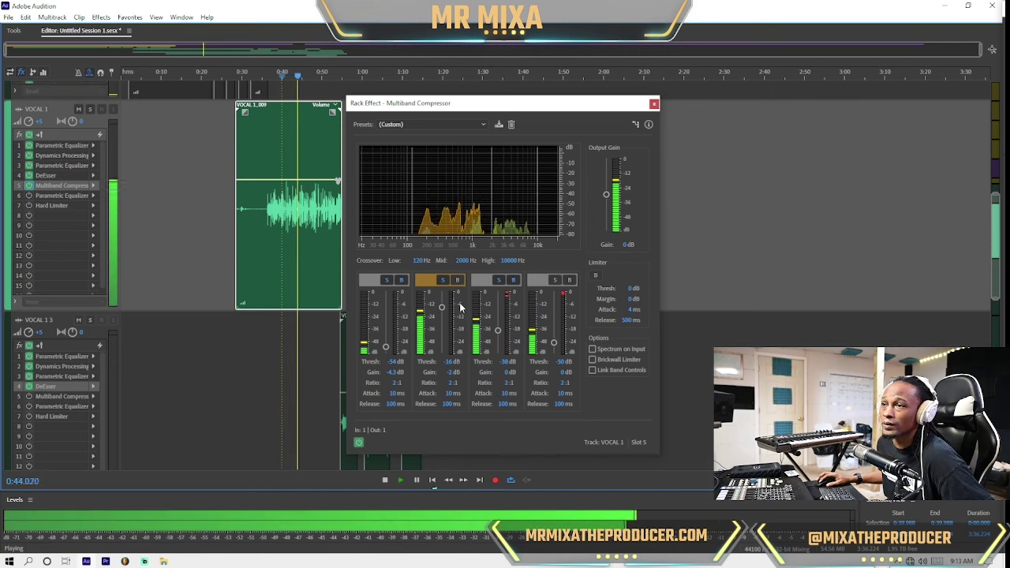
pyautogui.click(569, 280)
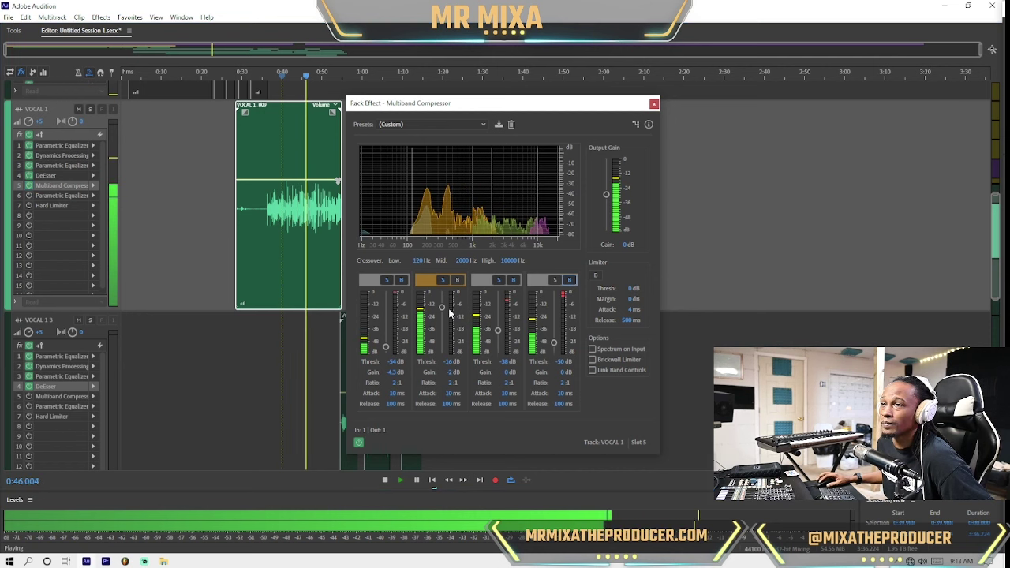
pyautogui.moveTo(442, 309); pyautogui.dragTo(442, 319)
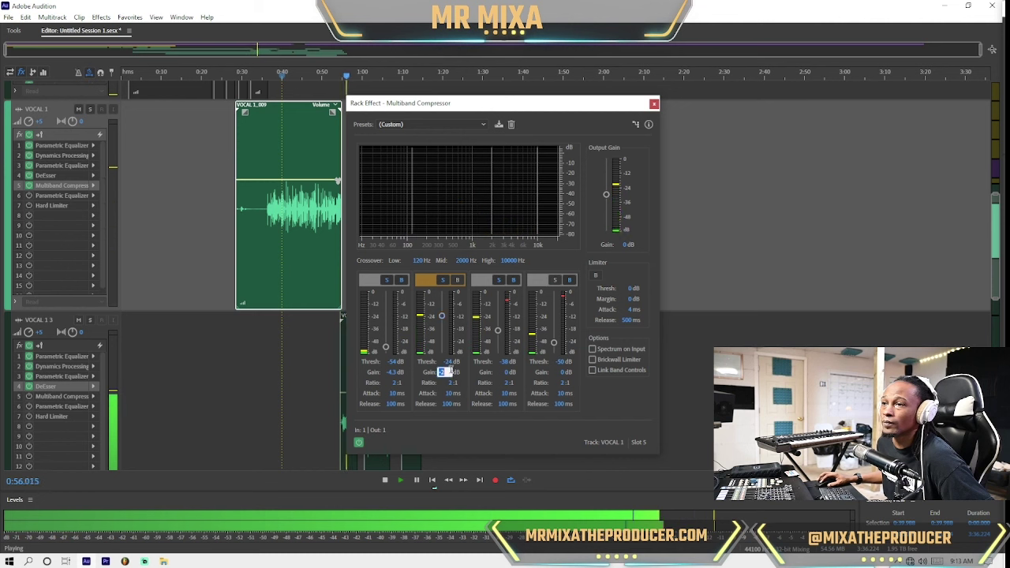
pyautogui.write('0')
pyautogui.press('Return')
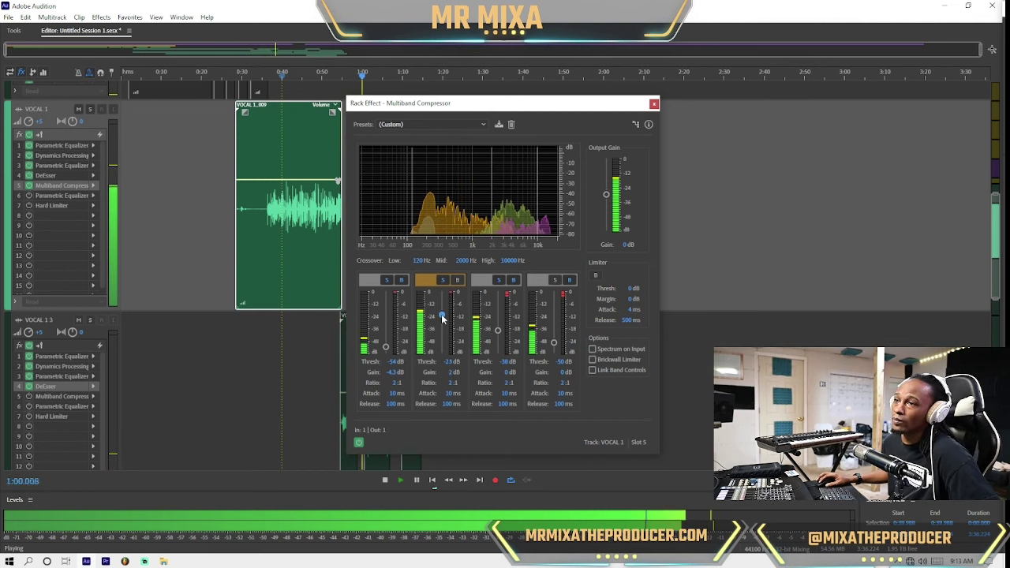
pyautogui.moveTo(442, 317); pyautogui.dragTo(441, 313)
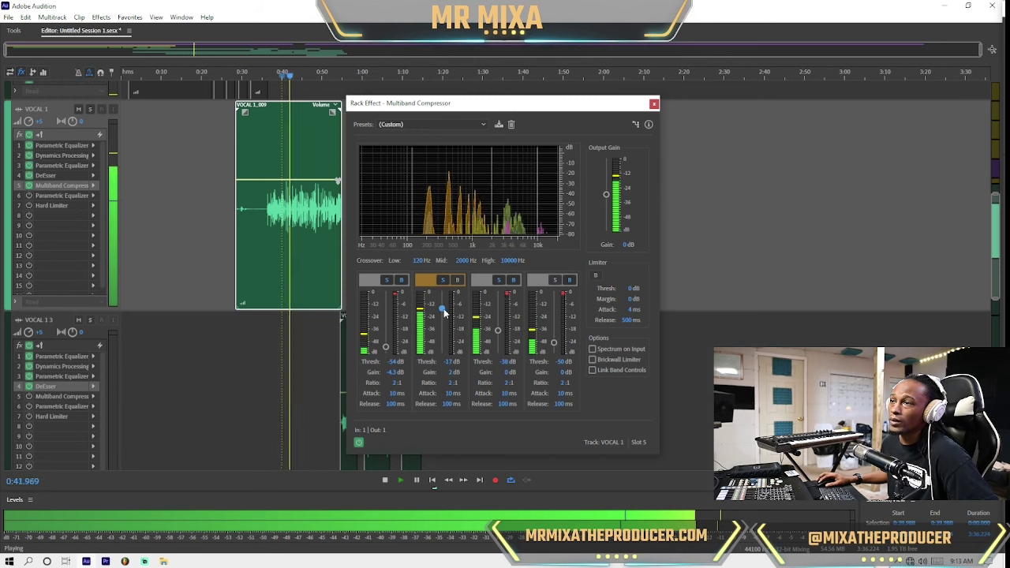
pyautogui.press('space')
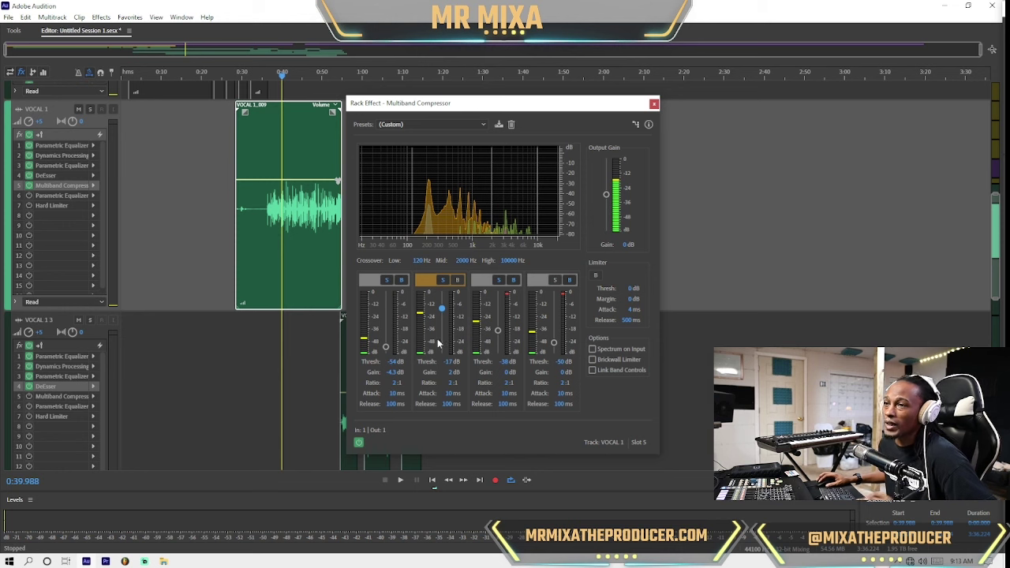
# Step: Bypass the VOCAL 1 multiband compressor and replay from about 0:40 to compare the sound, checking the DeEsser
pyautogui.click(29, 185)
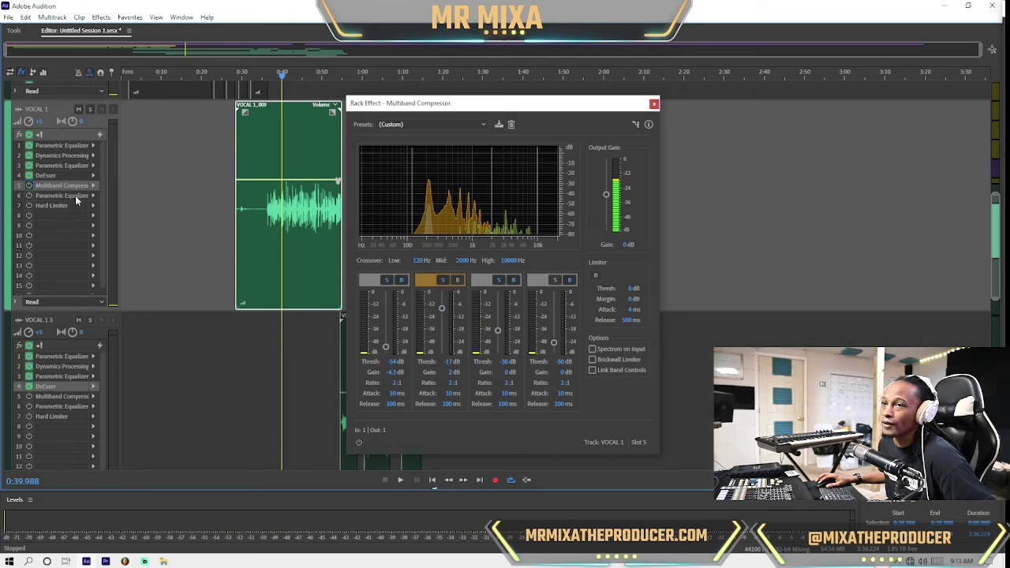
pyautogui.press('space')
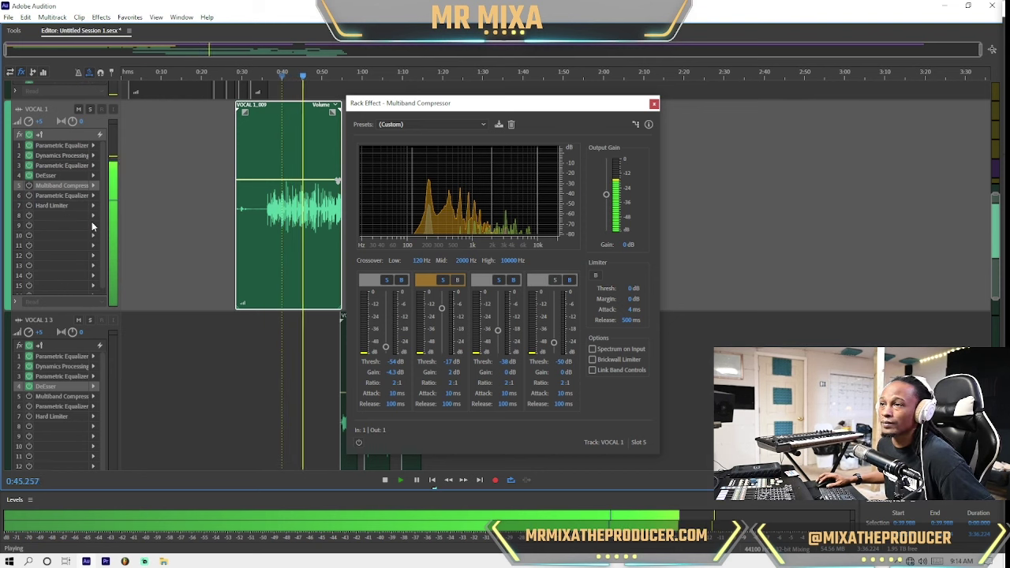
pyautogui.click(653, 103)
pyautogui.doubleClick(45, 175)
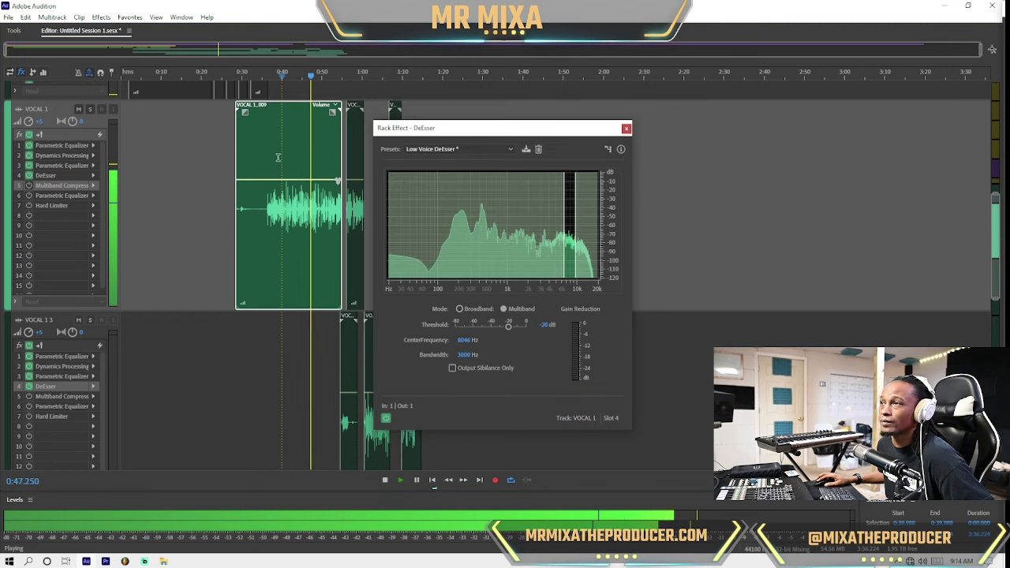
pyautogui.press('space')
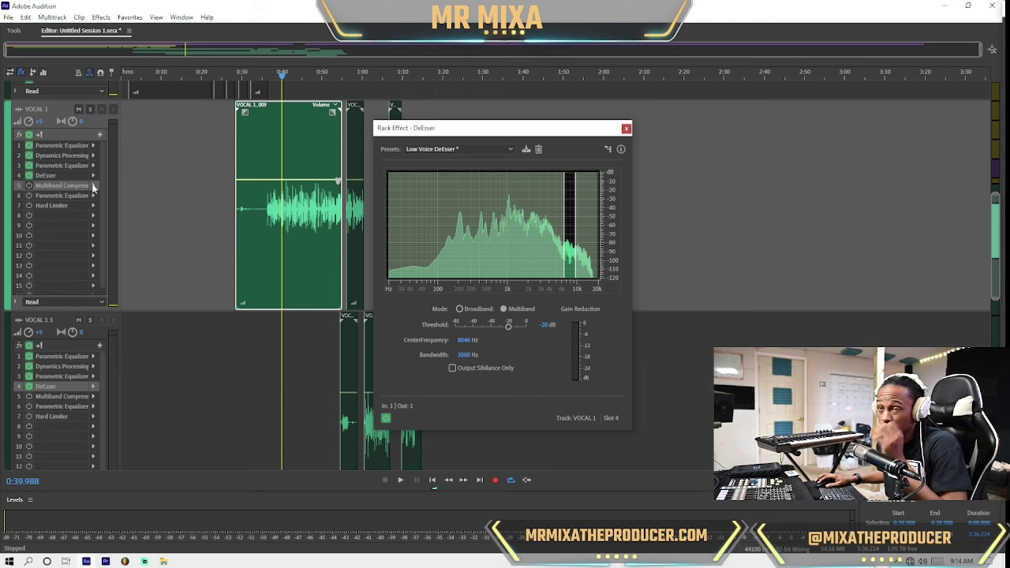
# Step: Replace the multiband compressor on VOCAL 1 with a Tube-modeled Compressor and lower its threshold to -17 dB during playback
pyautogui.click(93, 186)
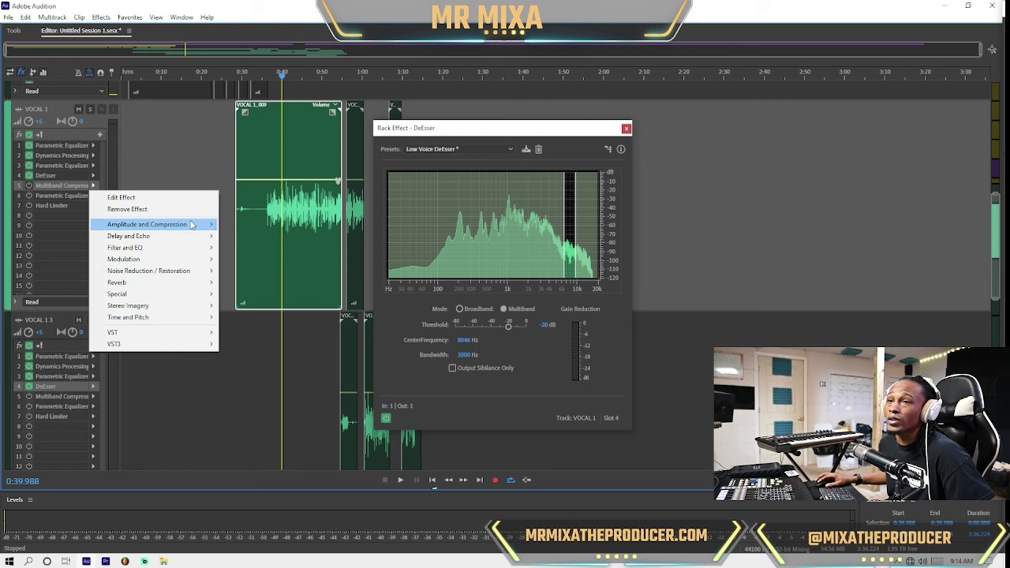
pyautogui.moveTo(191, 225)
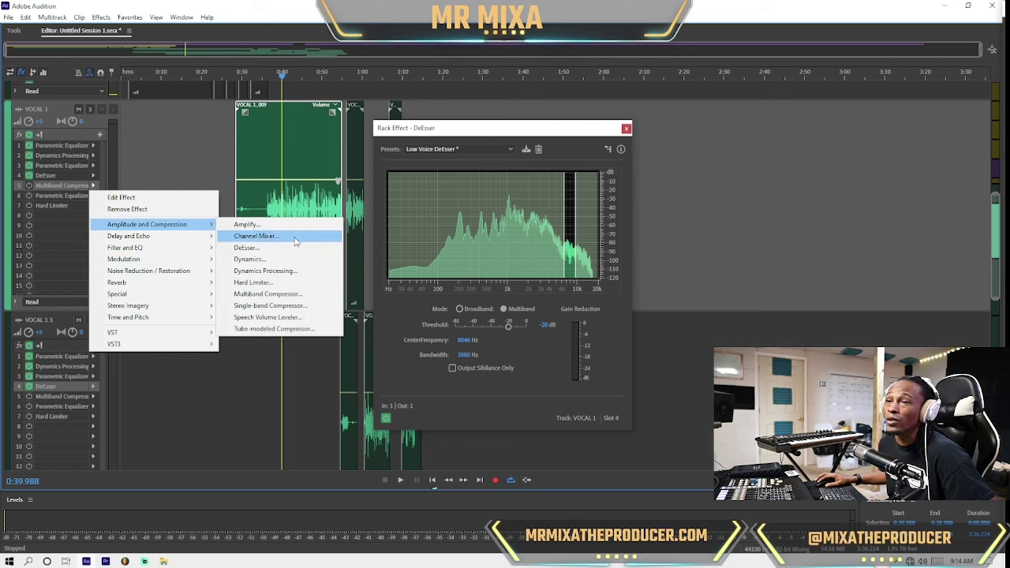
pyautogui.click(293, 329)
pyautogui.press('space')
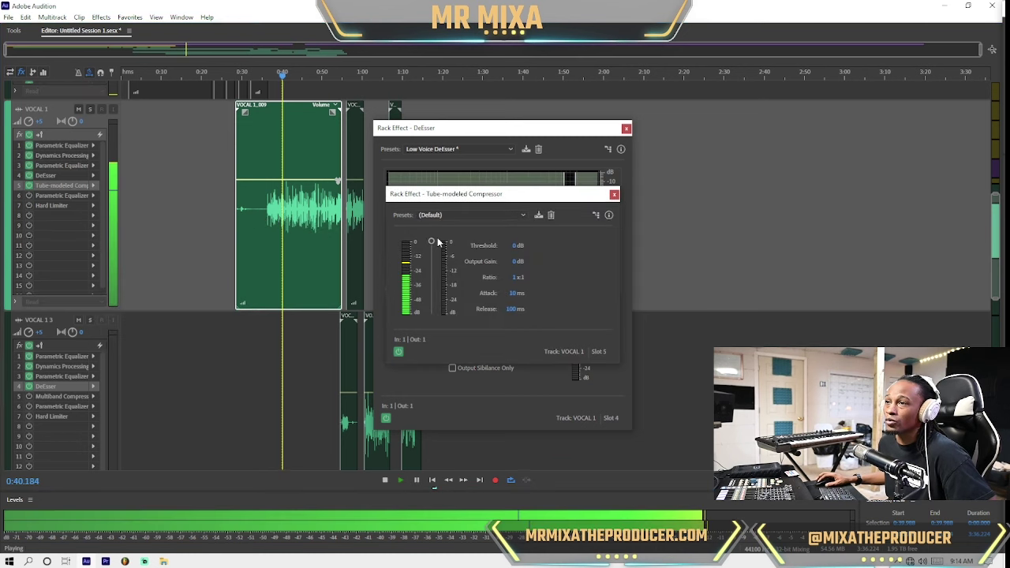
pyautogui.moveTo(430, 242); pyautogui.dragTo(431, 261)
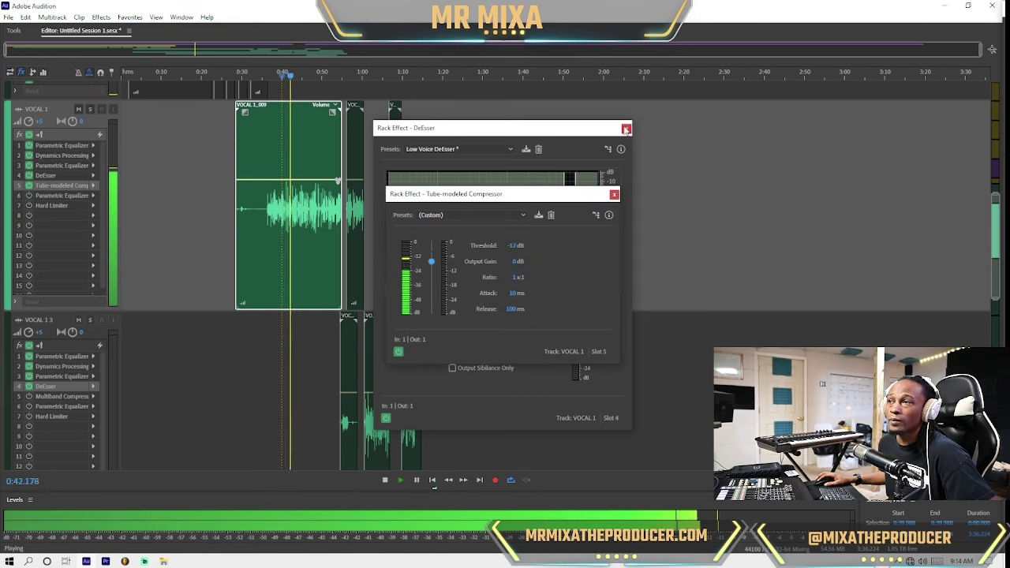
pyautogui.click(614, 194)
pyautogui.click(625, 130)
# Step: Set the VOCAL 1 Tube-modeled Compressor to a -23 dB threshold and 2:1 ratio, and replay from about 0:40
pyautogui.doubleClick(87, 185)
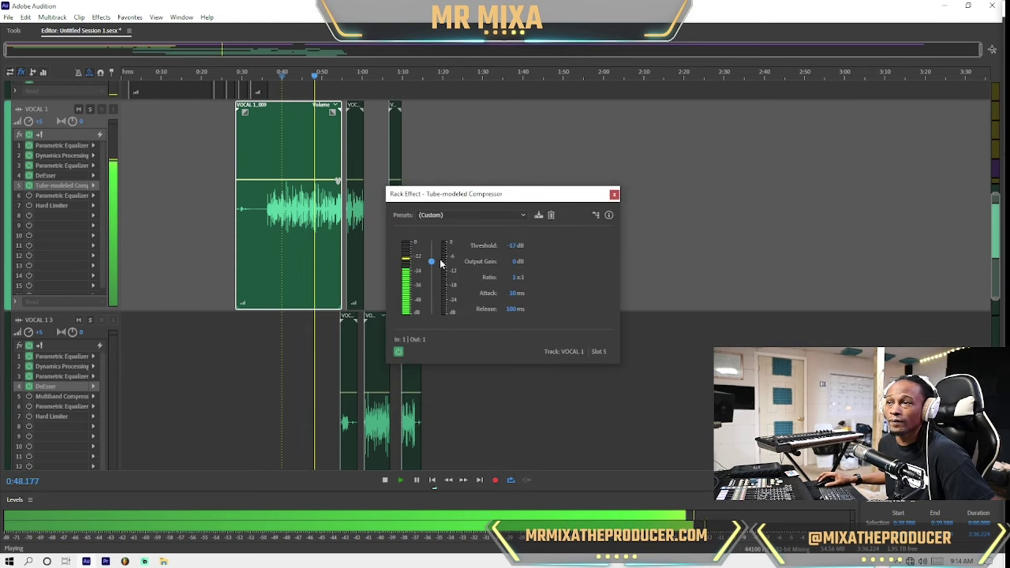
pyautogui.moveTo(431, 263); pyautogui.dragTo(431, 265)
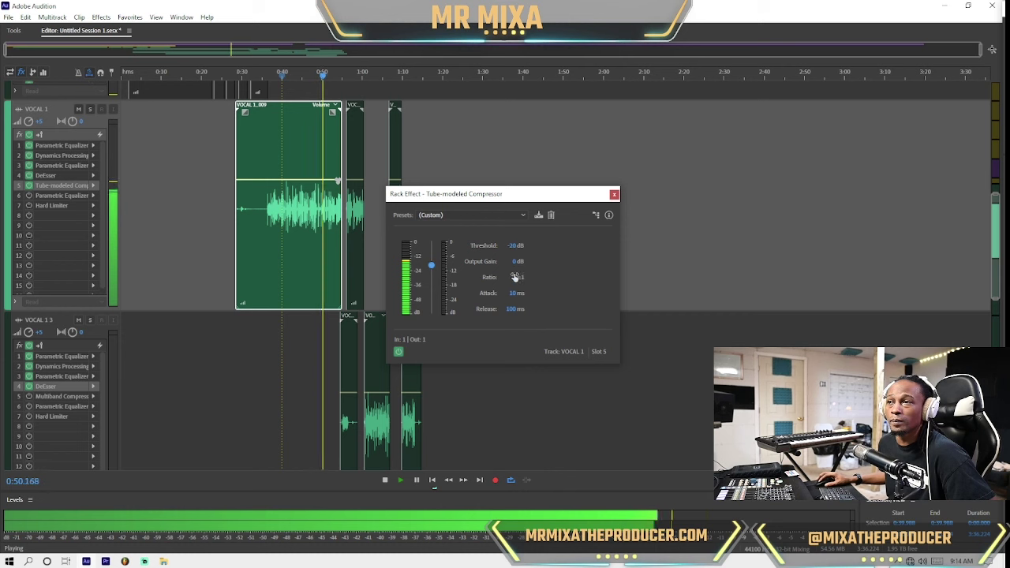
pyautogui.write('2')
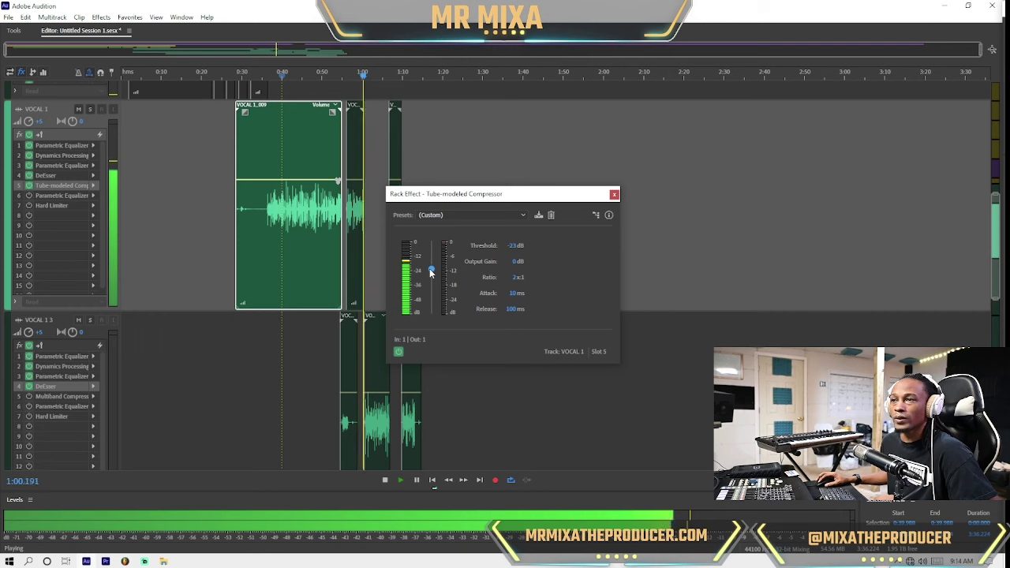
pyautogui.press('space')
pyautogui.press('space')
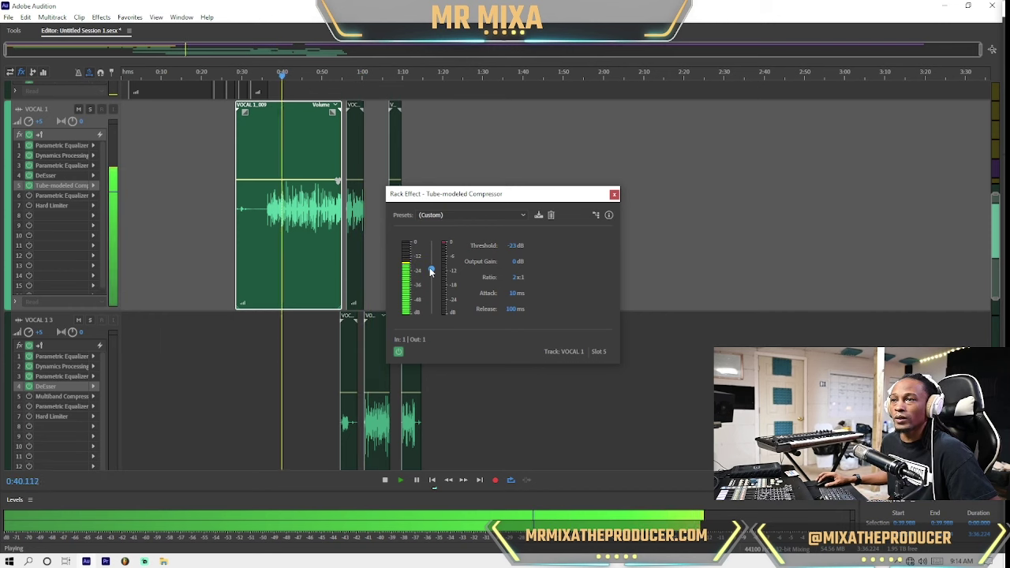
# Step: Set the Tube-modeled Compressor's output gain to 0.5 dB, replay from about 0:40 and close the effect
pyautogui.click(513, 261)
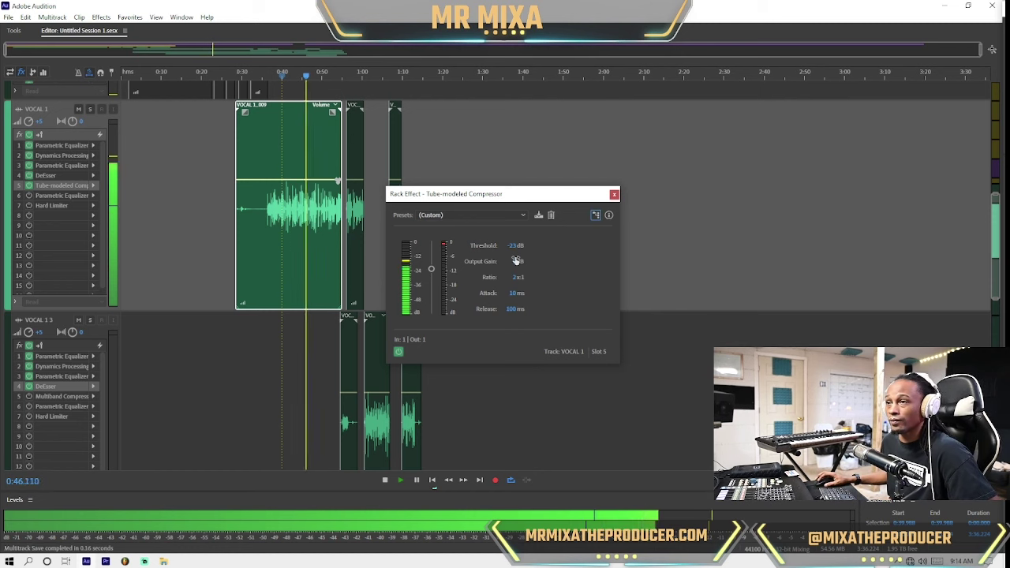
pyautogui.click(513, 259)
pyautogui.write('0')
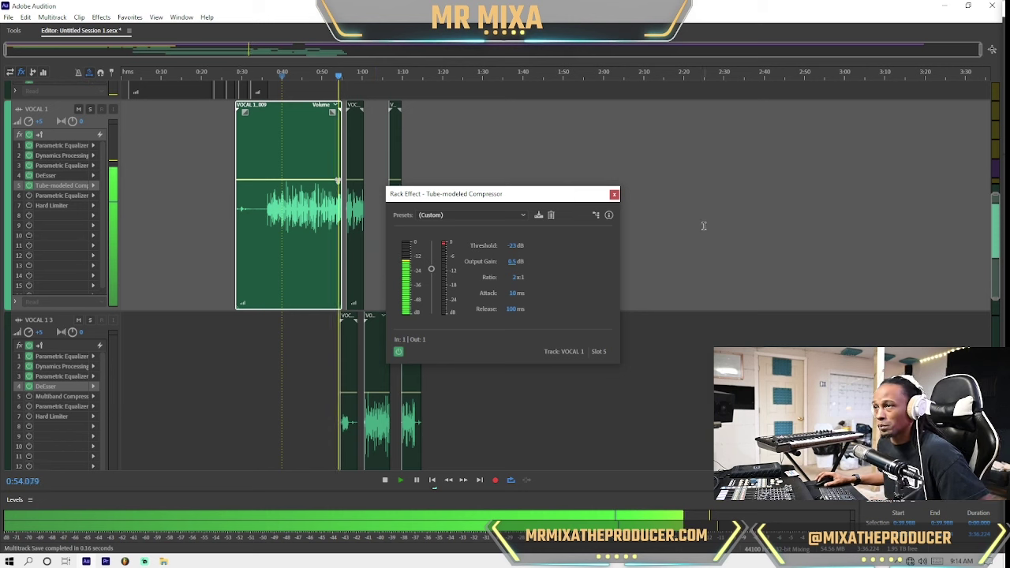
pyautogui.press('space')
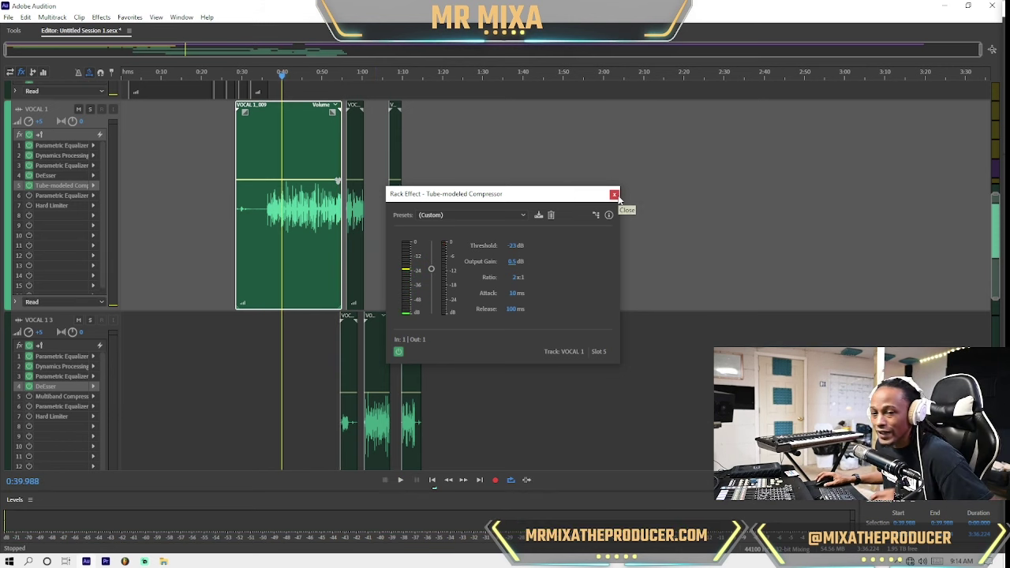
pyautogui.press('space')
pyautogui.click(616, 195)
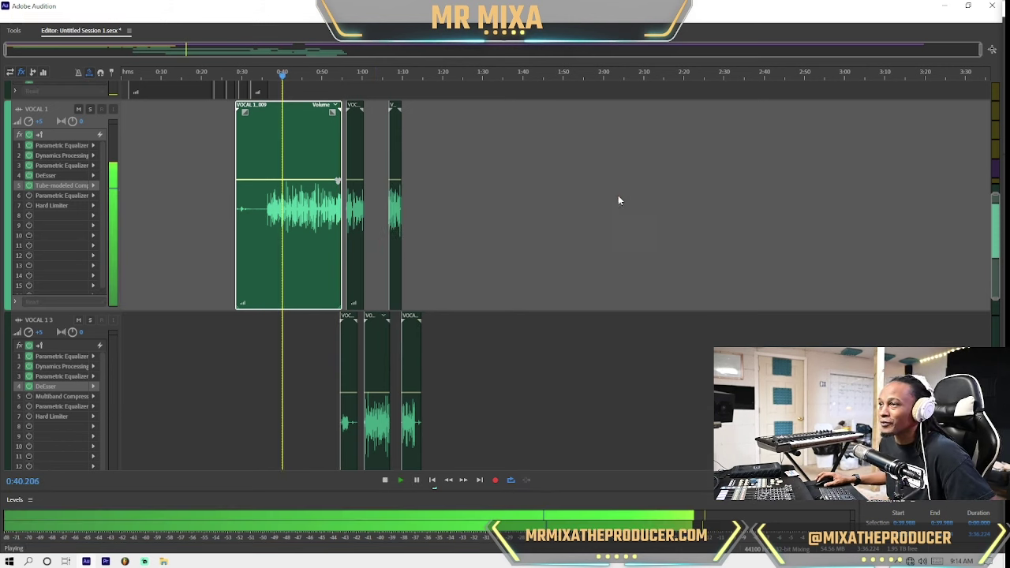
# Step: Reopen the VOCAL 1 Tube-modeled Compressor and readjust its output gain during playback
pyautogui.scroll(-1, 79, 231)
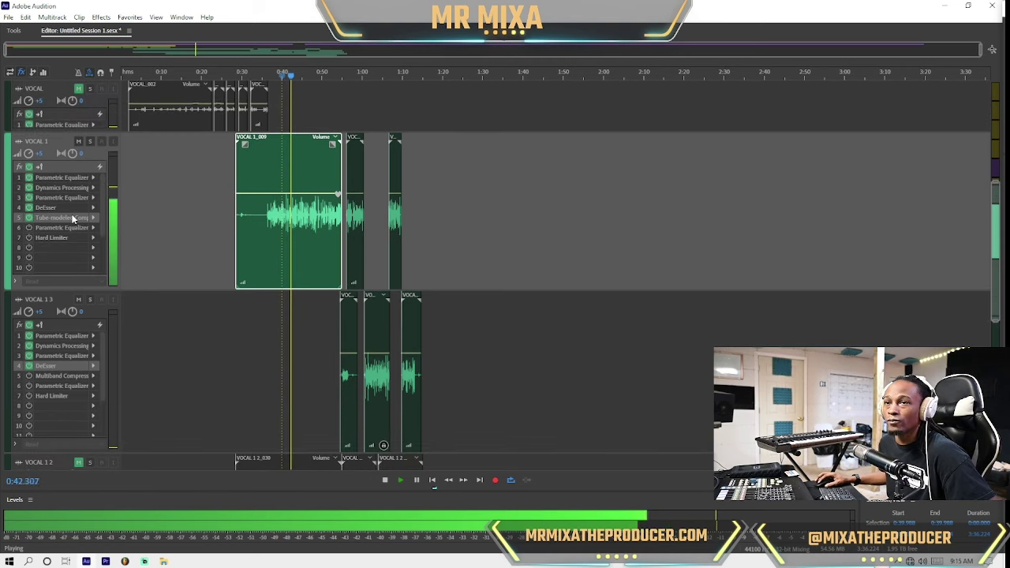
pyautogui.doubleClick(70, 217)
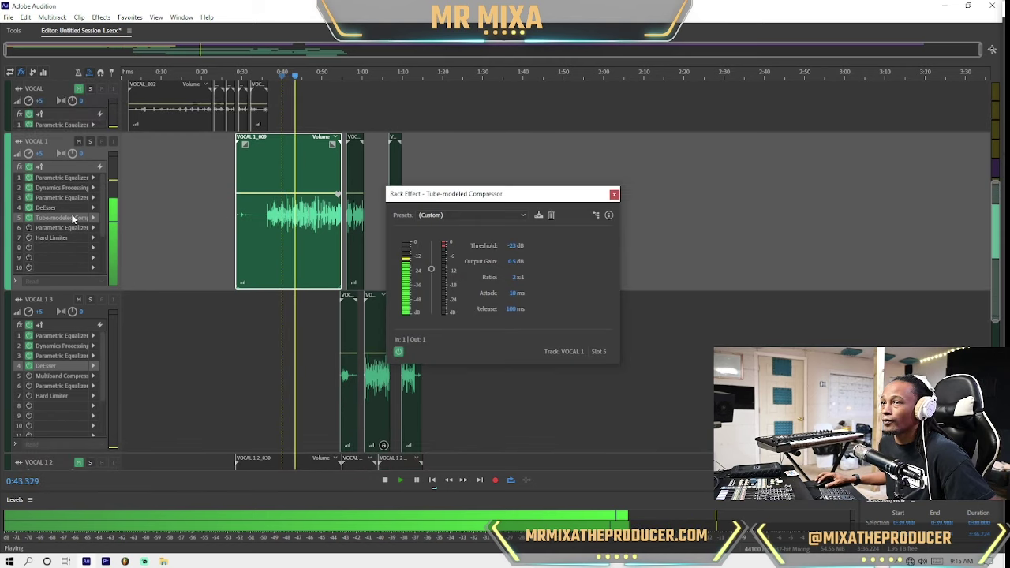
pyautogui.click(514, 261)
pyautogui.write('0')
pyautogui.press('Return')
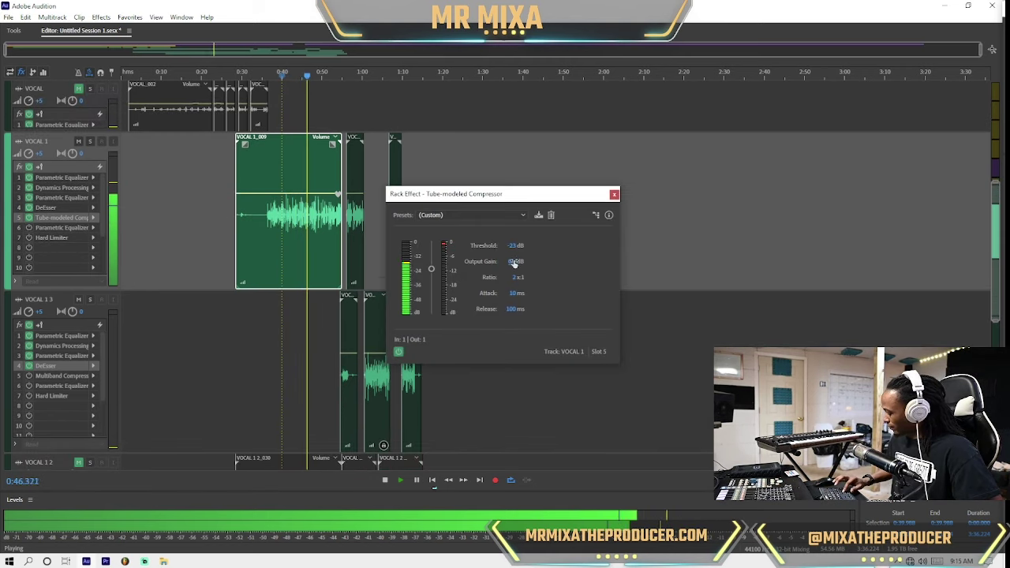
pyautogui.click(615, 194)
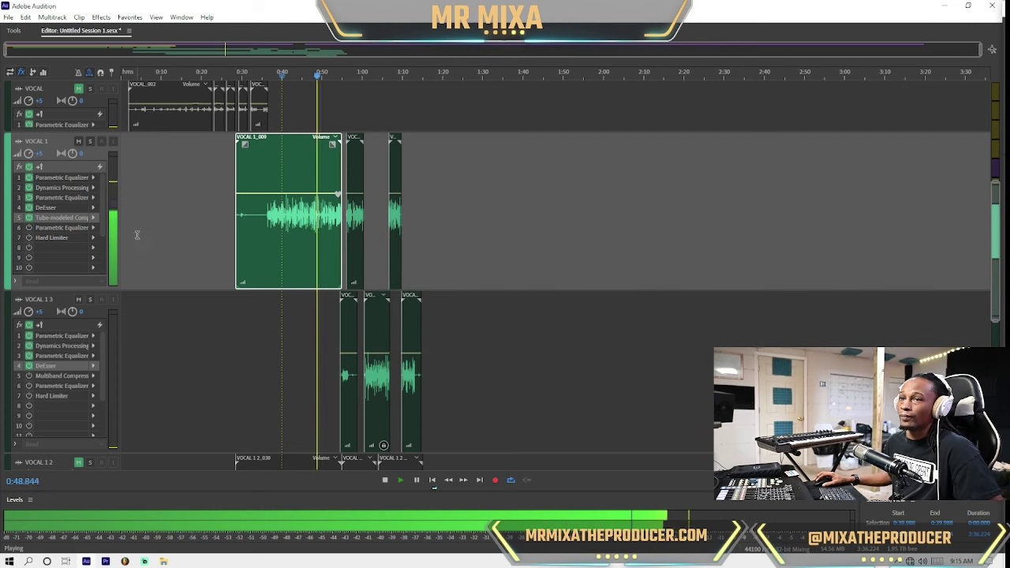
# Step: Enable the Hard Limiter on VOCAL 1 while replaying from about 0:40, and reset it to the (Default) preset
pyautogui.doubleClick(65, 239)
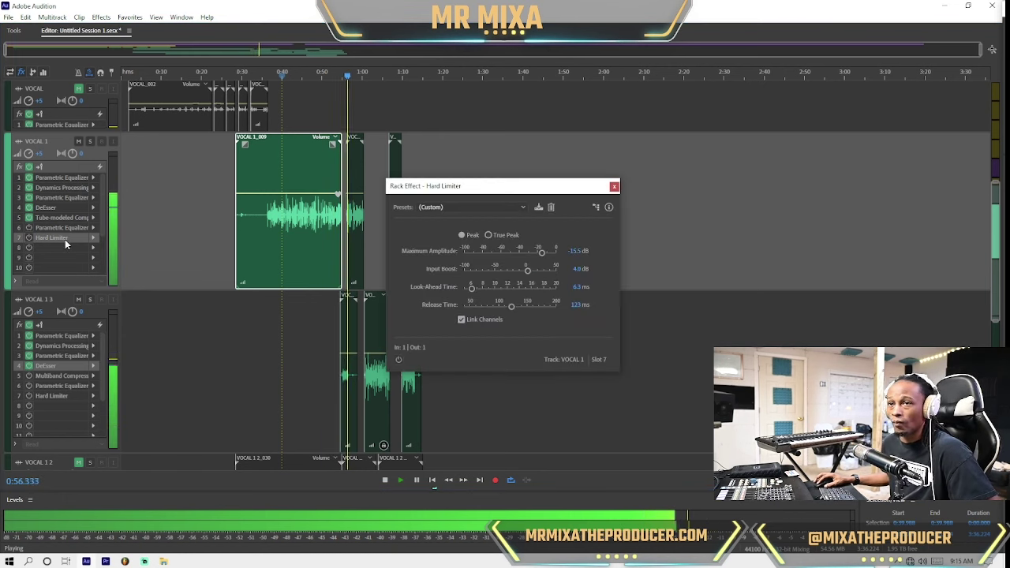
pyautogui.press('space')
pyautogui.press('space')
pyautogui.click(399, 360)
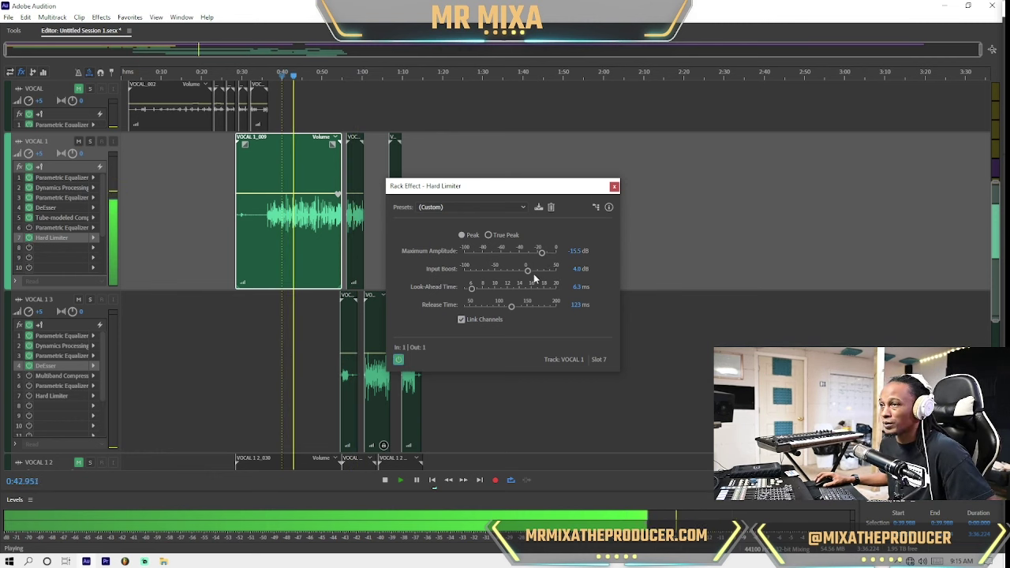
pyautogui.click(465, 207)
pyautogui.click(463, 220)
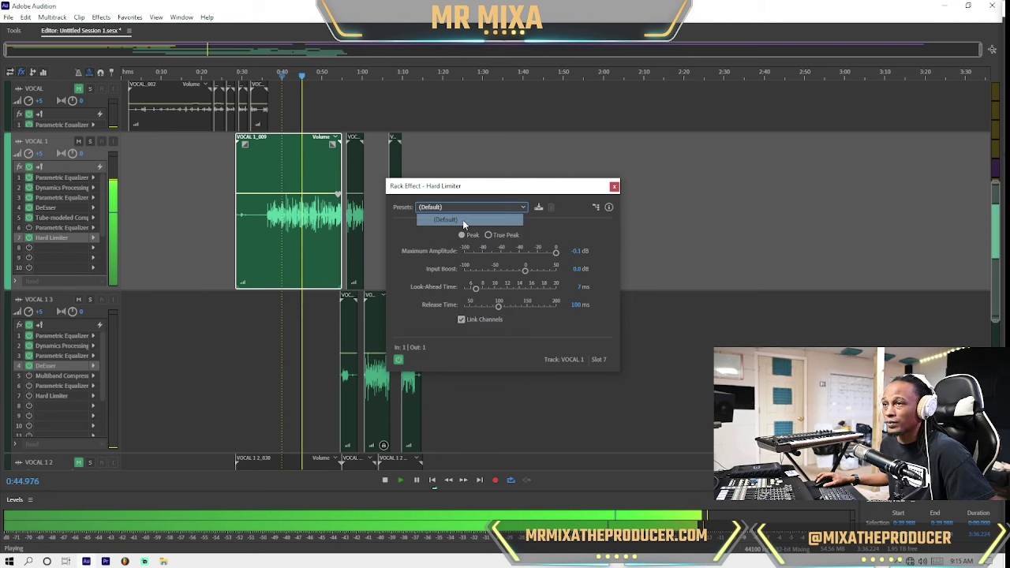
# Step: Lower the VOCAL 1 Hard Limiter's maximum amplitude to -17.5 dB and -19 dB in turn while replaying from about 0:40
pyautogui.moveTo(556, 253); pyautogui.dragTo(540, 253)
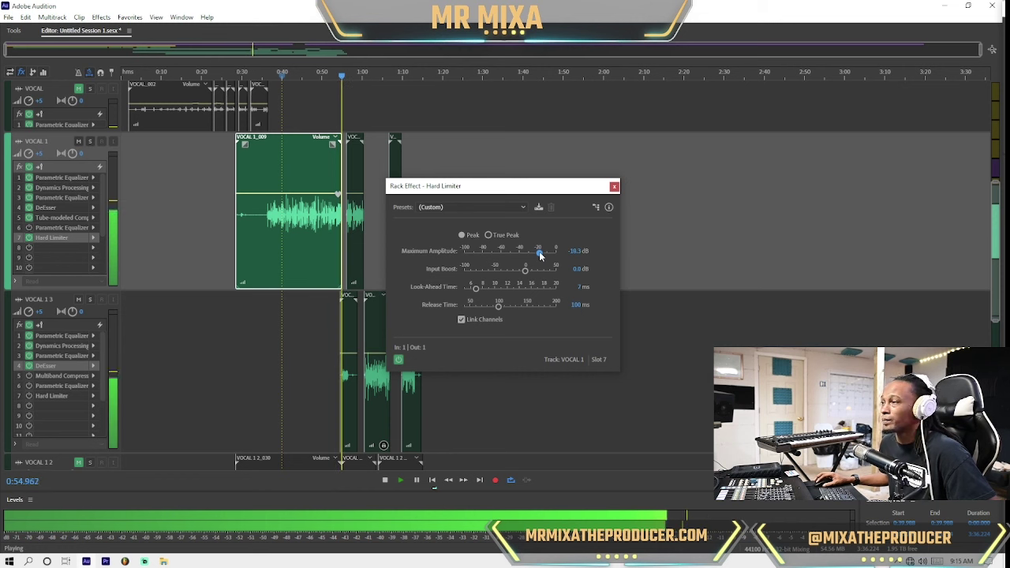
pyautogui.moveTo(540, 253); pyautogui.dragTo(538, 253)
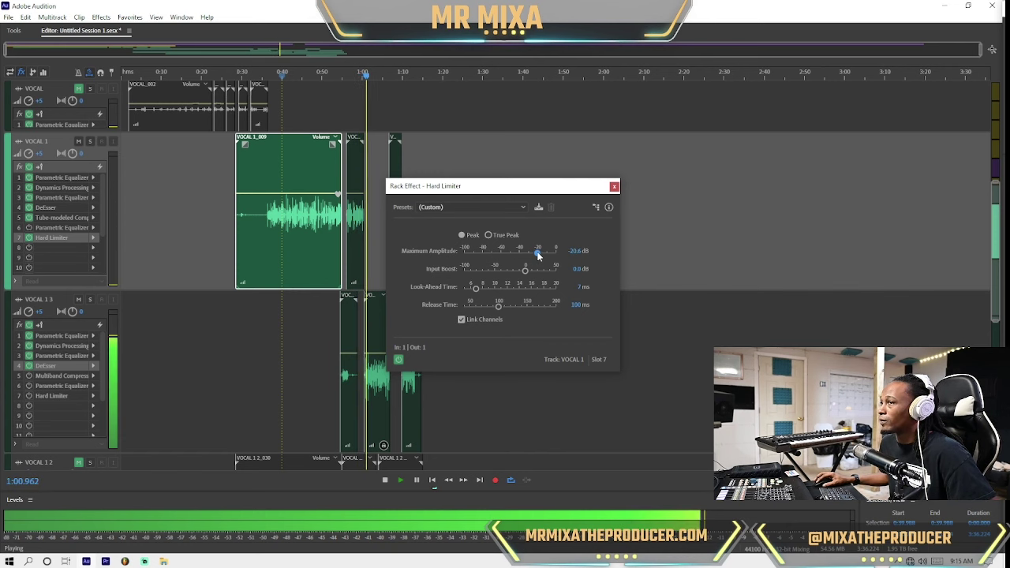
pyautogui.press('space')
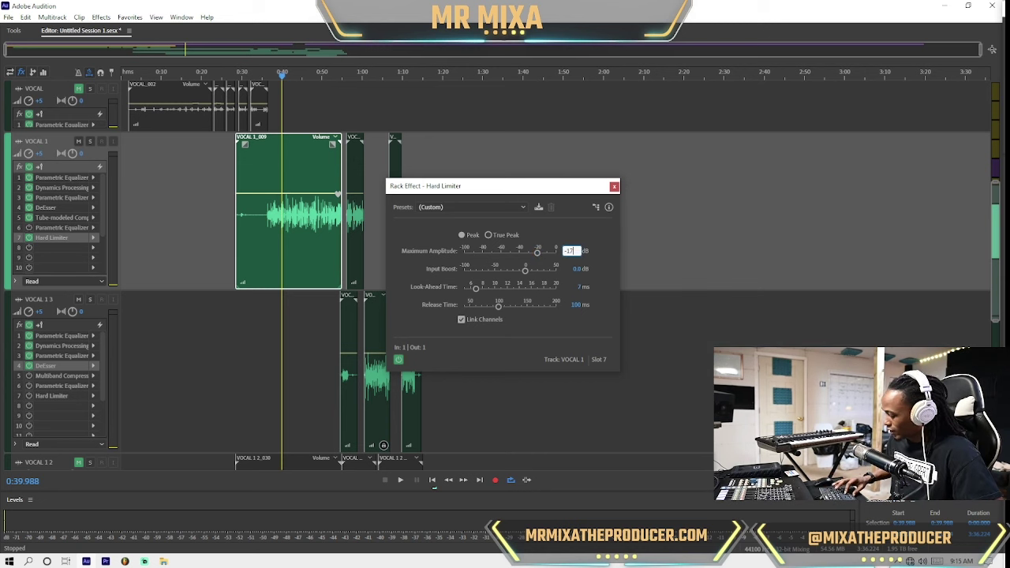
pyautogui.press('space')
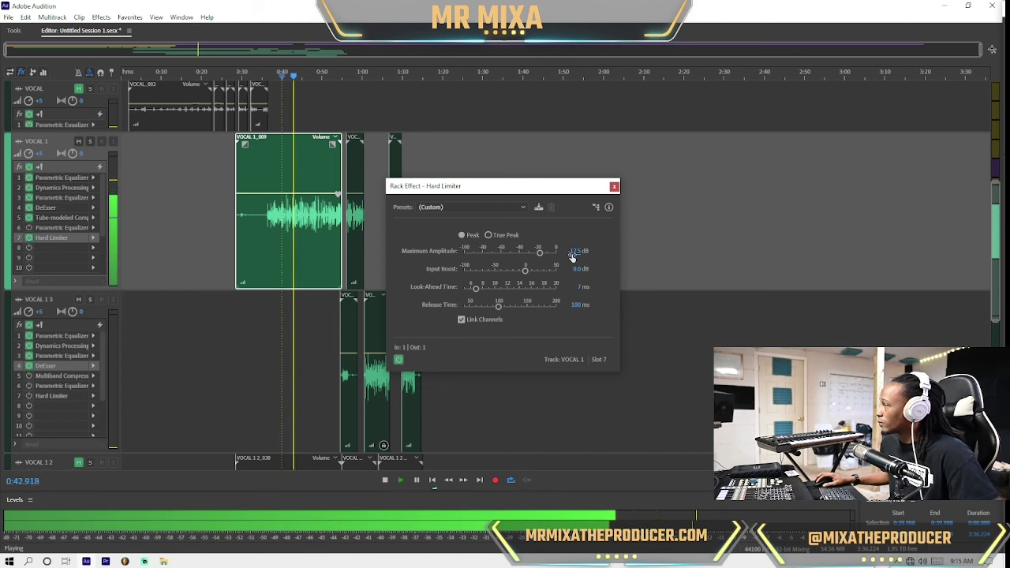
pyautogui.click(573, 251)
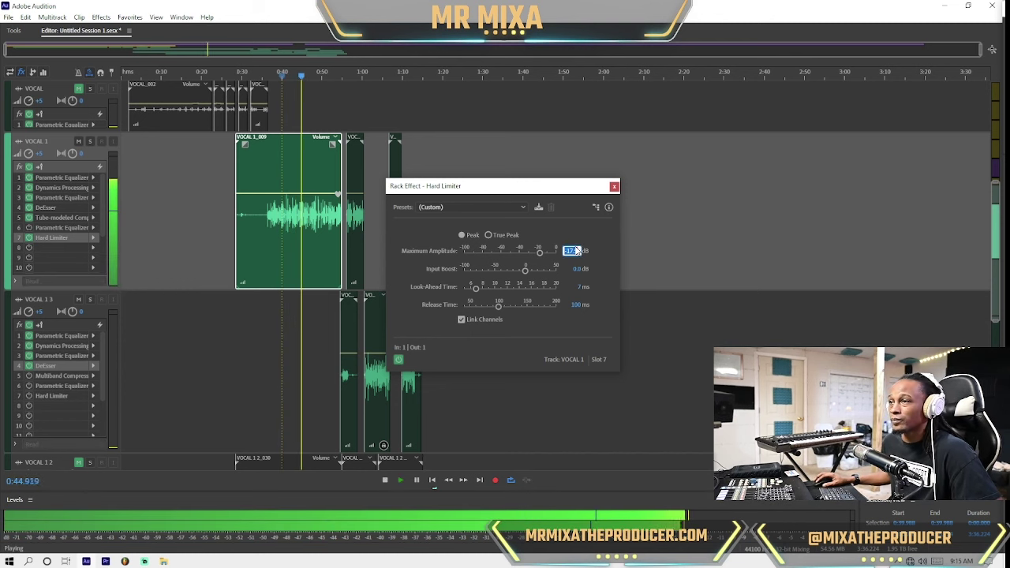
pyautogui.write('-1')
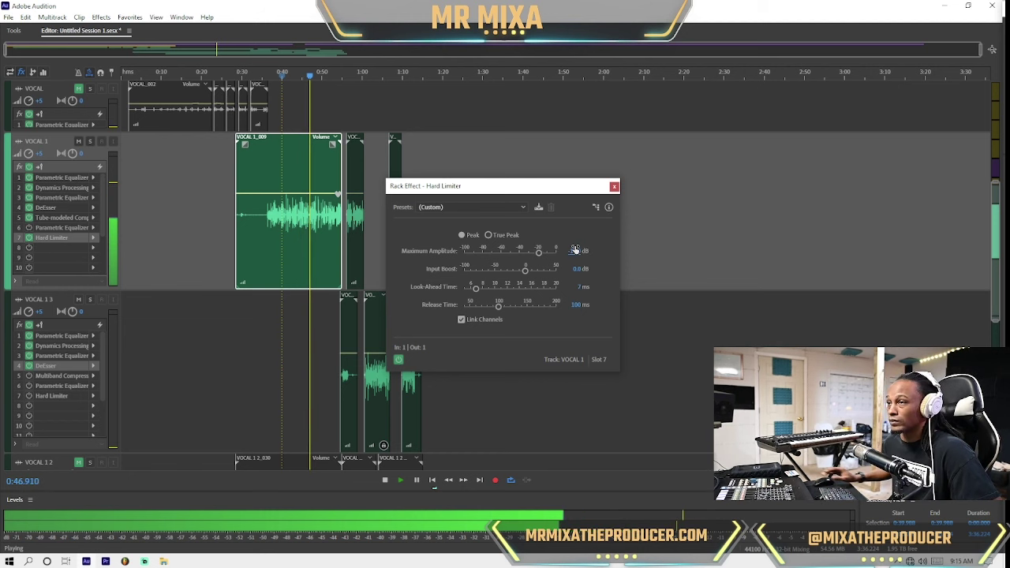
pyautogui.press('Return')
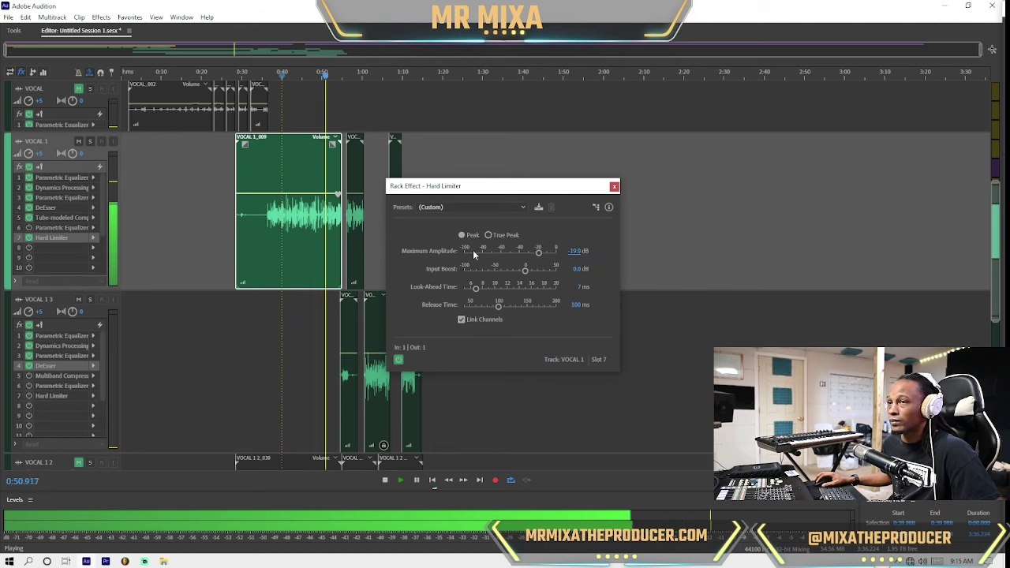
# Step: Try the Hard Limiter's maximum amplitude at -20 dB and -21.5 dB, replaying from about 0:40 after each change
pyautogui.write('-')
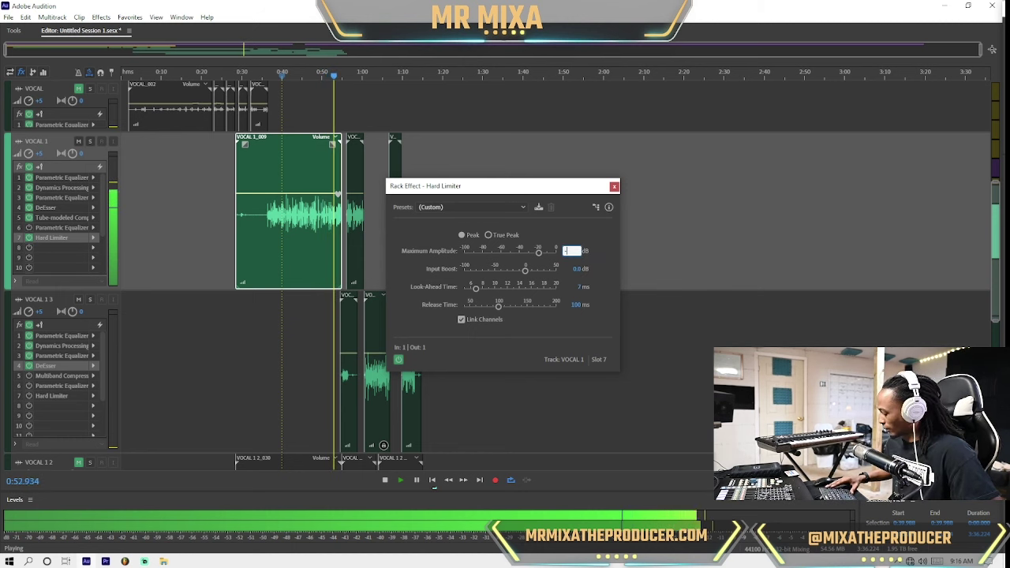
pyautogui.write('20')
pyautogui.press('Return')
pyautogui.press('space')
pyautogui.press('space')
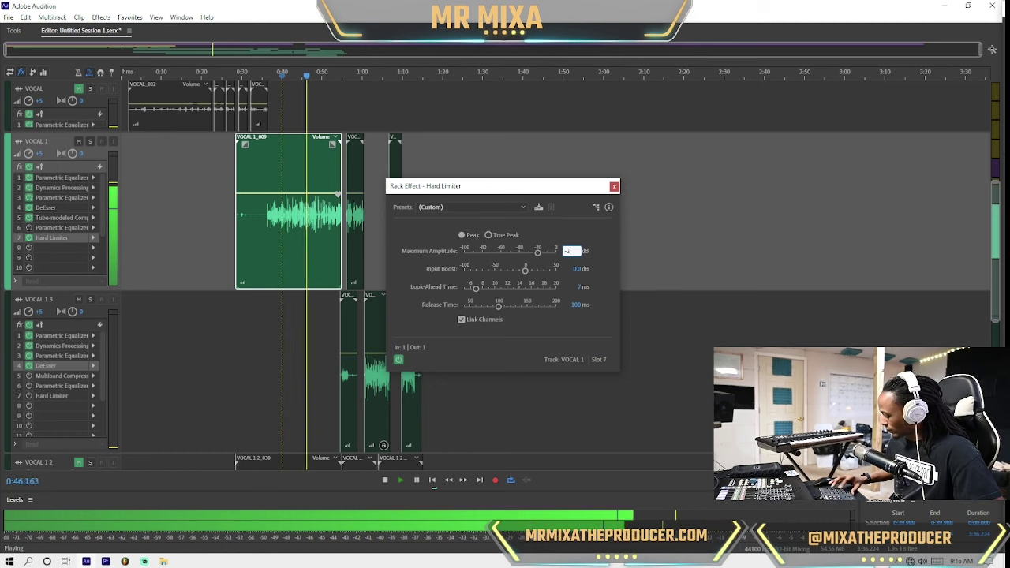
pyautogui.press('Return')
pyautogui.press('space')
pyautogui.press('space')
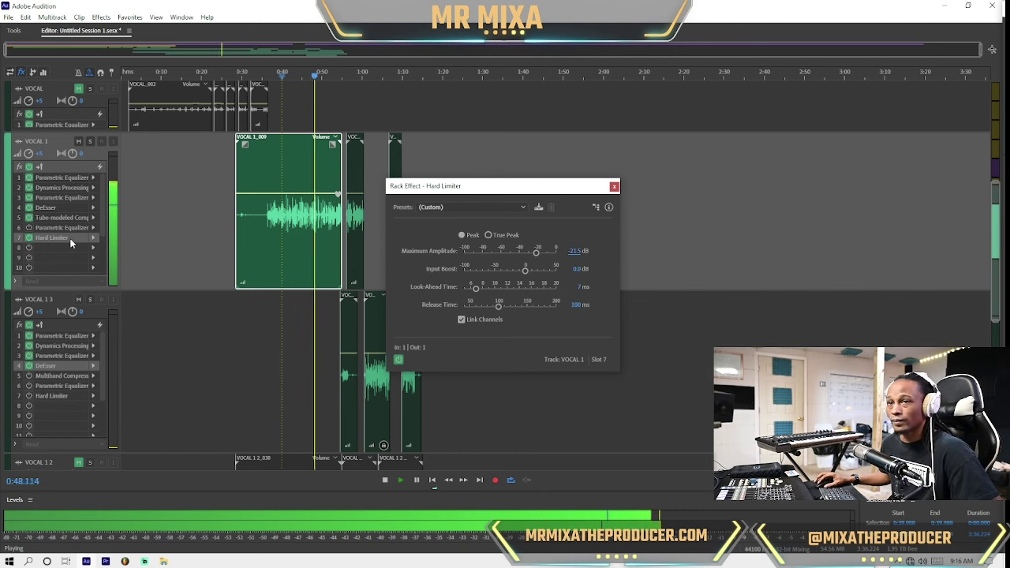
# Step: Move the VOCAL 1 Hard Limiter above the Parametric Equalizer, set its maximum amplitude to -22 dB and replay from about 0:40
pyautogui.moveTo(70, 243); pyautogui.dragTo(73, 226)
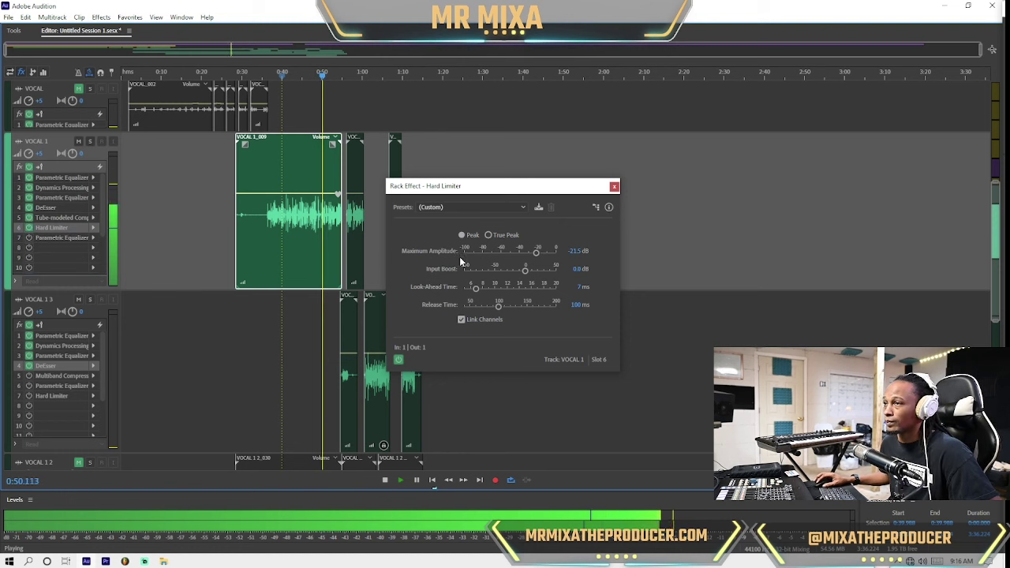
pyautogui.click(573, 251)
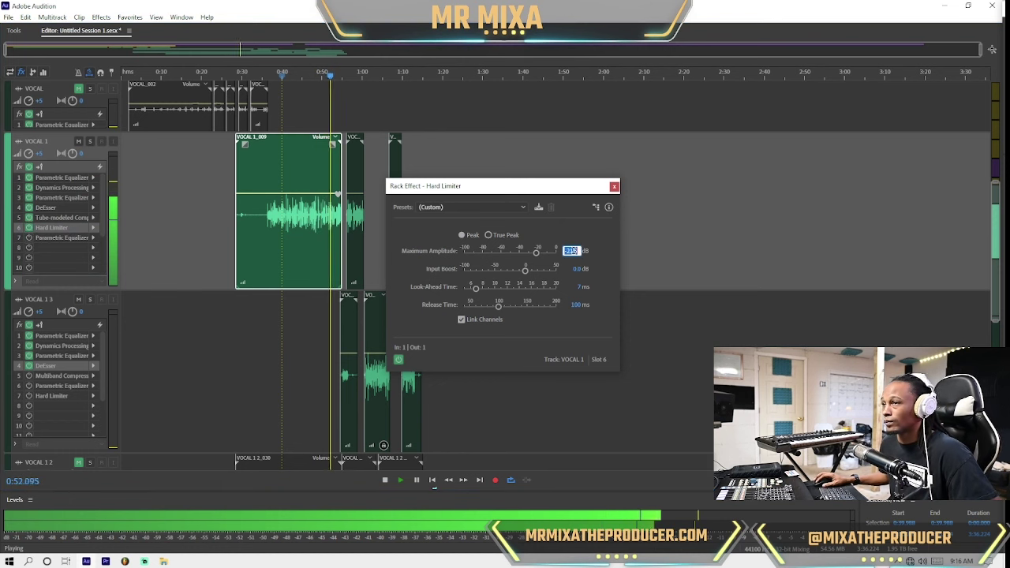
pyautogui.write('-2.3')
pyautogui.press('Return')
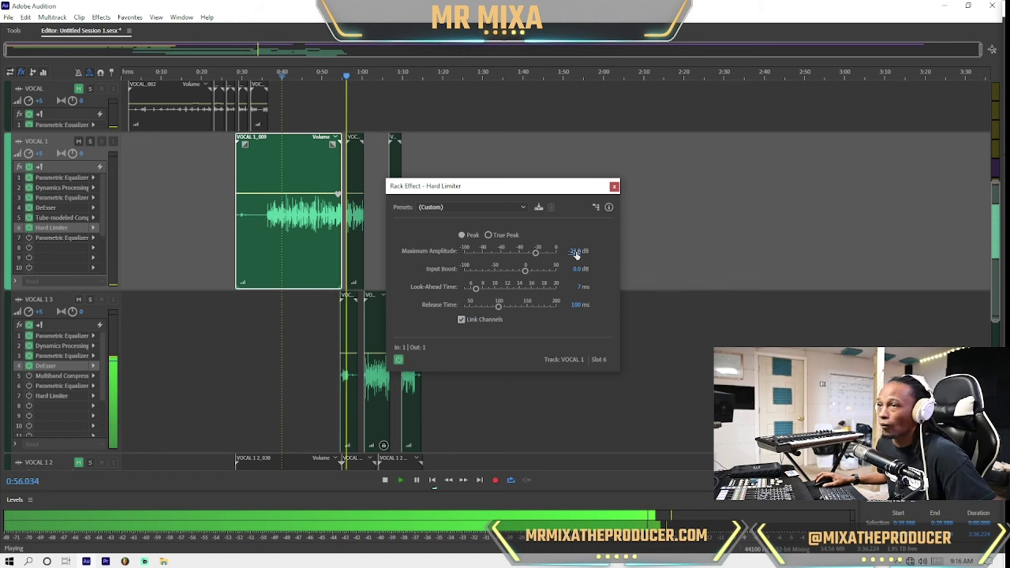
pyautogui.press('space')
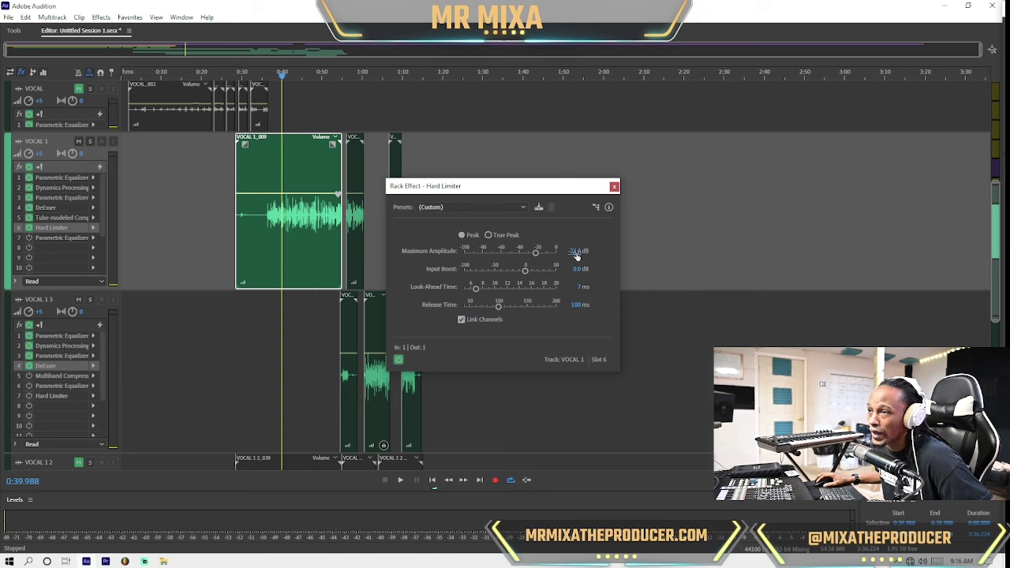
pyautogui.press('space')
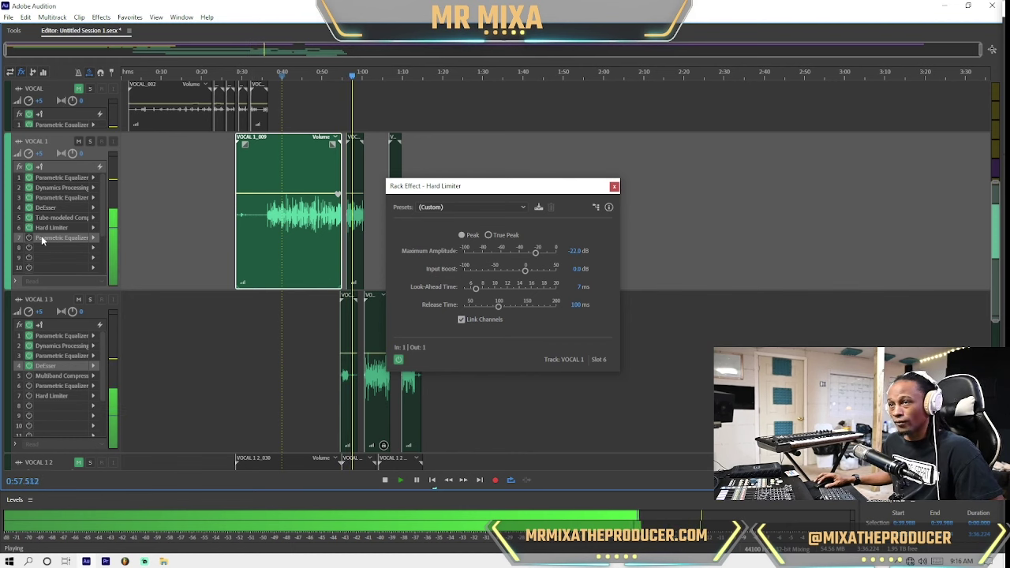
# Step: Stop playback and copy the Tube-modeled Compressor and Hard Limiter from VOCAL 1 to VOCAL 1 3, with the limiter above the Parametric Equalizer
pyautogui.press('space')
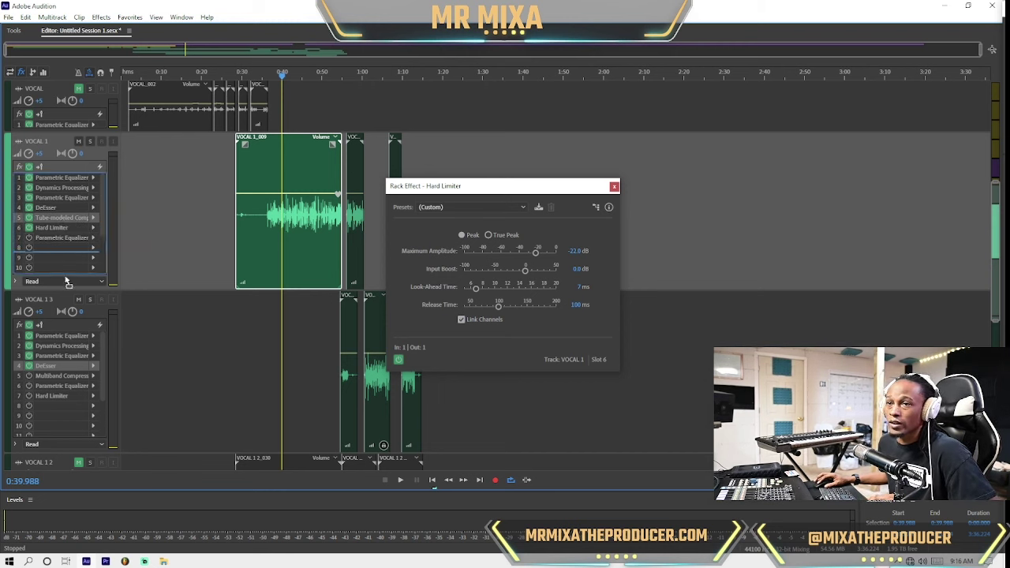
pyautogui.click(70, 380)
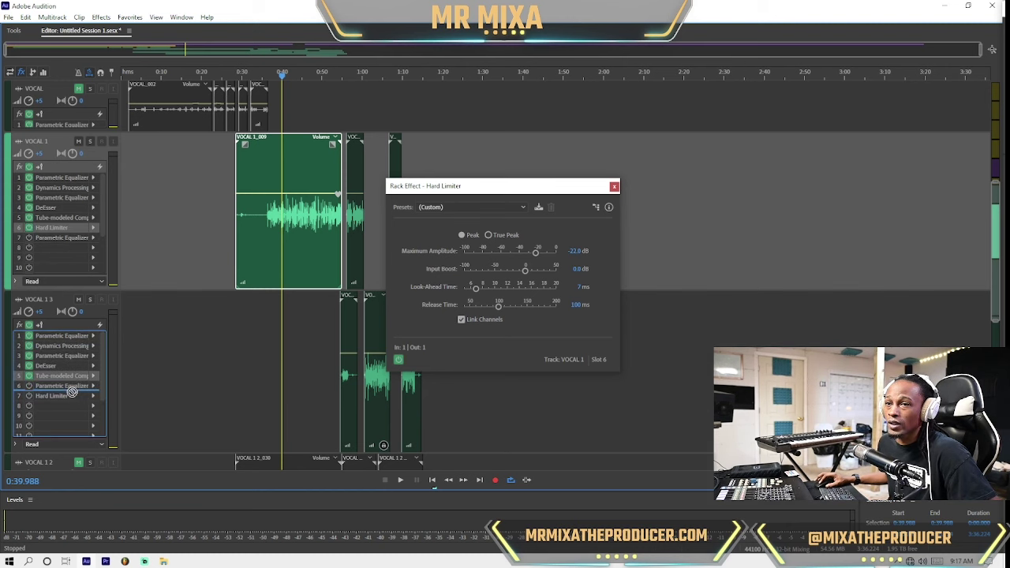
pyautogui.moveTo(75, 403); pyautogui.dragTo(75, 387)
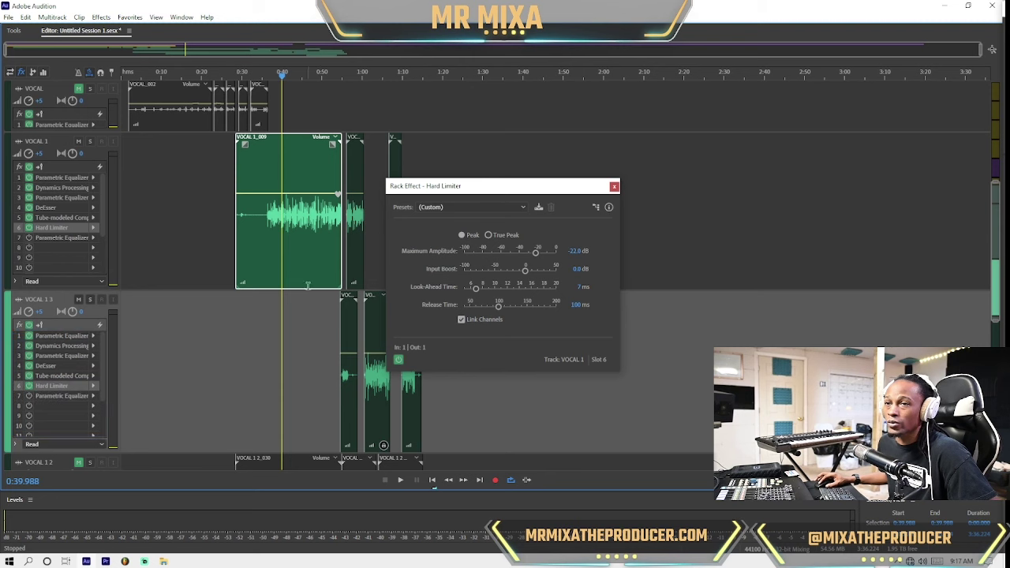
# Step: Play the mix from about 0:36 to check VOCAL 1's Hard Limiter, then stop playback and close the effect
pyautogui.click(268, 221)
pyautogui.press('space')
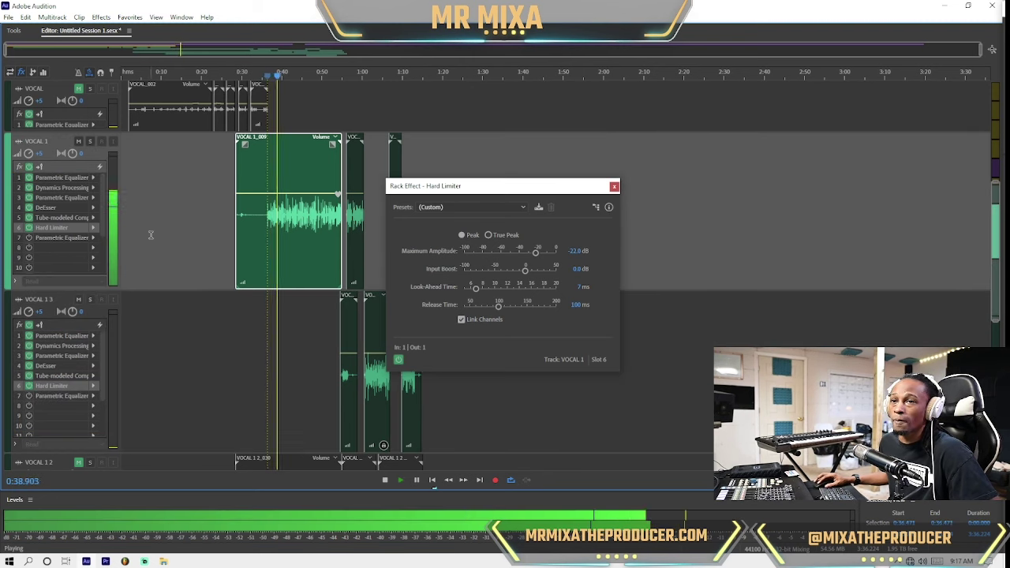
pyautogui.click(614, 187)
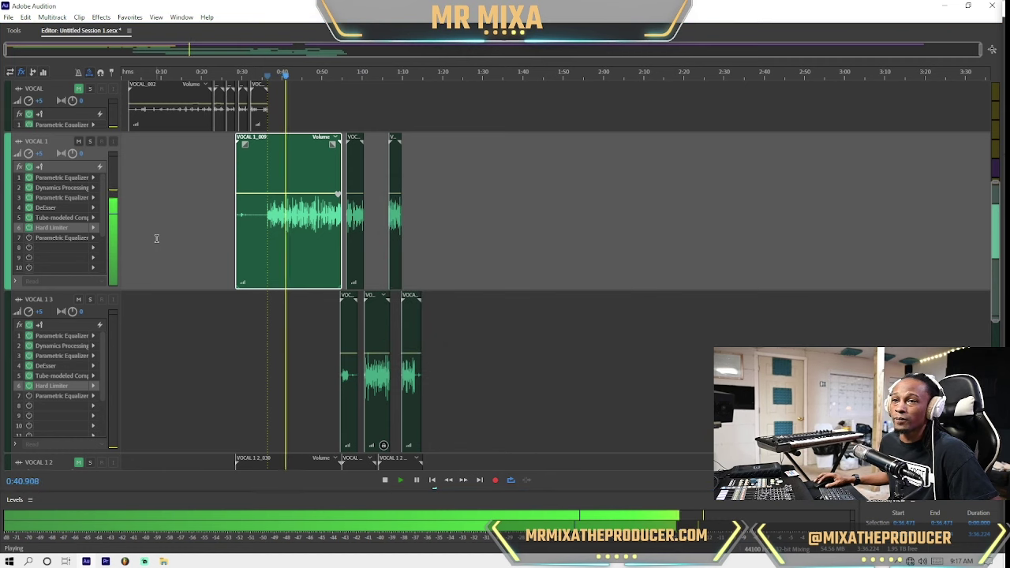
pyautogui.doubleClick(71, 227)
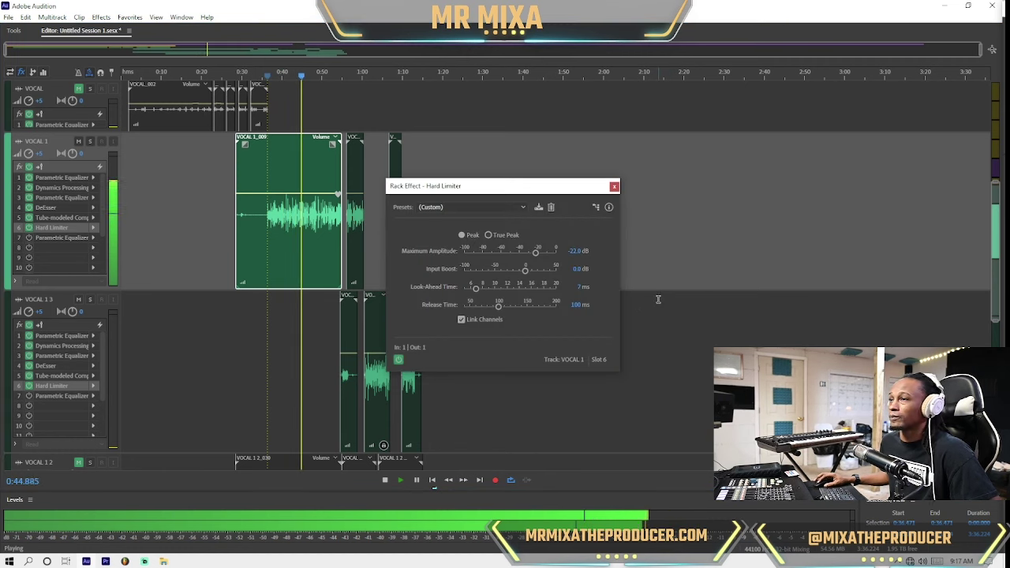
pyautogui.press('space')
pyautogui.click(614, 187)
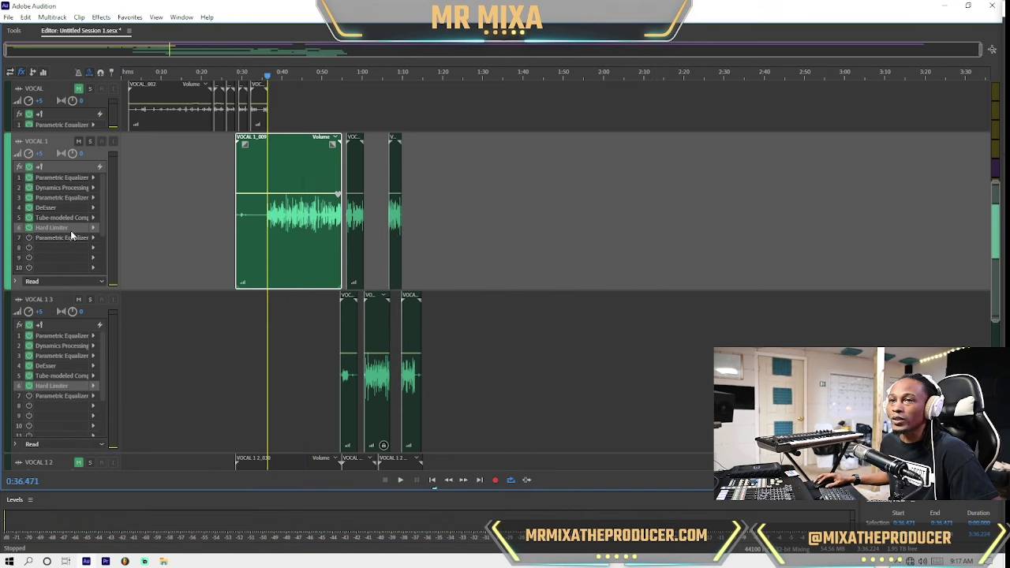
# Step: Reset VOCAL 1's slot 7 Parametric Equalizer to the (Default) preset and play from about 0:36
pyautogui.doubleClick(63, 237)
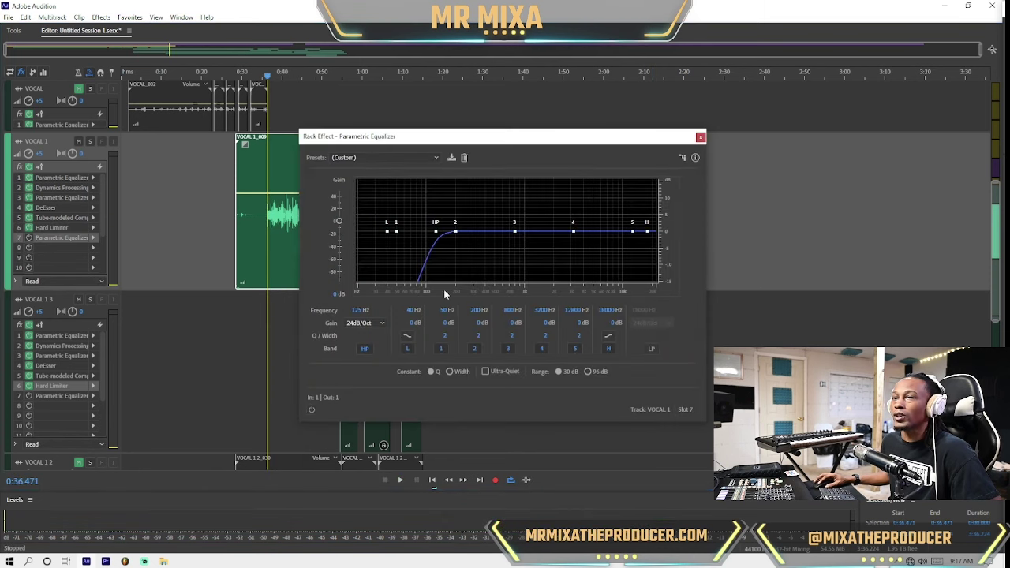
pyautogui.click(372, 159)
pyautogui.click(473, 10)
pyautogui.press('space')
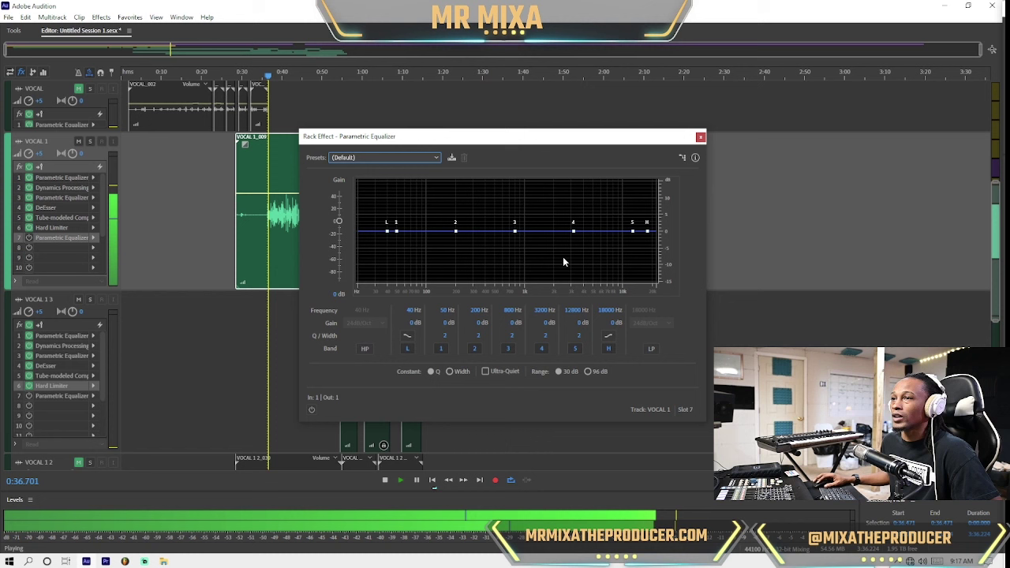
# Step: Enable the equalizer, boosting 3200 Hz by 1.5 dB and the 7310 Hz high shelf by 2.2 dB, cutting 200 Hz by 0.8 dB and 516 Hz by 1.4 dB
pyautogui.click(608, 336)
pyautogui.press('space')
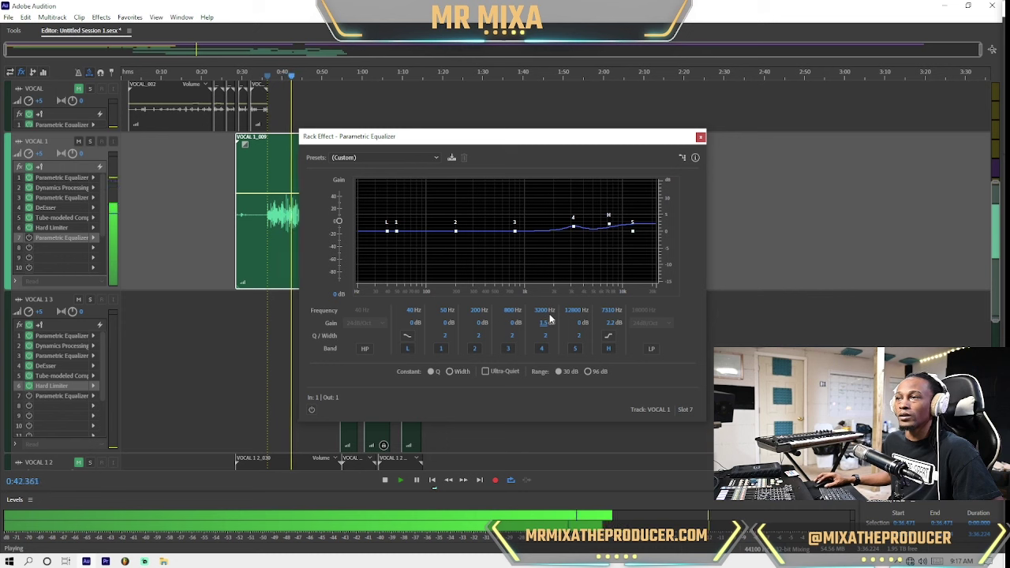
pyautogui.click(311, 409)
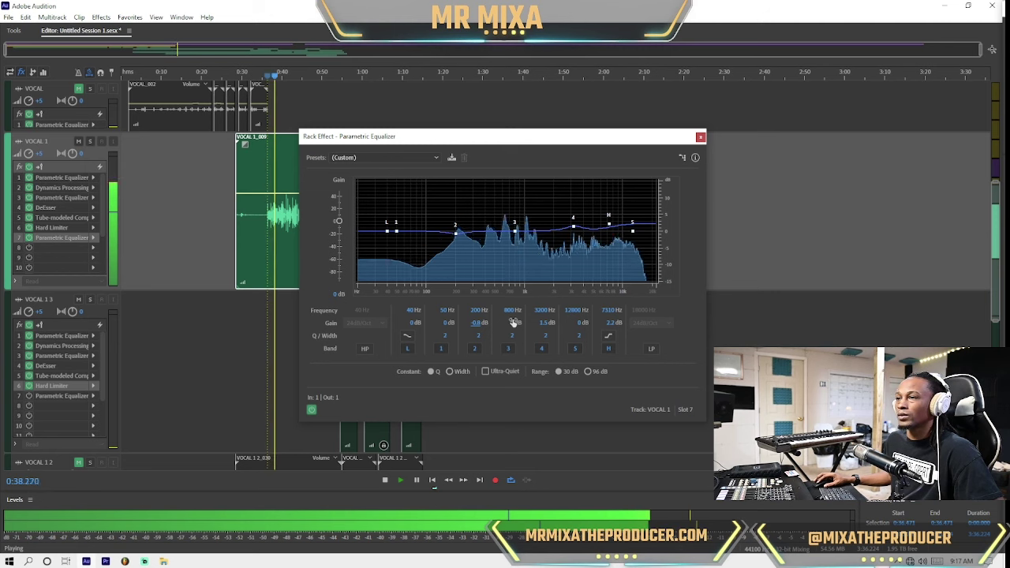
pyautogui.moveTo(513, 322); pyautogui.dragTo(508, 315)
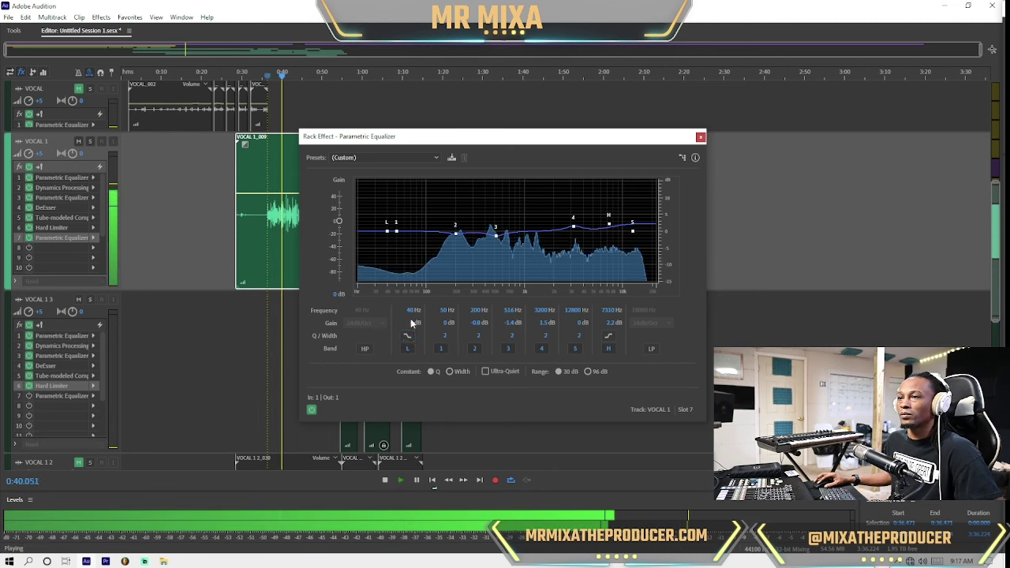
# Step: Set the equalizer's low shelf to -14.3 dB at 87 Hz and replay from about 0:36
pyautogui.moveTo(410, 321); pyautogui.dragTo(403, 382)
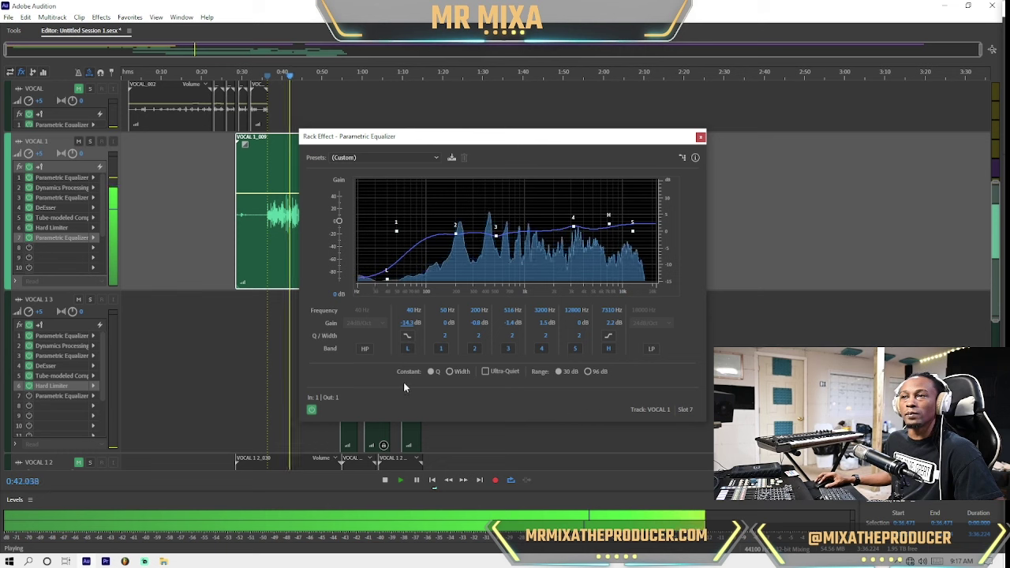
pyautogui.moveTo(413, 310); pyautogui.dragTo(418, 298)
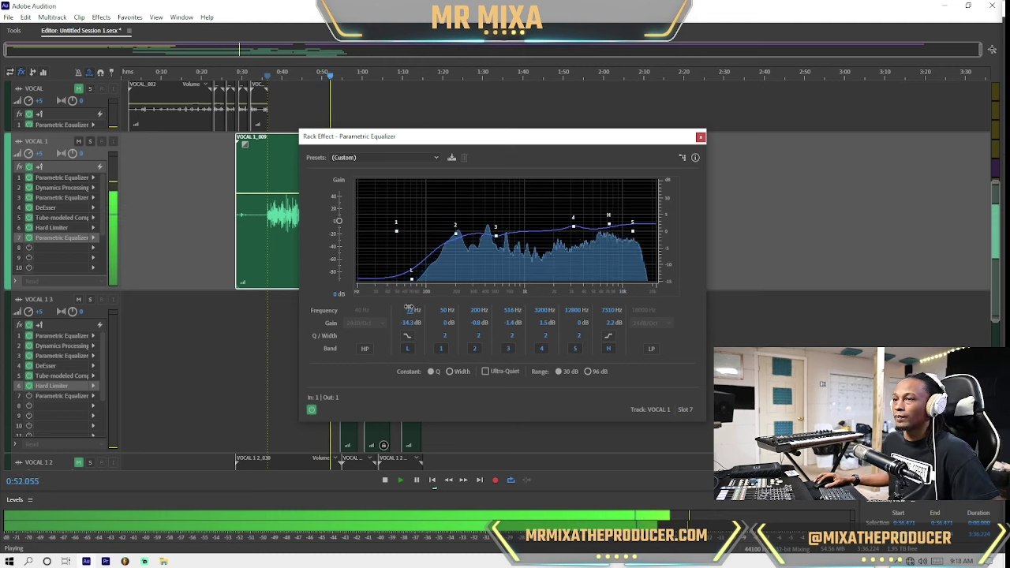
pyautogui.moveTo(408, 307); pyautogui.dragTo(407, 298)
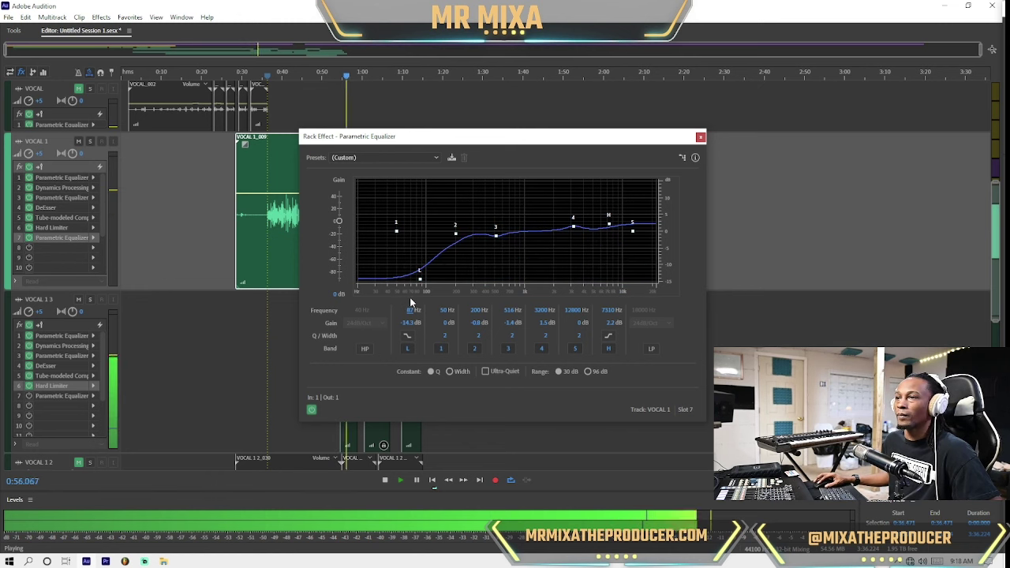
pyautogui.press('space')
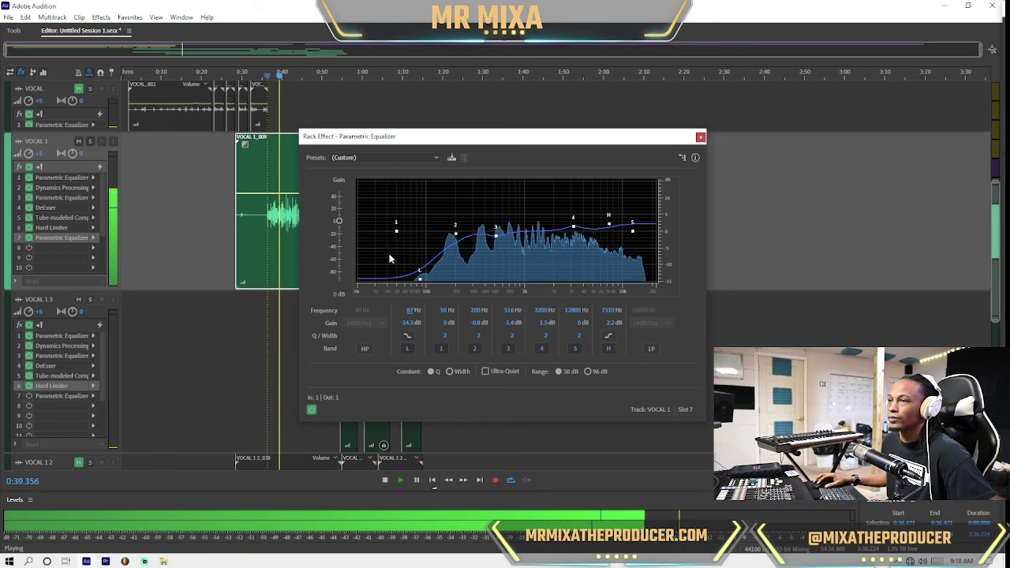
# Step: Move equalizer band 1 to 270 Hz and close the Parametric Equalizer
pyautogui.moveTo(443, 312); pyautogui.dragTo(460, 285)
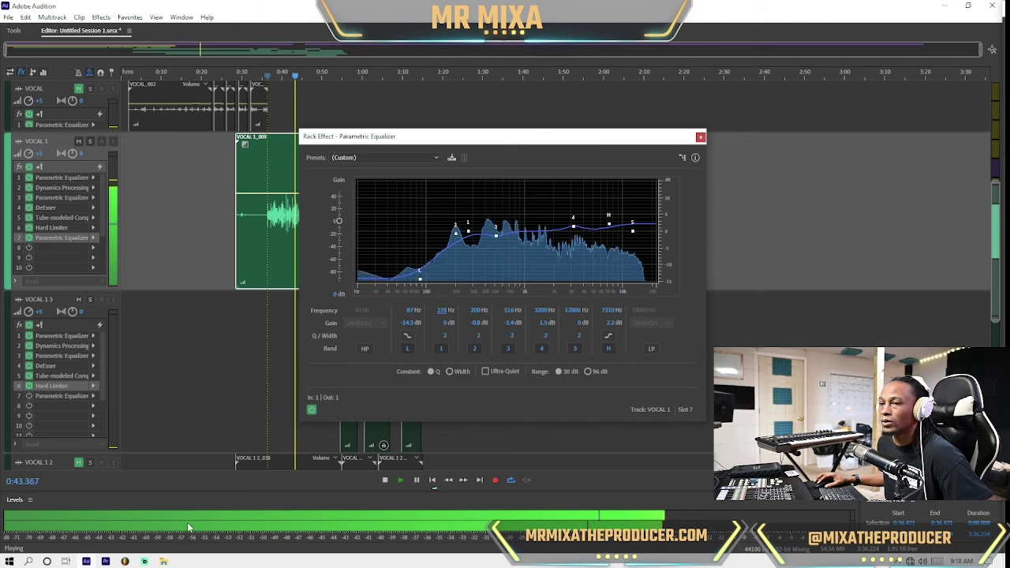
pyautogui.click(146, 561)
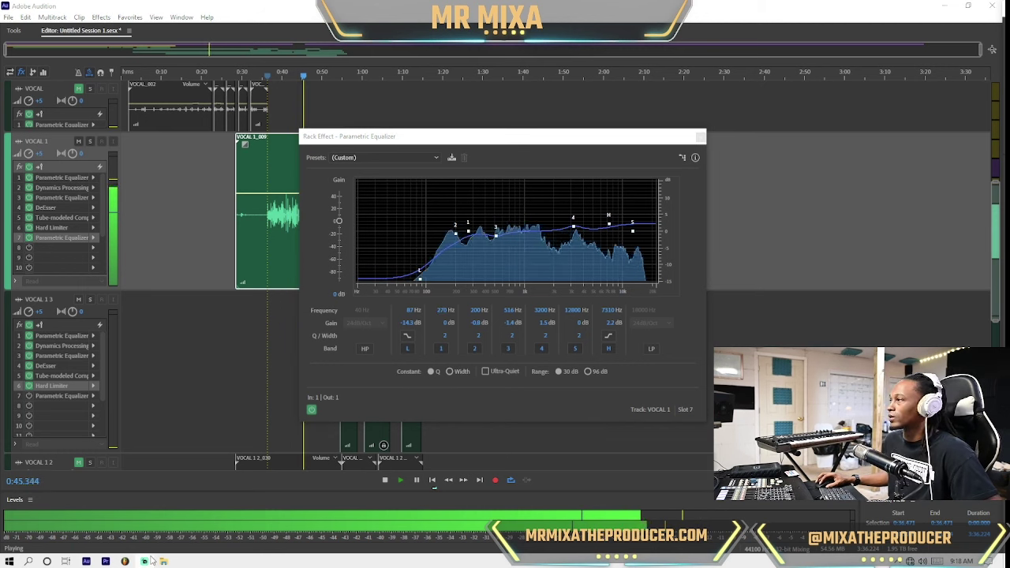
pyautogui.click(473, 3)
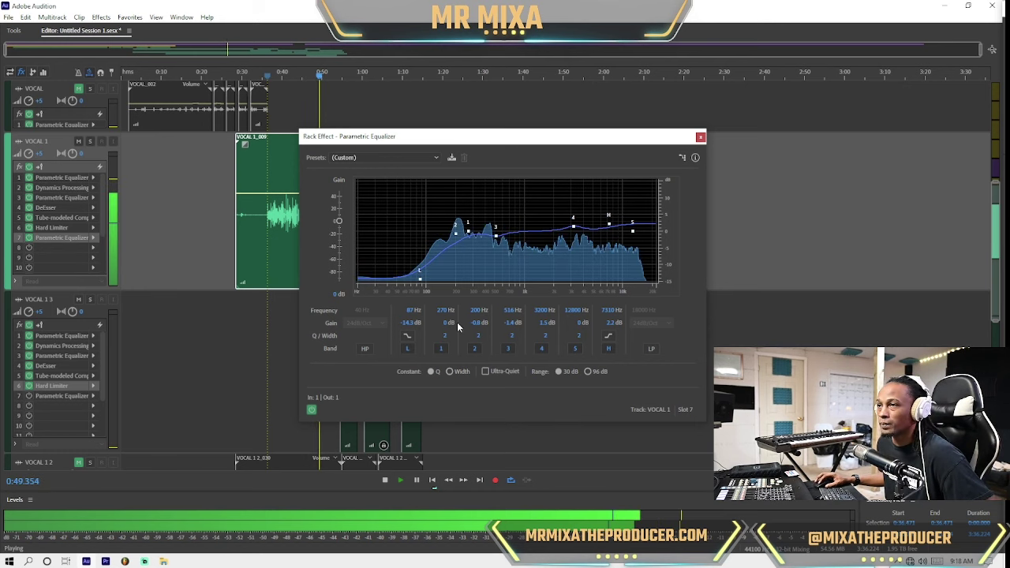
pyautogui.click(700, 138)
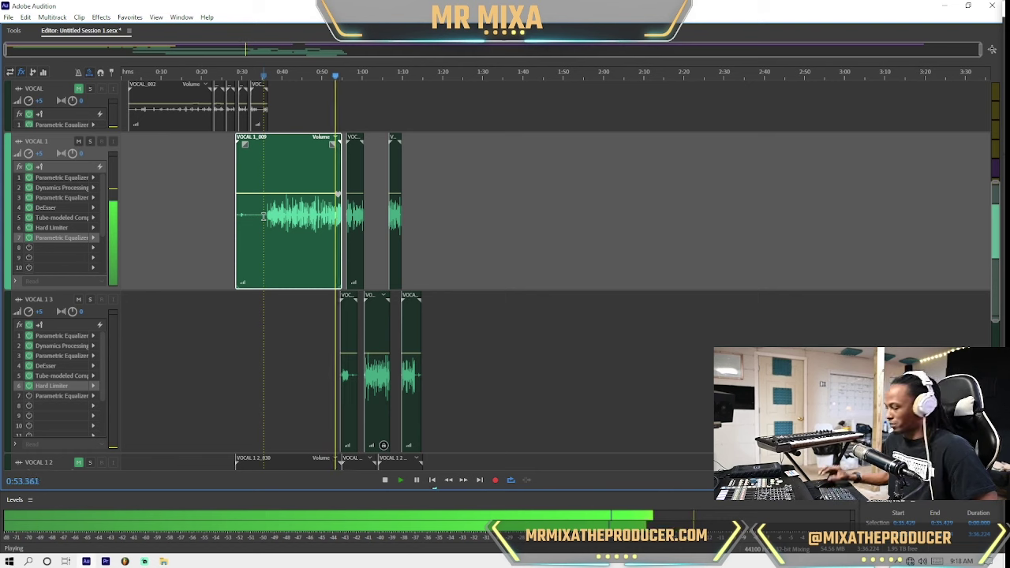
pyautogui.press('=')
pyautogui.press('=')
pyautogui.press('=')
pyautogui.press('=')
pyautogui.press('=')
pyautogui.press('=')
pyautogui.press('=')
pyautogui.press('=')
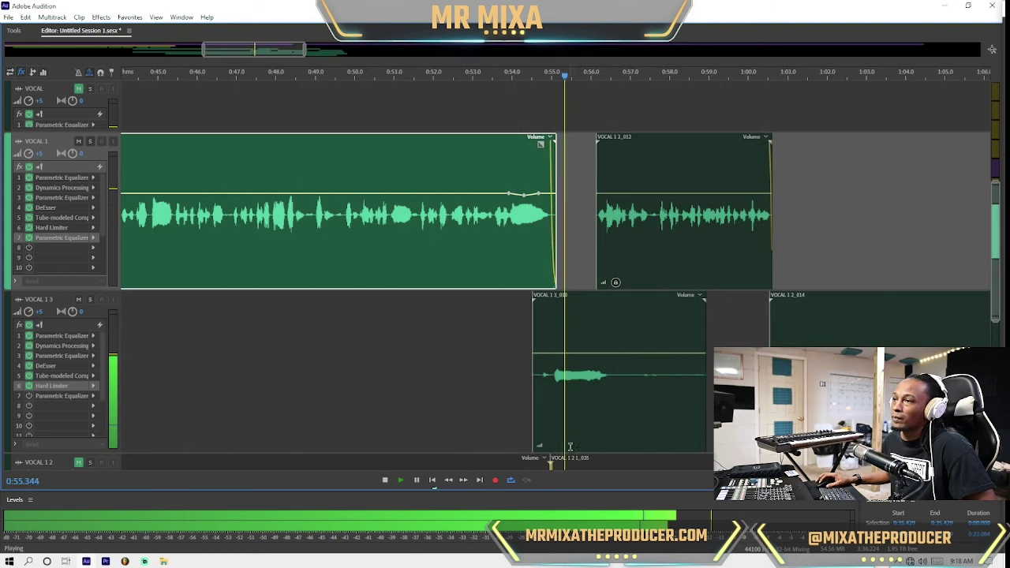
pyautogui.click(92, 247)
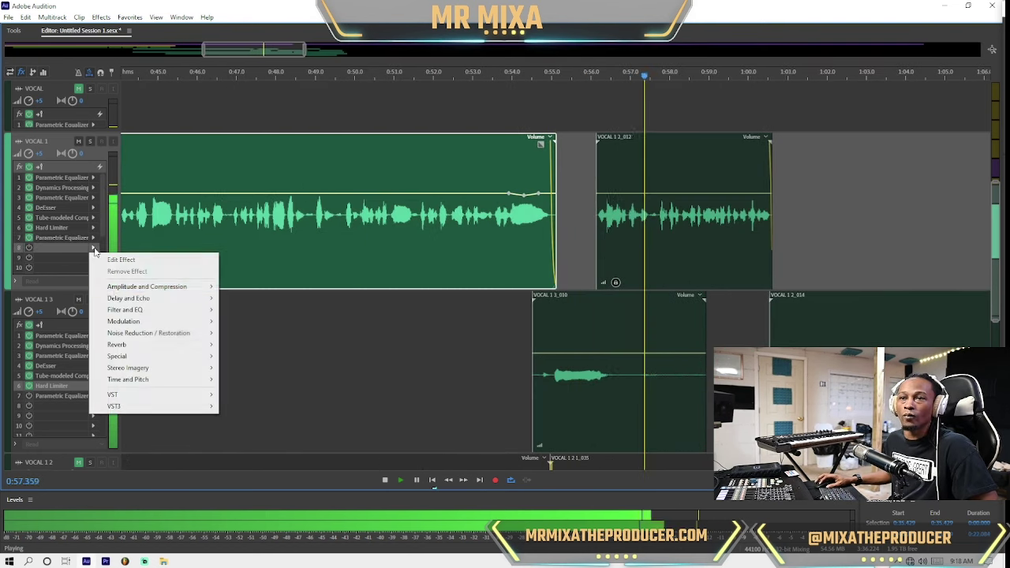
pyautogui.moveTo(202, 356)
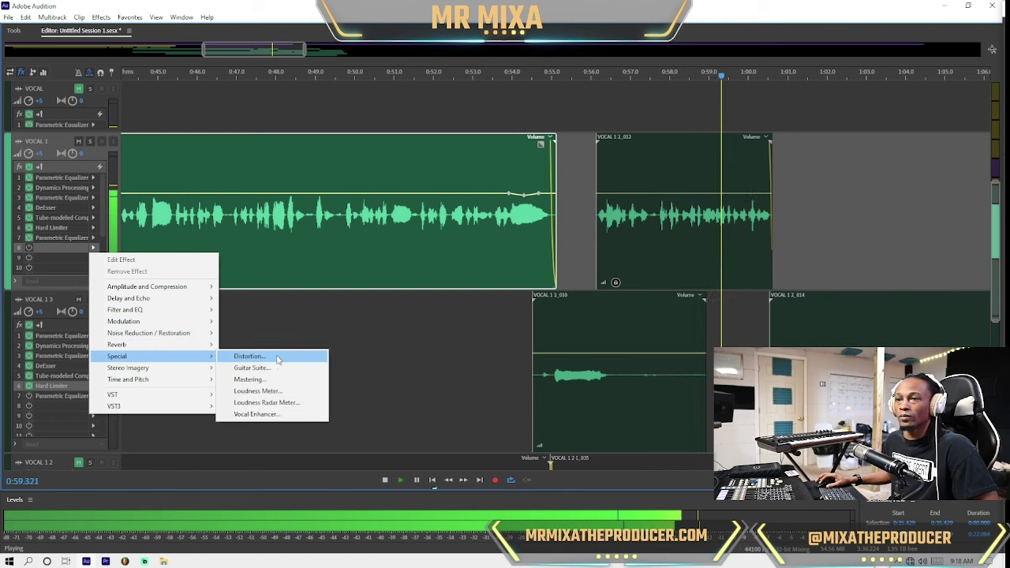
pyautogui.moveTo(195, 338)
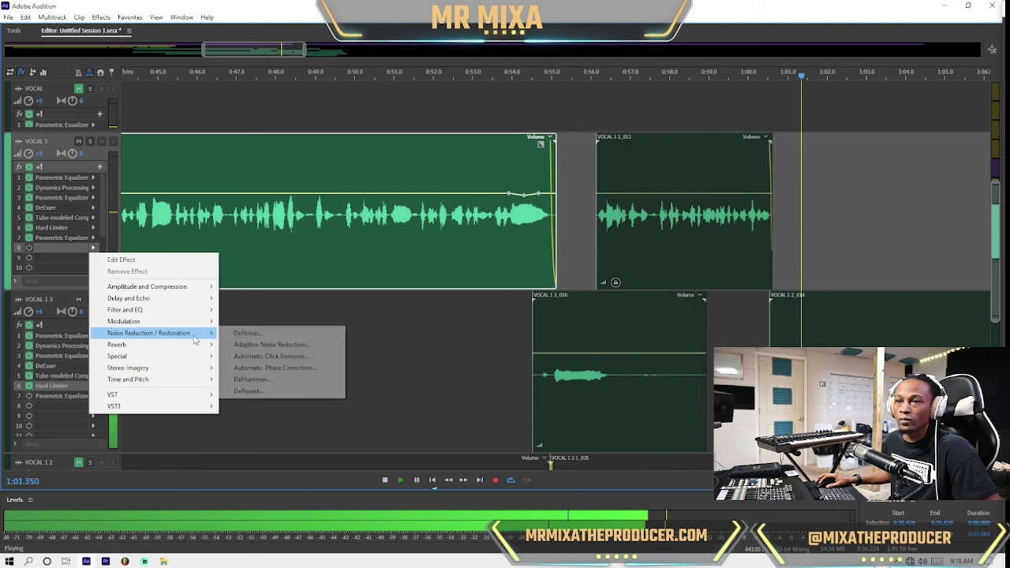
pyautogui.press('Escape')
pyautogui.press('space')
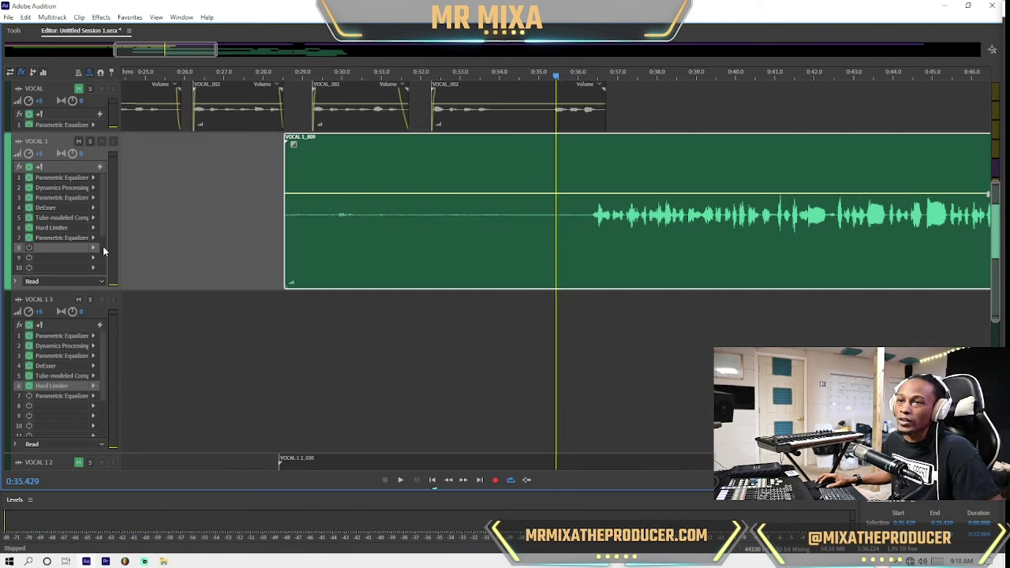
# Step: Add the Automatic Pitch Correction effect to slot 8 of VOCAL 1, with the playhead at about 0:35
pyautogui.click(97, 248)
pyautogui.click(545, 218)
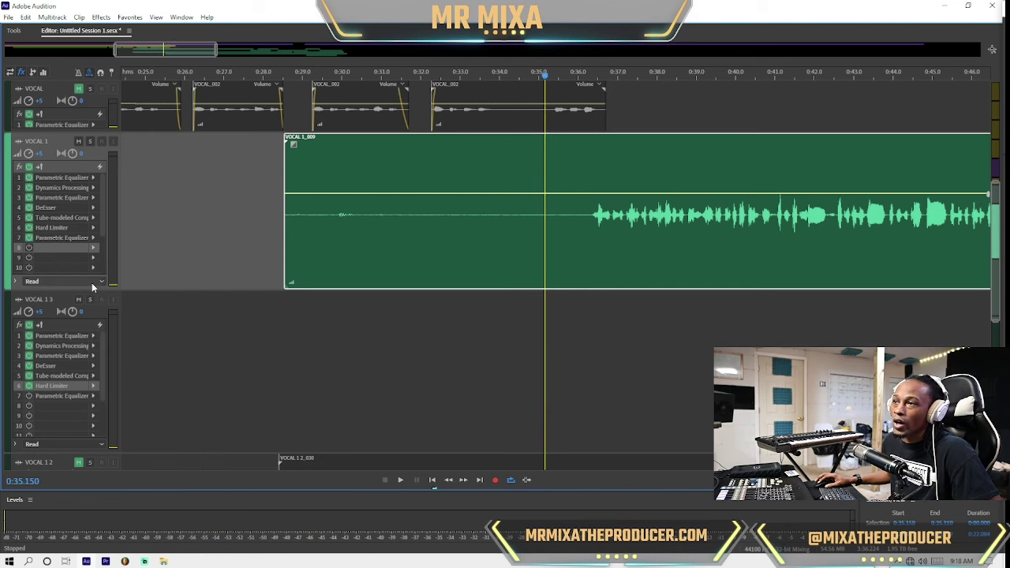
pyautogui.click(92, 249)
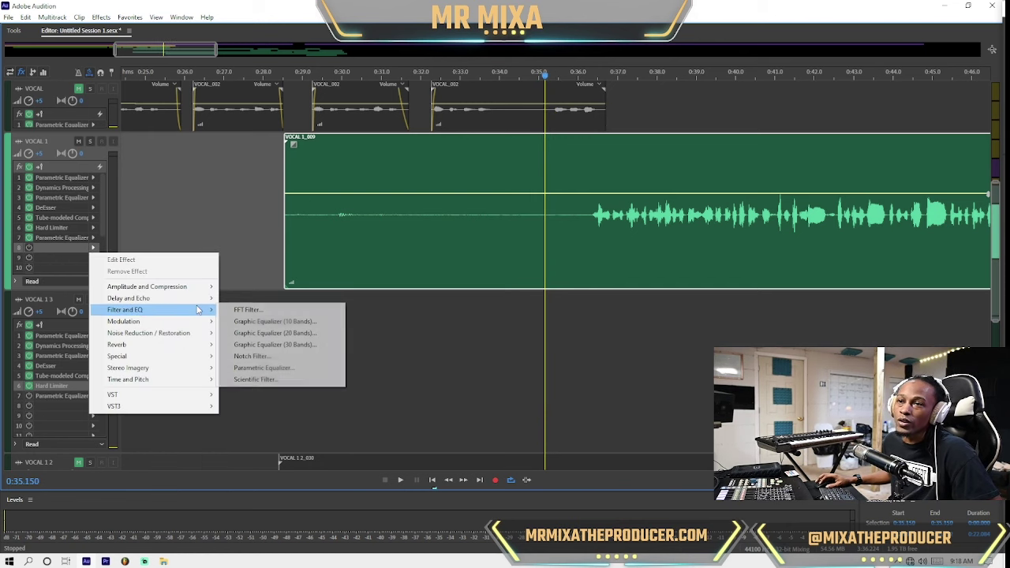
pyautogui.moveTo(189, 361)
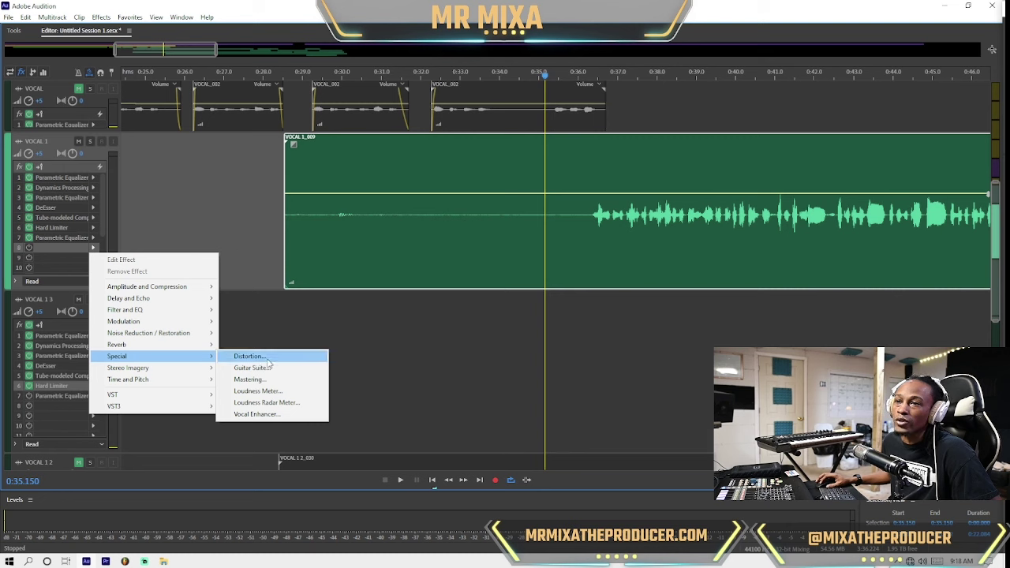
pyautogui.moveTo(189, 380)
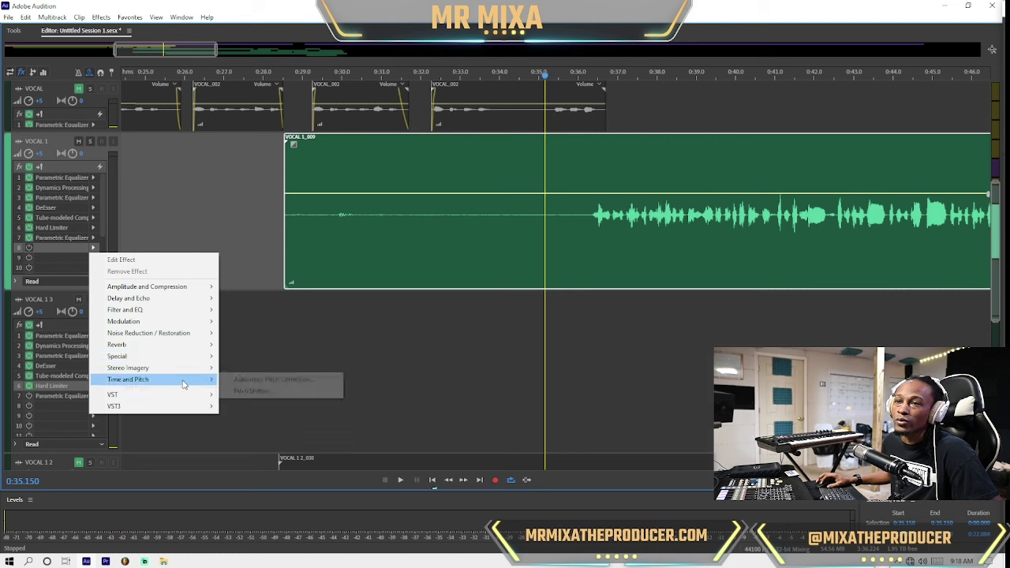
pyautogui.click(257, 380)
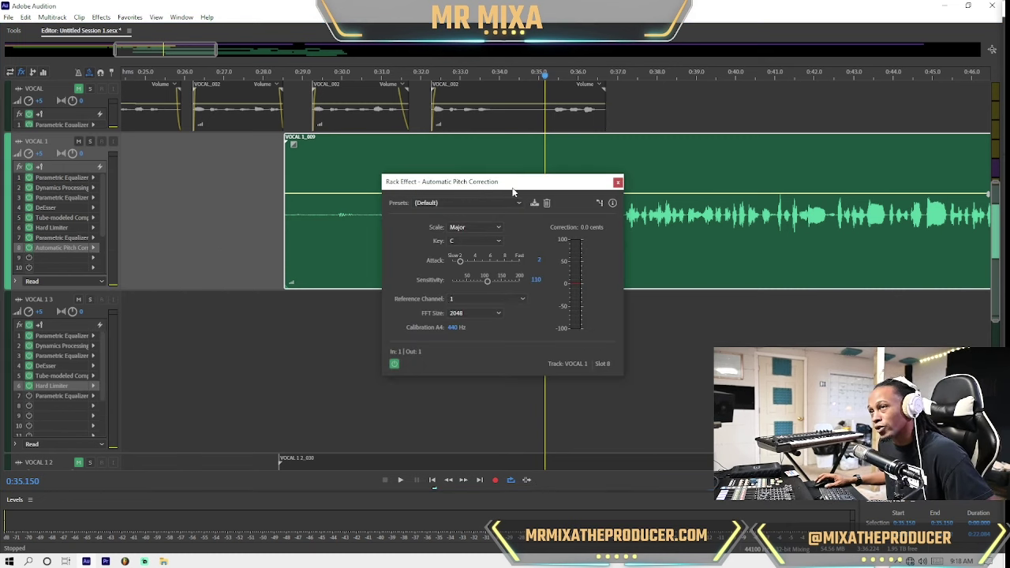
# Step: Play from about 0:34 and set the pitch correction's attack to 8
pyautogui.press('space')
pyautogui.click(470, 237)
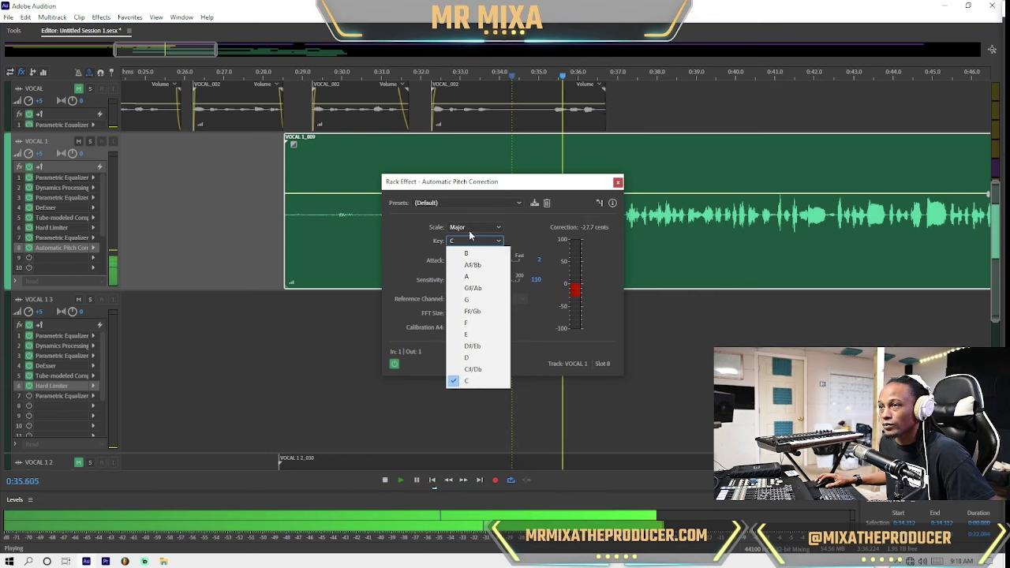
pyautogui.click(485, 211)
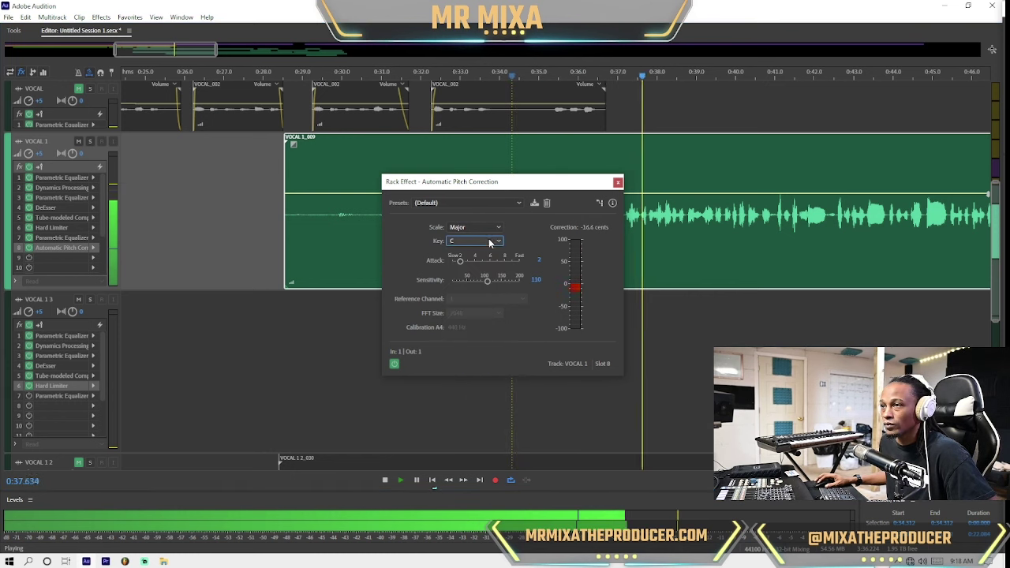
pyautogui.moveTo(459, 264); pyautogui.dragTo(505, 264)
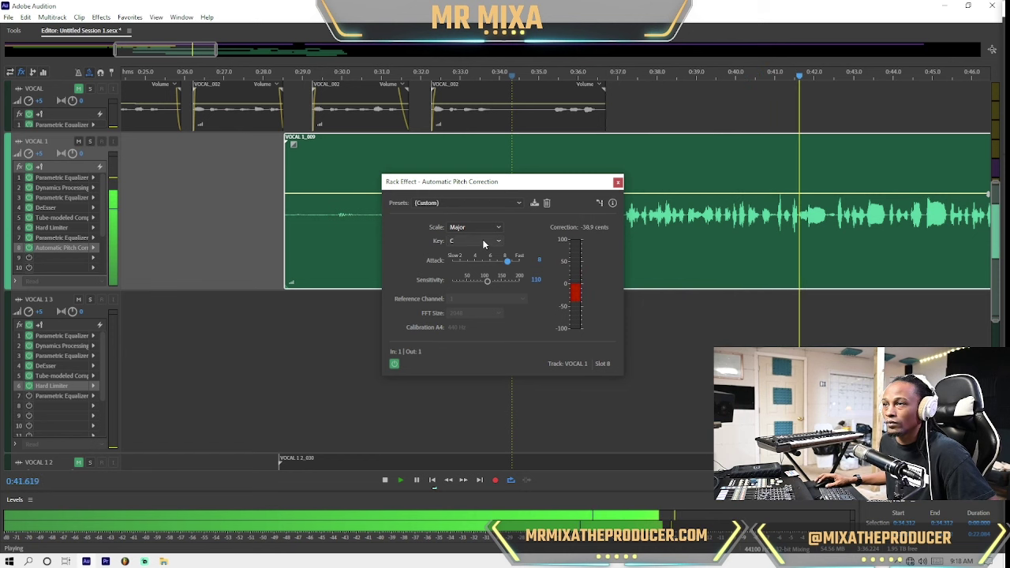
# Step: Try C#/Db as the pitch correction key during playback and return it to C
pyautogui.click(482, 240)
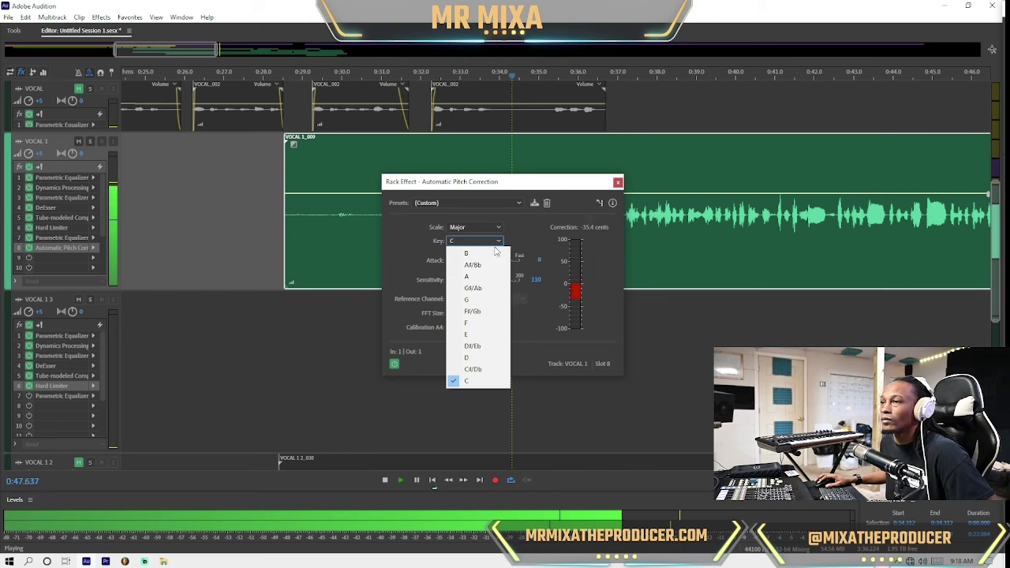
pyautogui.click(478, 370)
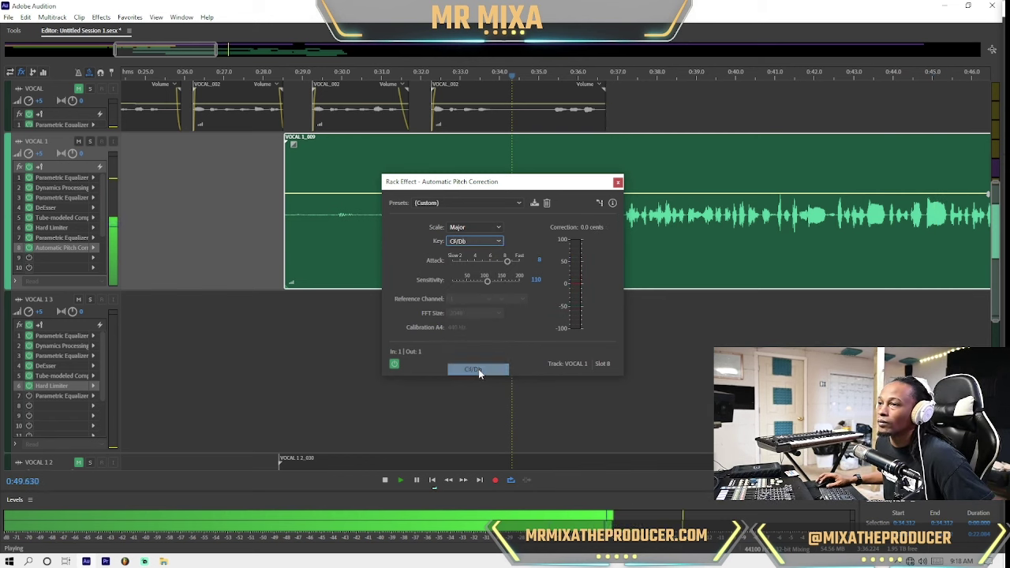
pyautogui.click(488, 244)
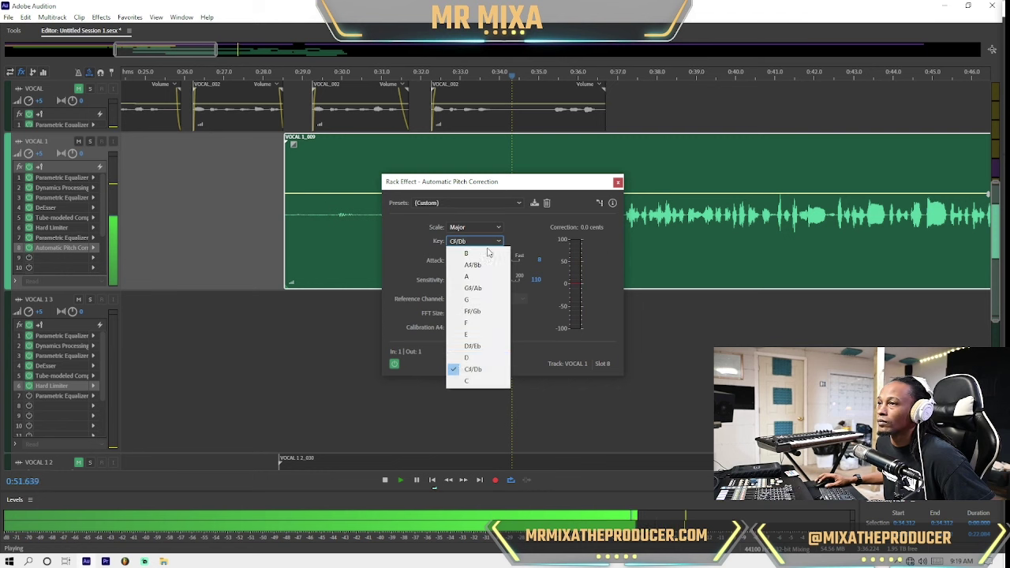
pyautogui.click(465, 381)
# Step: Try the Minor scale for pitch correction, return it to Major and stop playback
pyautogui.click(473, 228)
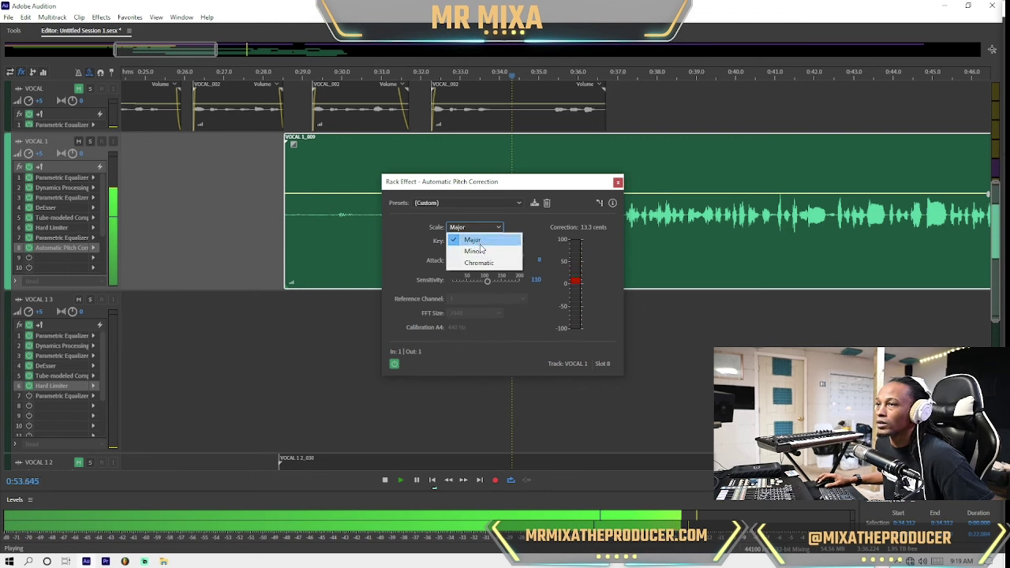
pyautogui.click(484, 253)
pyautogui.click(480, 230)
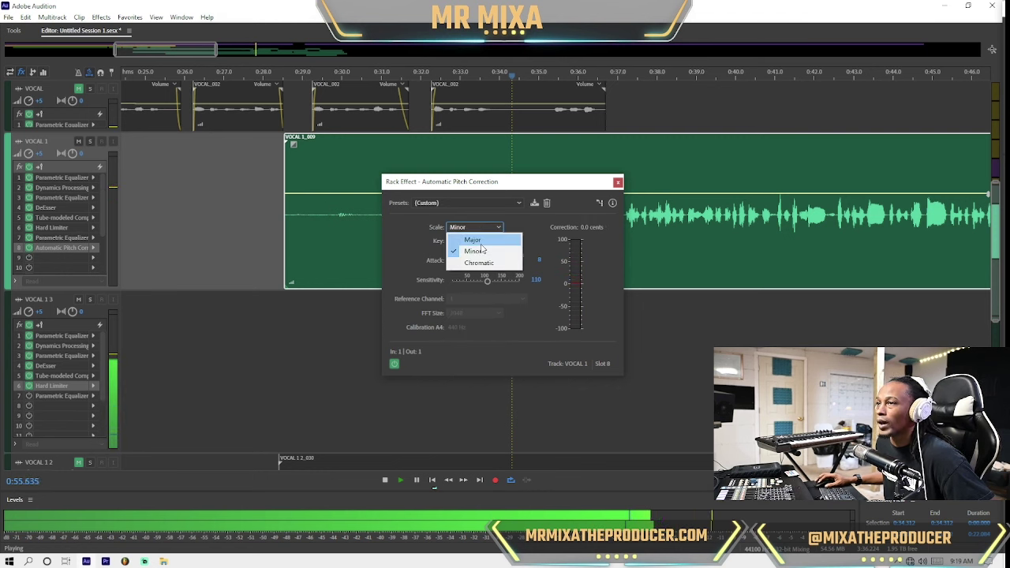
pyautogui.click(490, 240)
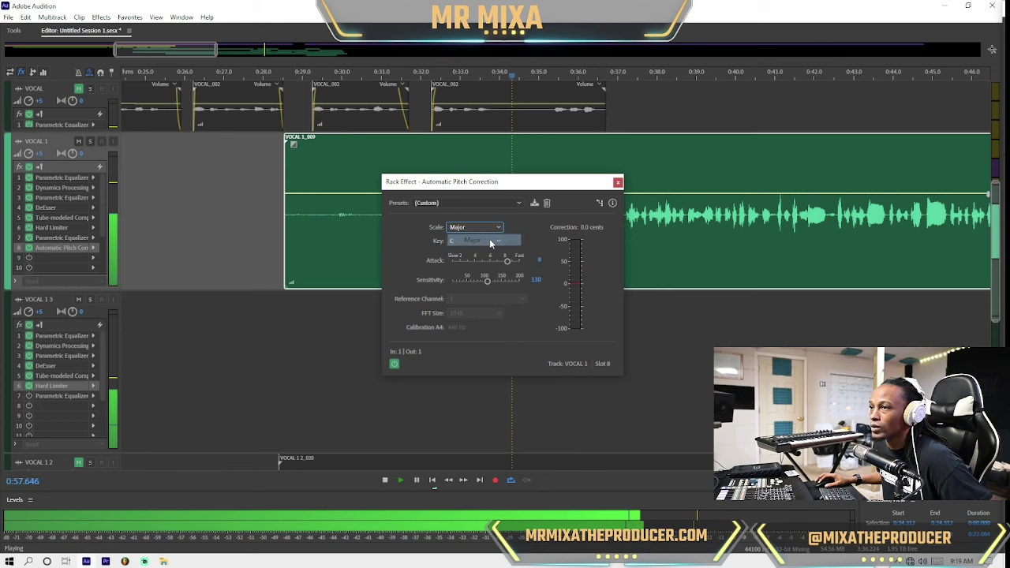
pyautogui.press('space')
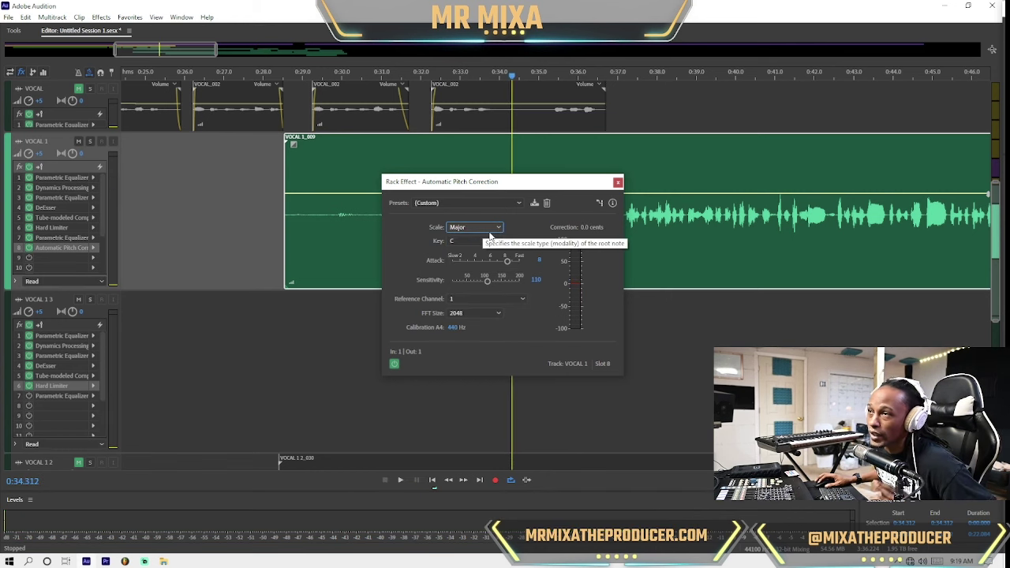
pyautogui.click(490, 235)
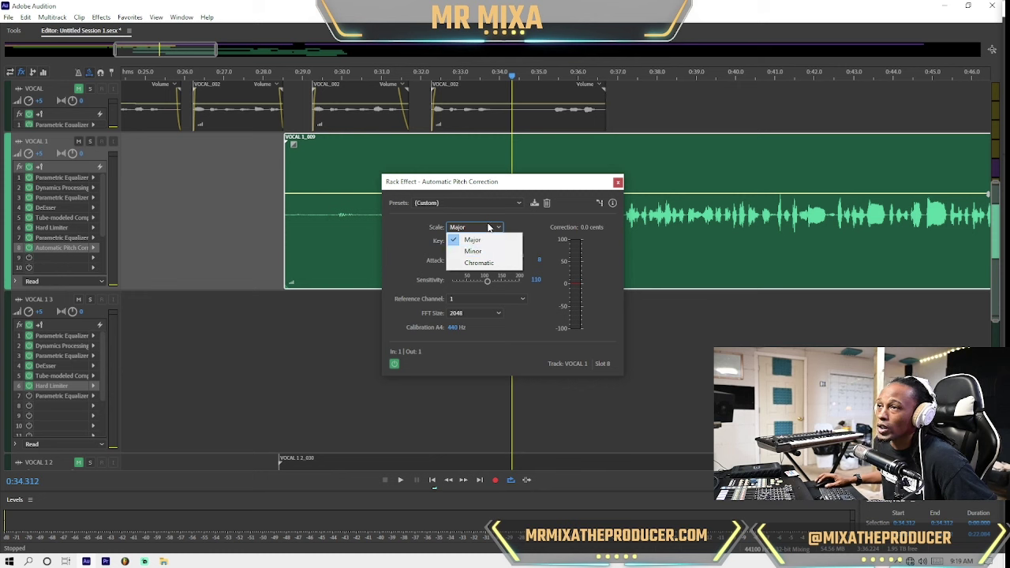
pyautogui.click(488, 227)
pyautogui.click(489, 230)
pyautogui.click(515, 230)
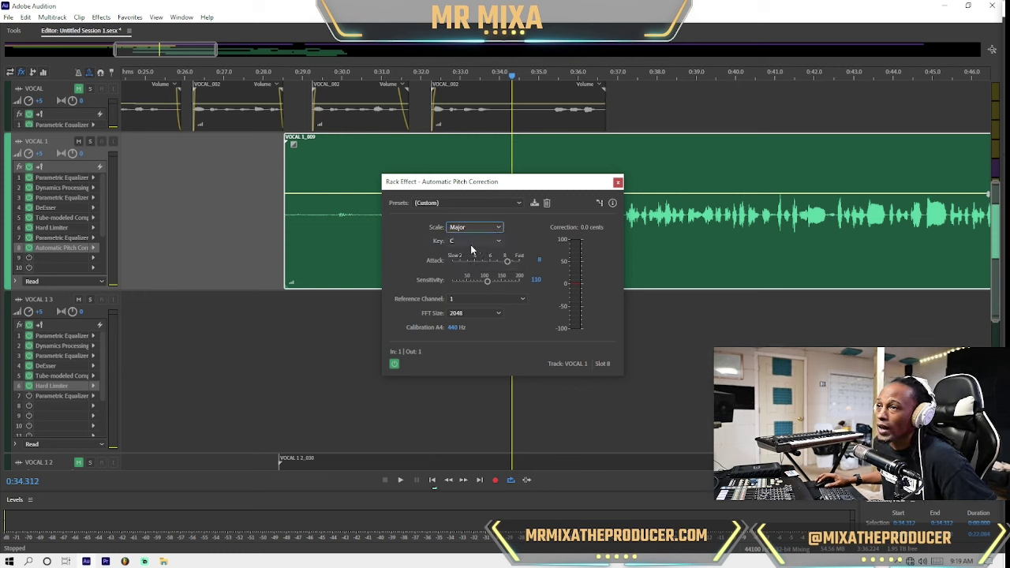
# Step: Set the pitch correction key to B and replay from about 0:34
pyautogui.click(473, 241)
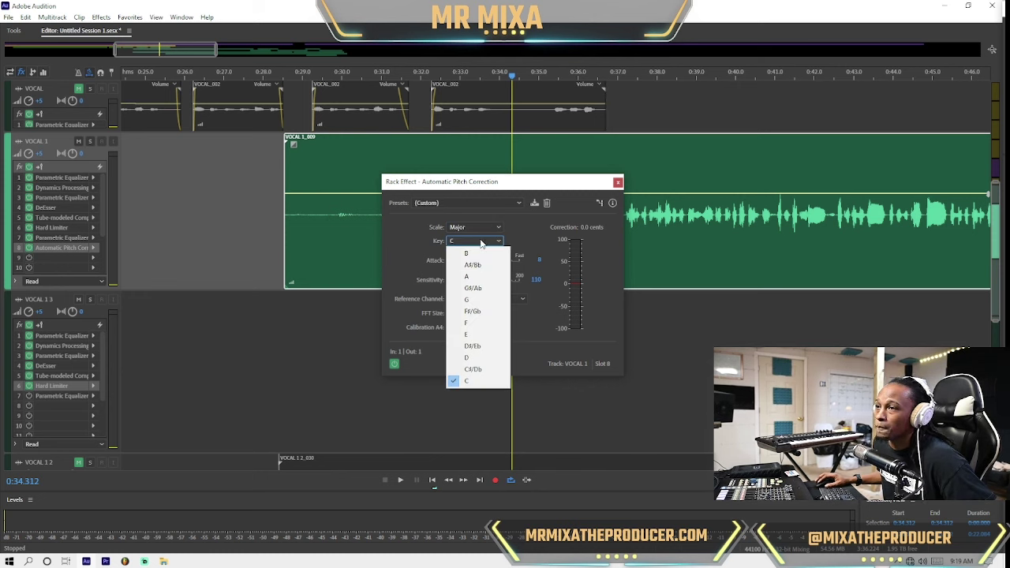
pyautogui.click(500, 253)
pyautogui.press('space')
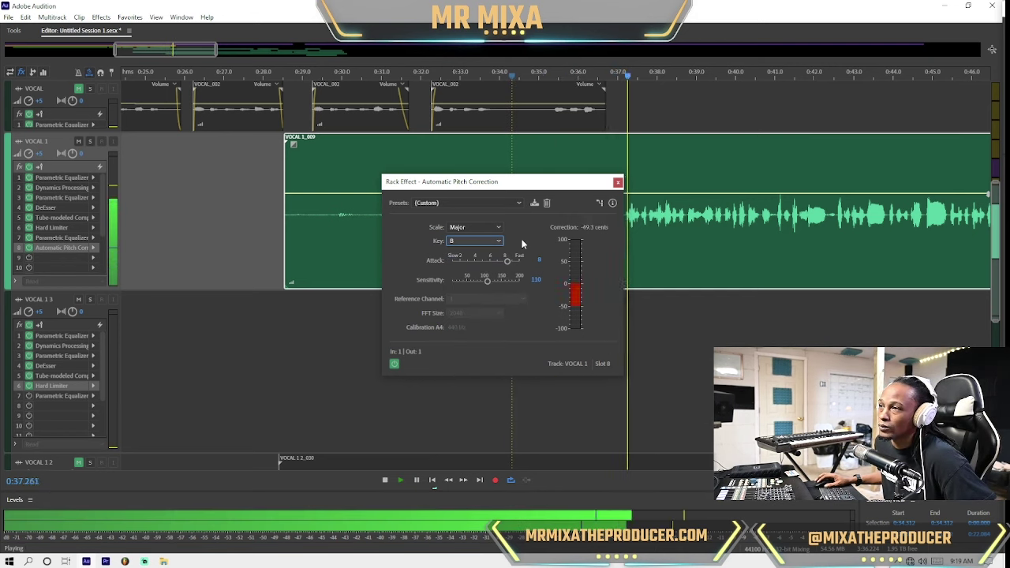
# Step: Try the Automatic Pitch Correction keys A#/Bb, A and G#/Ab on VOCAL 1 while the vocal plays
pyautogui.press('space')
pyautogui.click(490, 244)
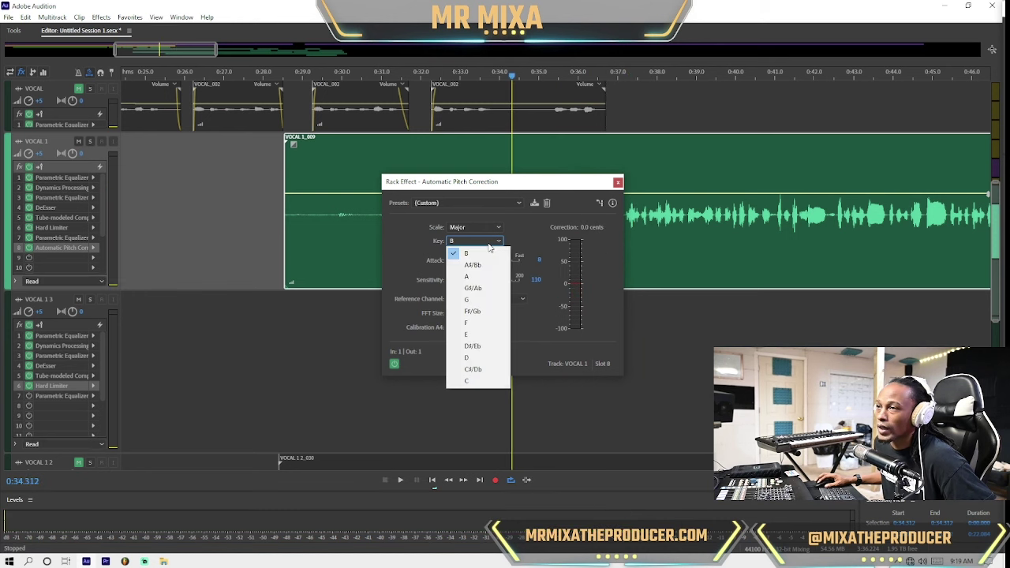
pyautogui.click(487, 268)
pyautogui.press('space')
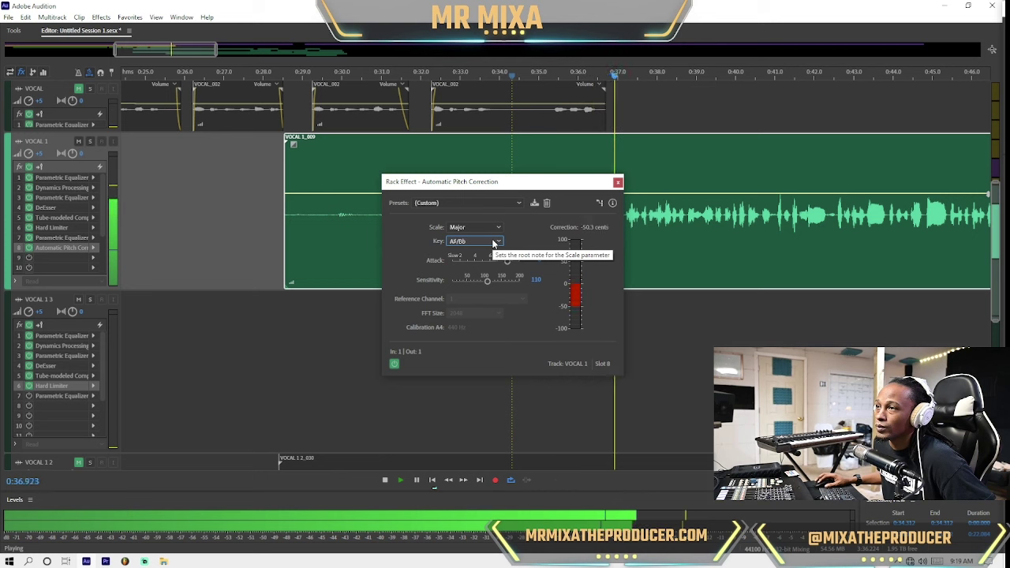
pyautogui.click(494, 243)
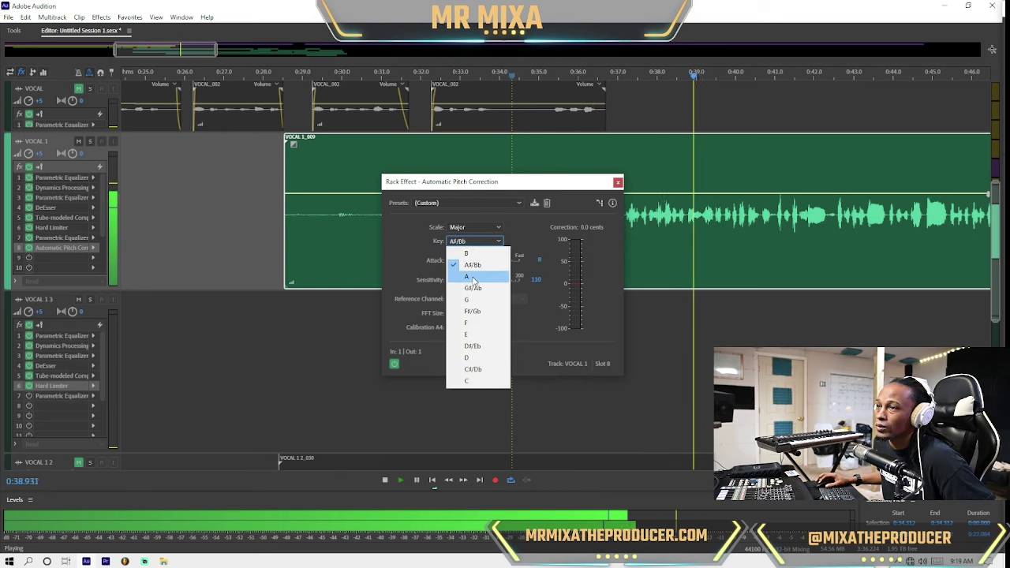
pyautogui.click(482, 255)
pyautogui.click(477, 241)
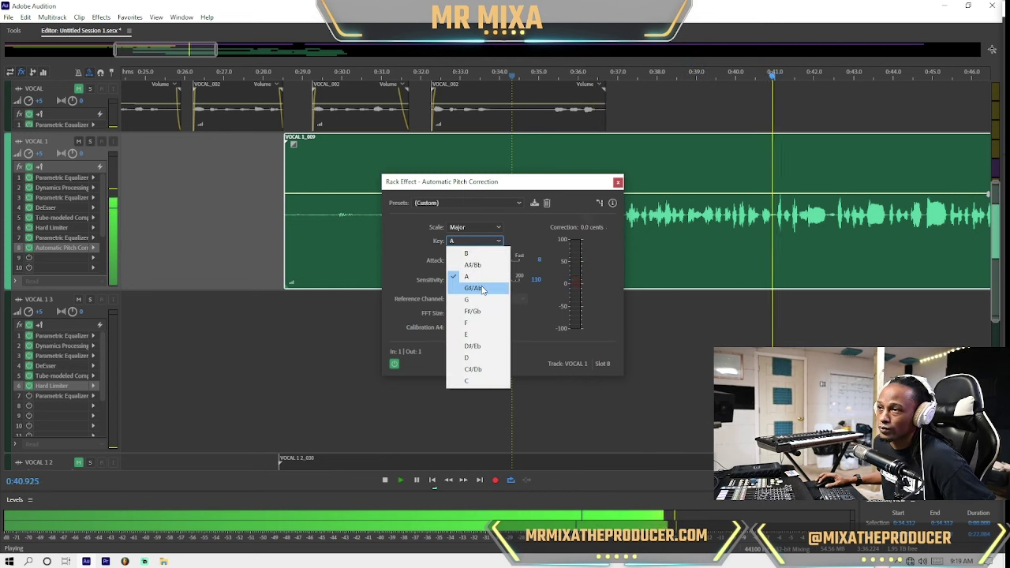
pyautogui.click(475, 290)
# Step: Audition G, F#/Gb, F and E as the major-scale pitch correction key on VOCAL 1 during playback
pyautogui.click(473, 241)
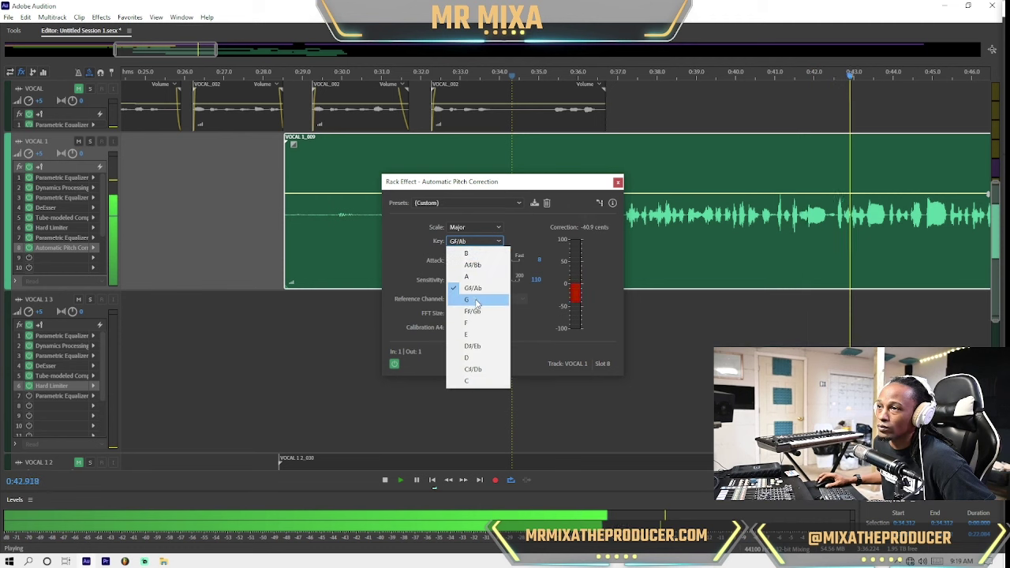
pyautogui.click(476, 303)
pyautogui.click(474, 240)
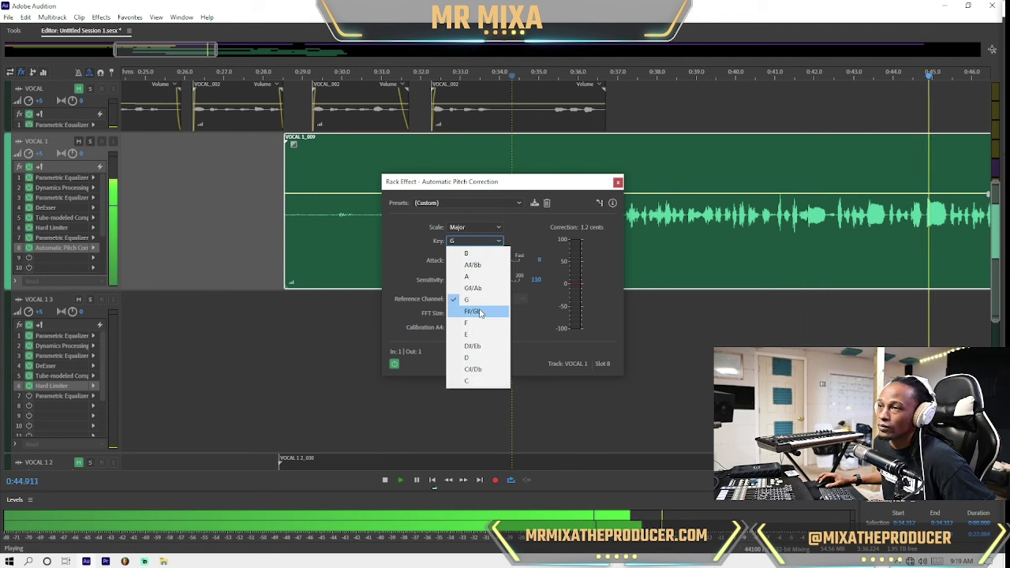
pyautogui.click(475, 280)
pyautogui.click(474, 241)
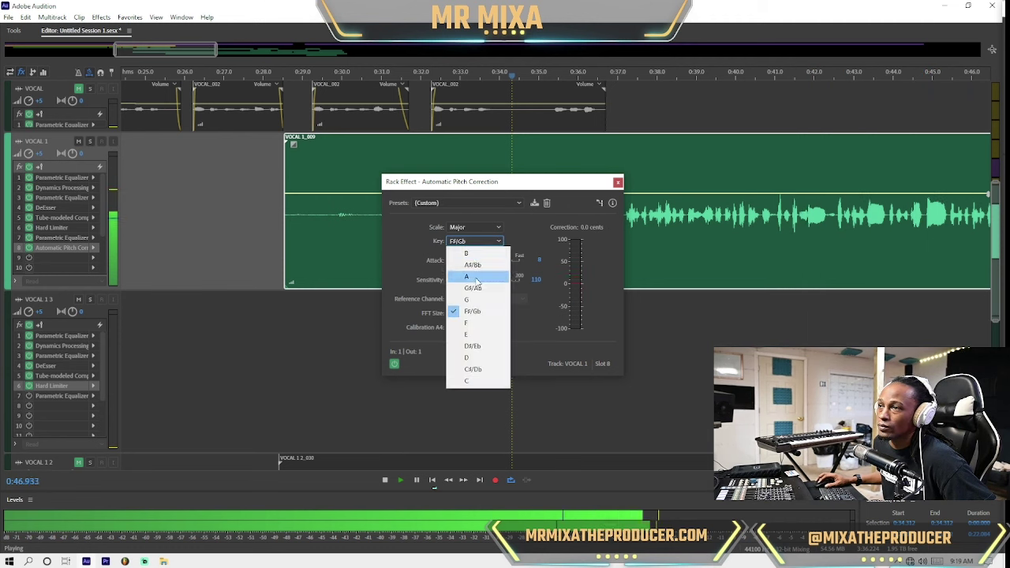
pyautogui.click(472, 325)
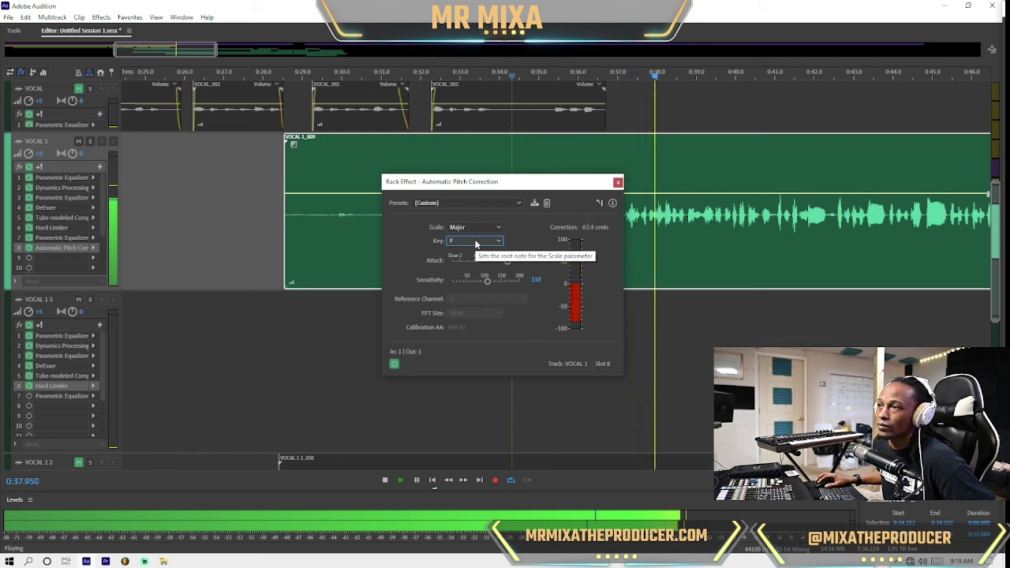
pyautogui.click(476, 244)
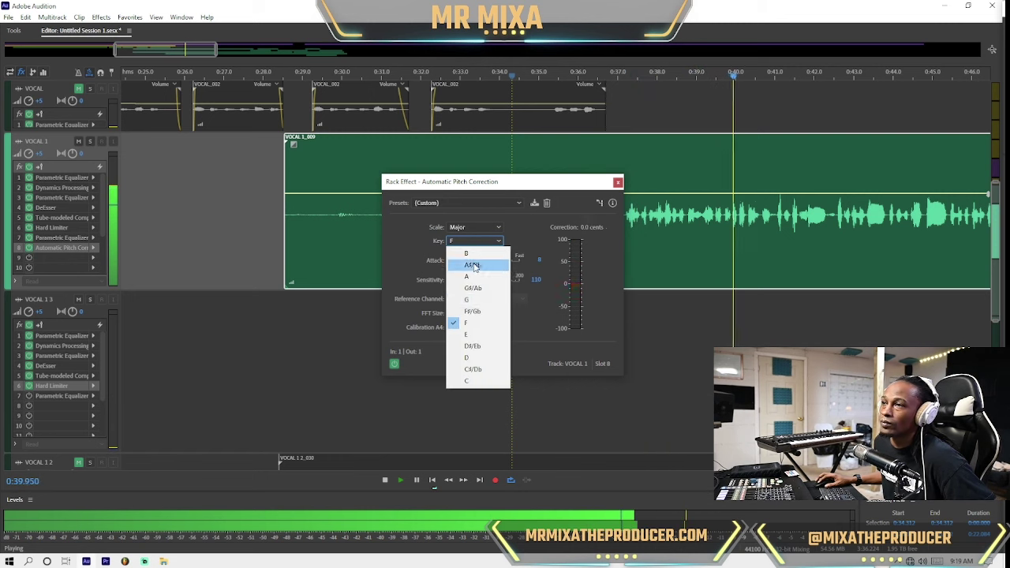
pyautogui.click(475, 337)
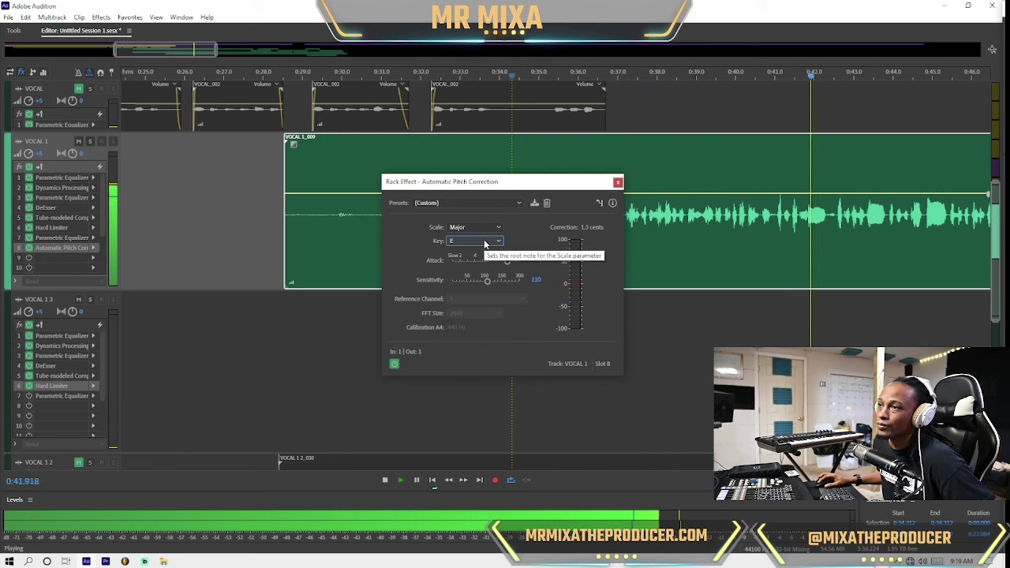
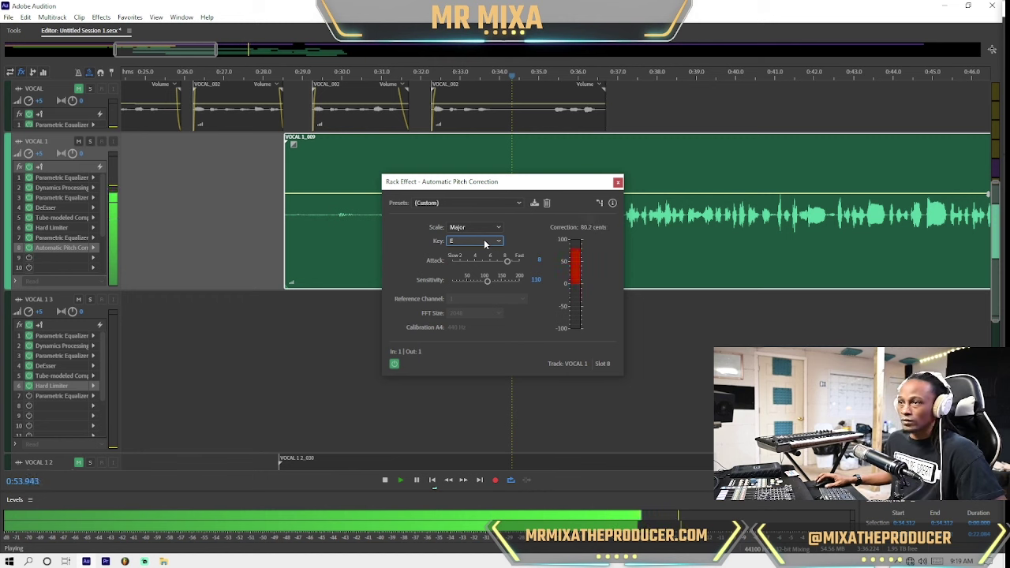
# Step: Set the pitch correction key on VOCAL 1 to D, replay the vocal and close the effect window
pyautogui.click(484, 243)
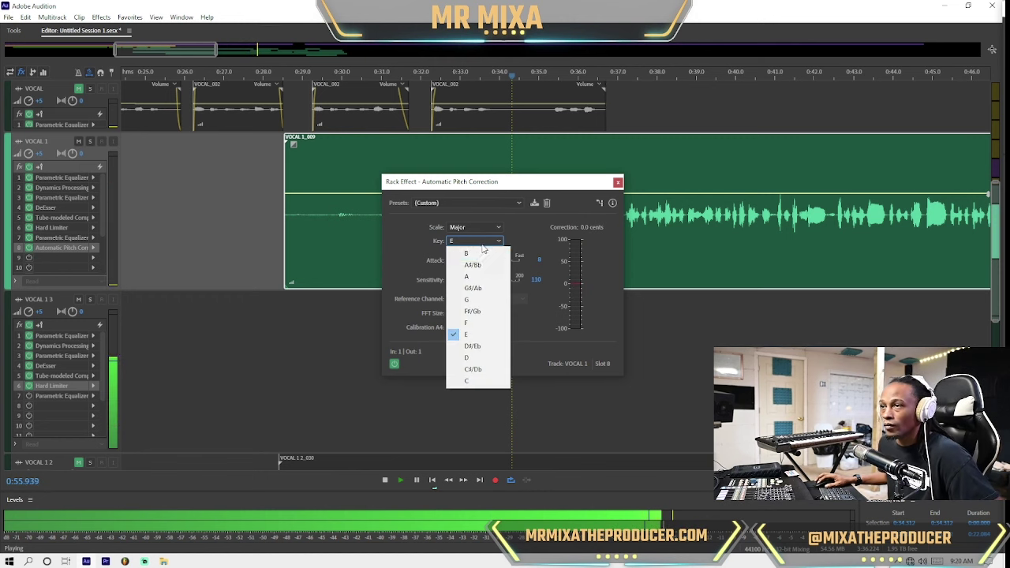
pyautogui.click(472, 358)
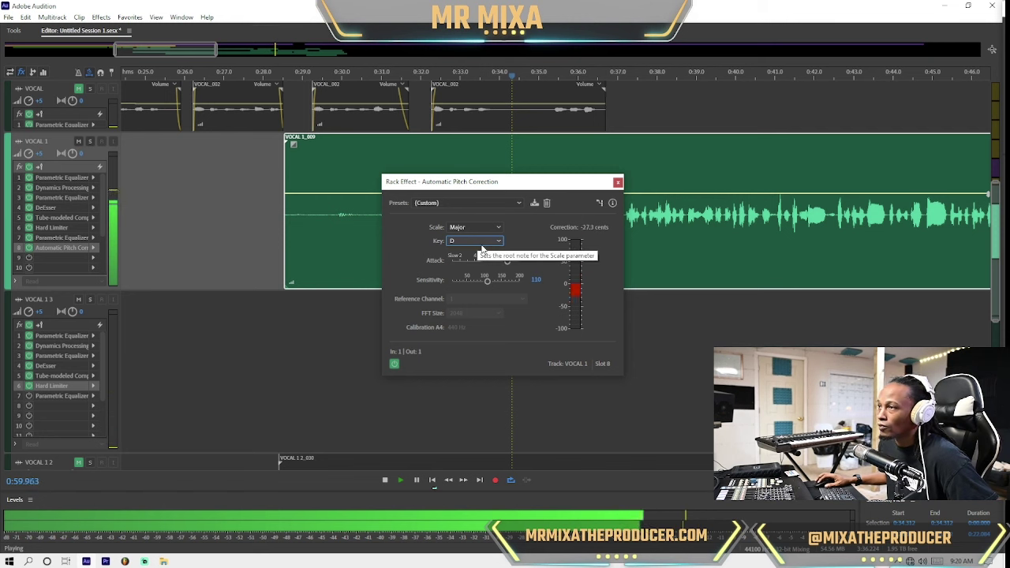
pyautogui.press('space')
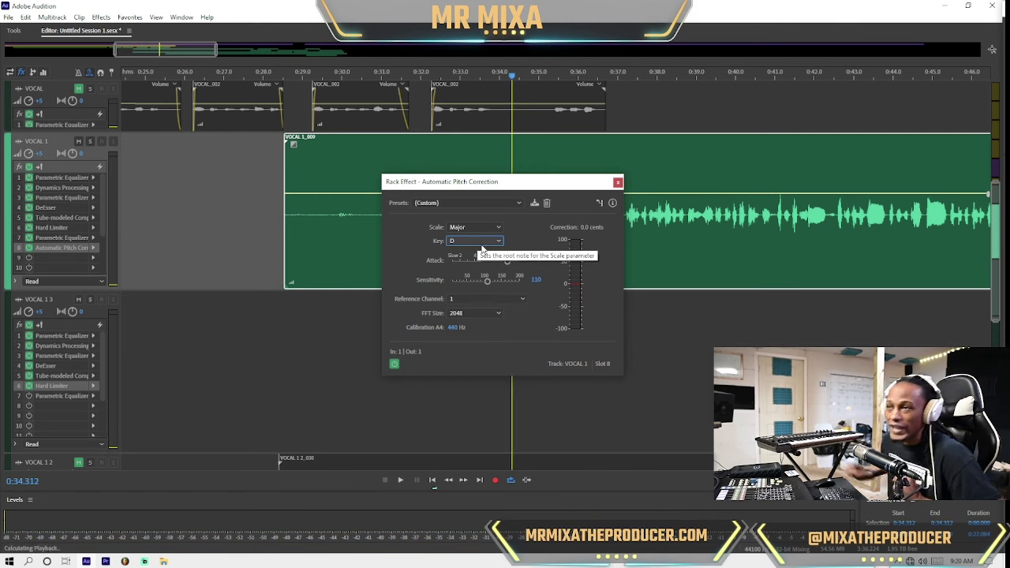
pyautogui.press('space')
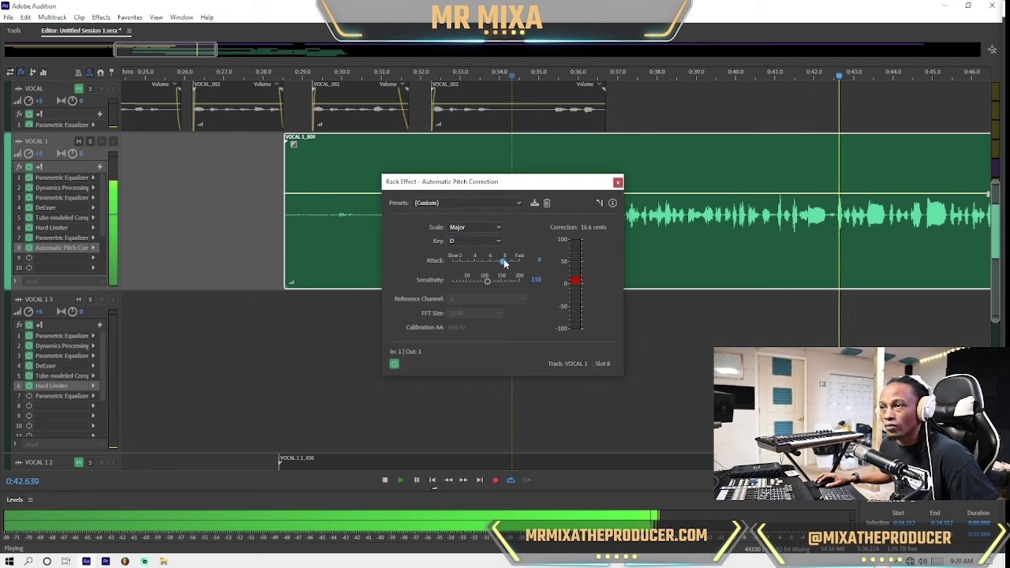
pyautogui.click(618, 182)
# Step: Trim the silent opening of the VOCAL 1_009 clip so it starts just before the first vocals
pyautogui.click(626, 162)
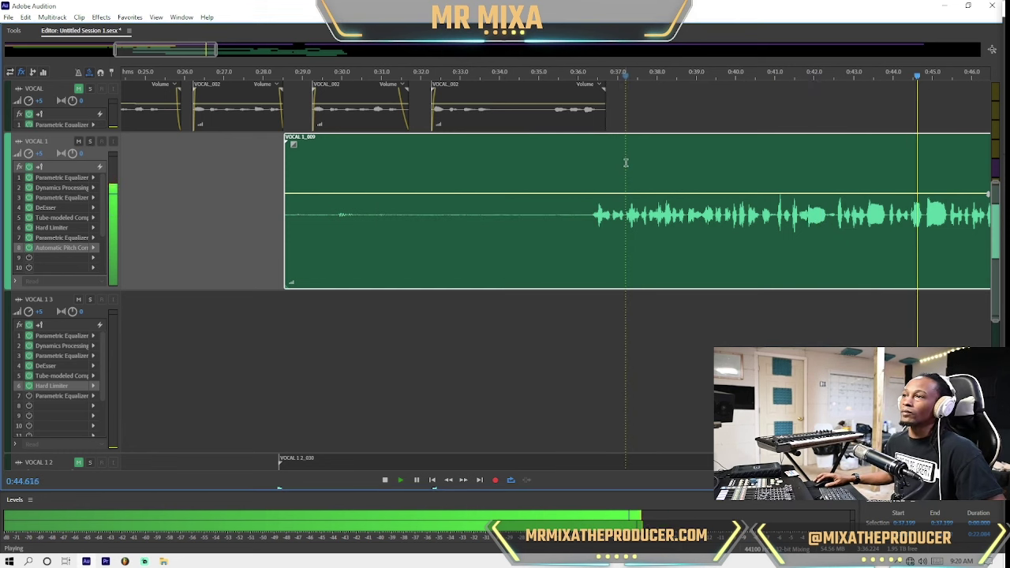
pyautogui.press('-')
pyautogui.press('-')
pyautogui.scroll(-3, 97, 203)
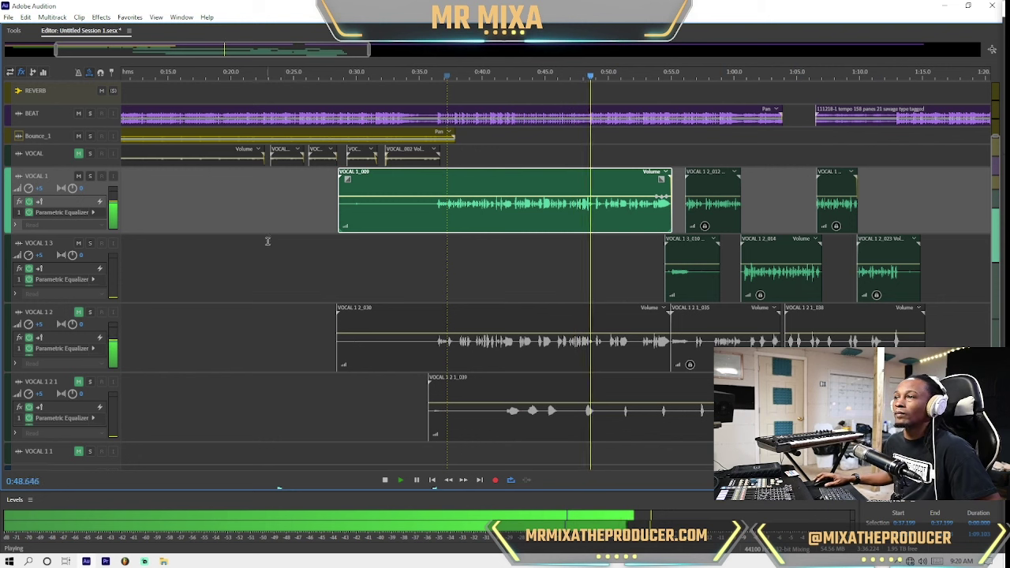
pyautogui.moveTo(339, 225); pyautogui.dragTo(434, 225)
# Step: Duplicate the VOCAL 1 track with its effects and delete all three clips from the copy
pyautogui.click(767, 190)
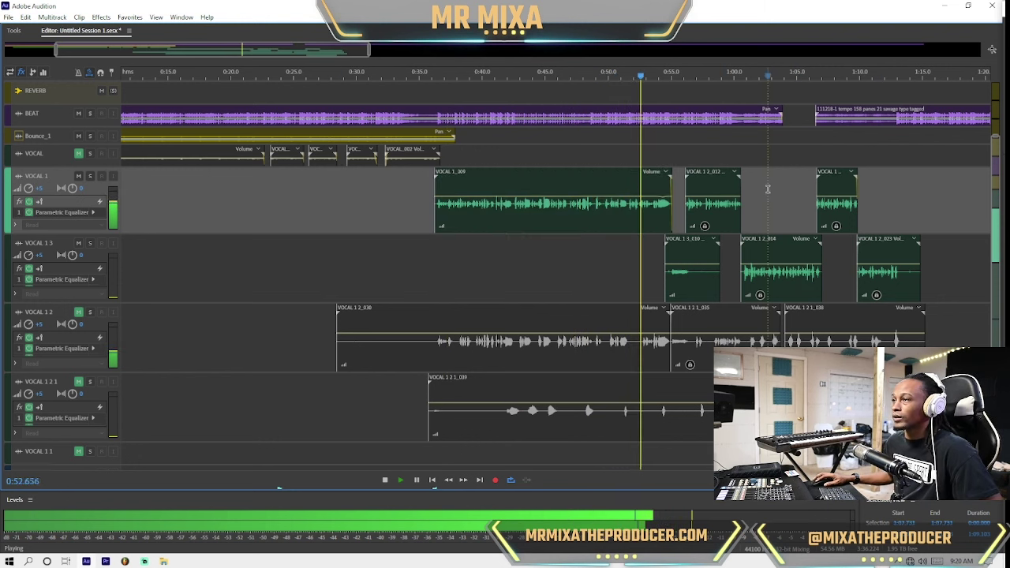
pyautogui.hotkey('ctrl', 'd')
pyautogui.click(628, 254)
pyautogui.keyDown('ctrl'); pyautogui.click(719, 259); pyautogui.keyUp('ctrl')
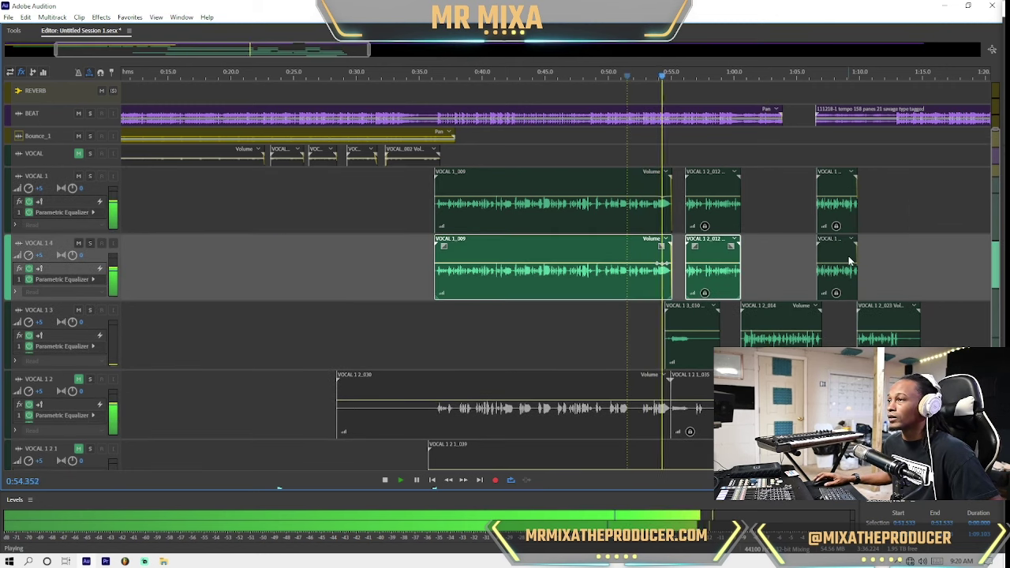
pyautogui.keyDown('ctrl'); pyautogui.click(848, 257); pyautogui.keyUp('ctrl')
pyautogui.press('Delete')
# Step: Split the VOCAL 1_009 clip before and after the held note, at about 0:41.82 and 0:42.54
pyautogui.click(477, 243)
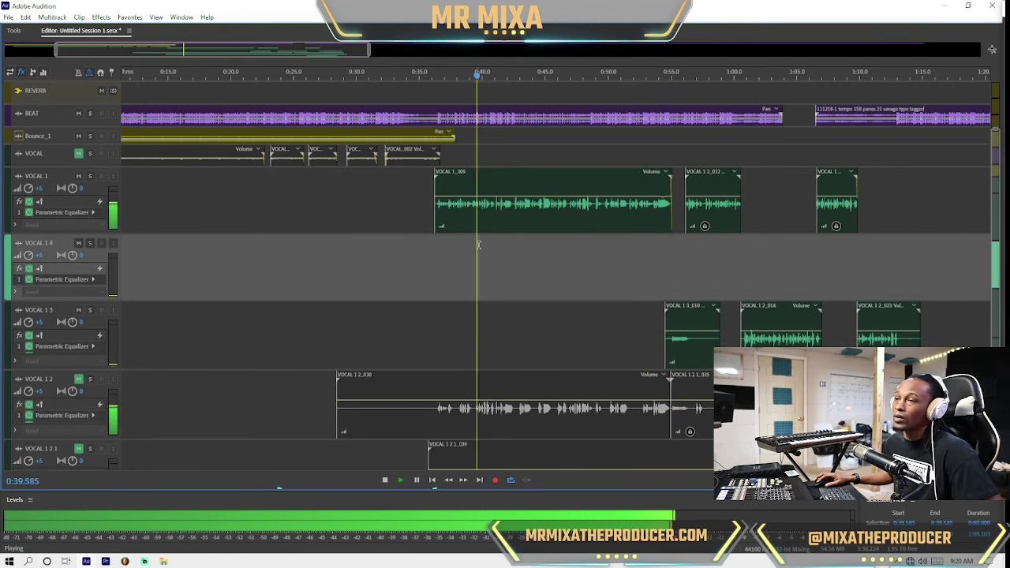
pyautogui.press('=')
pyautogui.press('=')
pyautogui.press('=')
pyautogui.press('=')
pyautogui.scroll(3, 10, 190)
pyautogui.press('=')
pyautogui.press('=')
pyautogui.press('=')
pyautogui.press('=')
pyautogui.press('=')
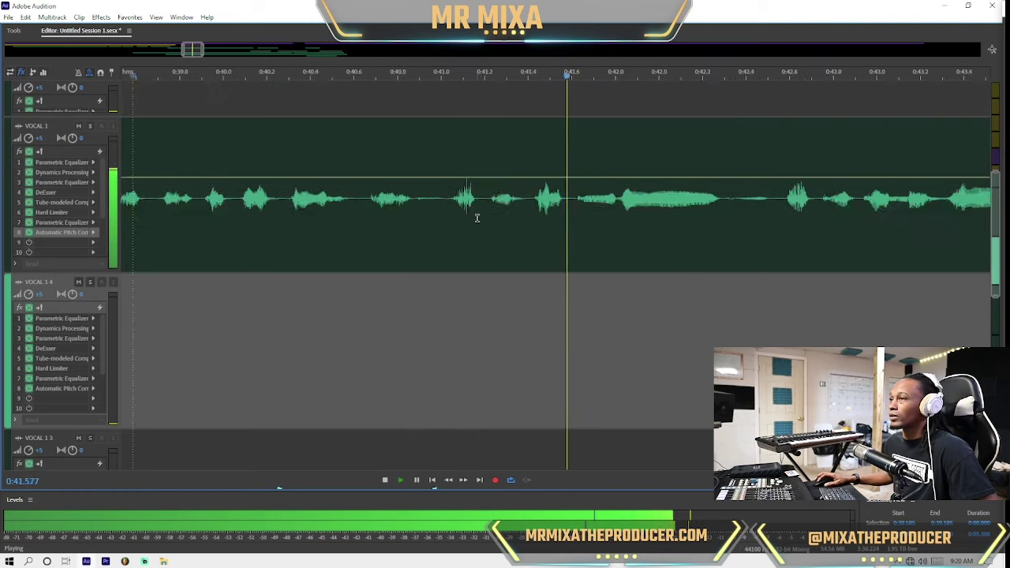
pyautogui.press('-')
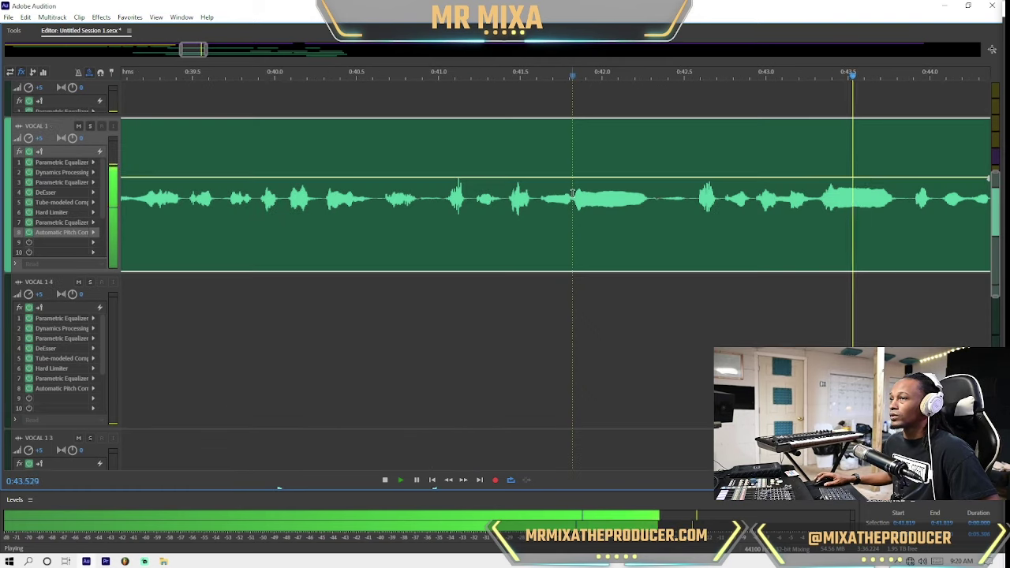
pyautogui.click(579, 195)
pyautogui.press('space')
pyautogui.click(691, 200)
pyautogui.hotkey('ctrl', 'k')
pyautogui.click(648, 213)
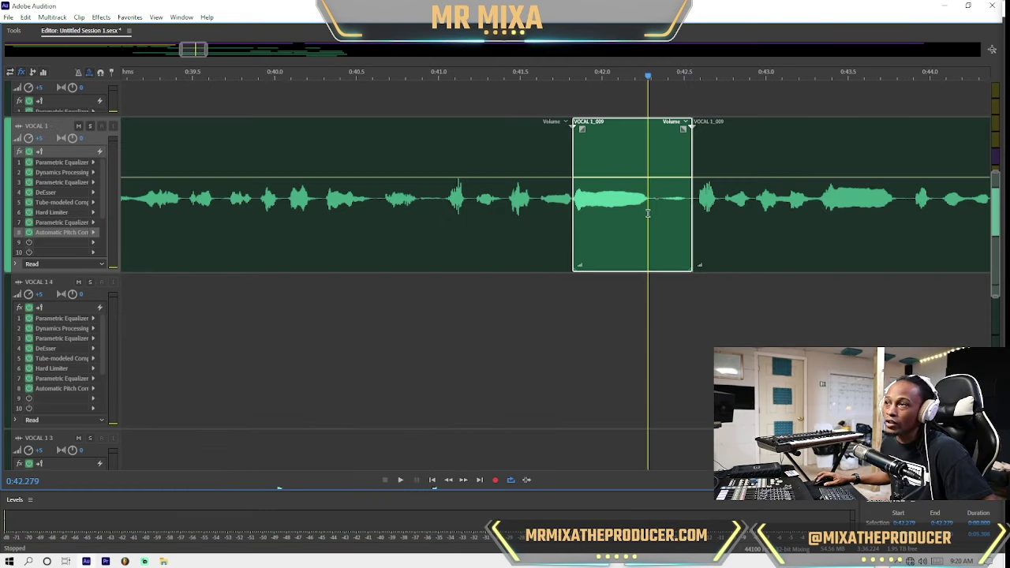
# Step: Lock the isolated held-note segment in time and copy it straight down to the VOCAL 1 4 track
pyautogui.click(645, 211)
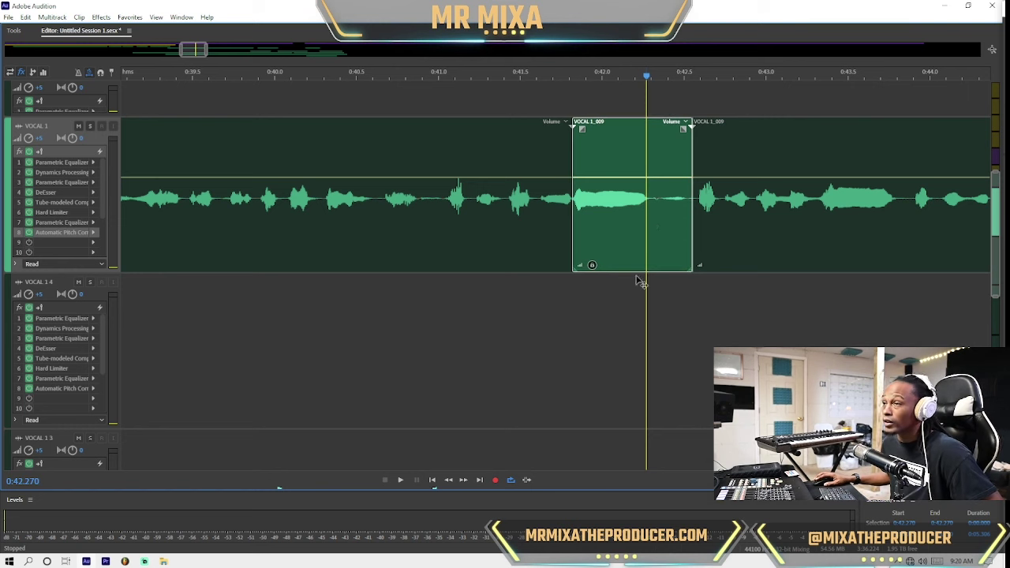
pyautogui.moveTo(636, 277); pyautogui.dragTo(635, 316)
# Step: Add an Analog Delay in slot 9 of VOCAL 1 4 with Dry Out at 0% and Wet Out at 44%
pyautogui.click(330, 315)
pyautogui.press('space')
pyautogui.click(93, 398)
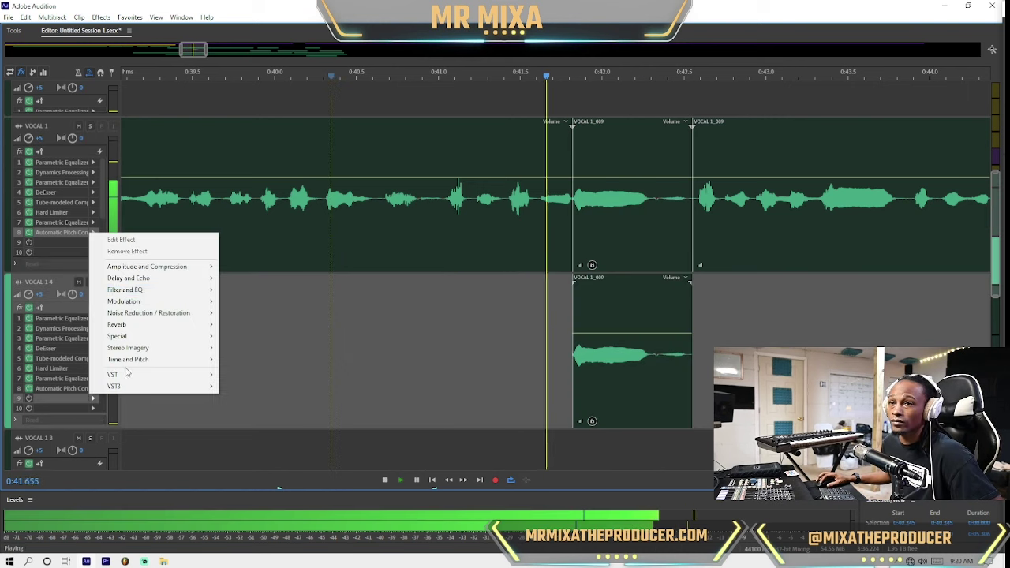
pyautogui.moveTo(158, 277)
pyautogui.click(253, 279)
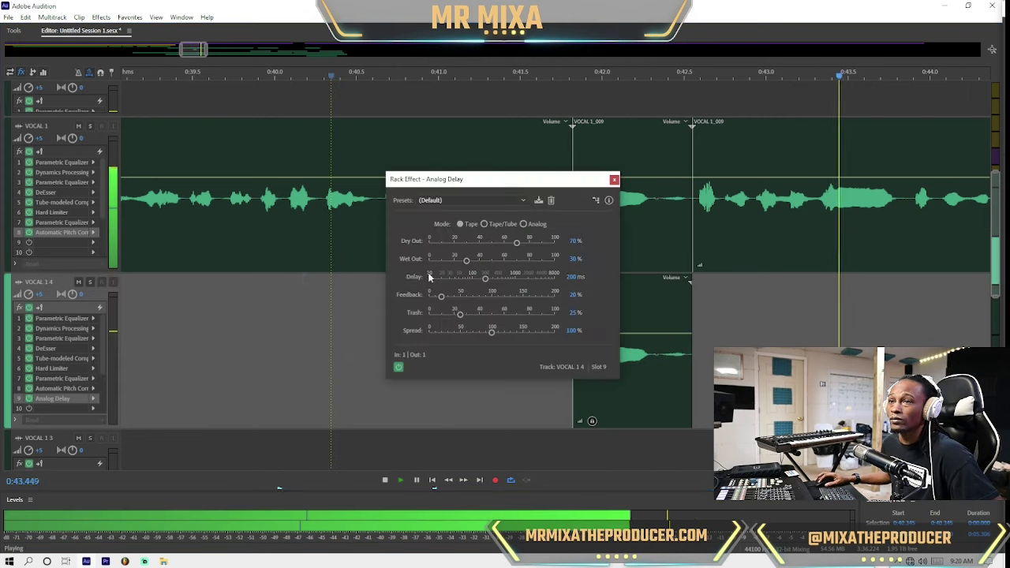
pyautogui.moveTo(516, 242); pyautogui.dragTo(350, 256)
pyautogui.press('space')
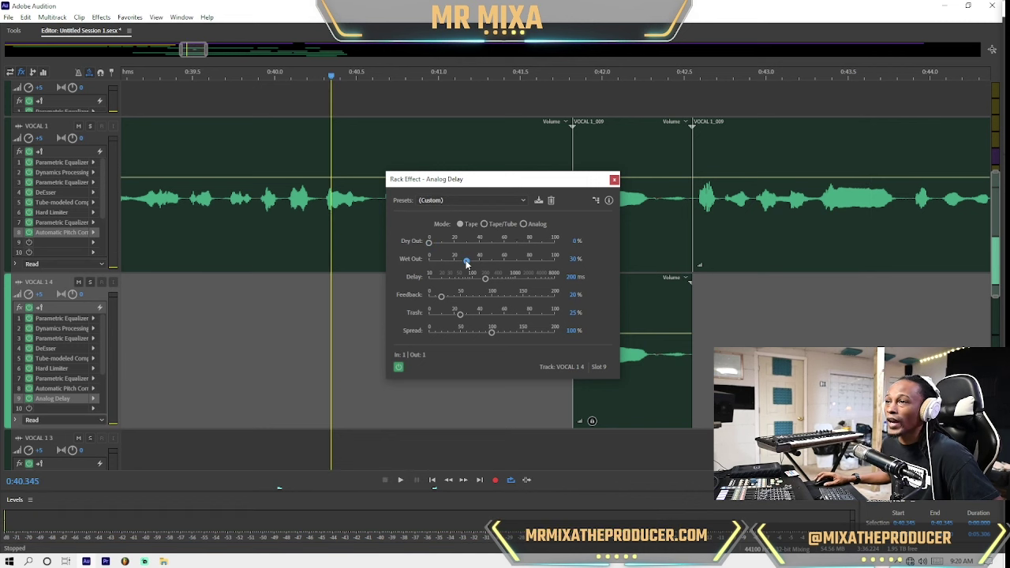
pyautogui.moveTo(483, 265); pyautogui.dragTo(482, 267)
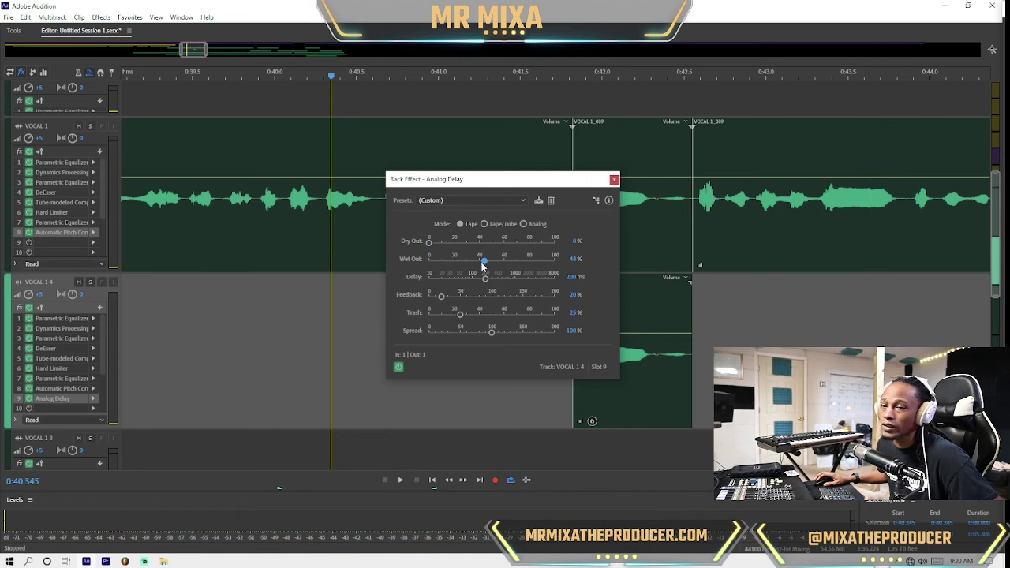
# Step: Play the delayed vocal and set the Analog Delay time to 400 ms
pyautogui.press('space')
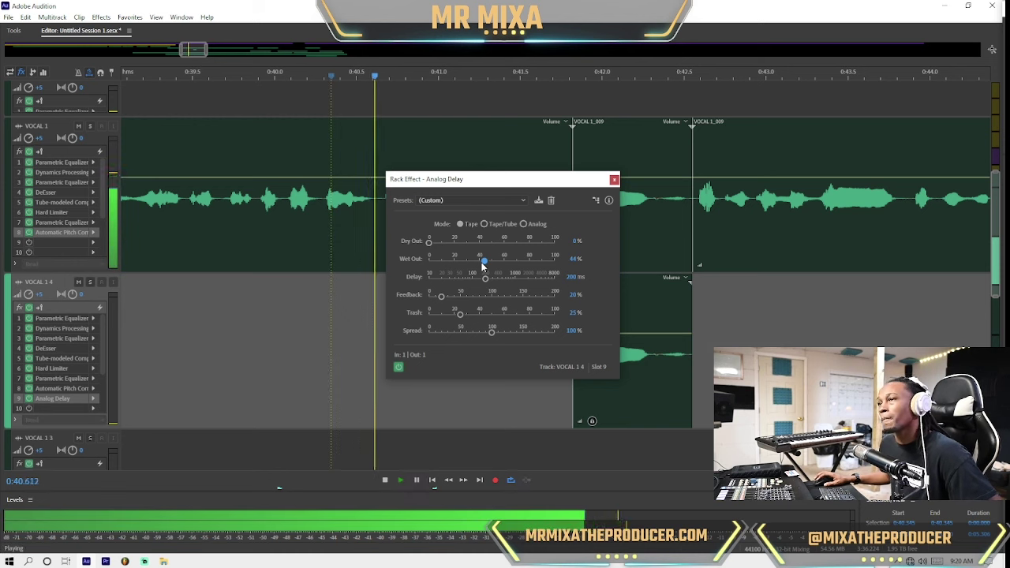
pyautogui.click(568, 276)
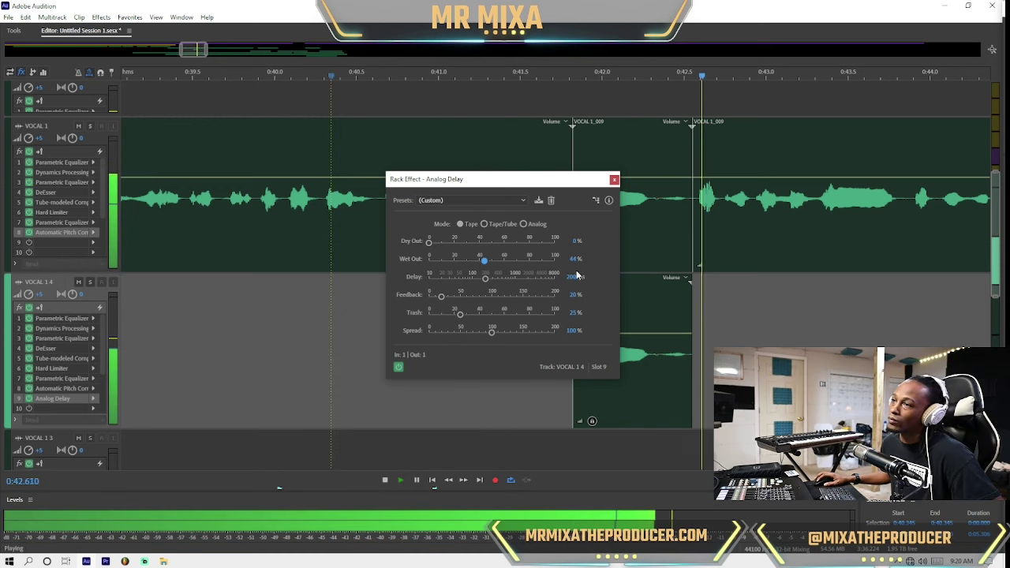
pyautogui.write('4')
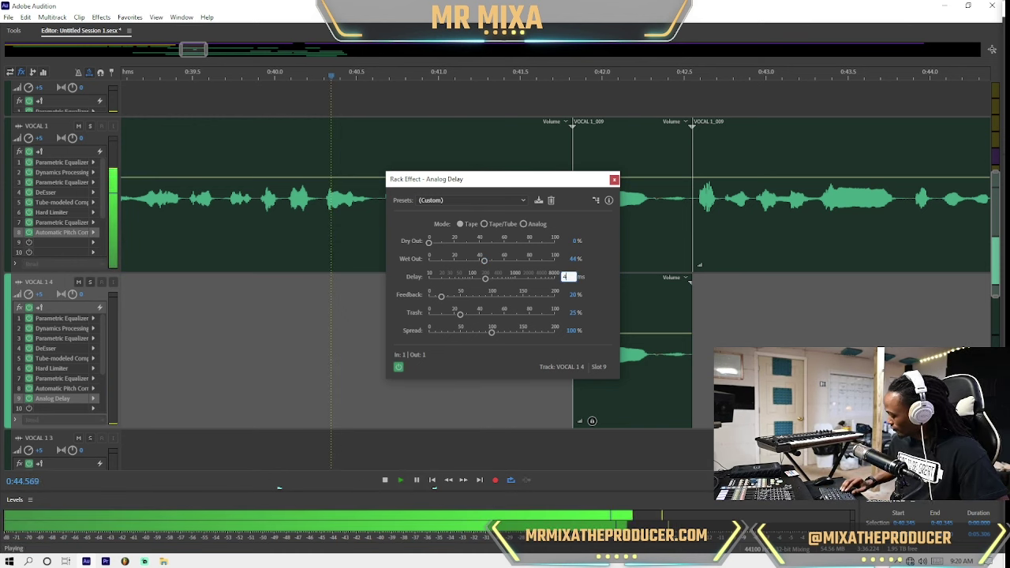
pyautogui.write('00')
pyautogui.press('Return')
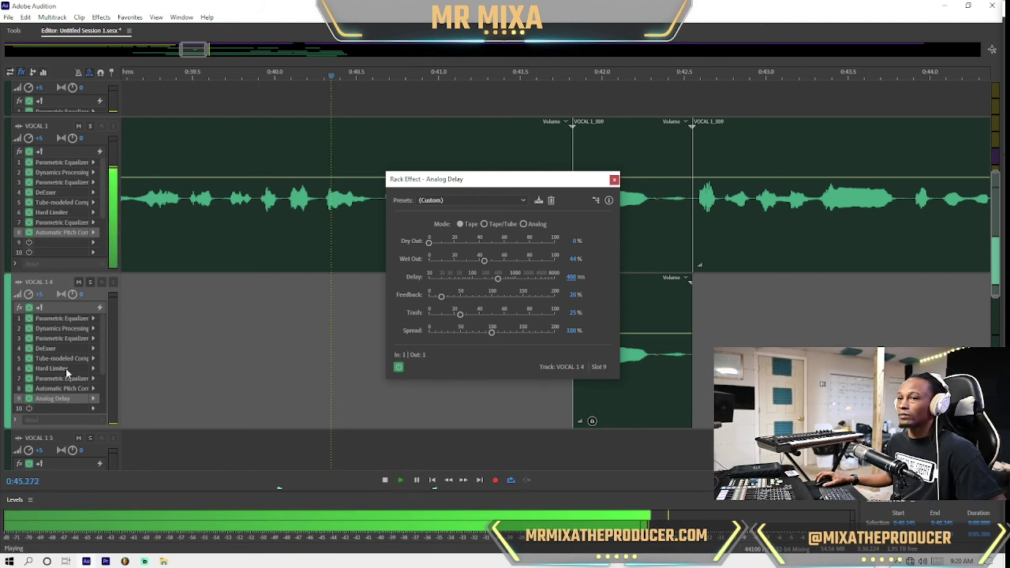
# Step: Add a Parametric Equalizer in slot 10 of VOCAL 1 4 with a 265 Hz high-pass and 3488 Hz low-pass, both 24dB/Oct
pyautogui.click(93, 409)
pyautogui.moveTo(182, 300)
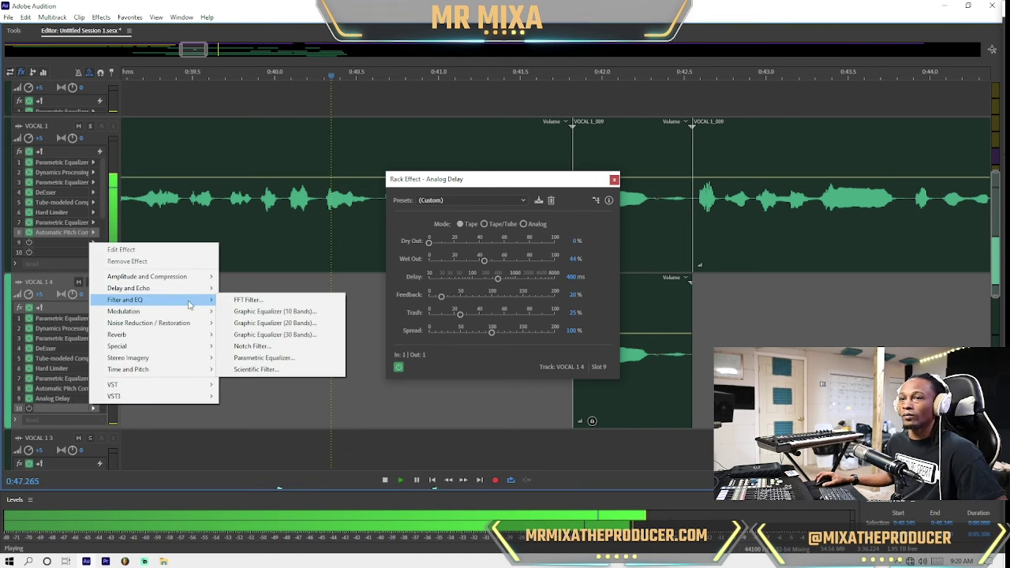
pyautogui.click(289, 359)
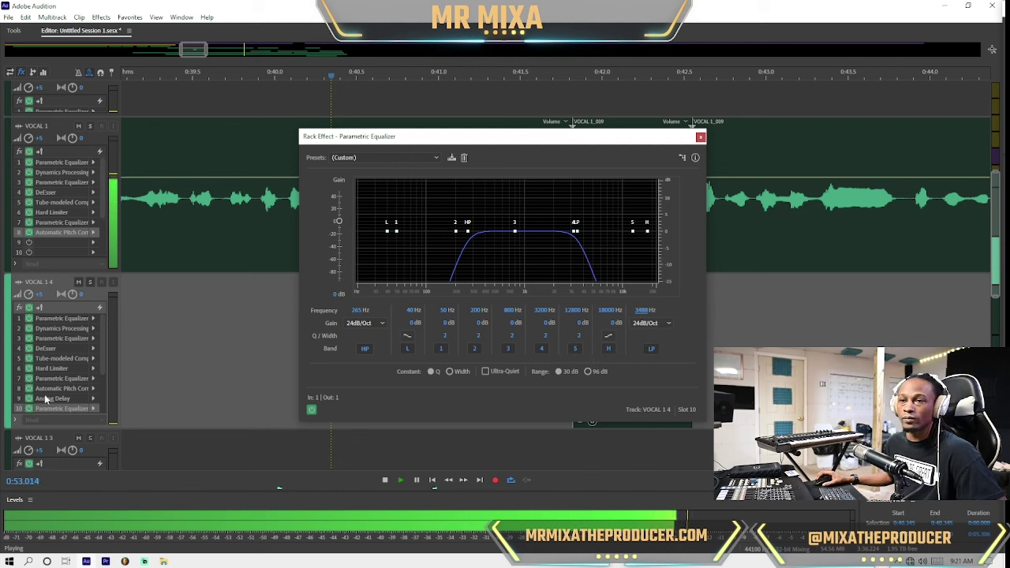
# Step: Add a Studio Reverb in slot 11 of VOCAL 1 4 with Wet at 29.6% and Early Reflections at 71.5%
pyautogui.scroll(3, 92, 389)
pyautogui.click(99, 376)
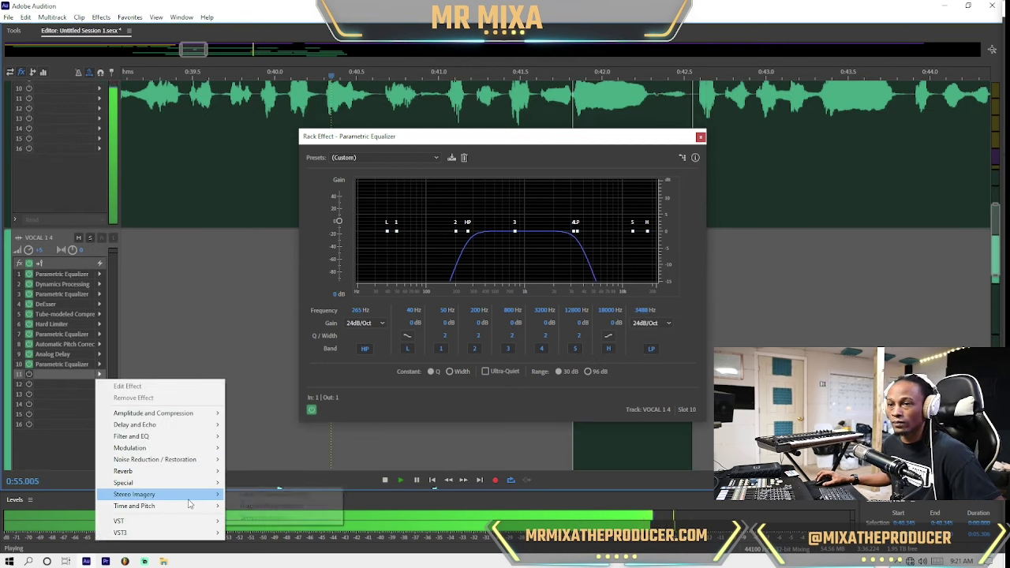
pyautogui.moveTo(203, 471)
pyautogui.click(294, 506)
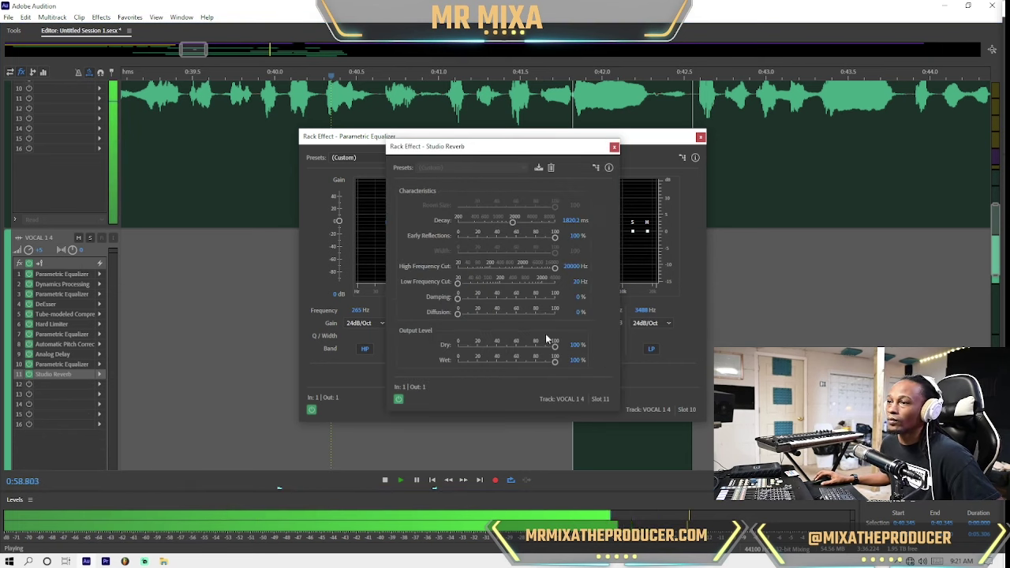
pyautogui.moveTo(489, 366); pyautogui.dragTo(483, 363)
pyautogui.press('space')
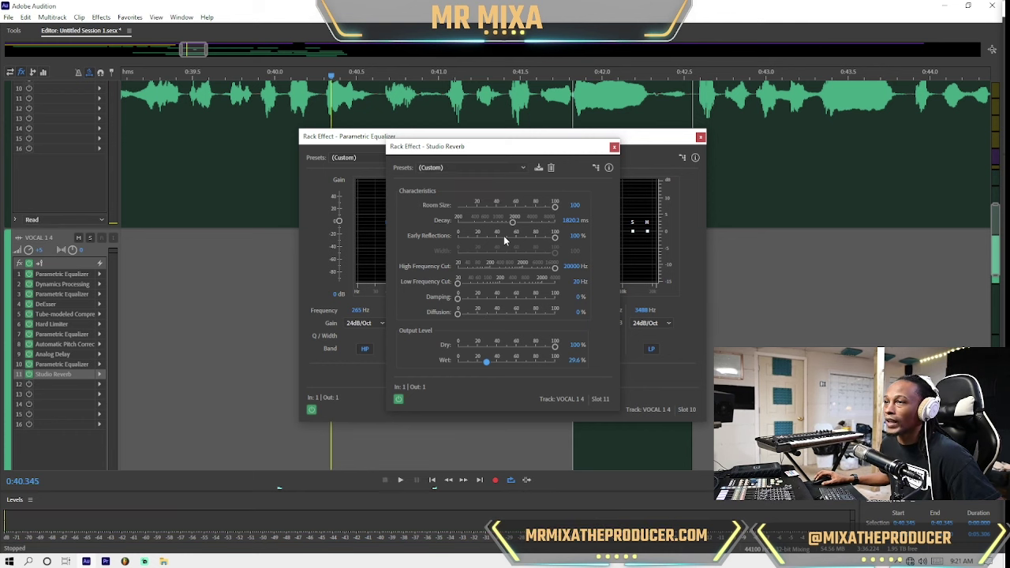
pyautogui.moveTo(555, 238); pyautogui.dragTo(527, 239)
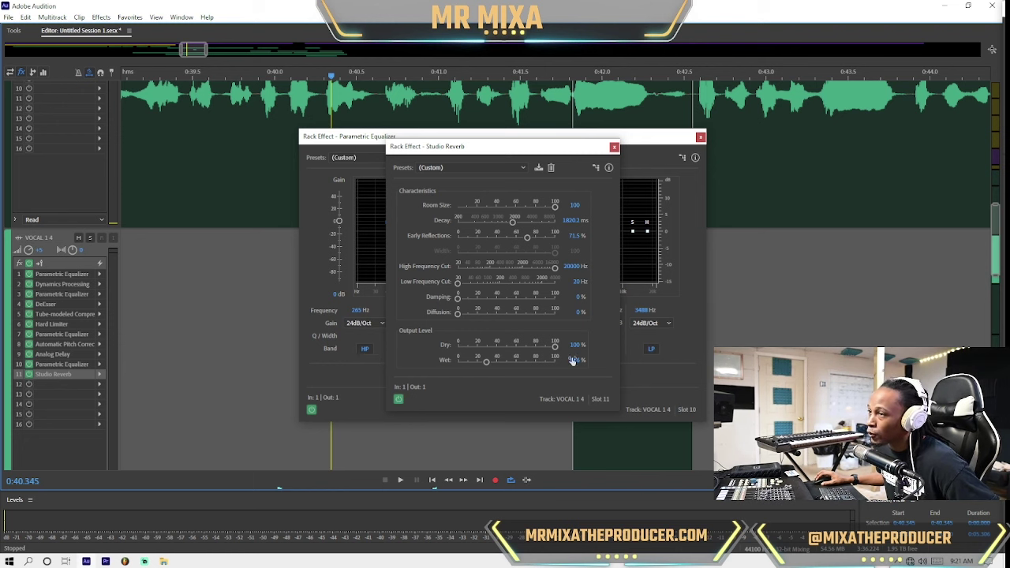
# Step: Set the Studio Reverb's Wet level to 45.2% while the vocal plays and close all open effect windows
pyautogui.press('space')
pyautogui.moveTo(487, 365); pyautogui.dragTo(483, 361)
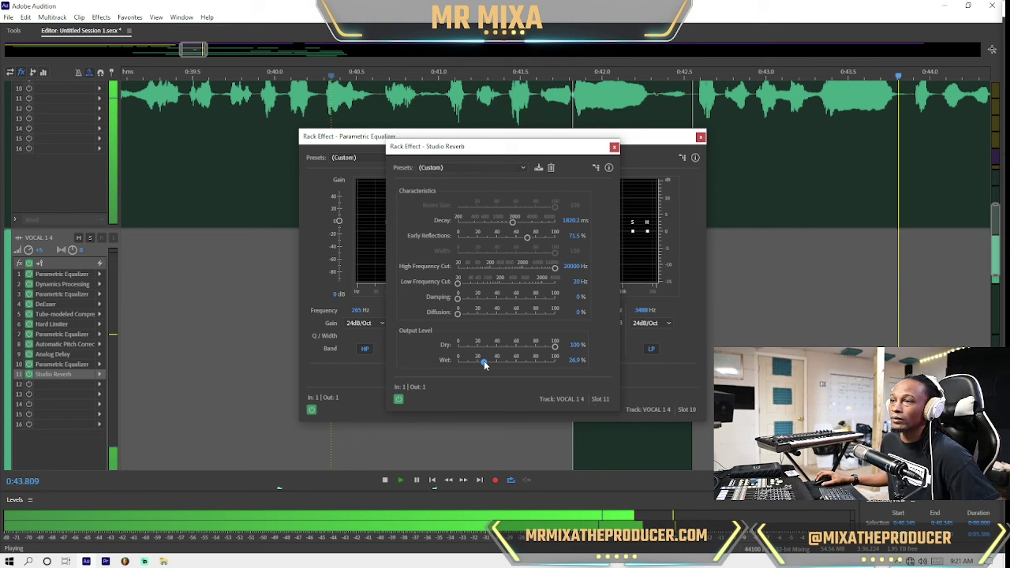
pyautogui.moveTo(484, 361); pyautogui.dragTo(501, 365)
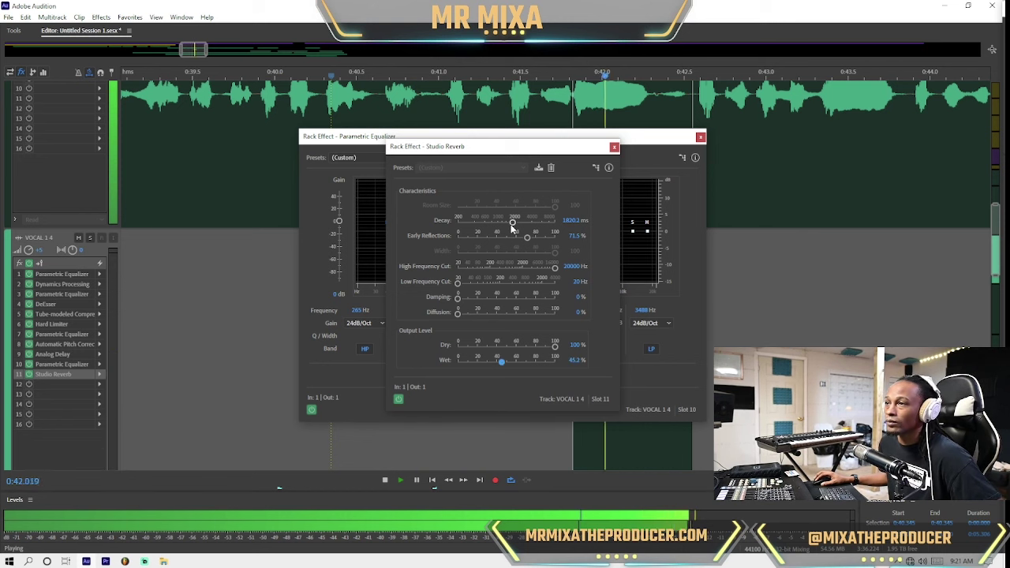
pyautogui.click(700, 138)
pyautogui.click(614, 147)
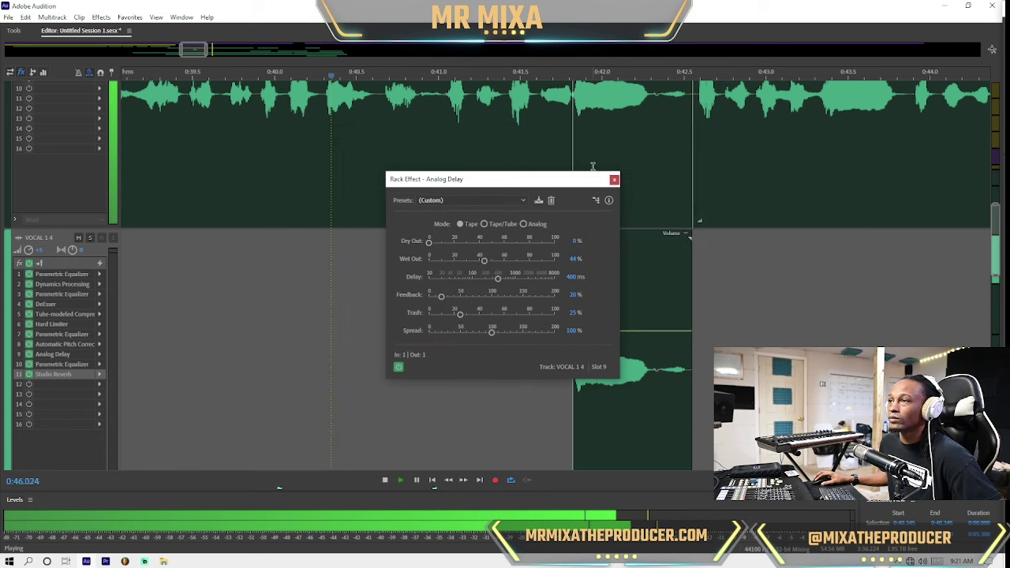
pyautogui.click(613, 180)
# Step: Play the session from about 0:41.57 to hear the delay throw and follow the rest of the VOCAL 1 verse
pyautogui.click(531, 139)
pyautogui.scroll(2, 681, 190)
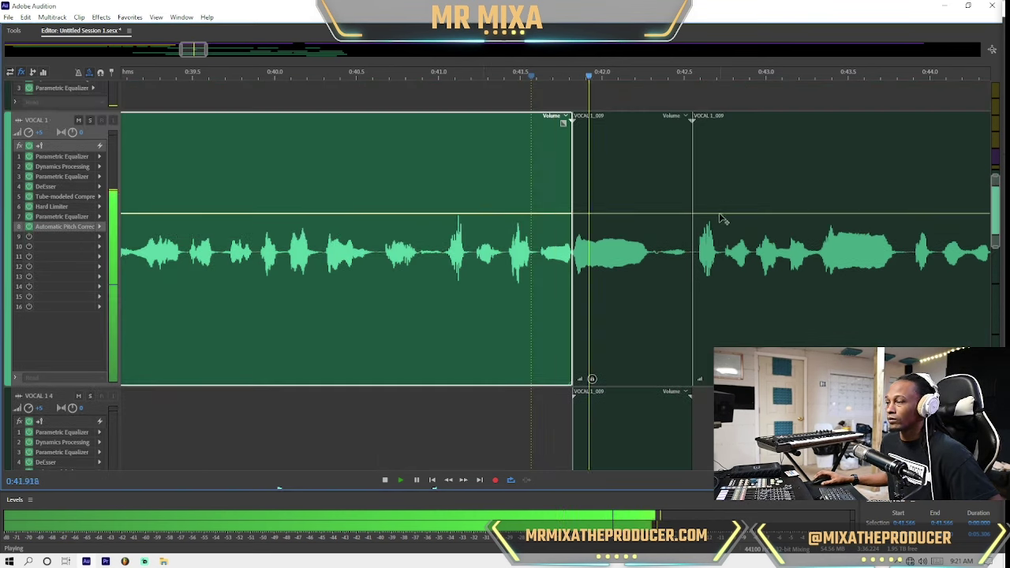
pyautogui.press('-')
pyautogui.press('-')
pyautogui.press('-')
pyautogui.press('-')
pyautogui.press('-')
pyautogui.press('-')
pyautogui.press('=')
pyautogui.press('=')
pyautogui.press('=')
pyautogui.press('=')
pyautogui.scroll(-2, 621, 280)
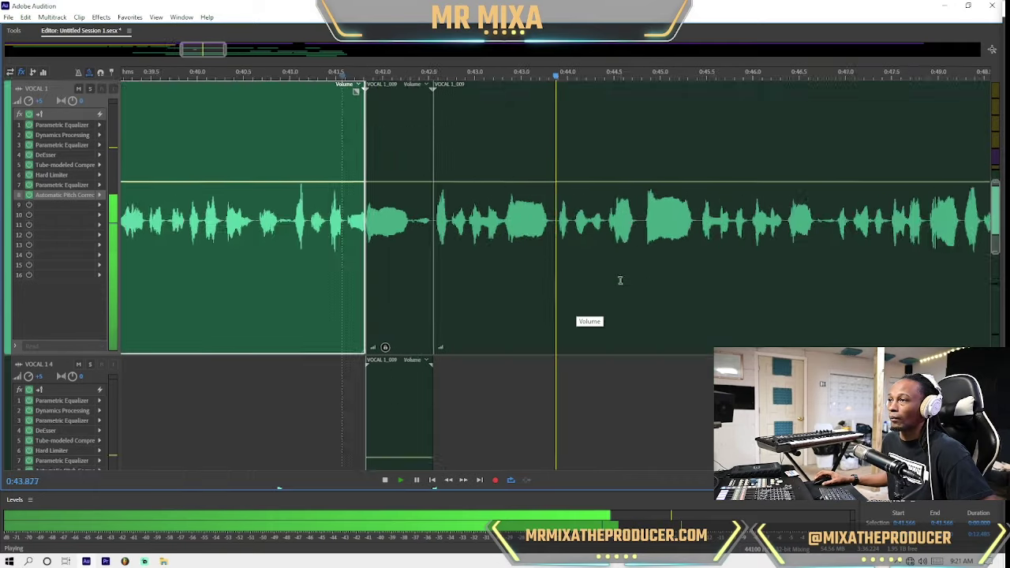
pyautogui.press('-')
pyautogui.press('-')
pyautogui.press('-')
pyautogui.press('-')
pyautogui.press('-')
pyautogui.scroll(8, 666, 264)
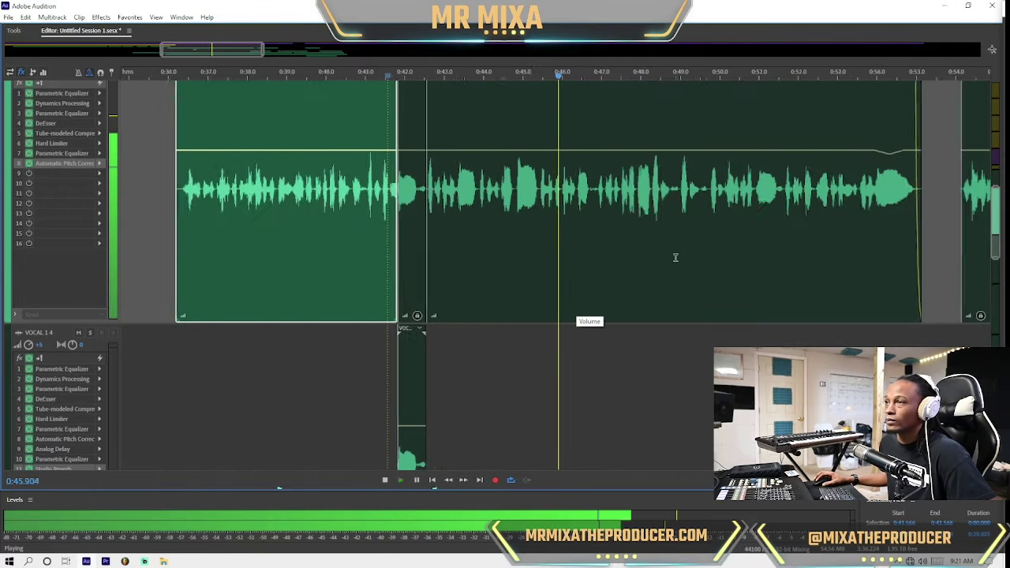
pyautogui.scroll(-4, 676, 257)
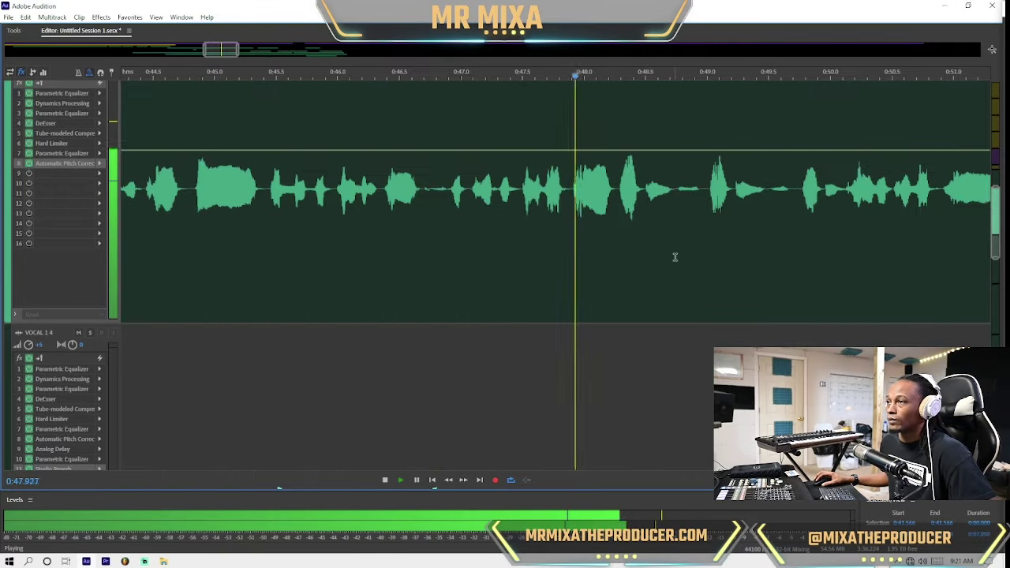
pyautogui.scroll(3, 669, 256)
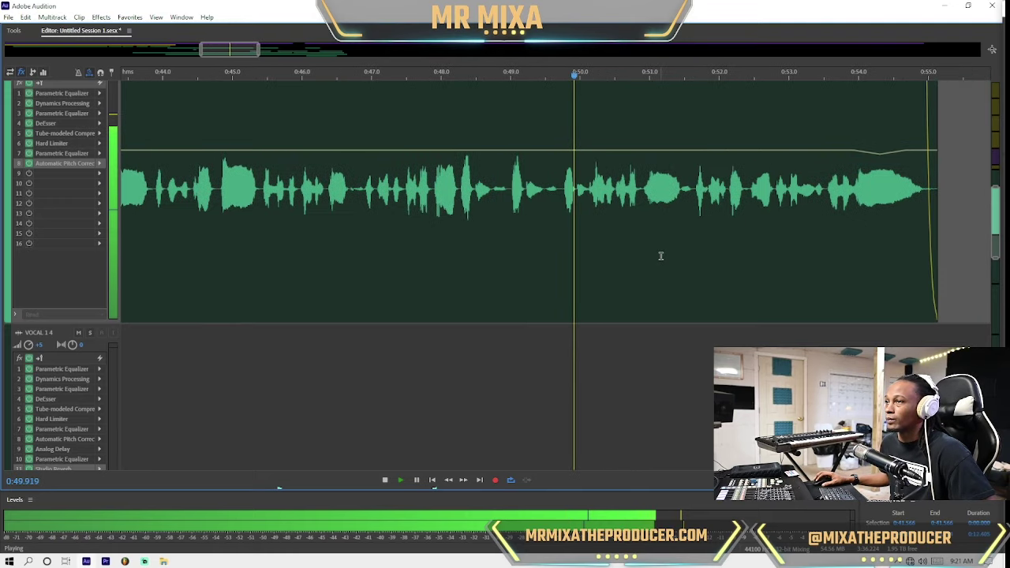
# Step: Replay VOCAL 1 from about 0:45.56 and split out the phrase between about 0:48.3 and 0:49.7
pyautogui.click(223, 229)
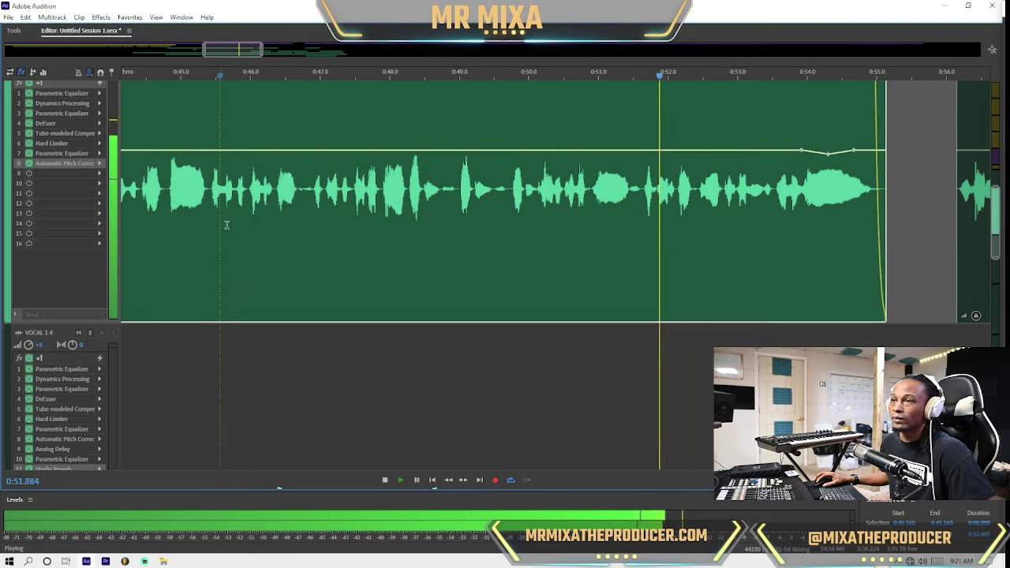
pyautogui.press('space')
pyautogui.press('space')
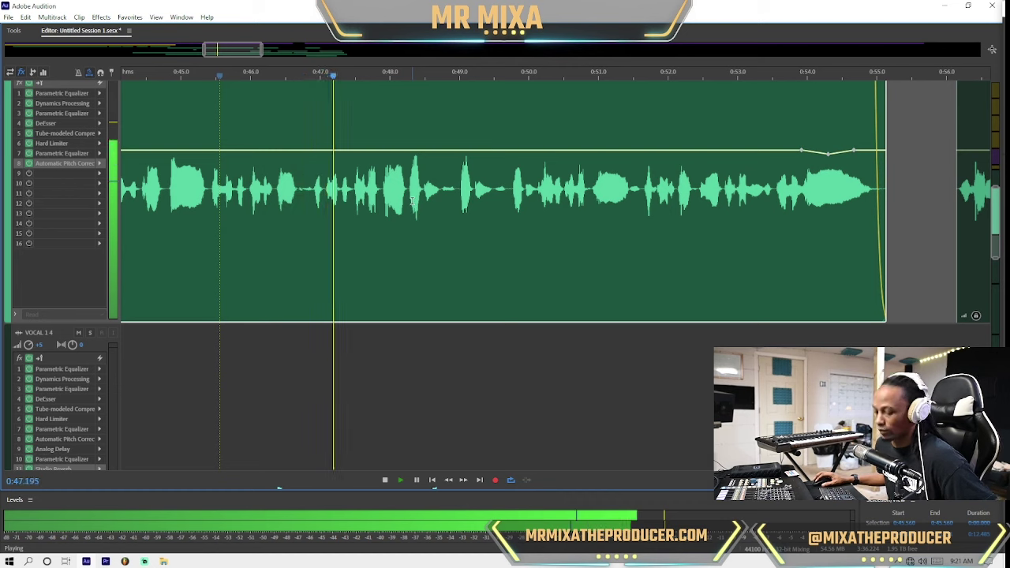
pyautogui.scroll(2, 513, 221)
pyautogui.moveTo(634, 202); pyautogui.dragTo(772, 209)
pyautogui.press('space')
pyautogui.hotkey('ctrl', 'k')
# Step: Lock the split phrase in time, copy it straight down to VOCAL 1 4, and play from about 0:47.6
pyautogui.click(713, 207)
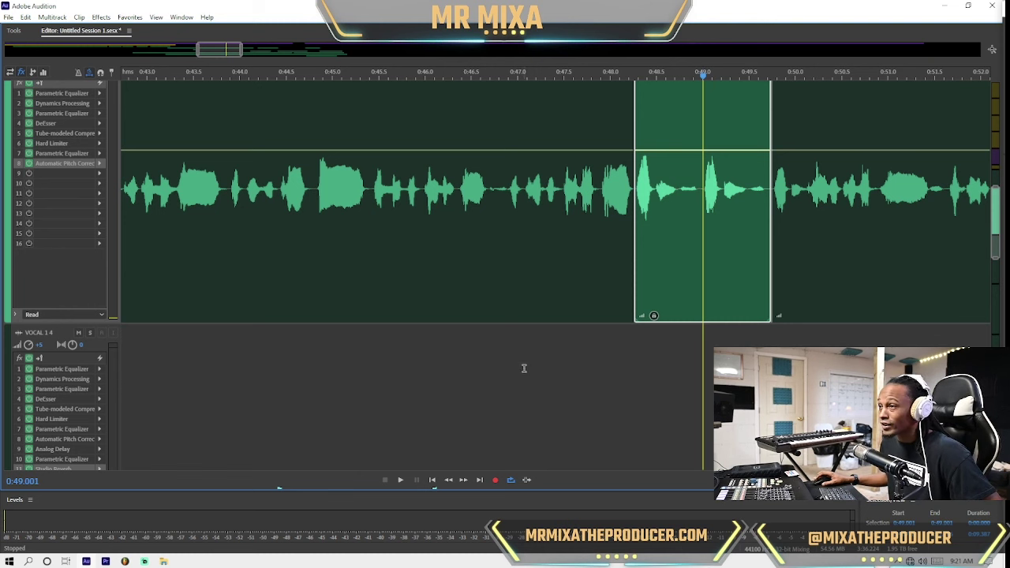
pyautogui.moveTo(645, 287); pyautogui.dragTo(645, 426)
pyautogui.click(570, 399)
pyautogui.press('space')
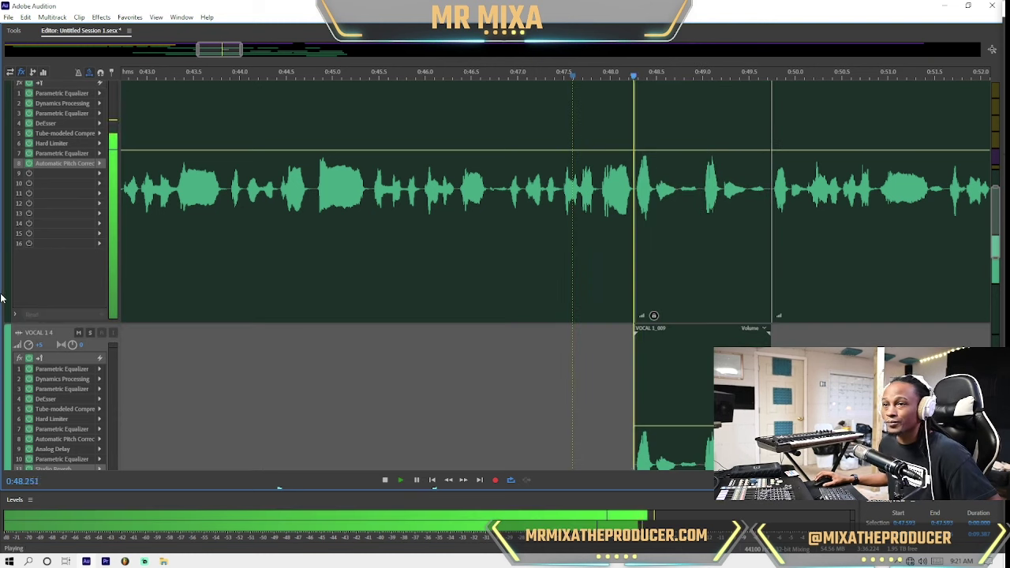
pyautogui.scroll(-3, 15, 294)
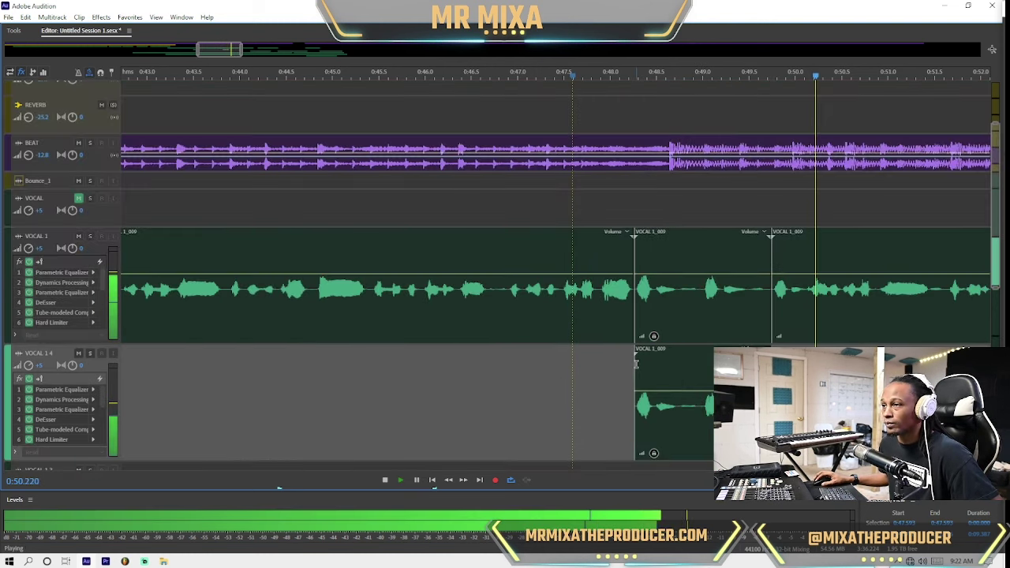
# Step: Trim the start of the copied VOCAL 1 4 clip to about 0:49.0 and replay the passage
pyautogui.moveTo(634, 365); pyautogui.dragTo(698, 378)
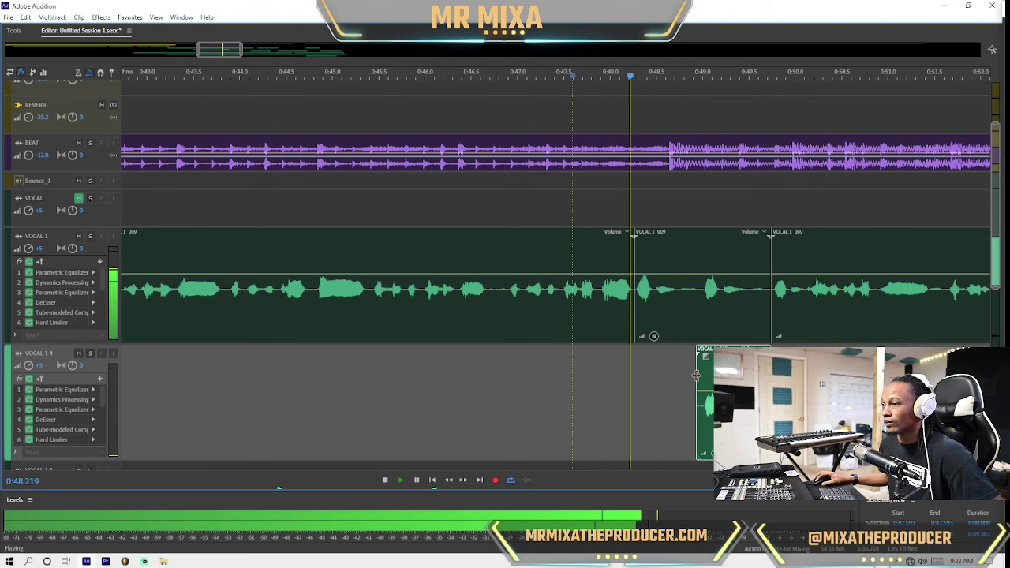
pyautogui.press('space')
pyautogui.press('space')
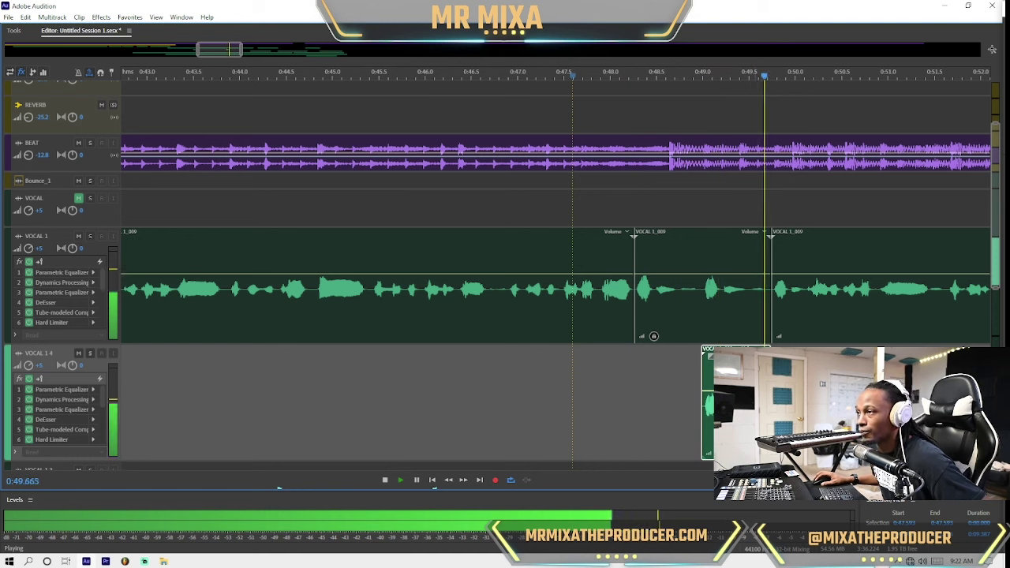
# Step: Toggle the BEAT track's mute during playback to audition a beat dropout around the 0:48 to 0:50 throw
pyautogui.click(79, 143)
pyautogui.click(79, 143)
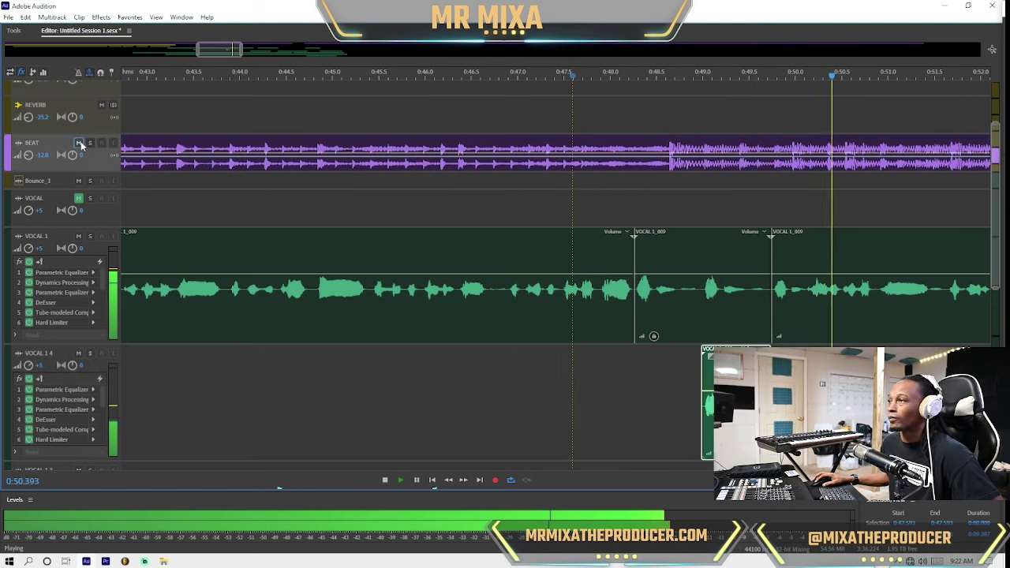
pyautogui.press('space')
pyautogui.press('space')
pyautogui.click(79, 144)
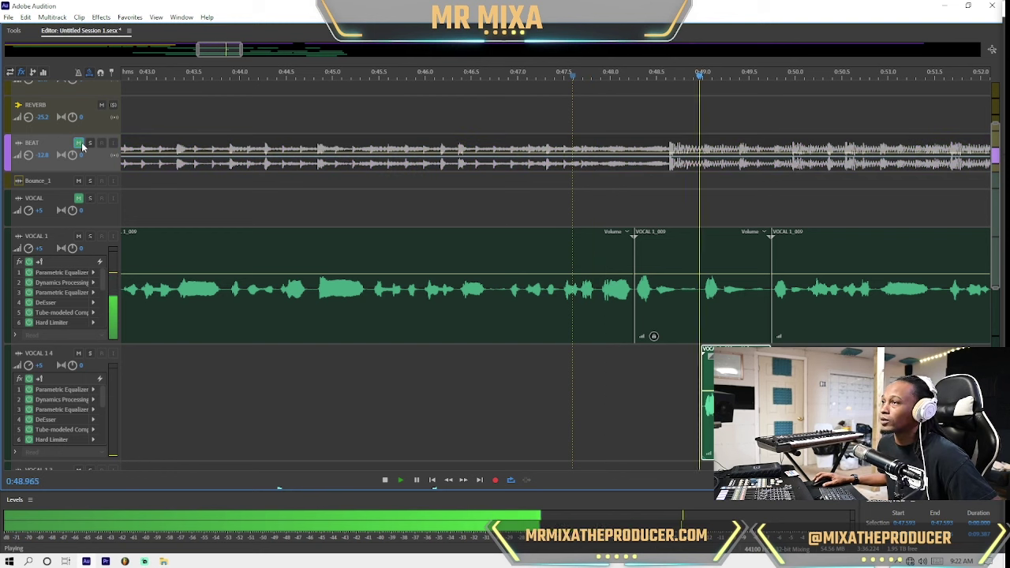
pyautogui.click(79, 144)
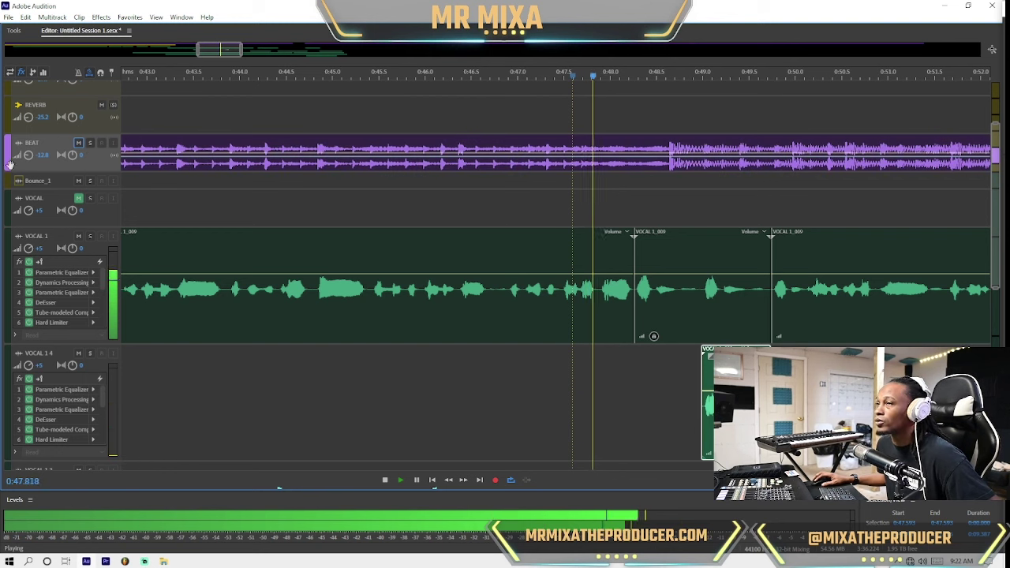
pyautogui.click(79, 143)
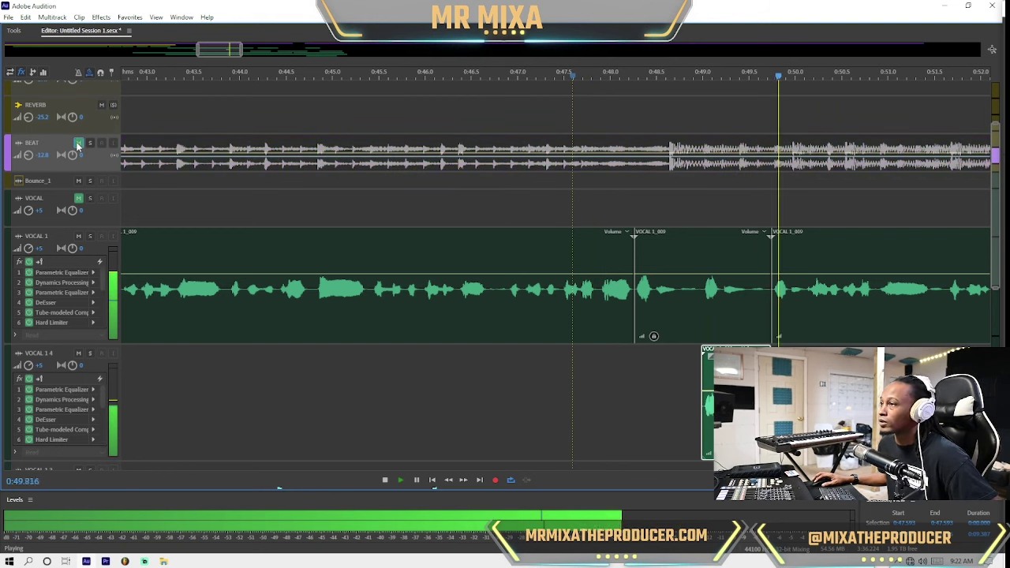
pyautogui.click(78, 143)
pyautogui.click(312, 203)
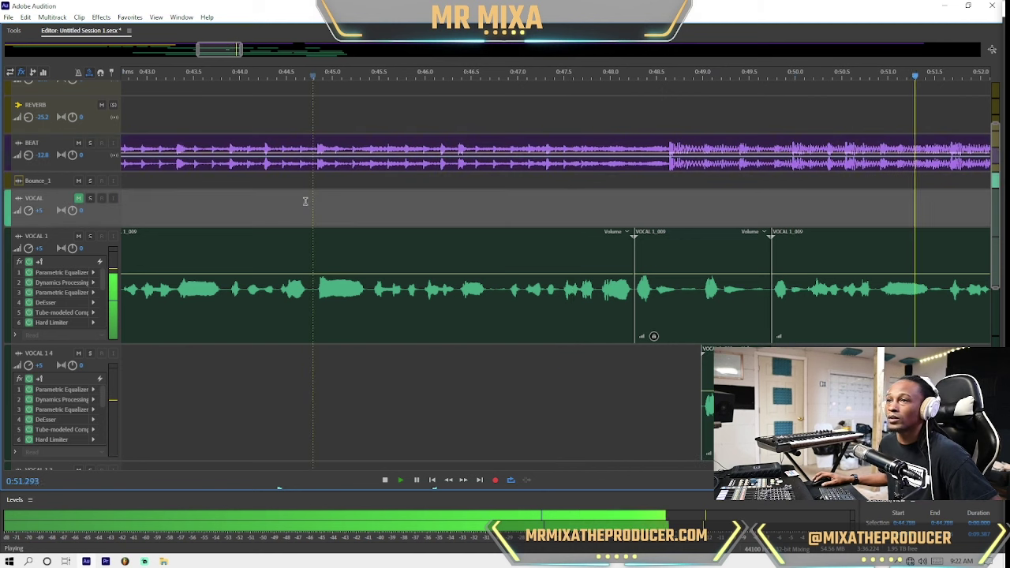
pyautogui.click(79, 144)
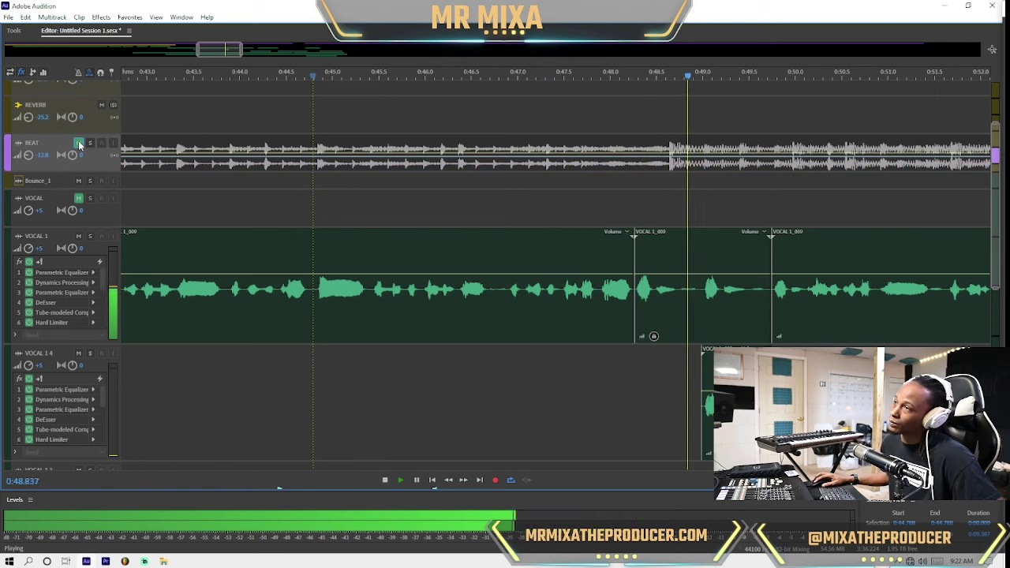
pyautogui.click(79, 143)
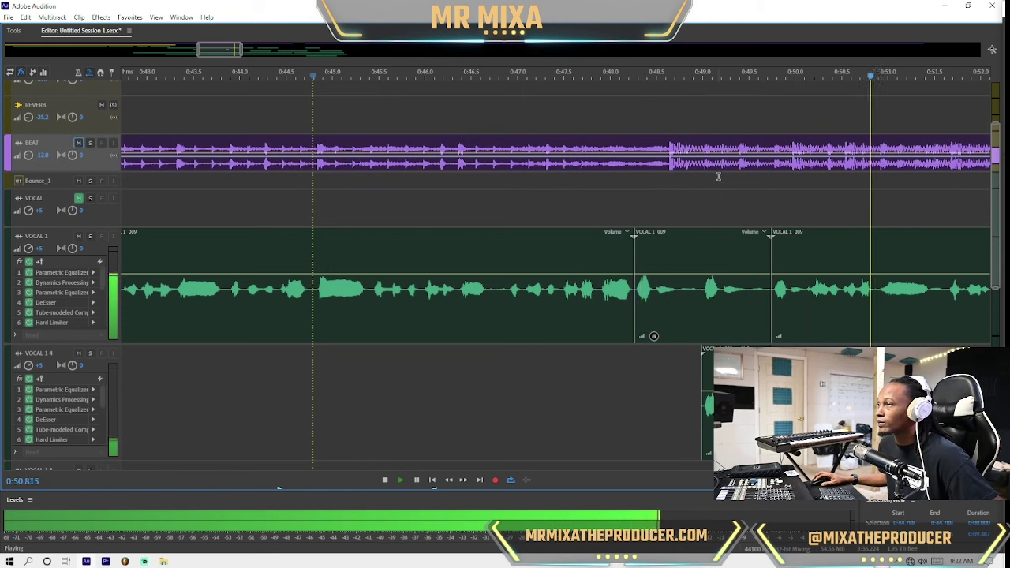
# Step: Delete the BEAT section from about 0:48.27 to 0:49.38 and play from about 0:44.84
pyautogui.moveTo(738, 166); pyautogui.dragTo(634, 177)
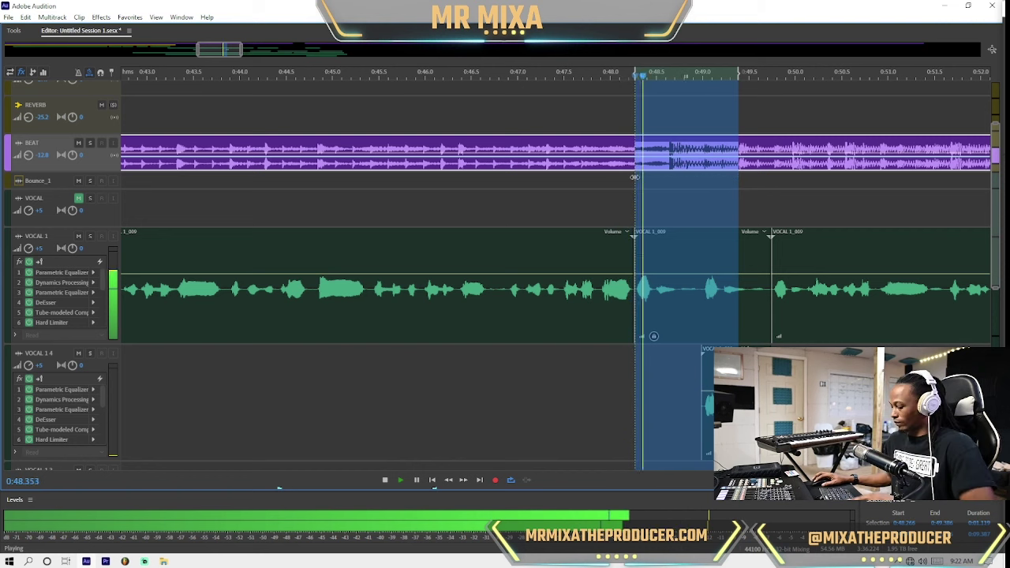
pyautogui.press('Delete')
pyautogui.click(318, 192)
pyautogui.scroll(2, 110, 153)
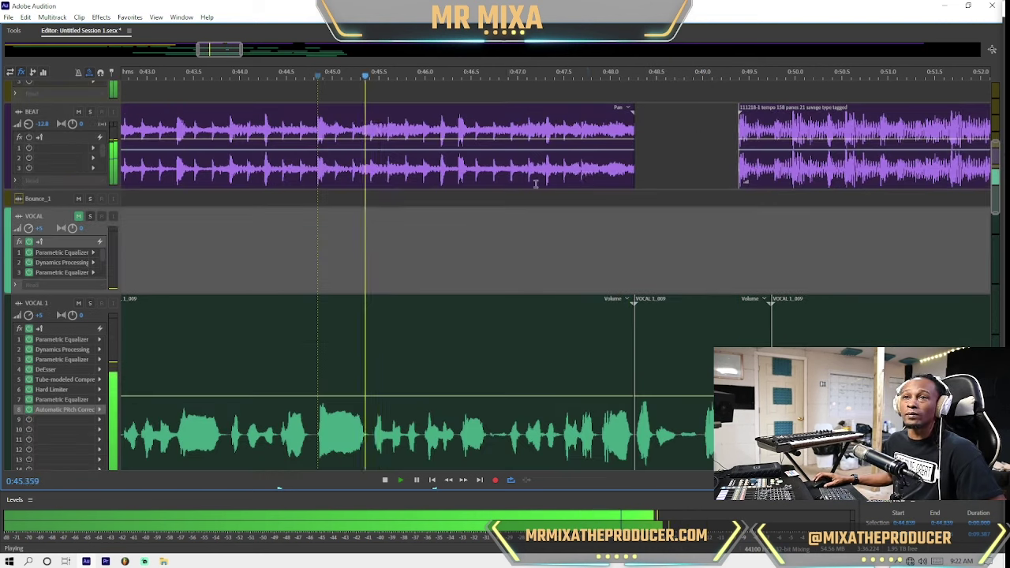
# Step: Add a short fade-out to the BEAT clip's end before the gap and split off about its last 0.3 s
pyautogui.click(617, 116)
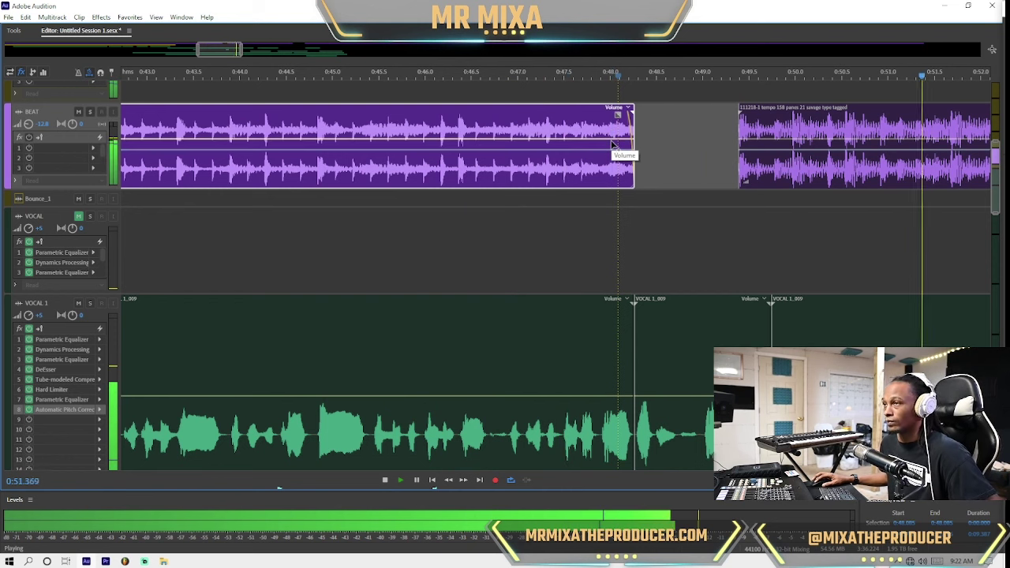
pyautogui.click(591, 196)
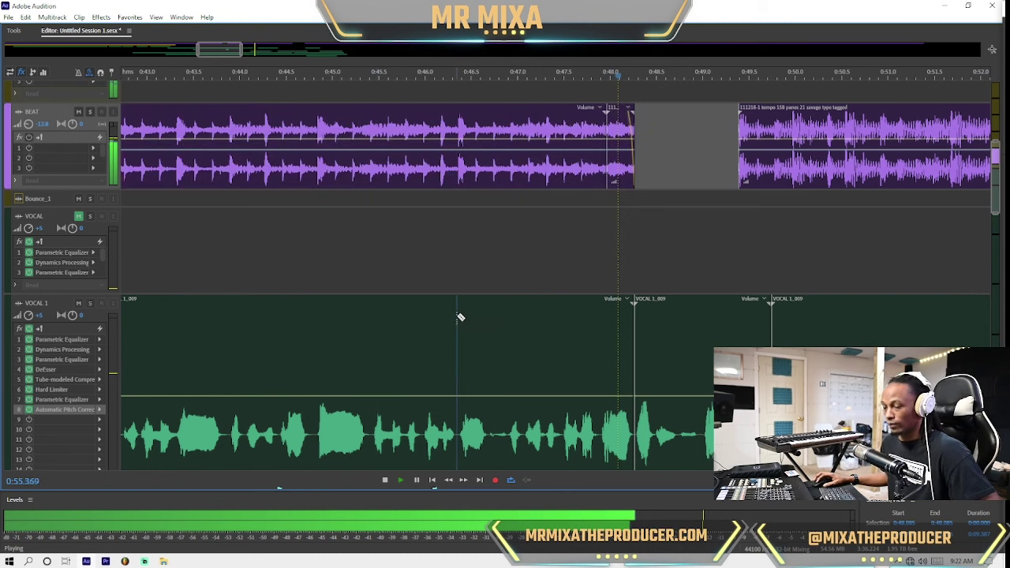
# Step: Convert the short split-off BEAT clip just before the gap to a unique copy
pyautogui.click(621, 163)
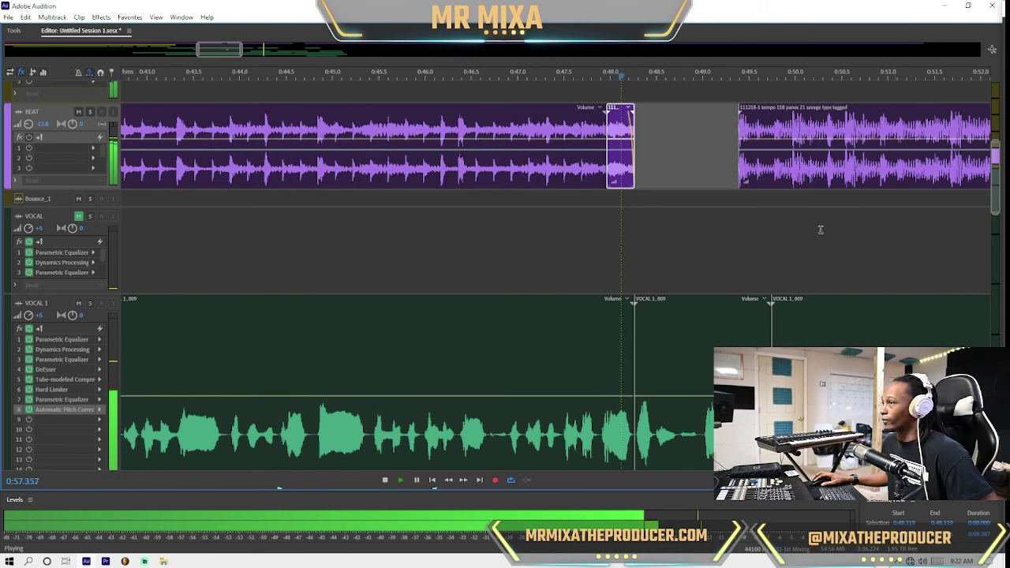
pyautogui.rightClick(626, 170)
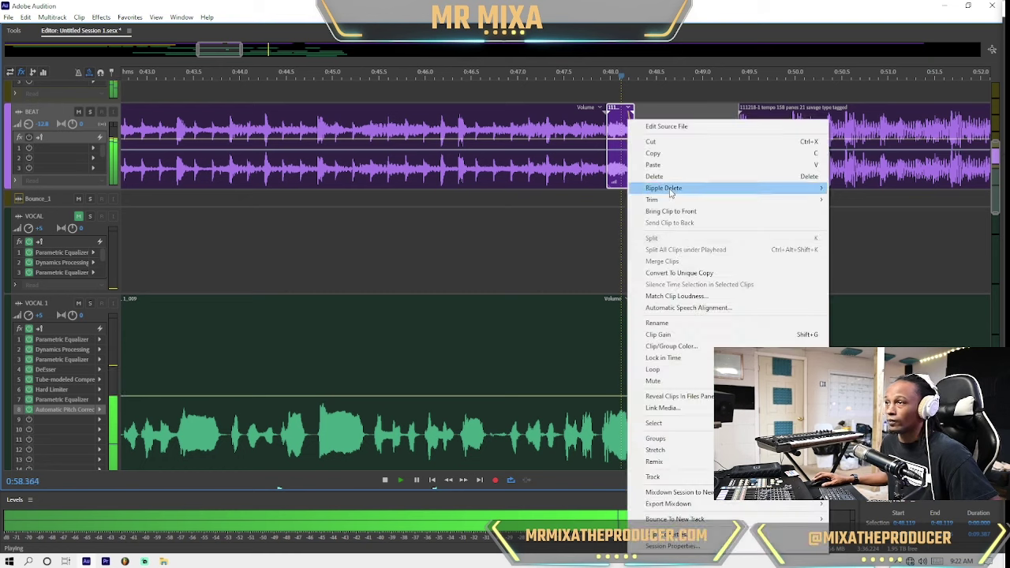
pyautogui.click(663, 271)
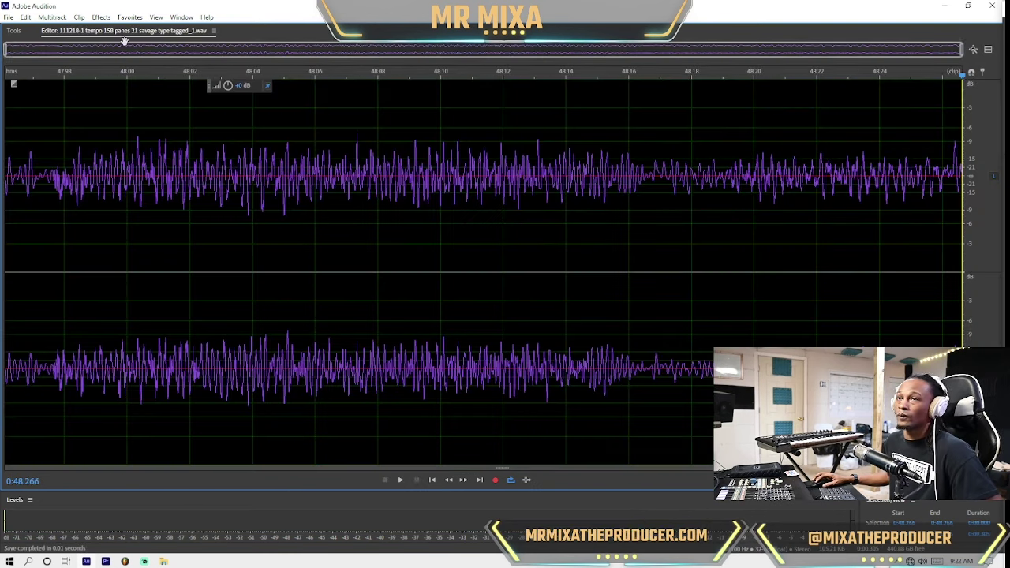
# Step: Apply the Pitch Bender process with the Turntable Losing Power preset and Near Perfect quality to the copied BEAT snippet
pyautogui.click(101, 16)
pyautogui.moveTo(224, 249)
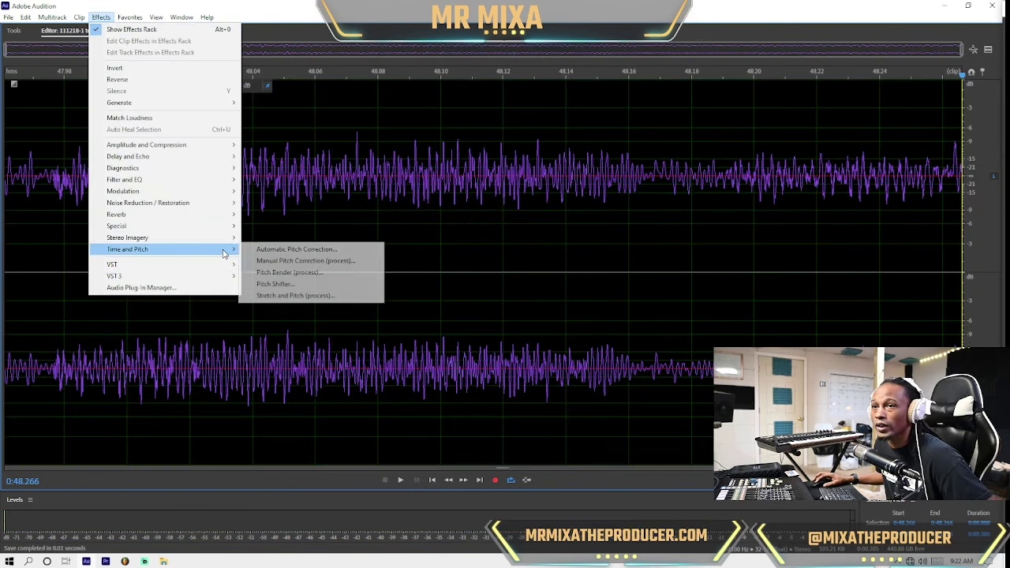
pyautogui.click(344, 273)
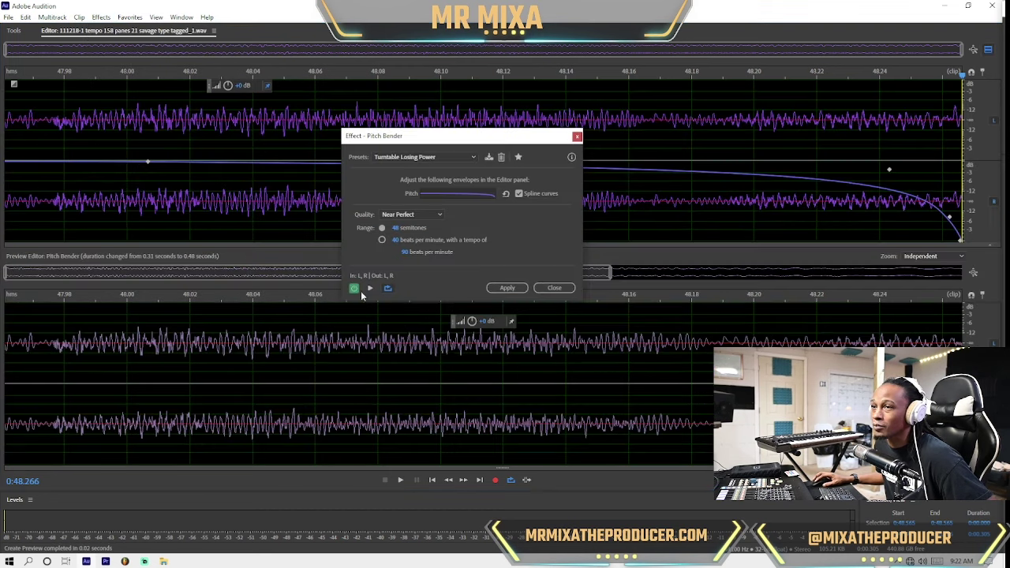
pyautogui.click(506, 289)
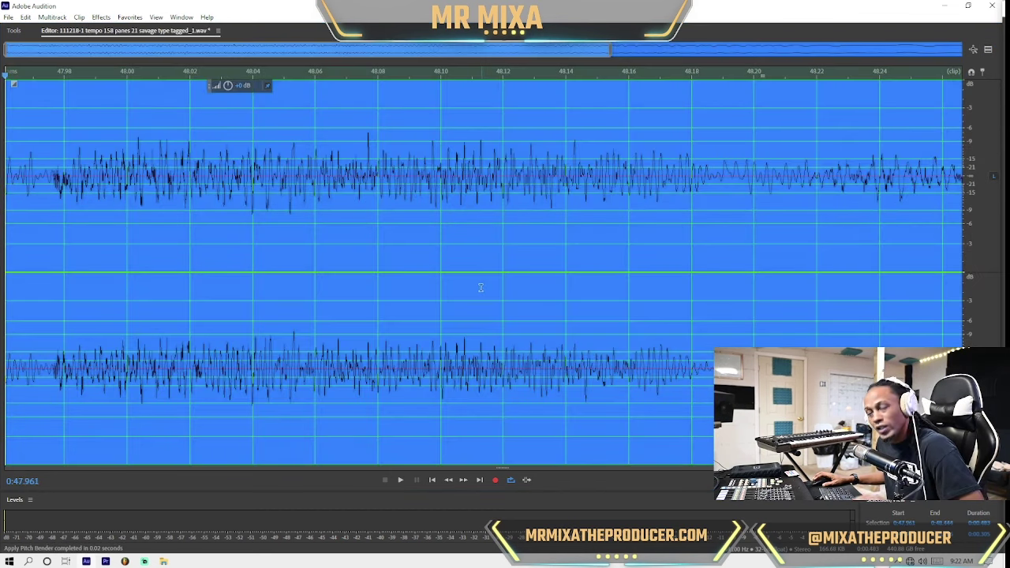
# Step: Return to the multitrack session and play the beat dropout from about 0:45.5
pyautogui.press('8')
pyautogui.click(380, 230)
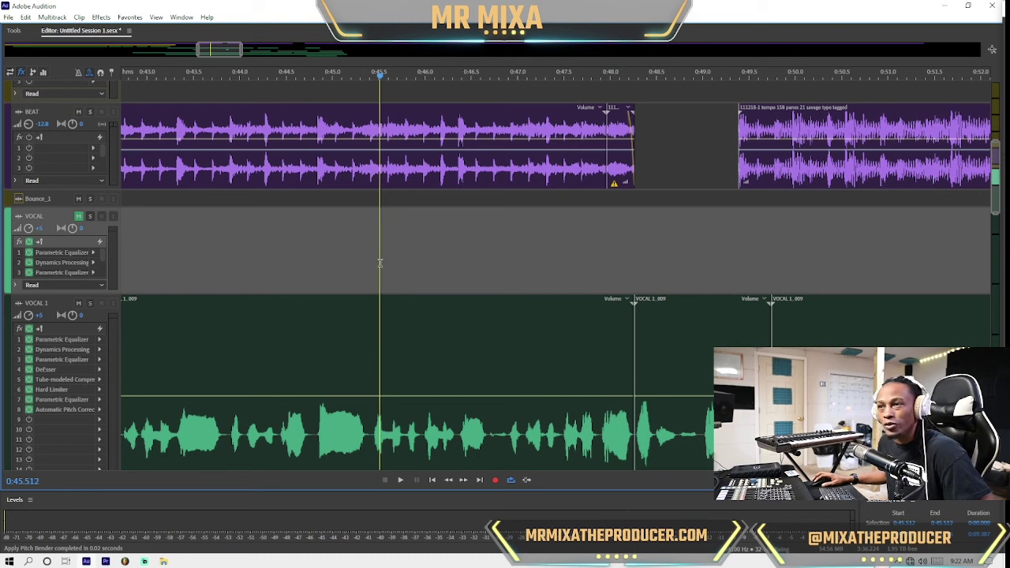
pyautogui.press('space')
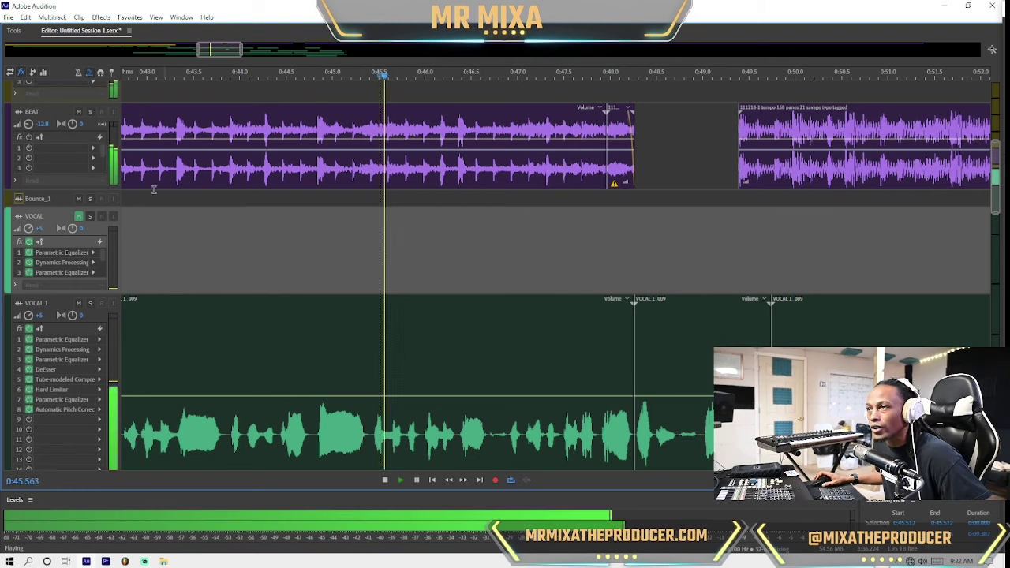
# Step: Extend the end of the pitch-bent BEAT clip to about 0:48.4, into the gap
pyautogui.scroll(2, 102, 150)
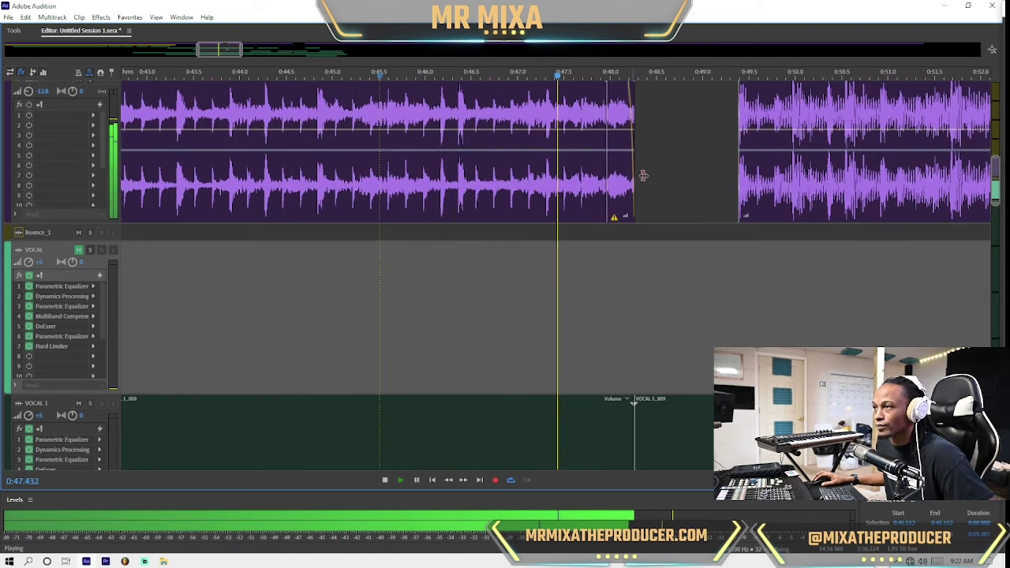
pyautogui.moveTo(634, 175); pyautogui.dragTo(650, 183)
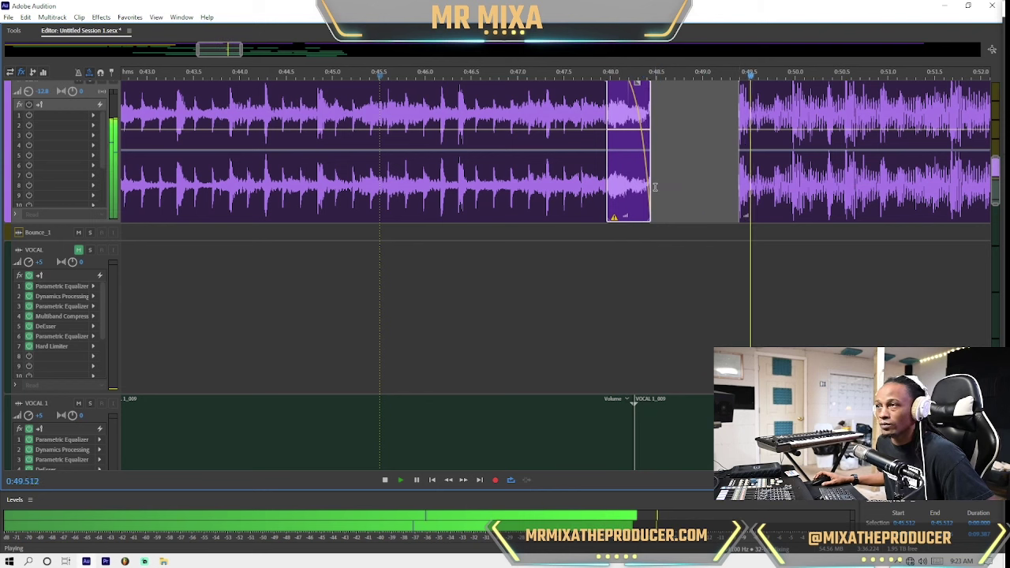
pyautogui.click(697, 186)
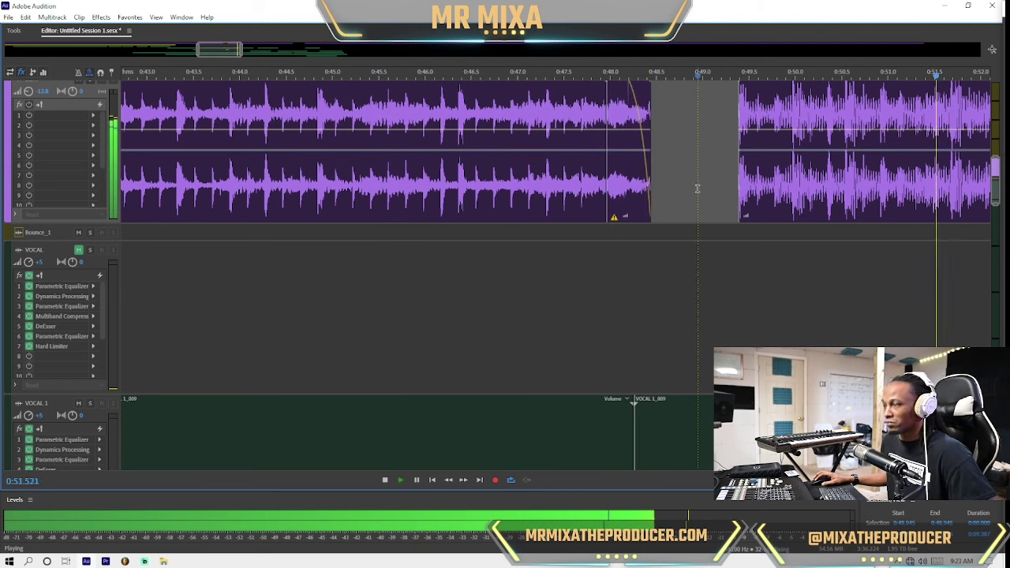
# Step: Examine the whole session during playback, looking over the VOCAL 1 4 effects rack and the VOCAL 1 3 clips
pyautogui.press('-')
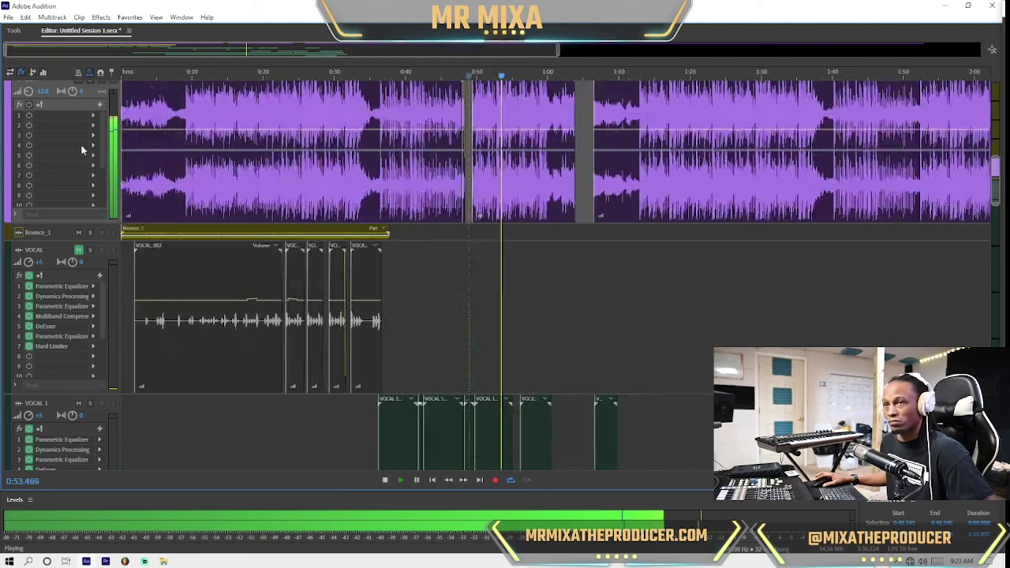
pyautogui.press('\\')
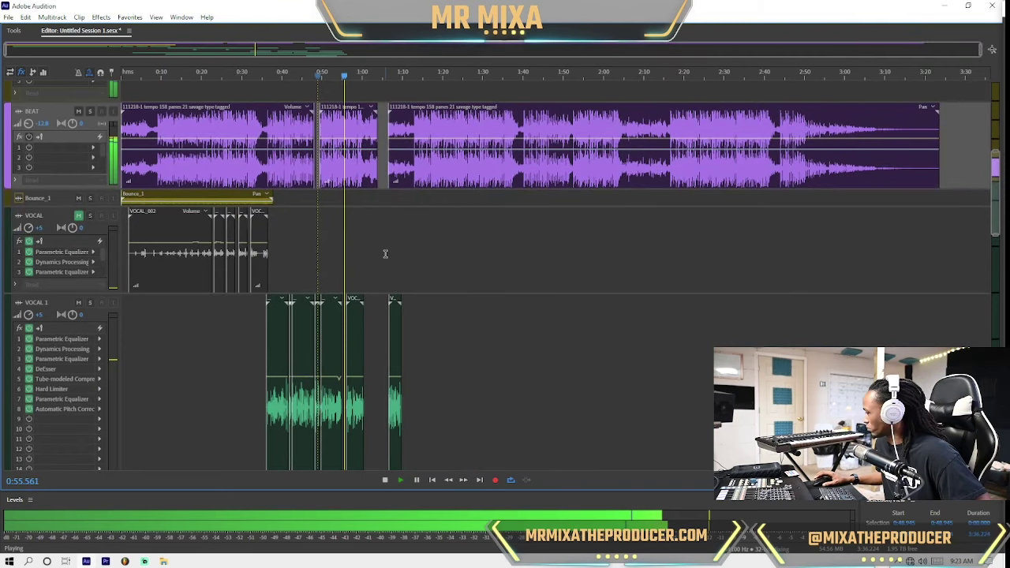
pyautogui.scroll(-4, 386, 251)
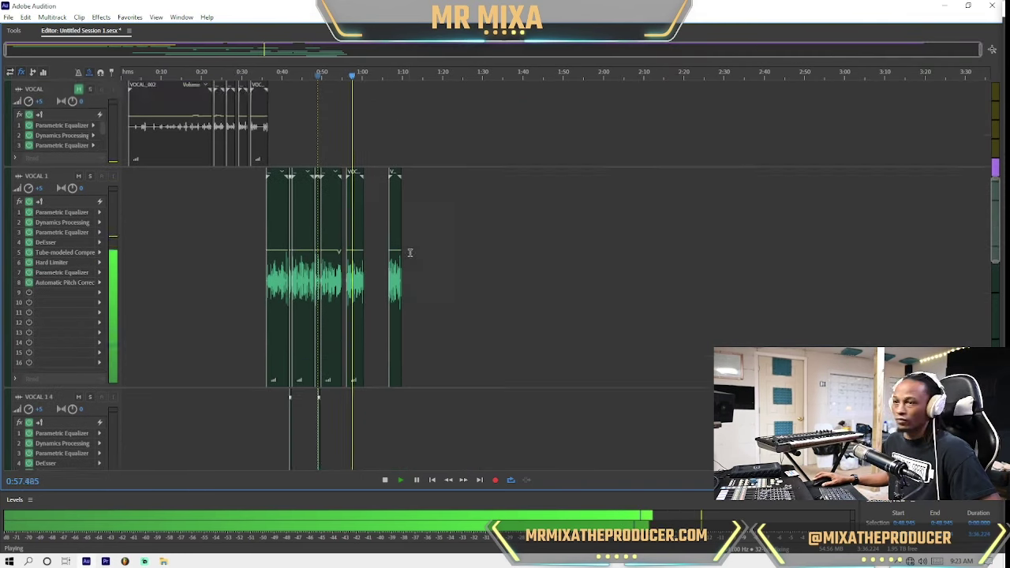
pyautogui.scroll(-3, 50, 225)
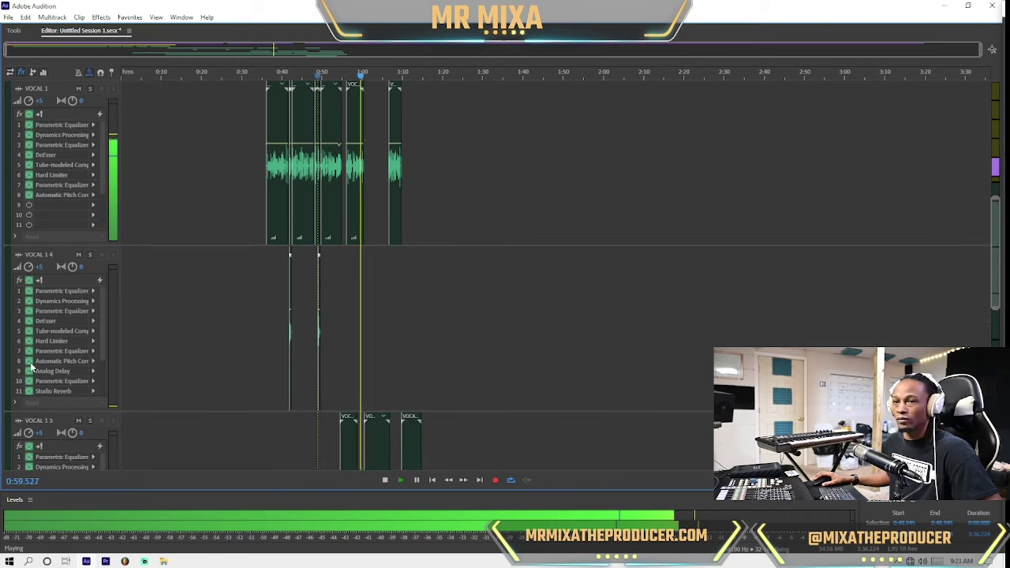
pyautogui.scroll(-1, 70, 331)
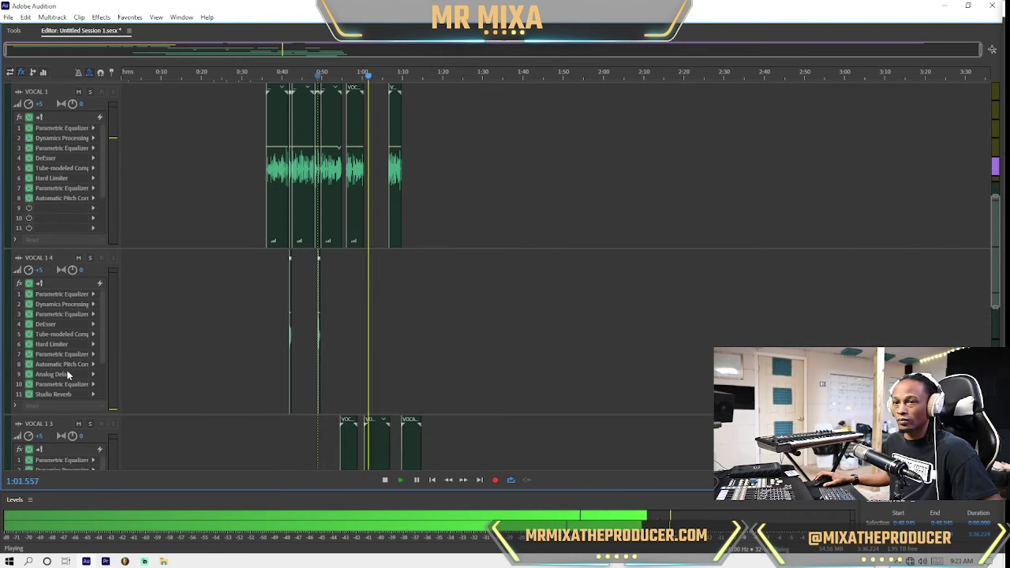
pyautogui.scroll(1, 67, 375)
pyautogui.scroll(-2, 207, 350)
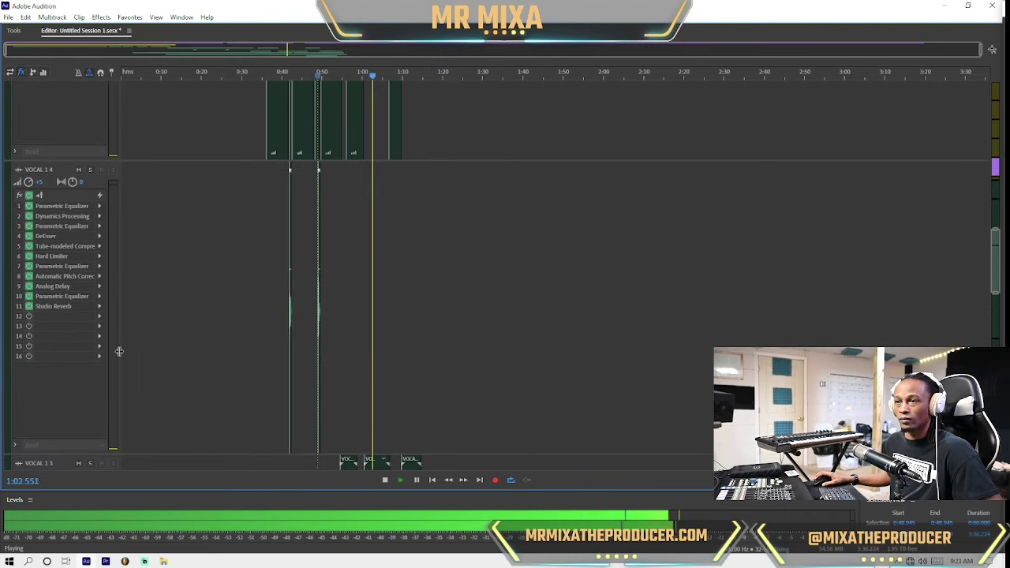
pyautogui.click(55, 307)
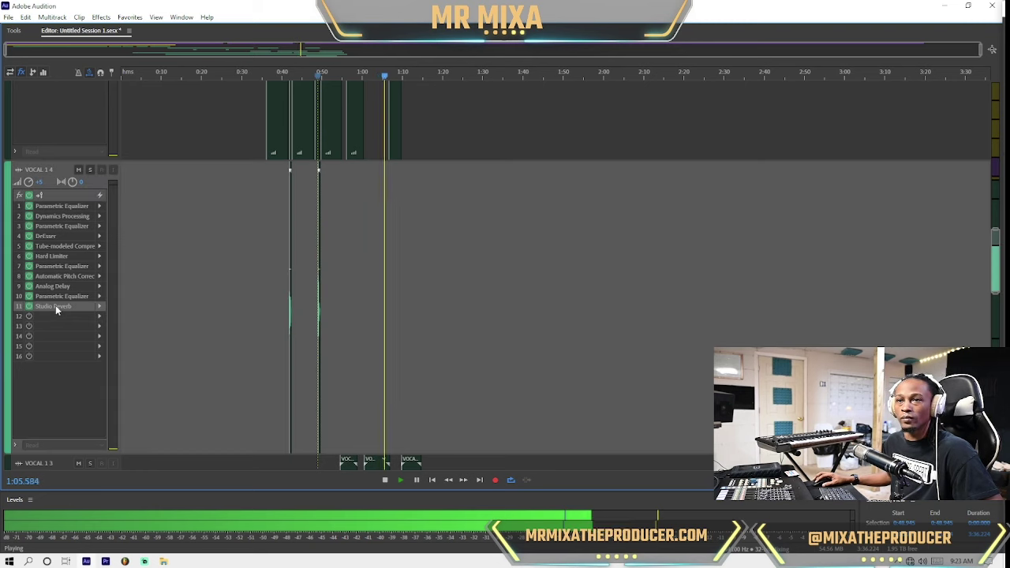
pyautogui.scroll(-3, 260, 344)
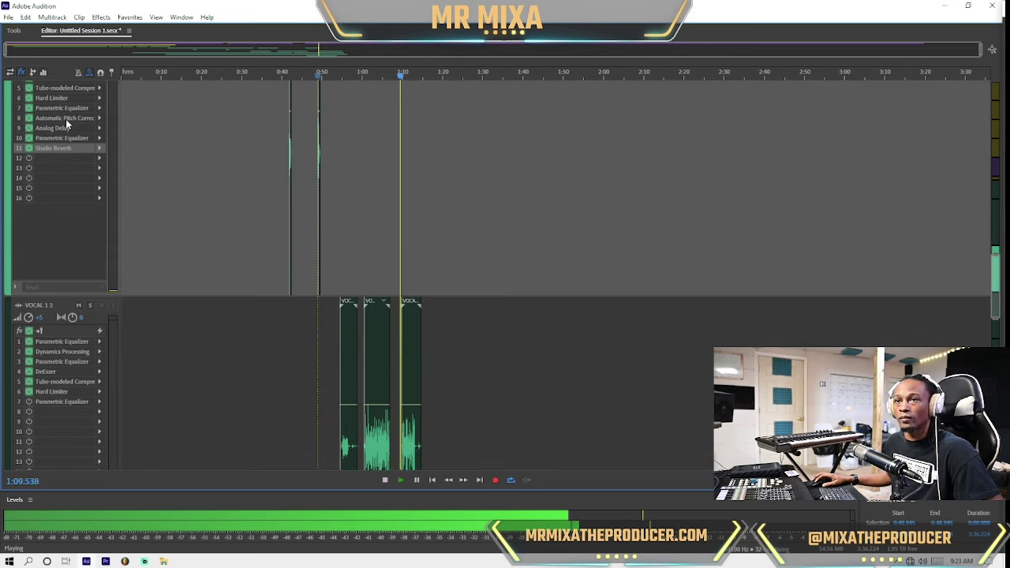
pyautogui.scroll(-2, 66, 119)
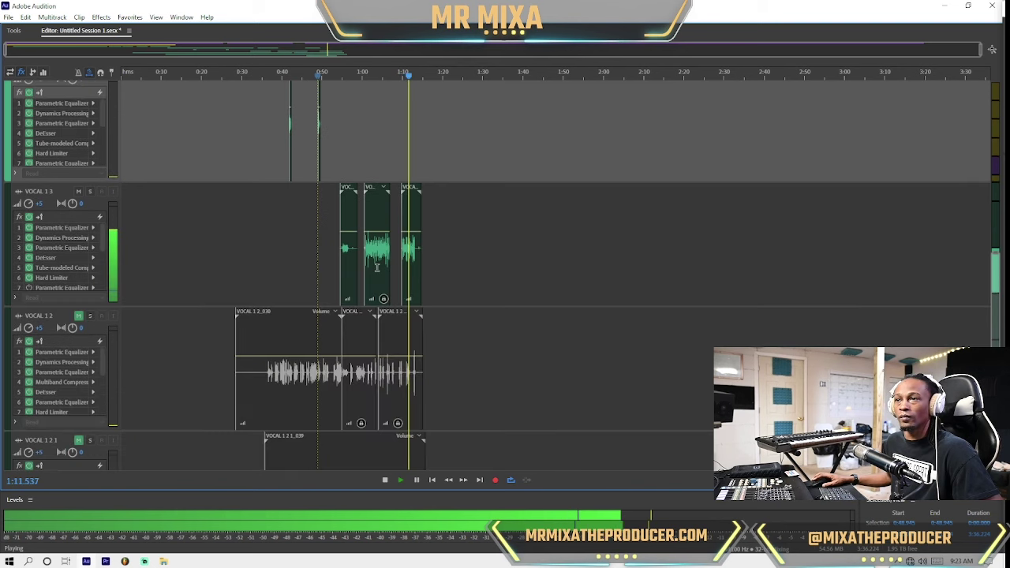
# Step: Restart playback from about 0:53.0 and trim the start of the first VOCAL 1 3 clip to about 0:55.0
pyautogui.click(334, 198)
pyautogui.scroll(-5, 66, 197)
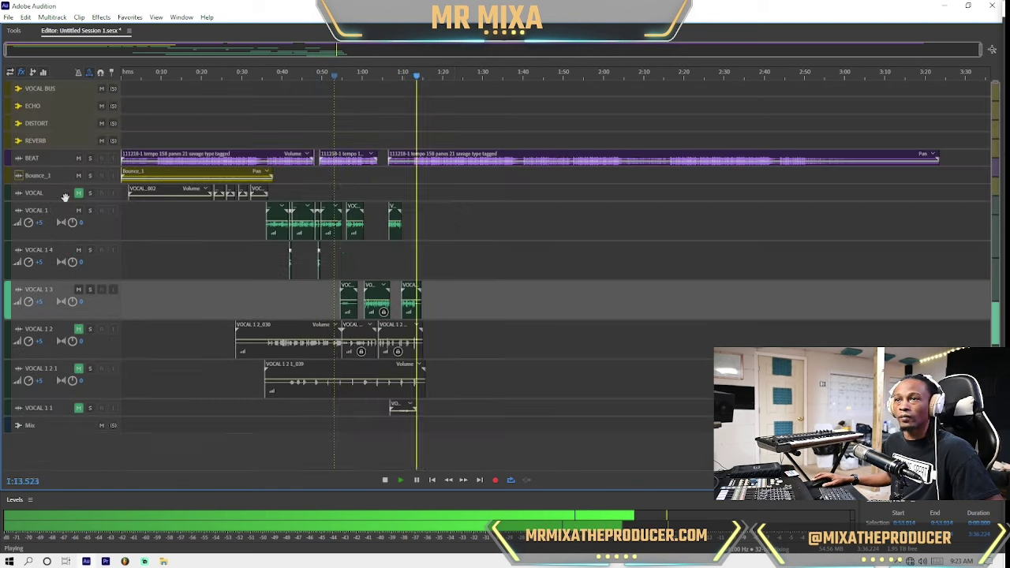
pyautogui.press('space')
pyautogui.press('space')
pyautogui.scroll(9, 439, 244)
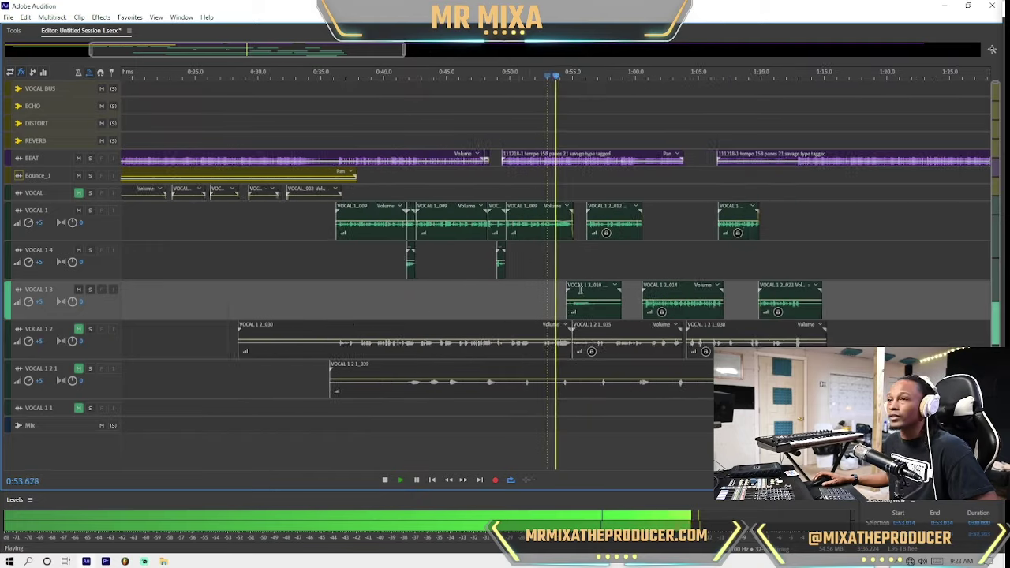
pyautogui.scroll(3, 113, 292)
pyautogui.press('=')
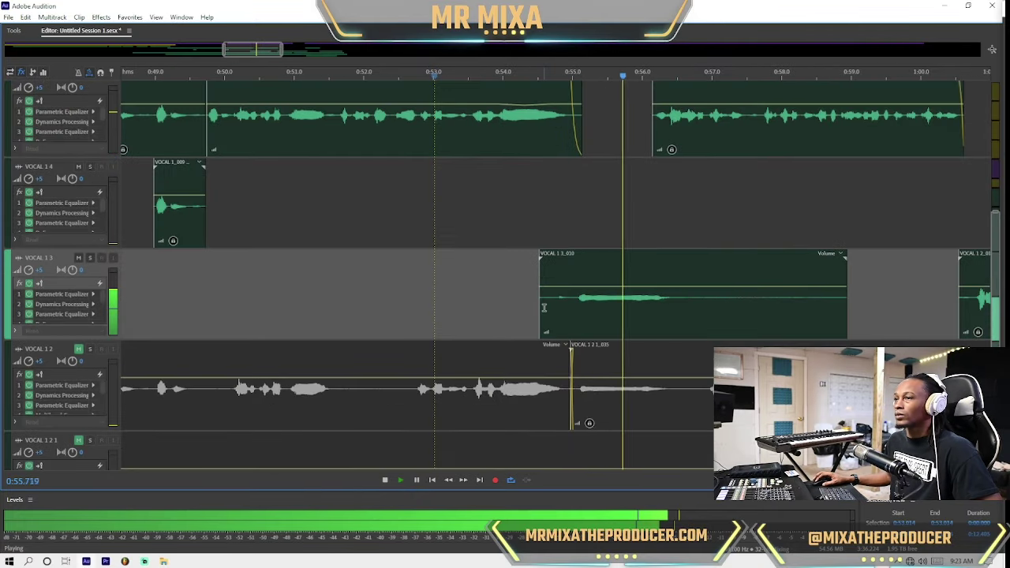
pyautogui.click(561, 312)
pyautogui.moveTo(561, 313); pyautogui.dragTo(577, 312)
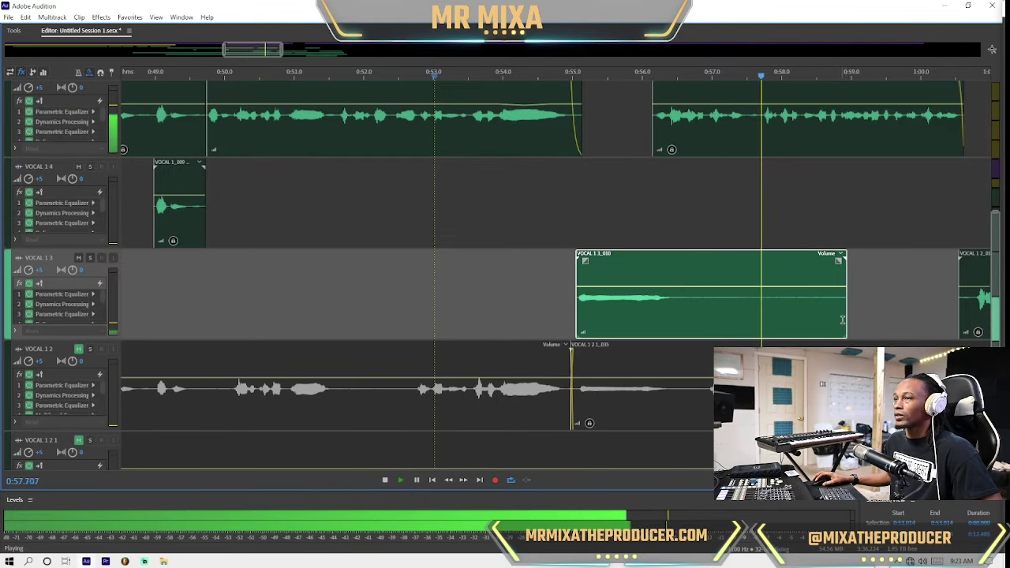
# Step: Trim the first VOCAL 1 3 clip's end to about 0:56.9, add a short fade-out and replay from about 0:54.9
pyautogui.moveTo(843, 316); pyautogui.dragTo(706, 317)
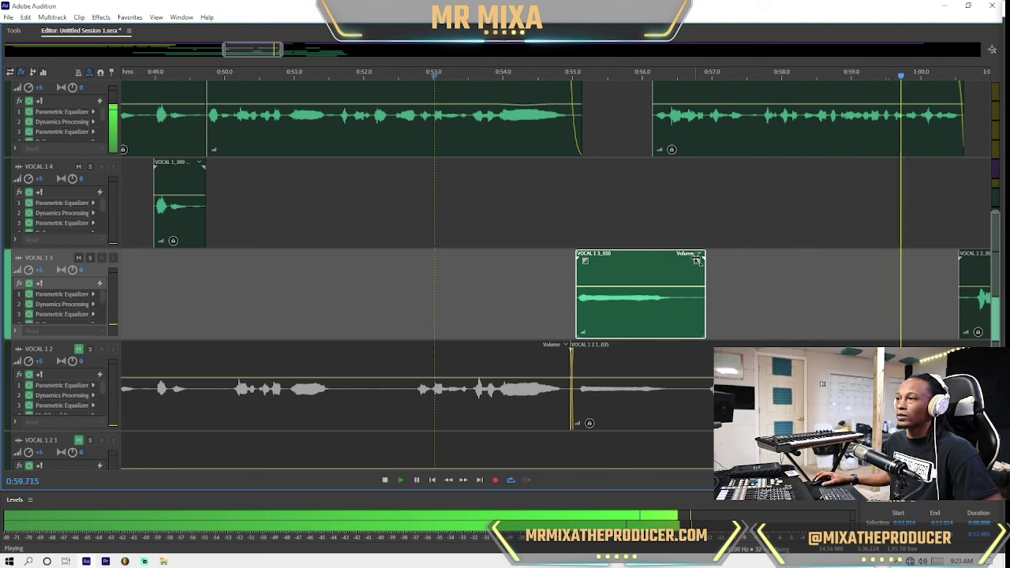
pyautogui.moveTo(697, 260); pyautogui.dragTo(678, 299)
pyautogui.click(568, 226)
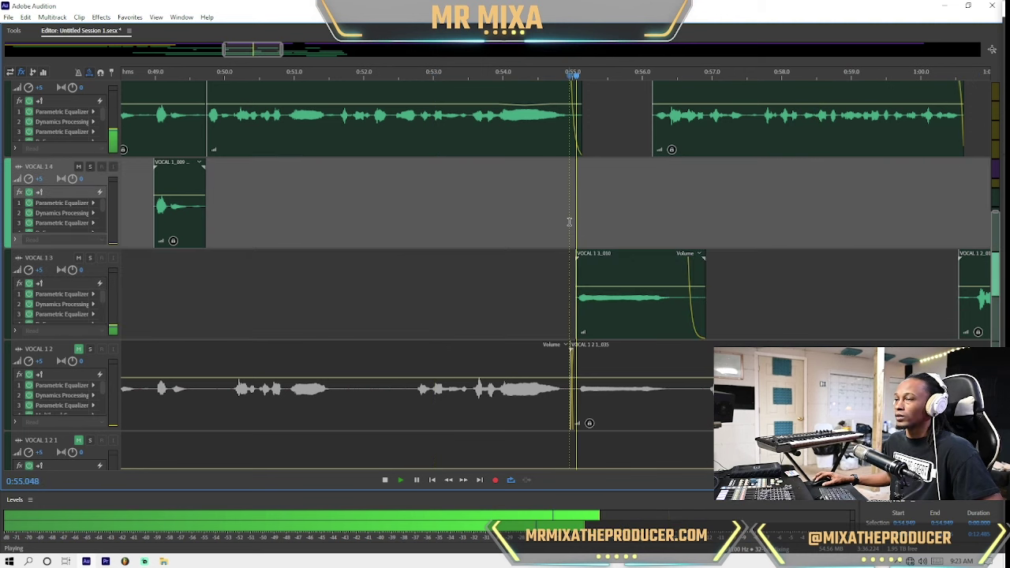
# Step: Trim the start of the VOCAL 1 2_014 clip on VOCAL 1 3 to about 1:00.8 and add a short fade-in
pyautogui.press('-')
pyautogui.press('-')
pyautogui.press('-')
pyautogui.click(674, 293)
pyautogui.press('=')
pyautogui.press('=')
pyautogui.press('=')
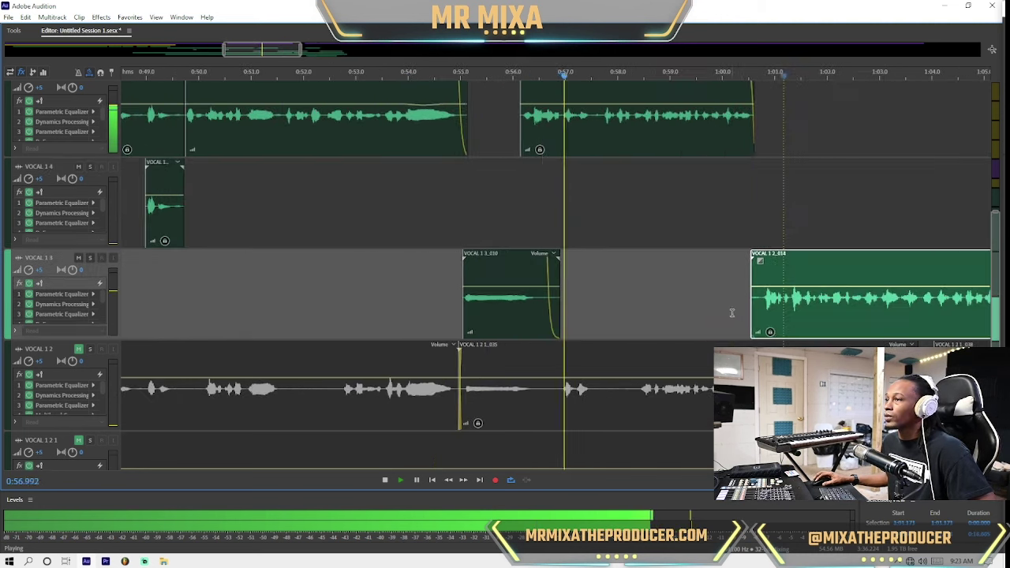
pyautogui.moveTo(751, 305); pyautogui.dragTo(762, 305)
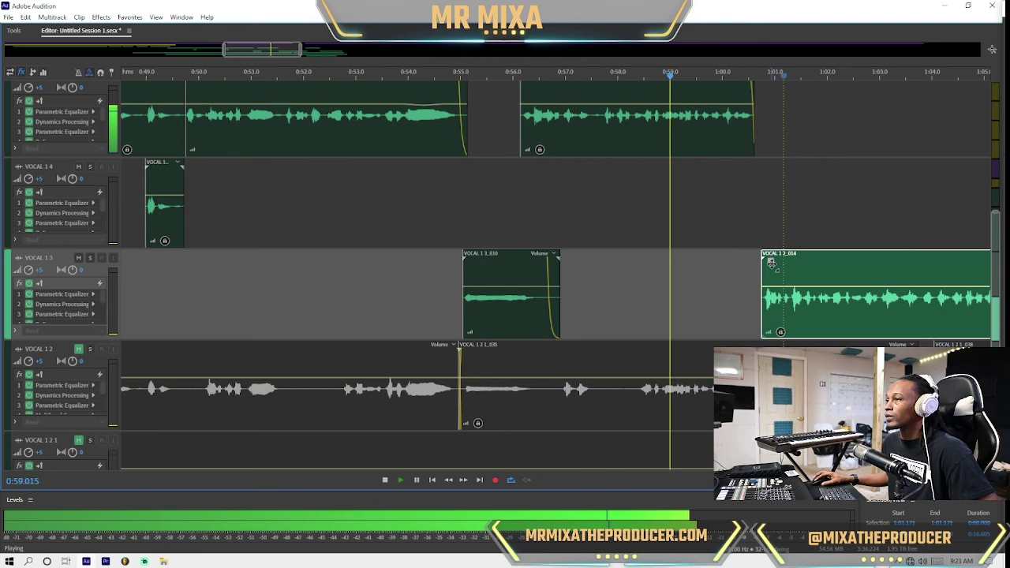
pyautogui.moveTo(762, 259); pyautogui.dragTo(774, 262)
# Step: Trim the end of the VOCAL 1 2_014 clip to about 1:06.8 and give it a short fade-out
pyautogui.press('-')
pyautogui.press('=')
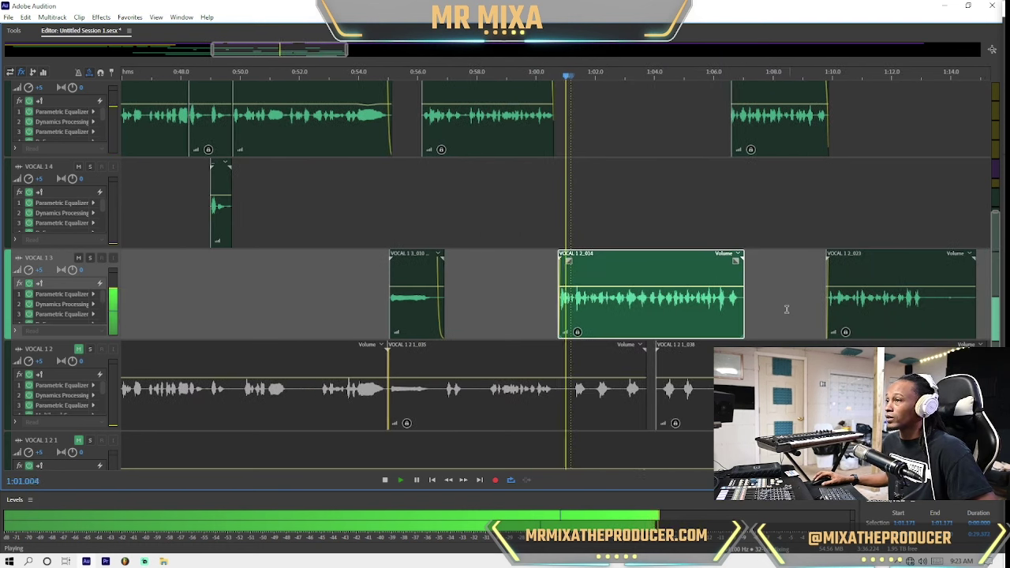
pyautogui.moveTo(857, 304); pyautogui.dragTo(847, 304)
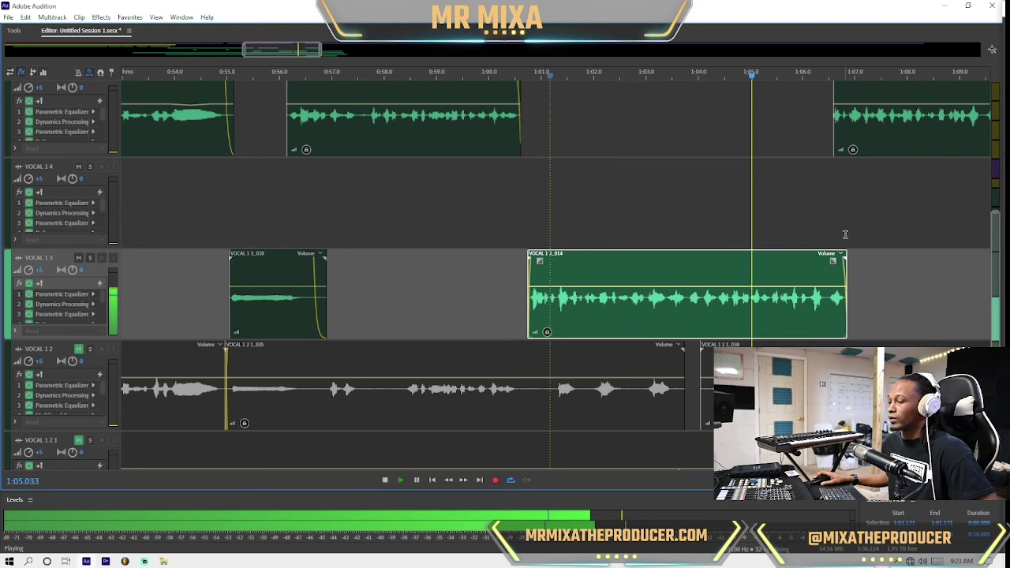
# Step: Trim the end of the VOCAL 1 2_023 clip to about 1:13.1 and add a short fade-out
pyautogui.press('-')
pyautogui.press('=')
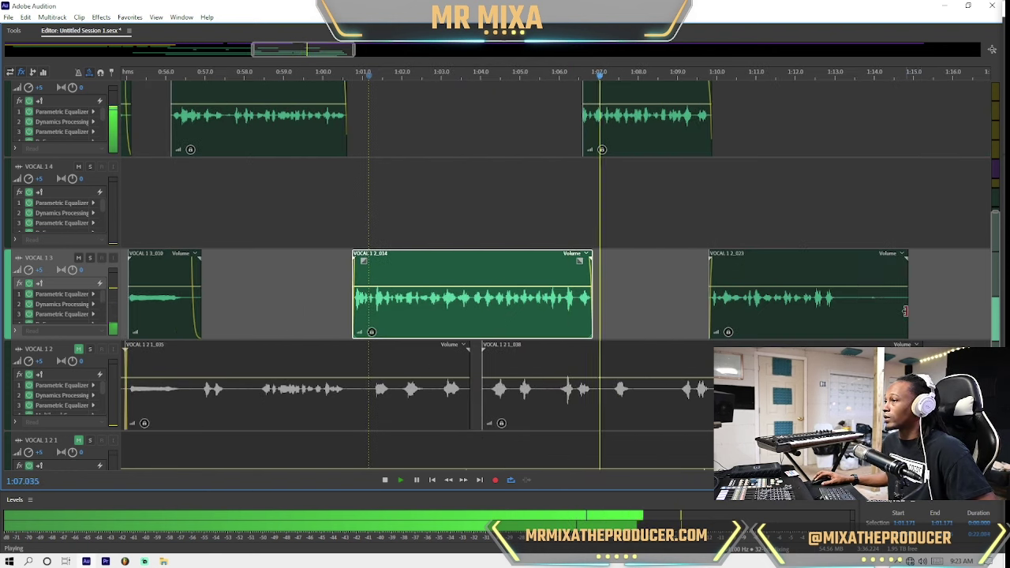
pyautogui.click(896, 310)
pyautogui.moveTo(895, 310); pyautogui.dragTo(837, 307)
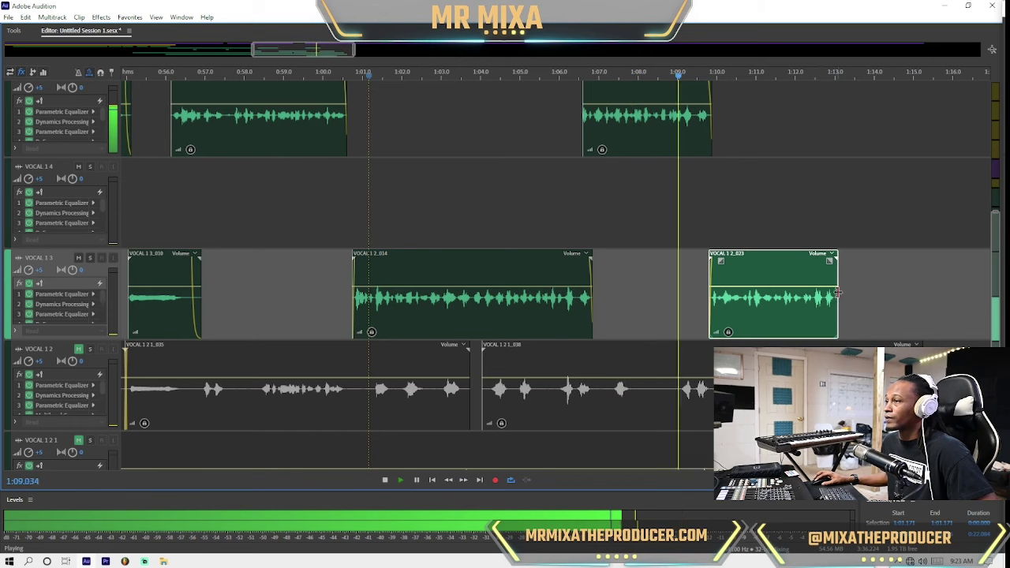
pyautogui.click(599, 229)
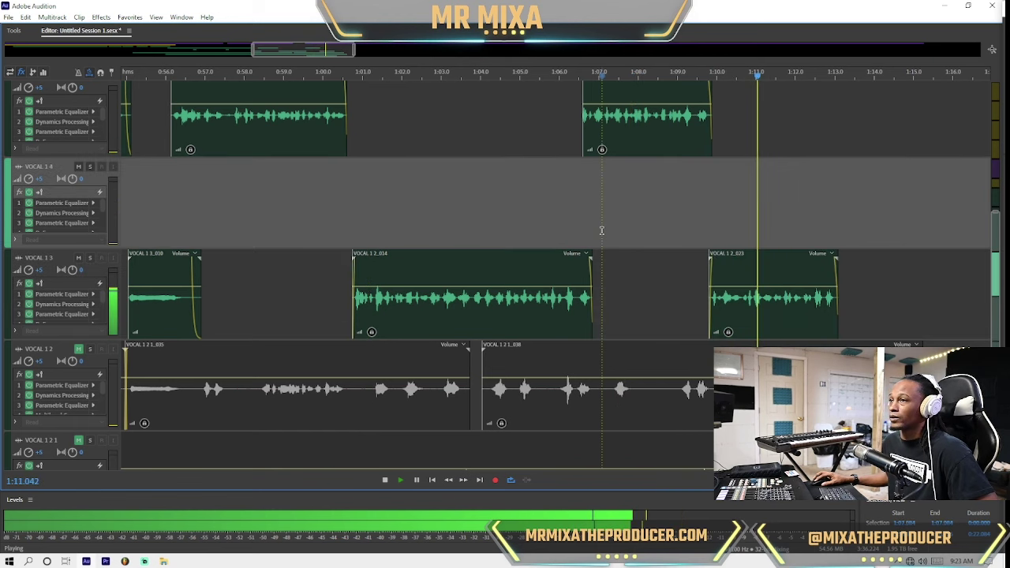
# Step: Show the full session timeline with all tracks in compact height and stop playback
pyautogui.press('-')
pyautogui.press('-')
pyautogui.press('-')
pyautogui.press('-')
pyautogui.press('-')
pyautogui.press('-')
pyautogui.scroll(-4, 75, 192)
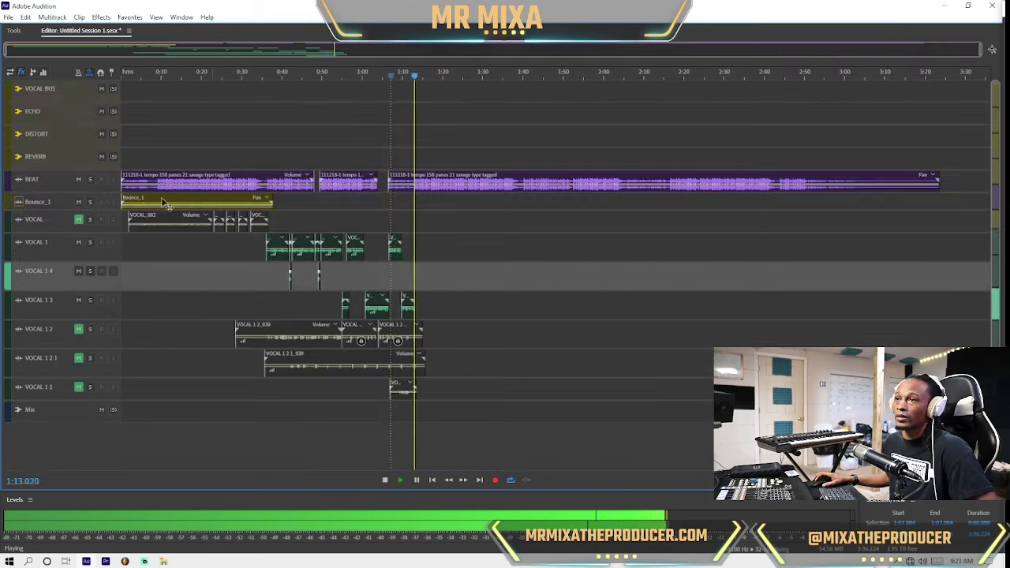
pyautogui.press('space')
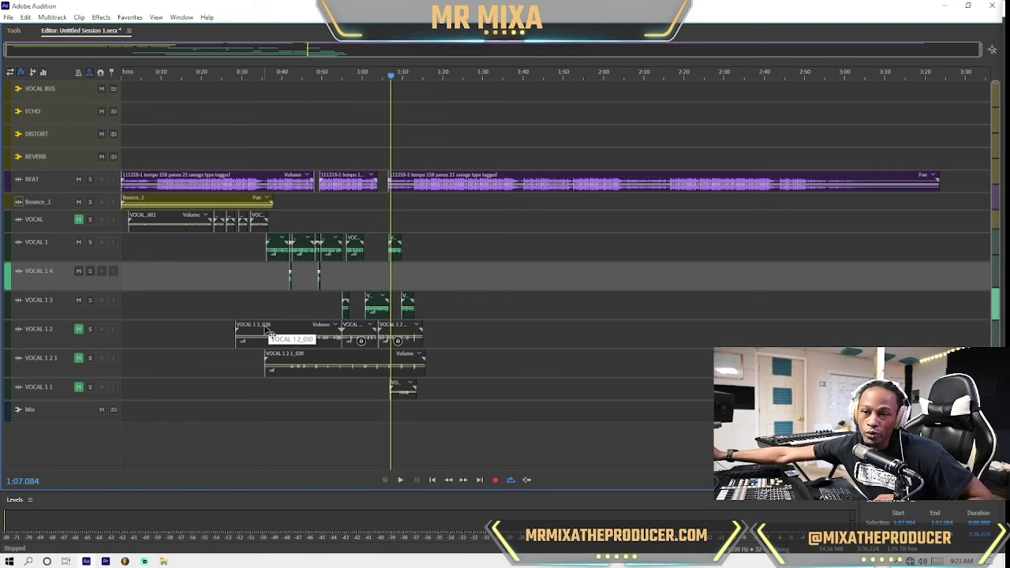
# Step: Rename the VOCAL 1, VOCAL 1 4 and VOCAL 1 3 tracks to LEAD
pyautogui.click(38, 244)
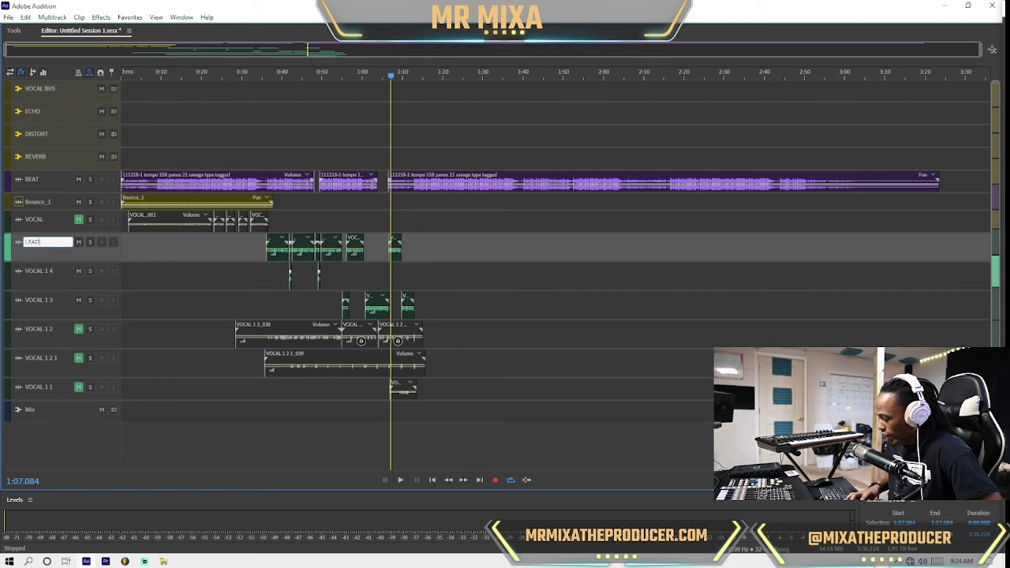
pyautogui.doubleClick(45, 272)
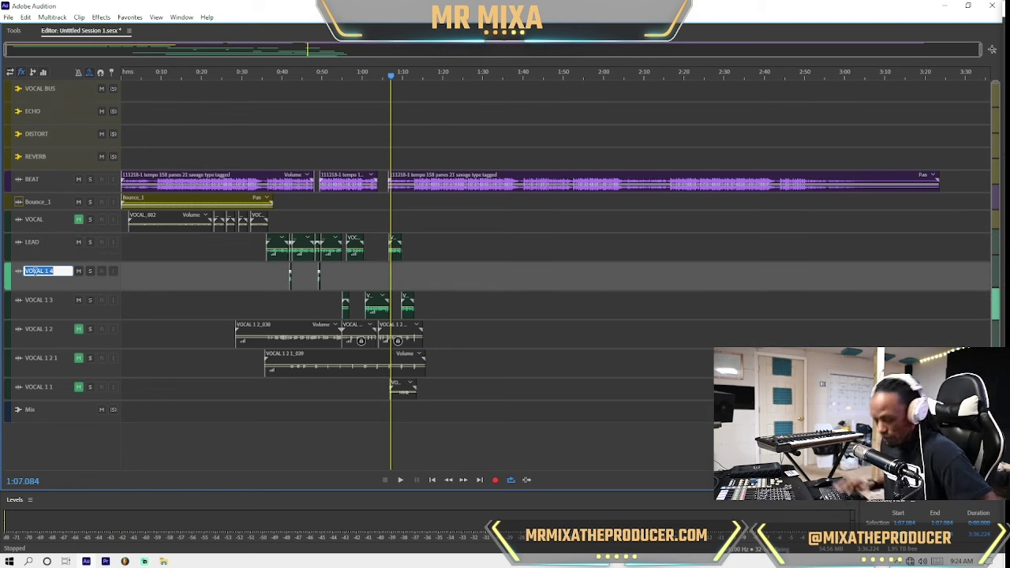
pyautogui.click(48, 300)
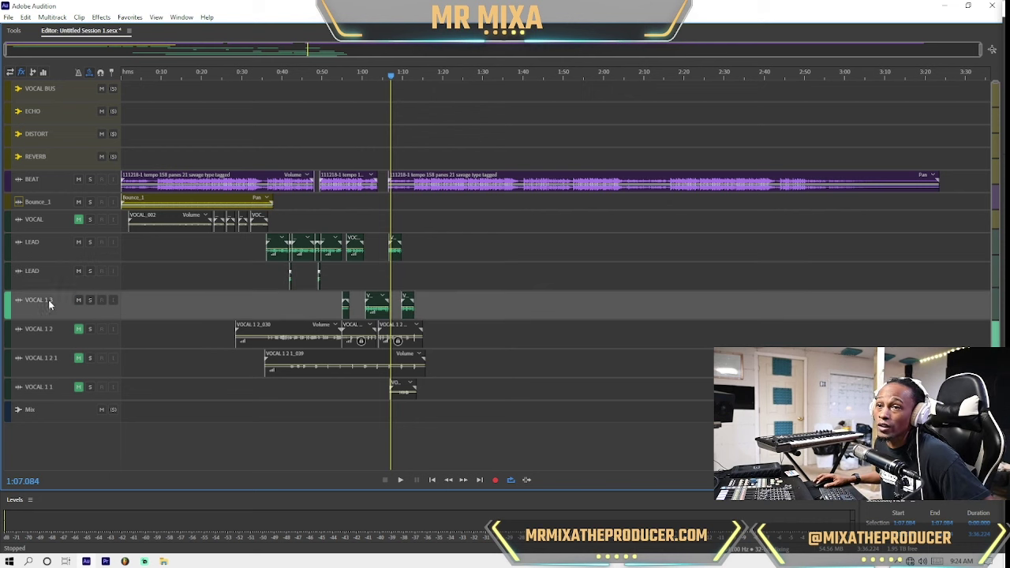
# Step: Pre-render the effects of all three LEAD tracks
pyautogui.scroll(3, 84, 273)
pyautogui.click(100, 261)
pyautogui.scroll(3, 101, 263)
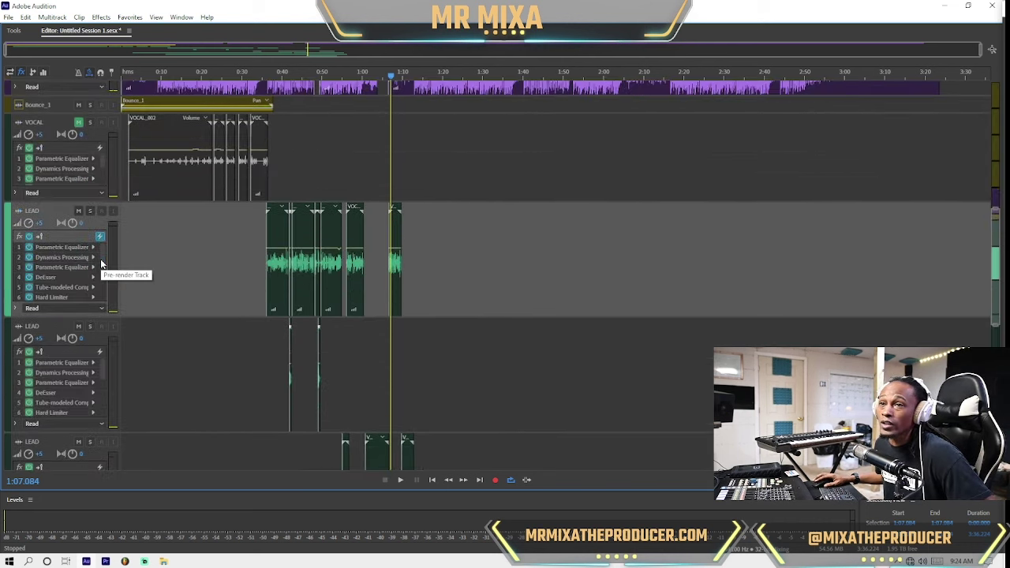
pyautogui.click(101, 352)
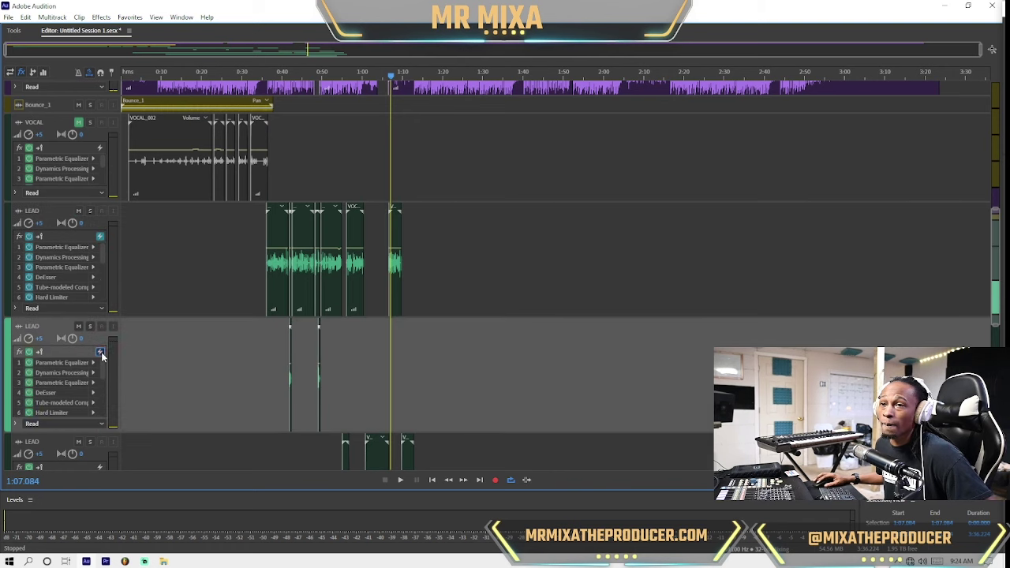
pyautogui.scroll(-4, 243, 267)
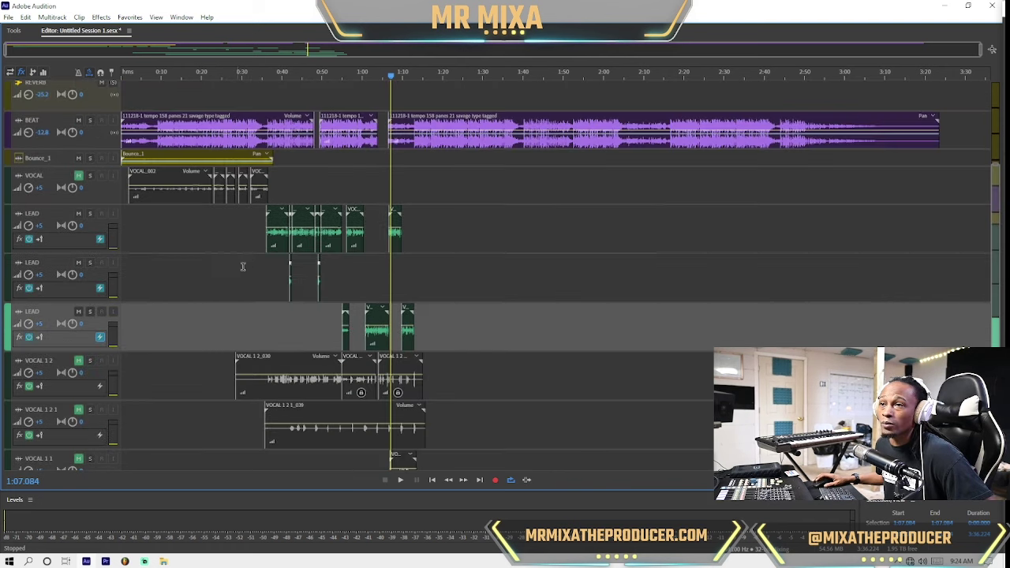
# Step: Listen to the LEAD tracks from about 0:36.6, cue the session at about 0:33.9 and stop playback
pyautogui.click(269, 261)
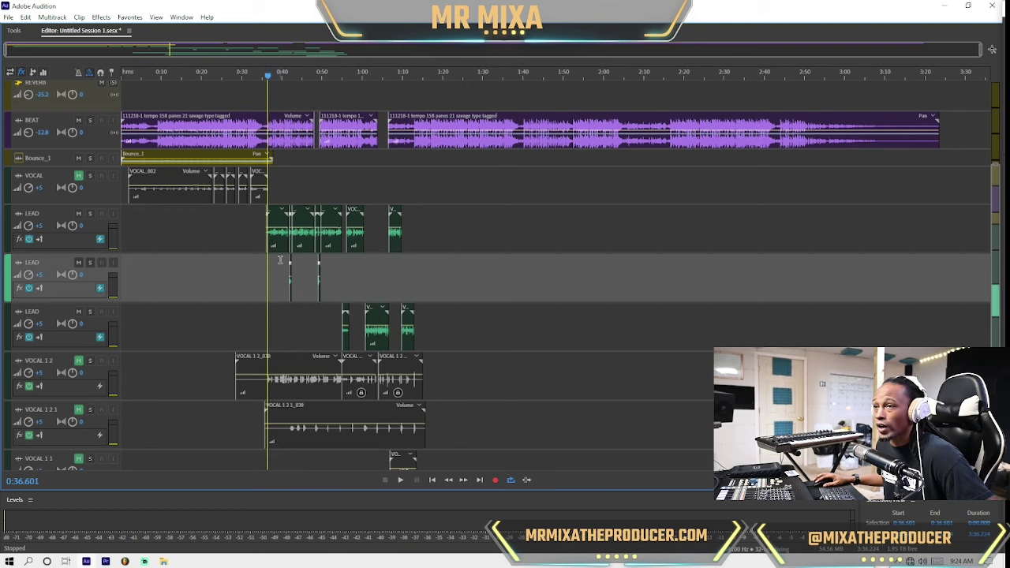
pyautogui.press('space')
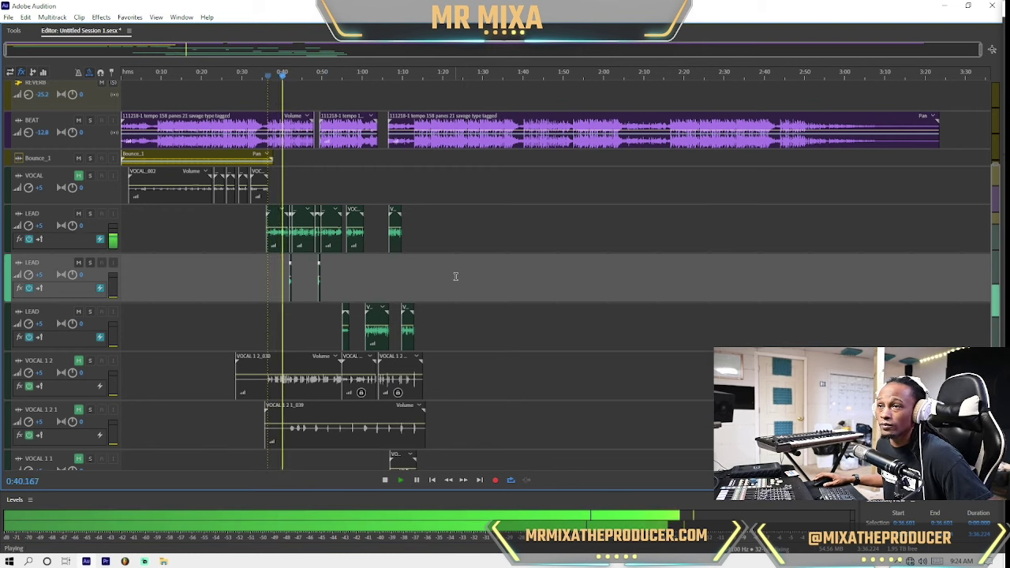
pyautogui.scroll(-1, 452, 276)
pyautogui.click(257, 261)
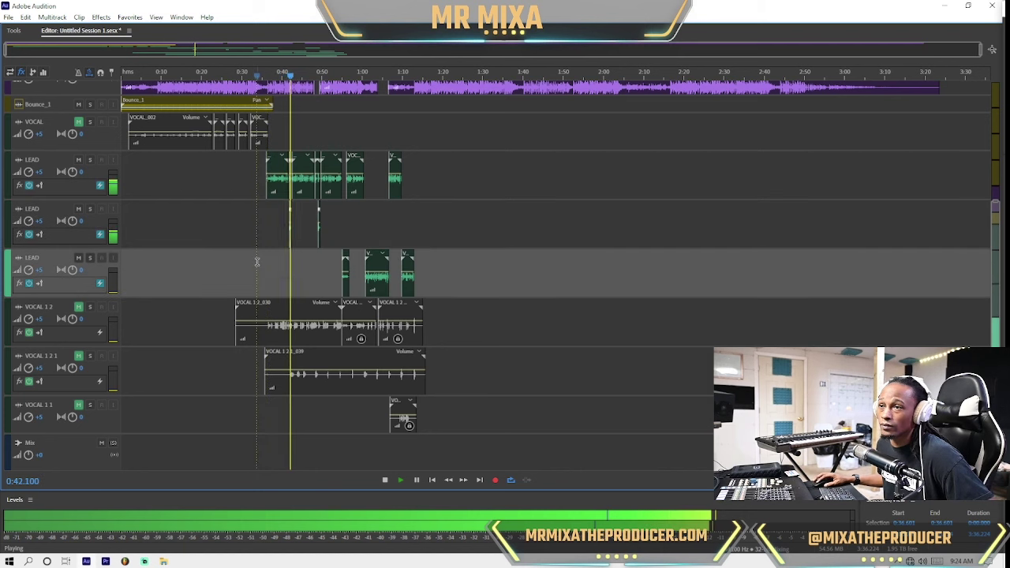
pyautogui.press('=')
pyautogui.press('=')
pyautogui.press('=')
pyautogui.press('=')
pyautogui.press('=')
pyautogui.press('=')
pyautogui.press('=')
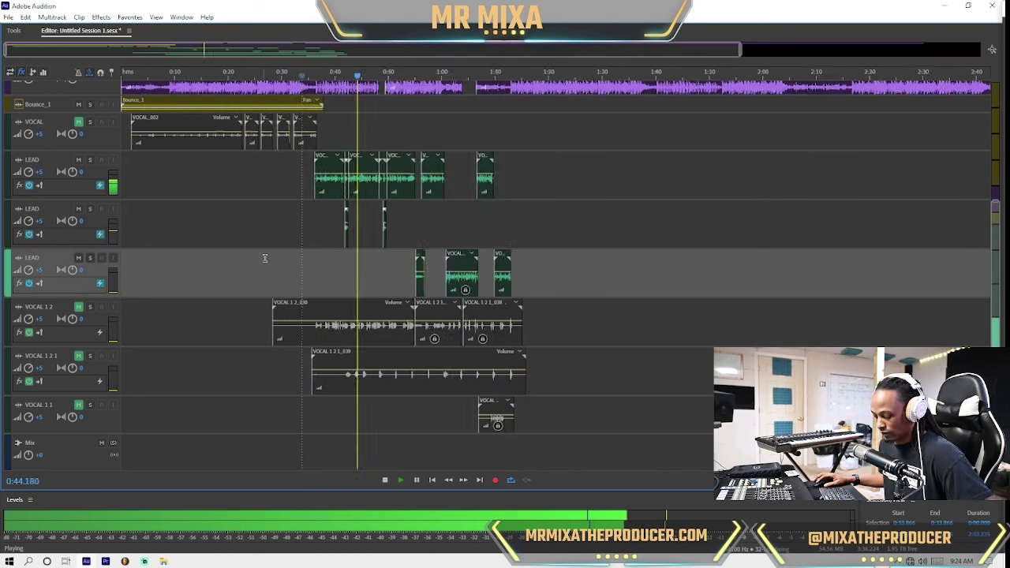
pyautogui.scroll(4, 61, 319)
pyautogui.press('space')
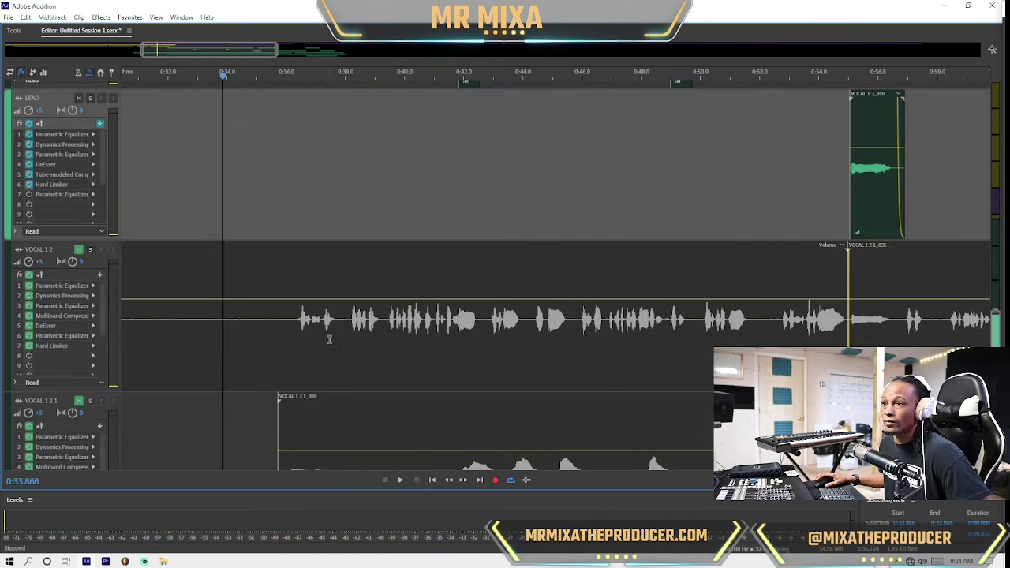
# Step: Save the third LEAD track's effects rack as a preset named DOPE CLEAR SOUND BLUE
pyautogui.click(274, 308)
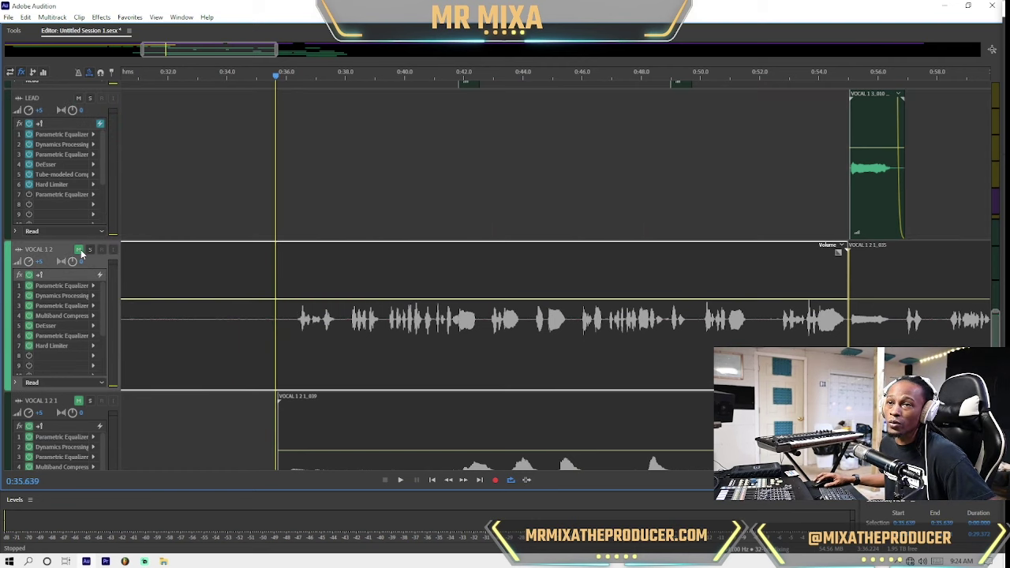
pyautogui.click(87, 131)
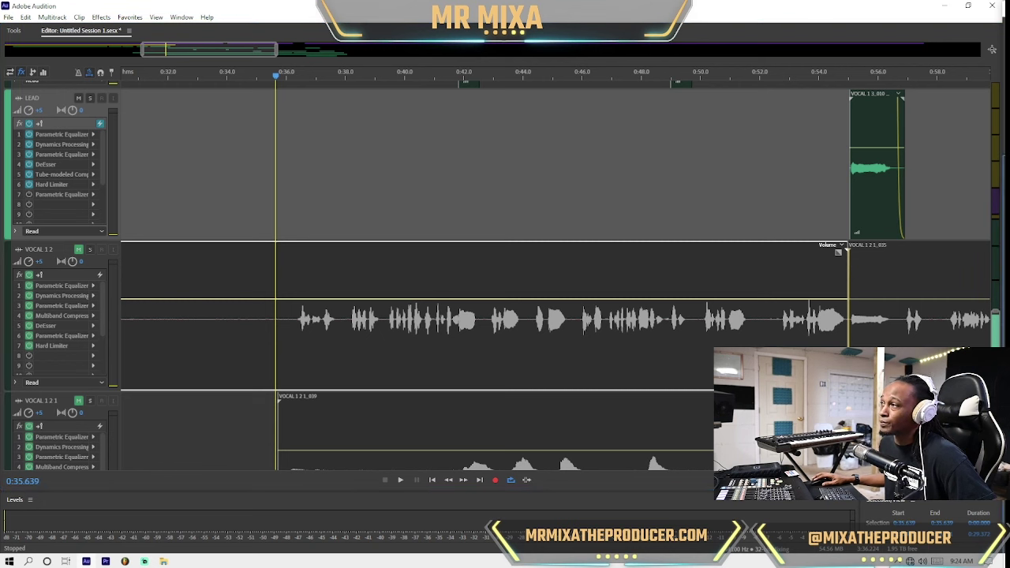
pyautogui.click(99, 123)
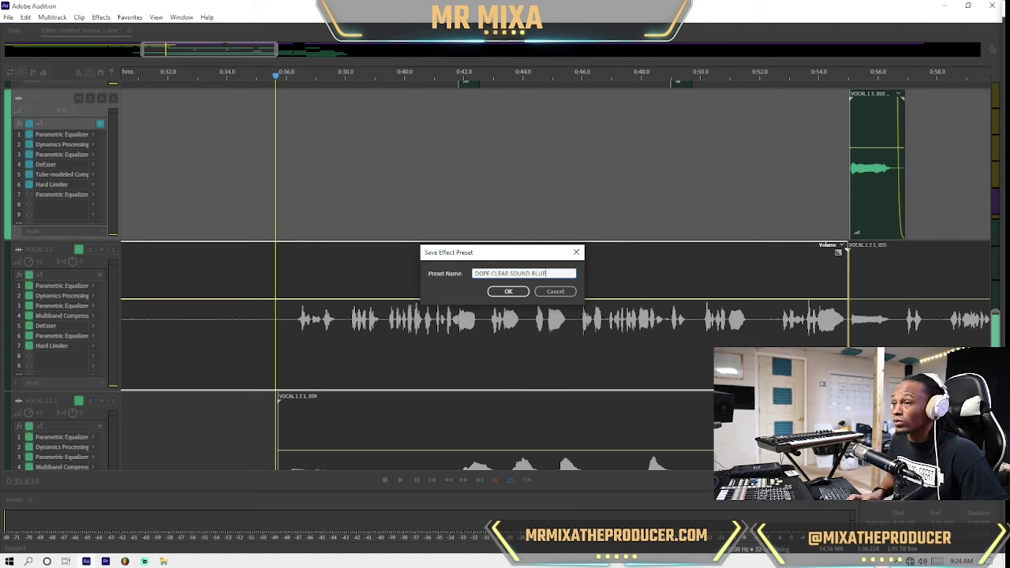
pyautogui.press('Return')
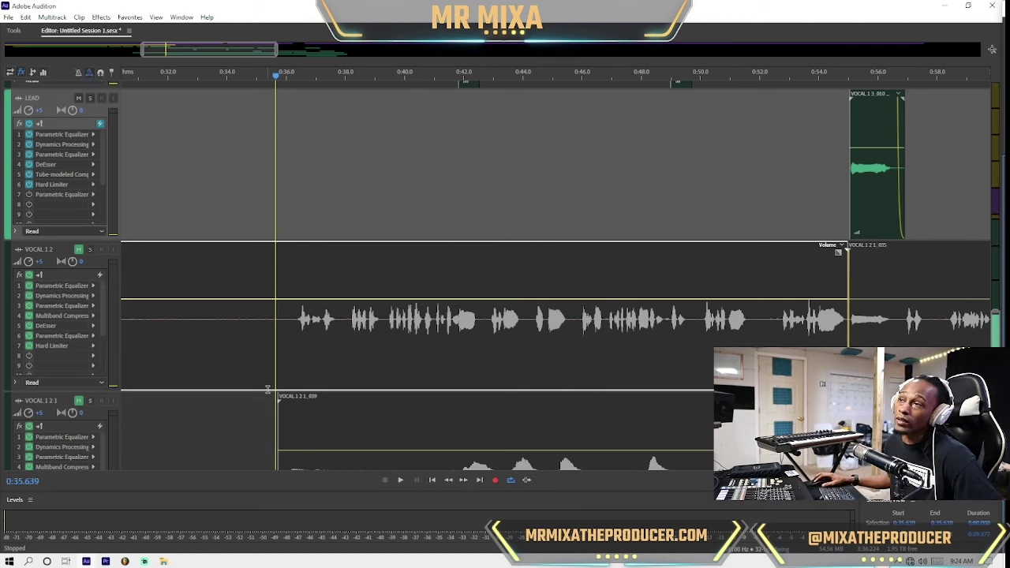
# Step: Save the effects rack of the second LEAD track, the one with the two short clips, as the preset DOPE CLEAR SOUND BLUE
pyautogui.scroll(4, 163, 248)
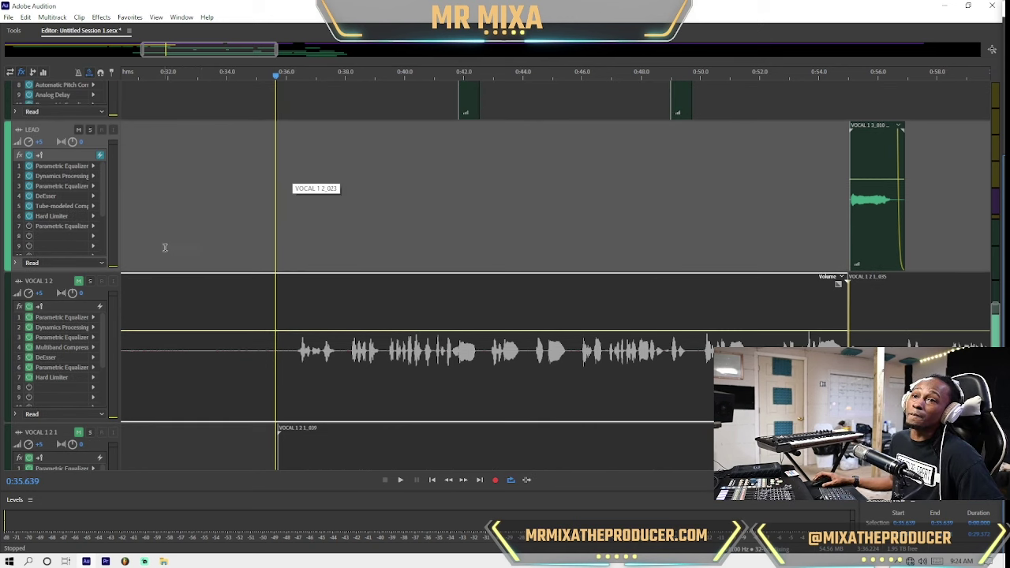
pyautogui.scroll(1, 190, 251)
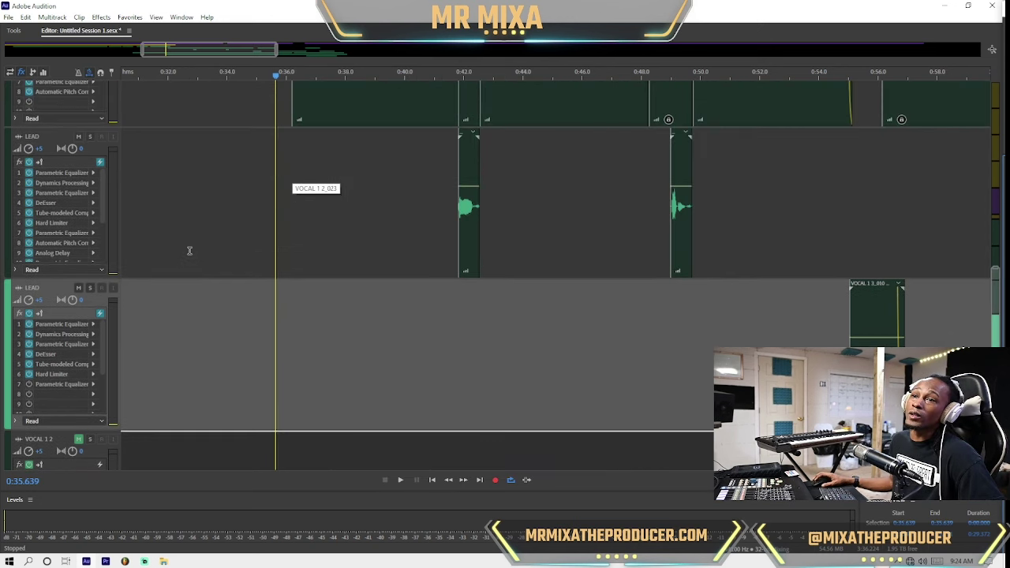
pyautogui.click(71, 155)
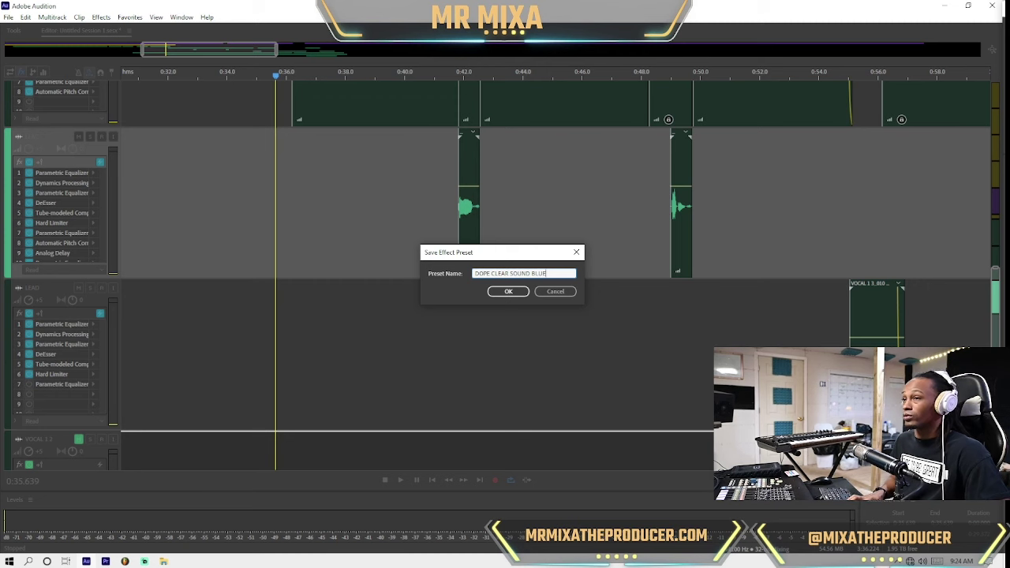
pyautogui.press('Return')
pyautogui.press('Return')
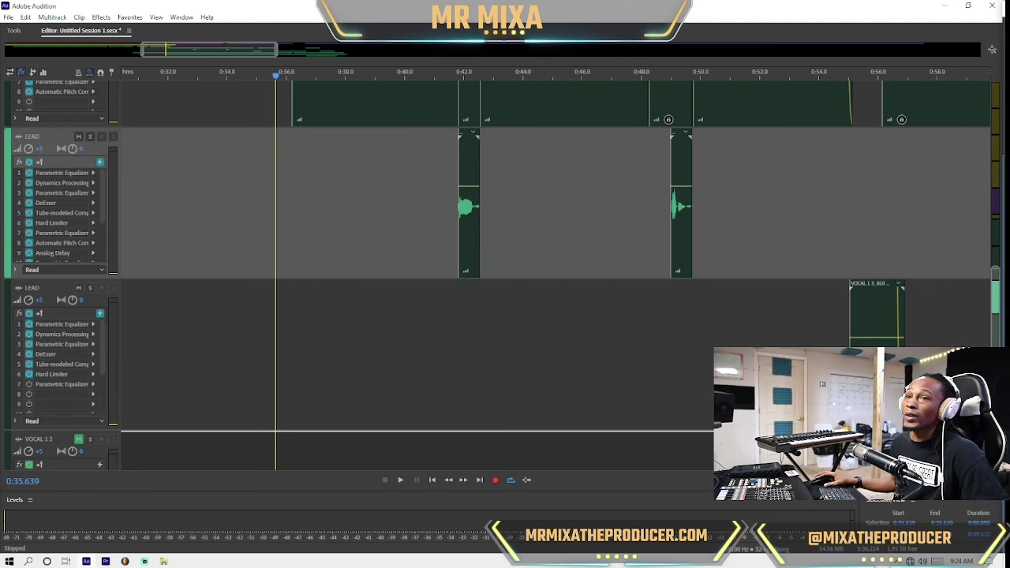
# Step: Load the DOPE CLEAR SOUND BLUE preset on the third LEAD track and pre-render it
pyautogui.click(51, 307)
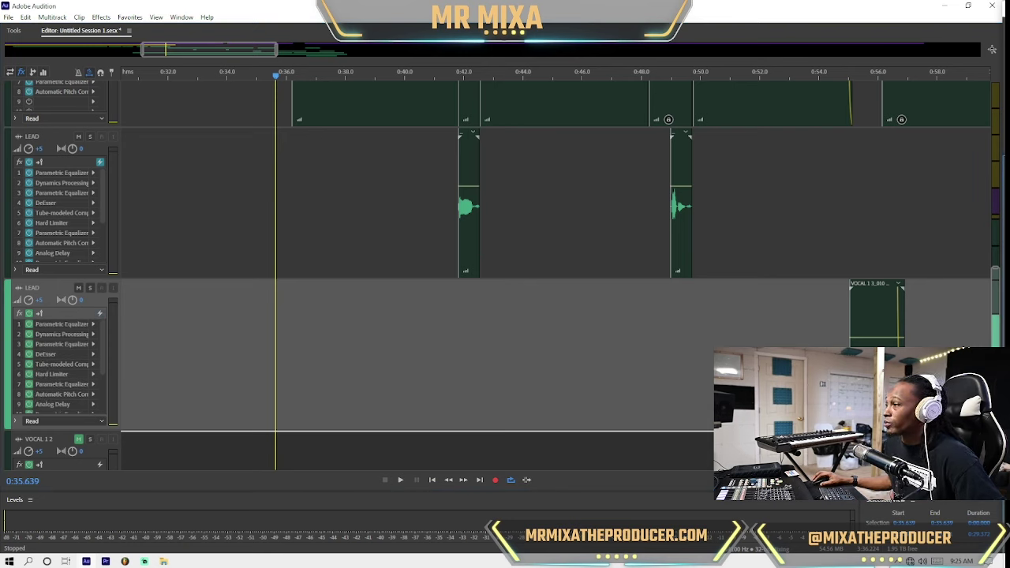
pyautogui.click(100, 314)
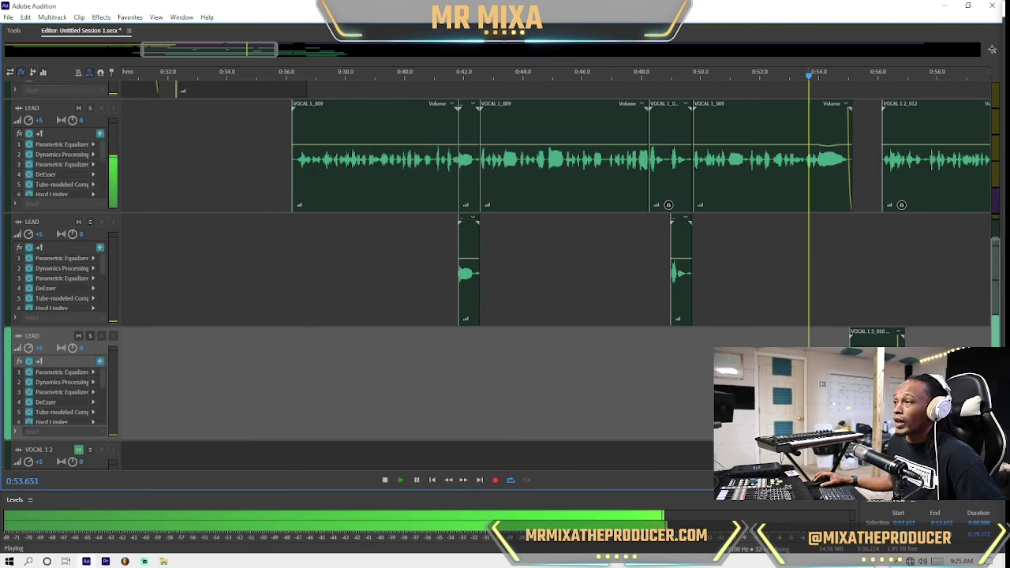
# Step: Listen to the third LEAD track's clip from about 0:53.7 and compare its effects rack with the other LEAD tracks
pyautogui.scroll(-1, 555, 273)
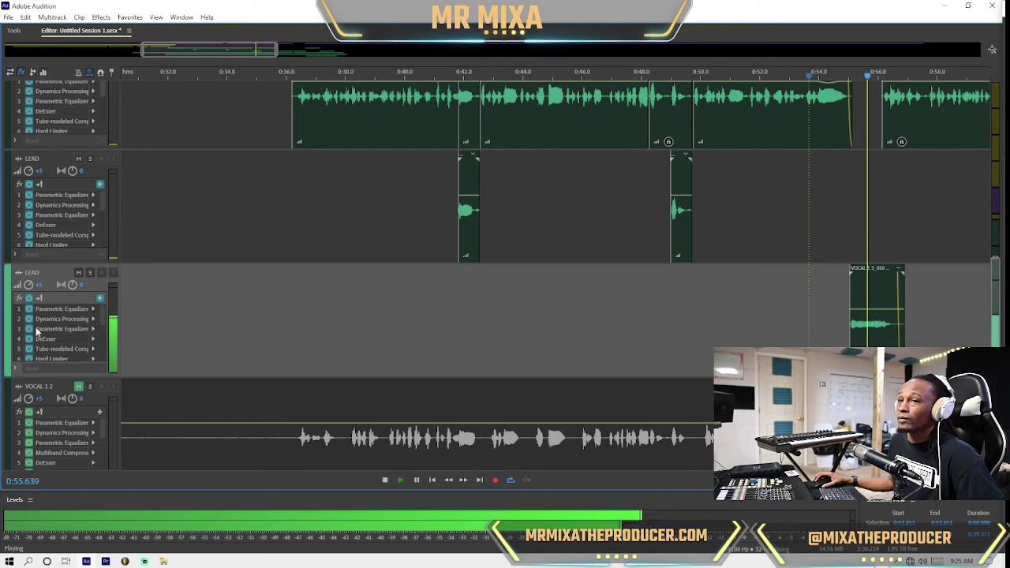
pyautogui.scroll(2, 53, 329)
pyautogui.scroll(-2, 54, 328)
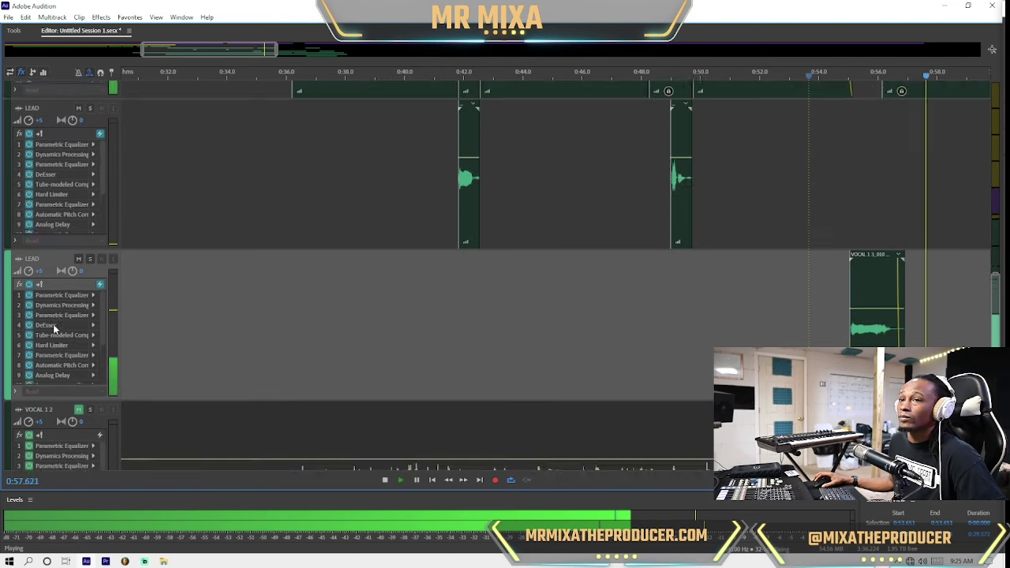
pyautogui.press('space')
pyautogui.press('space')
pyautogui.scroll(2, 47, 250)
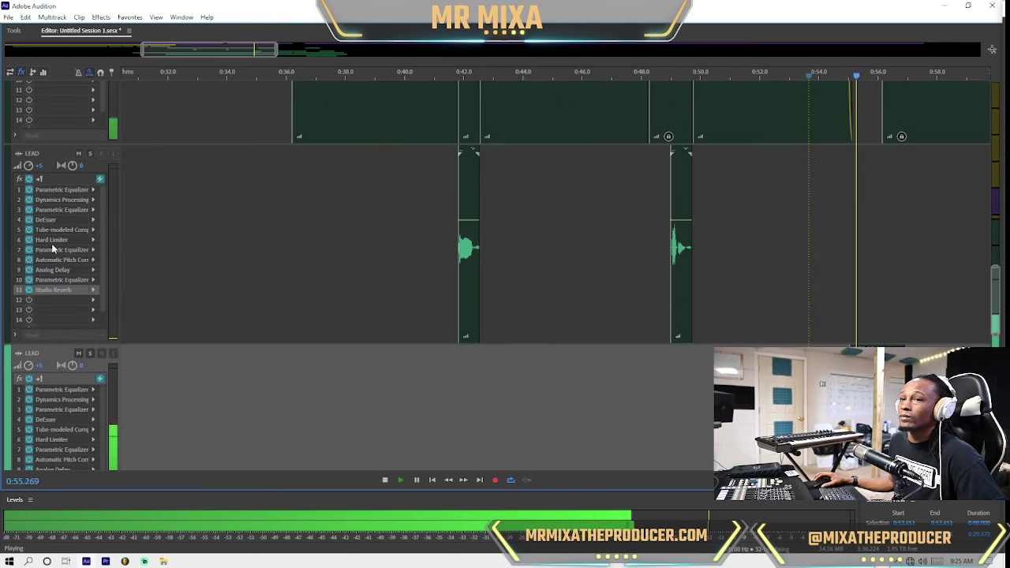
pyautogui.scroll(2, 52, 248)
pyautogui.scroll(1, 64, 295)
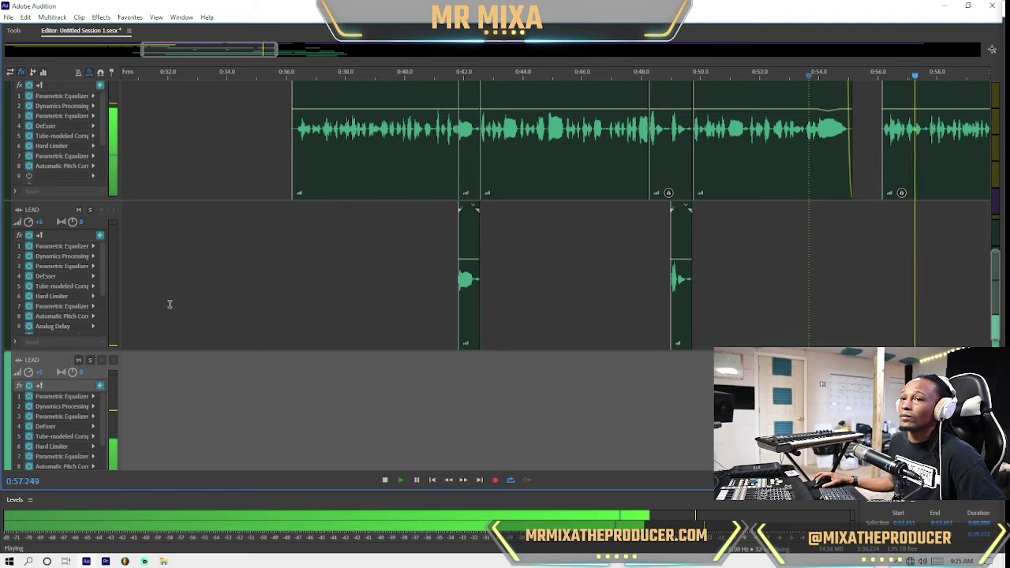
pyautogui.scroll(-3, 54, 331)
pyautogui.press('space')
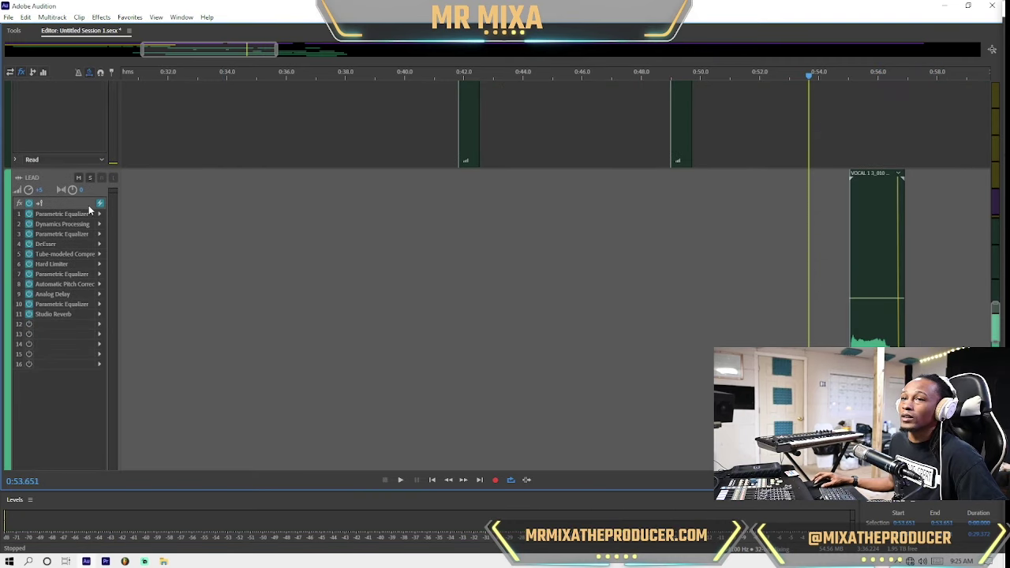
# Step: Remove the Studio Reverb, the slot 10 Parametric Equalizer and the Analog Delay from the third LEAD track
pyautogui.click(70, 314)
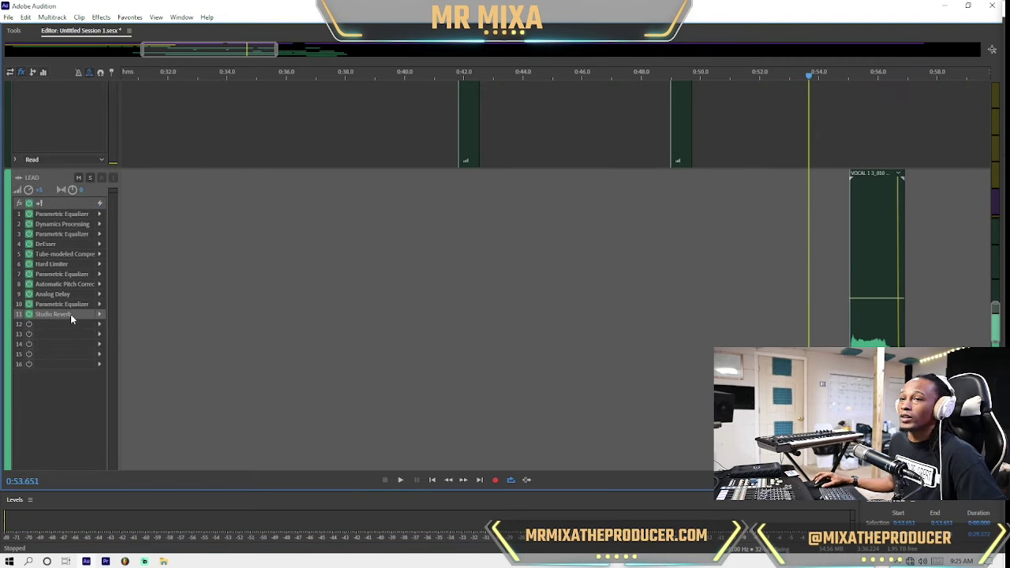
pyautogui.press('Delete')
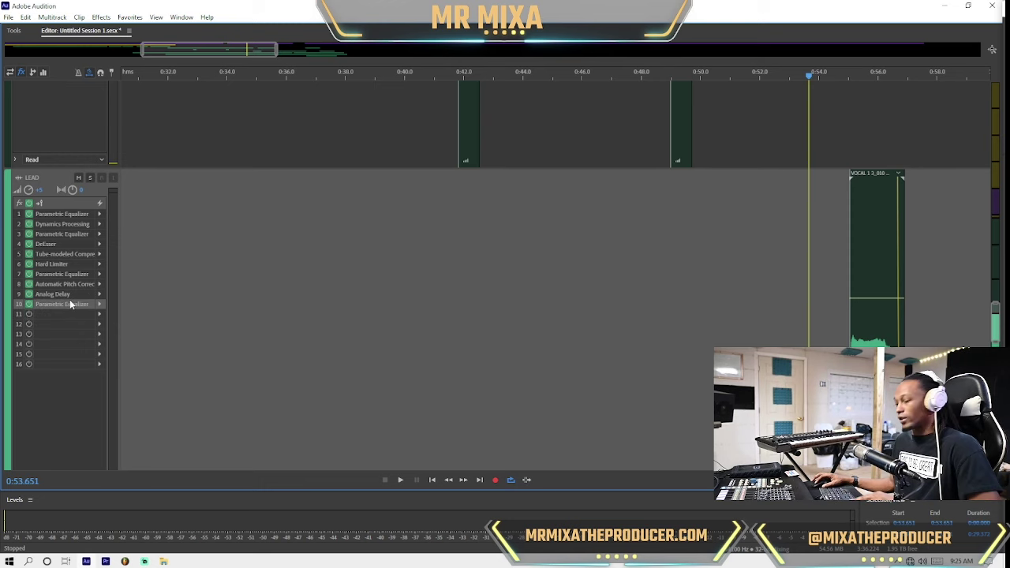
pyautogui.press('Delete')
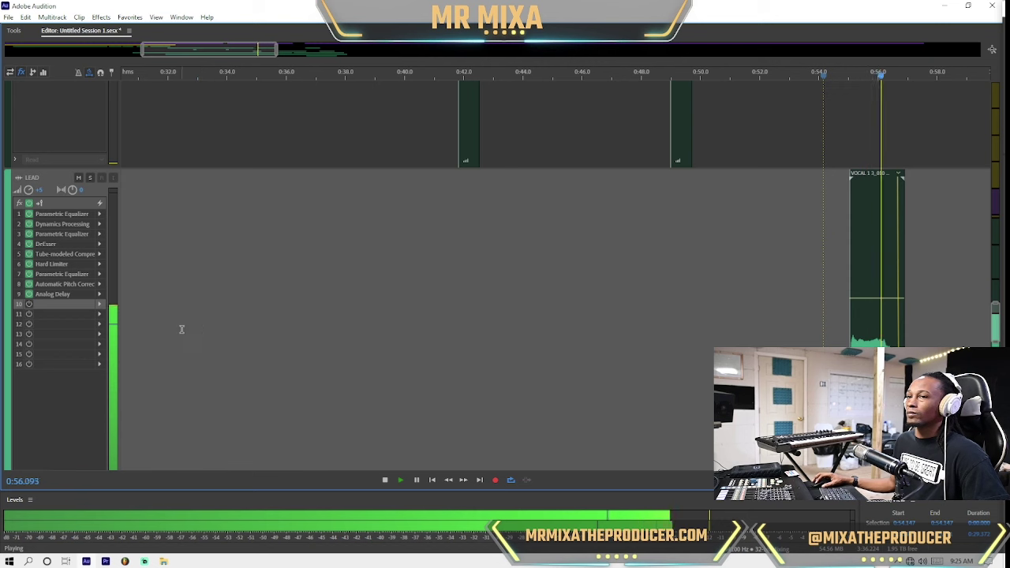
pyautogui.click(75, 295)
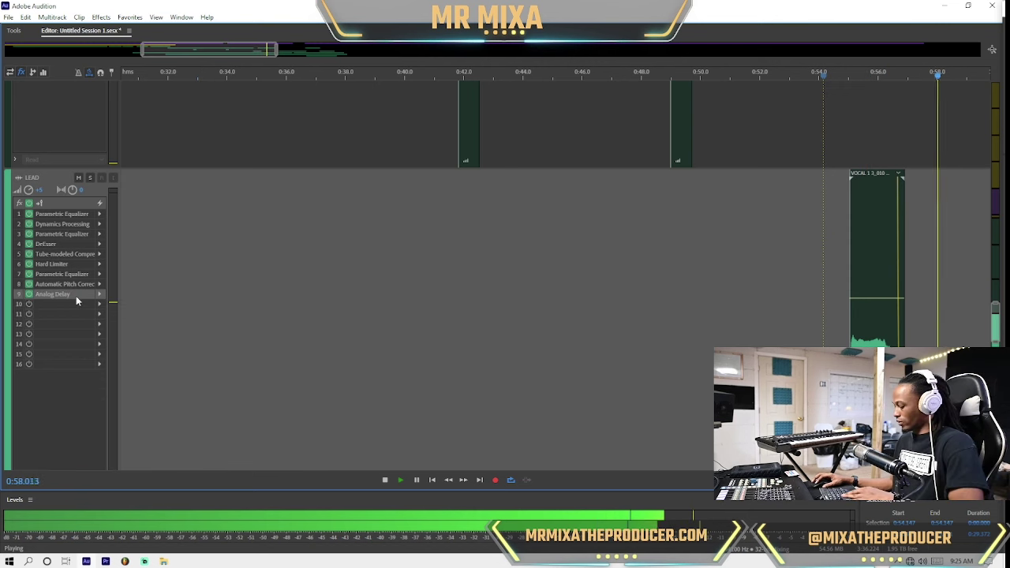
pyautogui.press('Delete')
# Step: Listen to the third LEAD track from about 0:54.1 and save its effects rack over the DOPE CLEAR SOUND BLUE preset
pyautogui.press('space')
pyautogui.press('space')
pyautogui.scroll(-3, 106, 270)
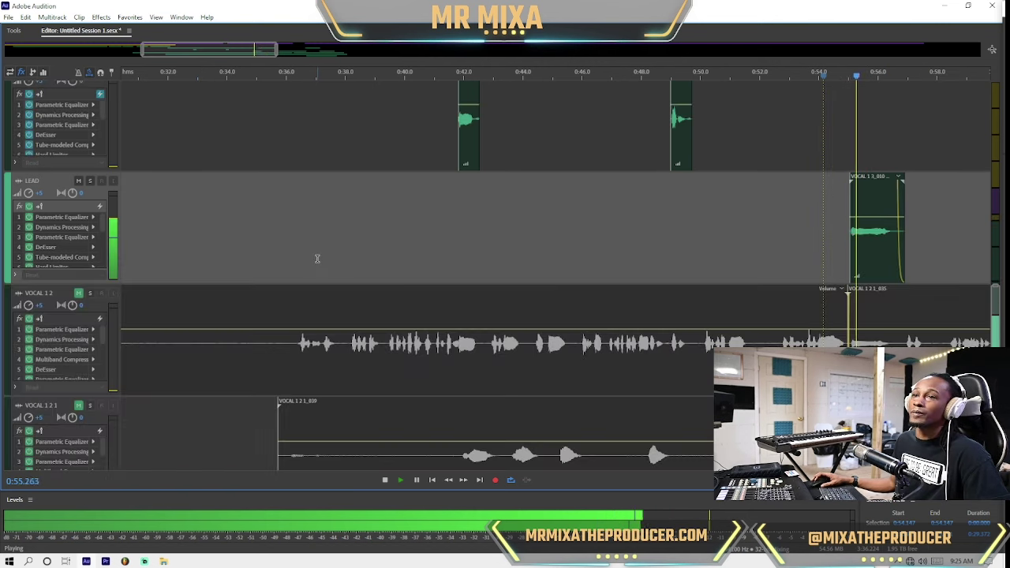
pyautogui.scroll(2, 750, 261)
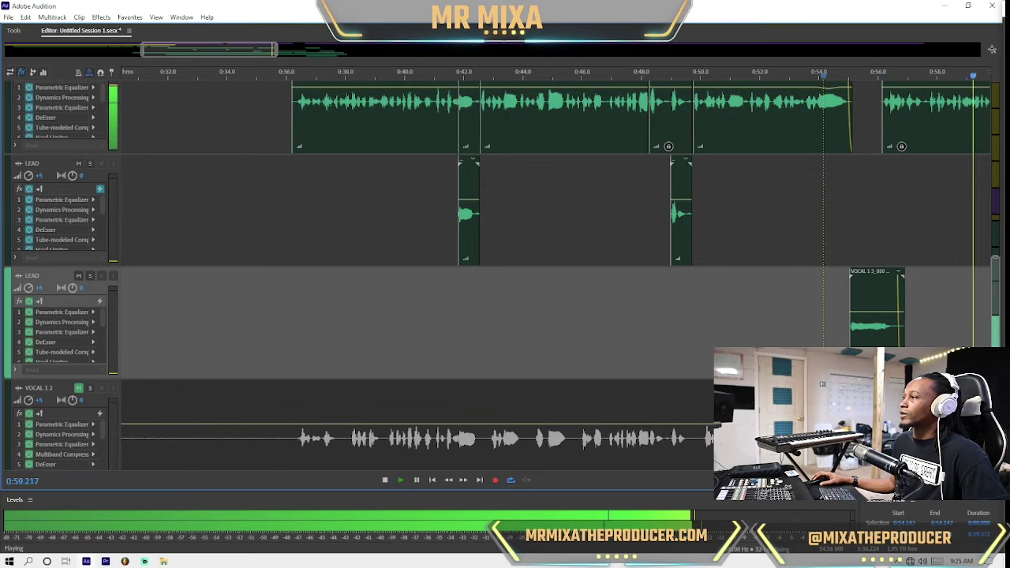
pyautogui.click(510, 289)
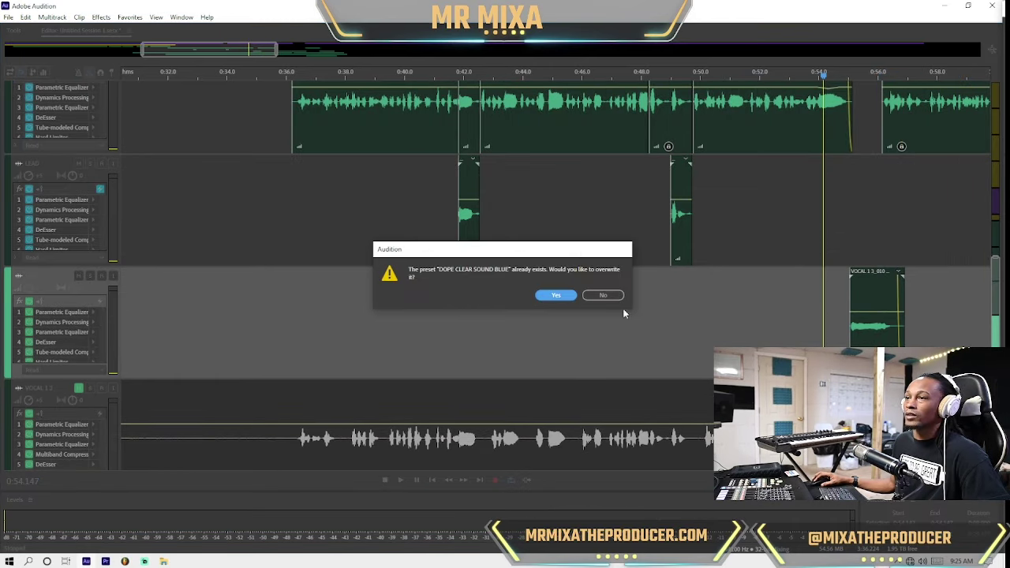
pyautogui.click(556, 295)
# Step: Play the session from about 0:45.3 and again from about 0:36.3 to check the LEAD vocals
pyautogui.click(563, 229)
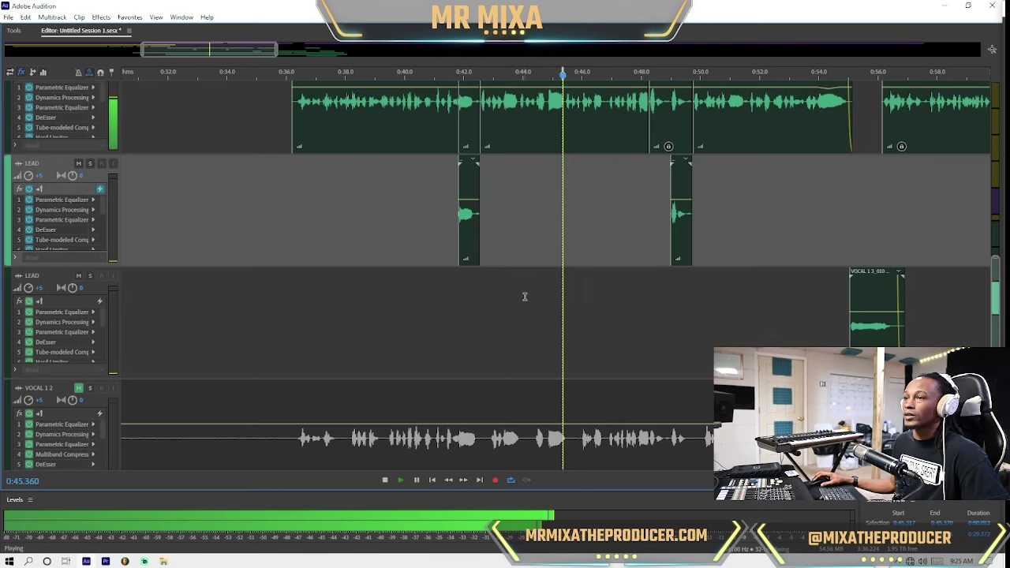
pyautogui.scroll(-2, 526, 295)
pyautogui.click(313, 233)
pyautogui.click(296, 249)
pyautogui.press('space')
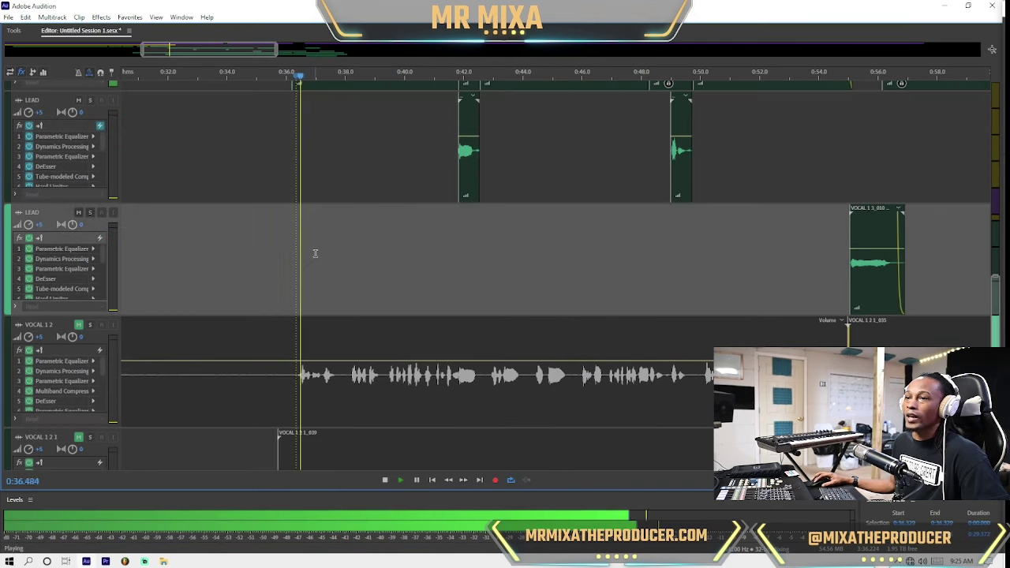
# Step: Unmute and solo the VOCAL 1 2 track, and cue playback at about 0:36.3, just before its first vocal
pyautogui.scroll(-2, 313, 251)
pyautogui.click(79, 263)
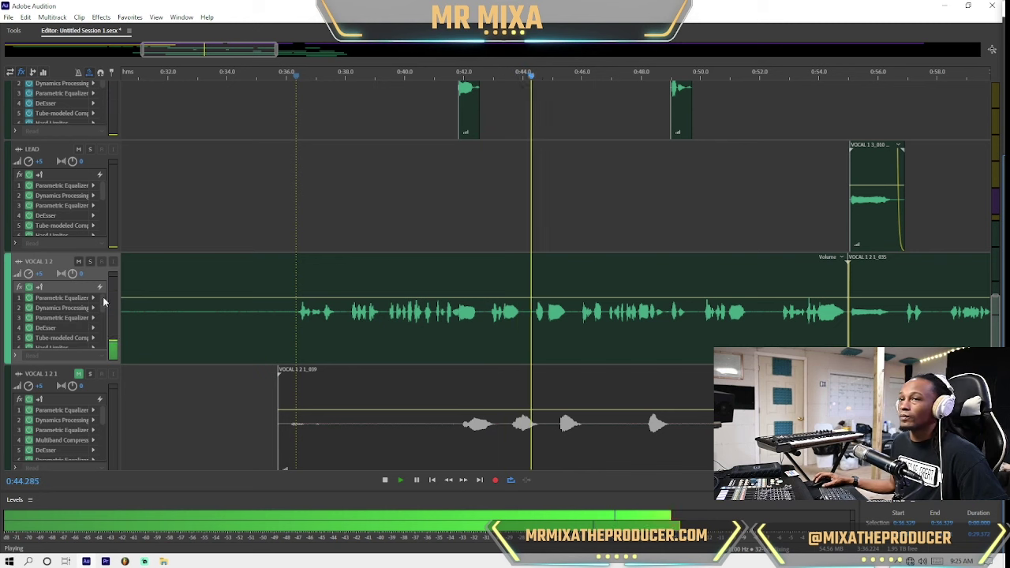
pyautogui.click(90, 261)
pyautogui.scroll(3, 61, 285)
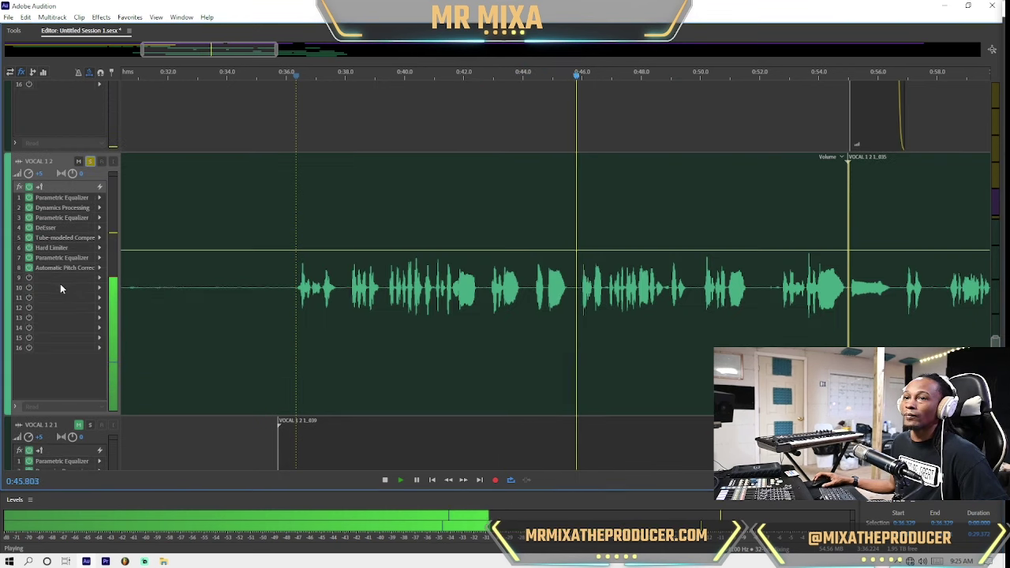
pyautogui.click(262, 298)
pyautogui.press('space')
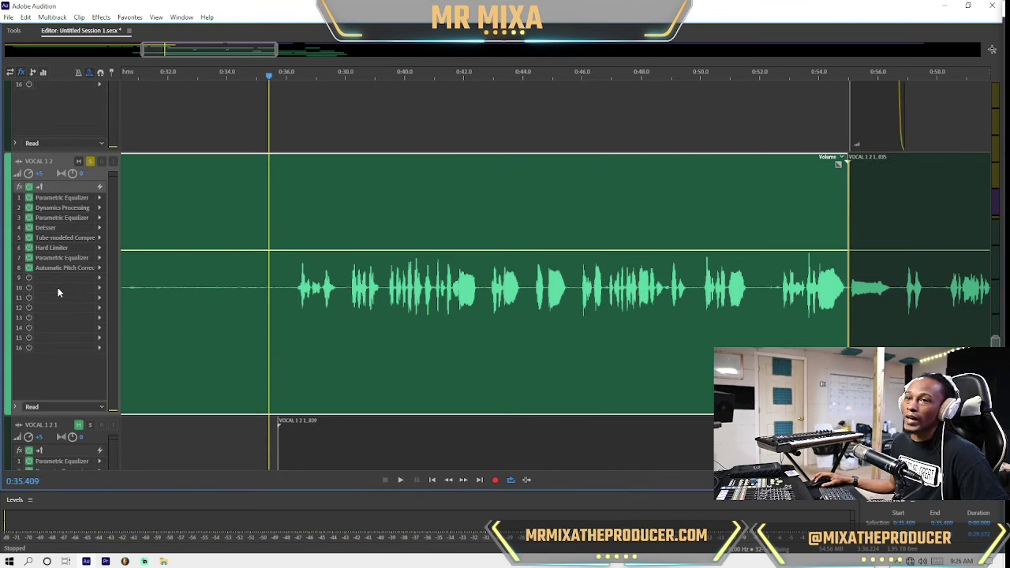
pyautogui.click(296, 208)
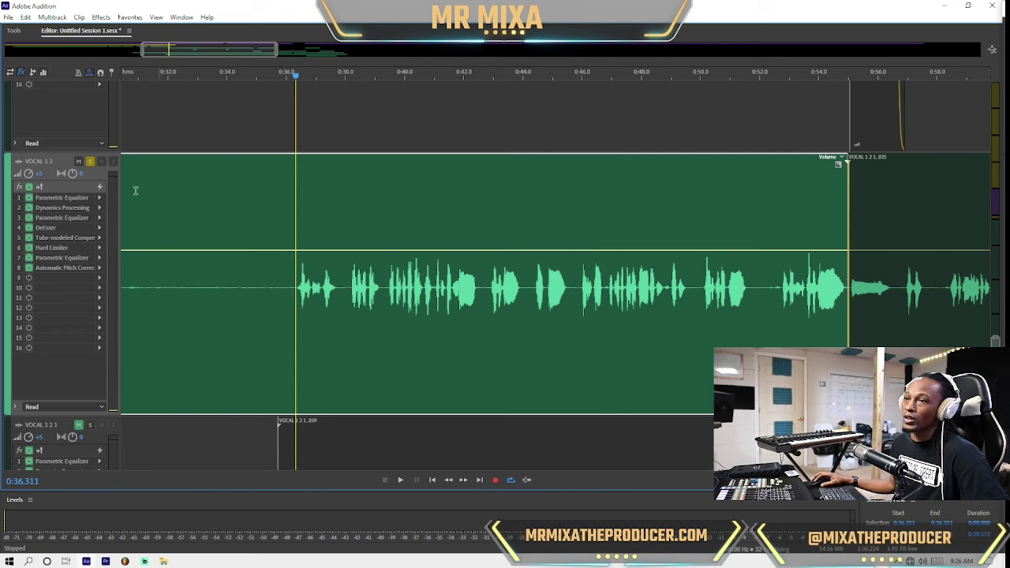
# Step: Add a Dynamics effect in slot 9 of VOCAL 1 2, with Compressor off and AutoGate on at a -49.1 dB threshold
pyautogui.click(99, 280)
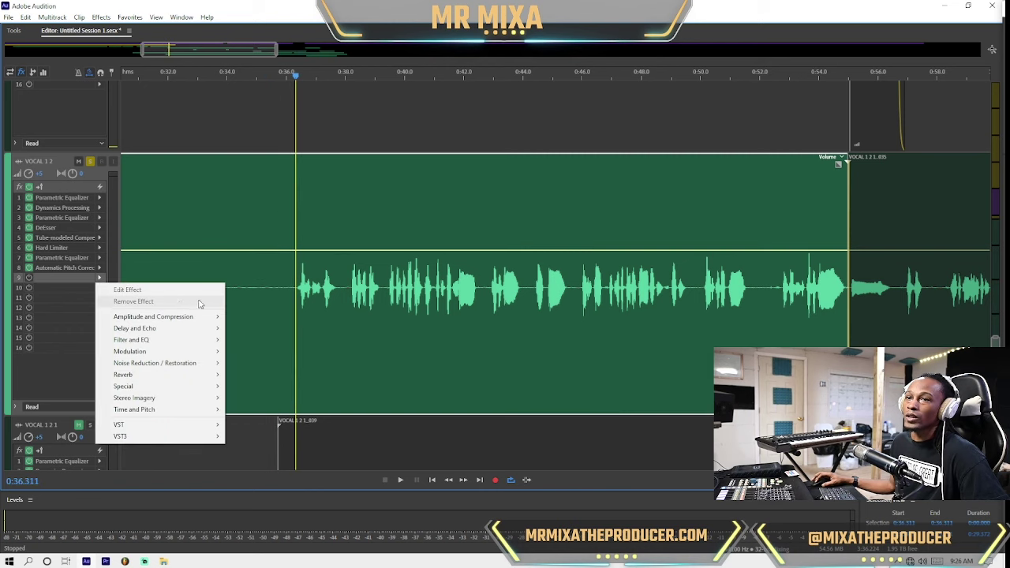
pyautogui.moveTo(204, 317)
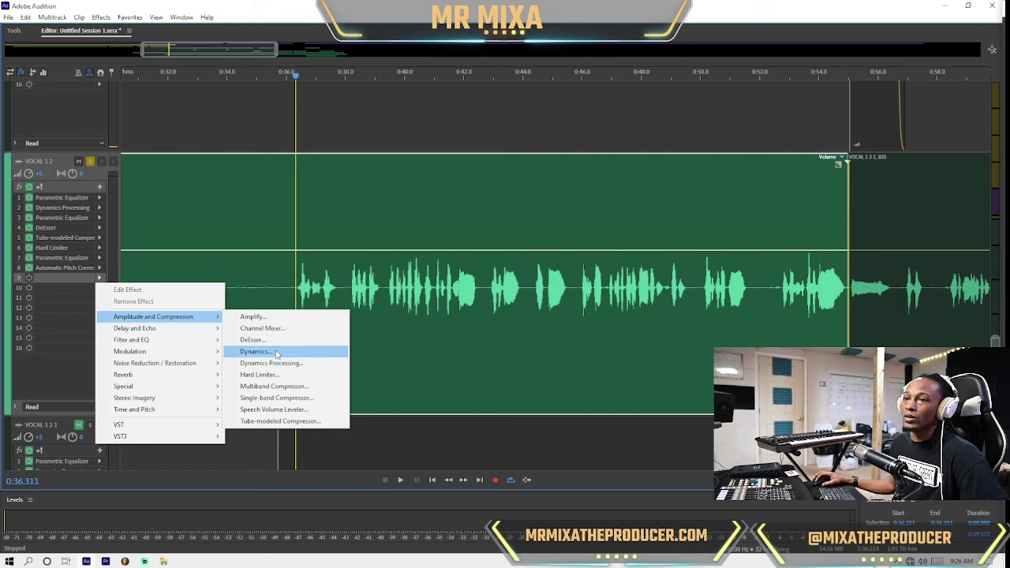
pyautogui.click(276, 352)
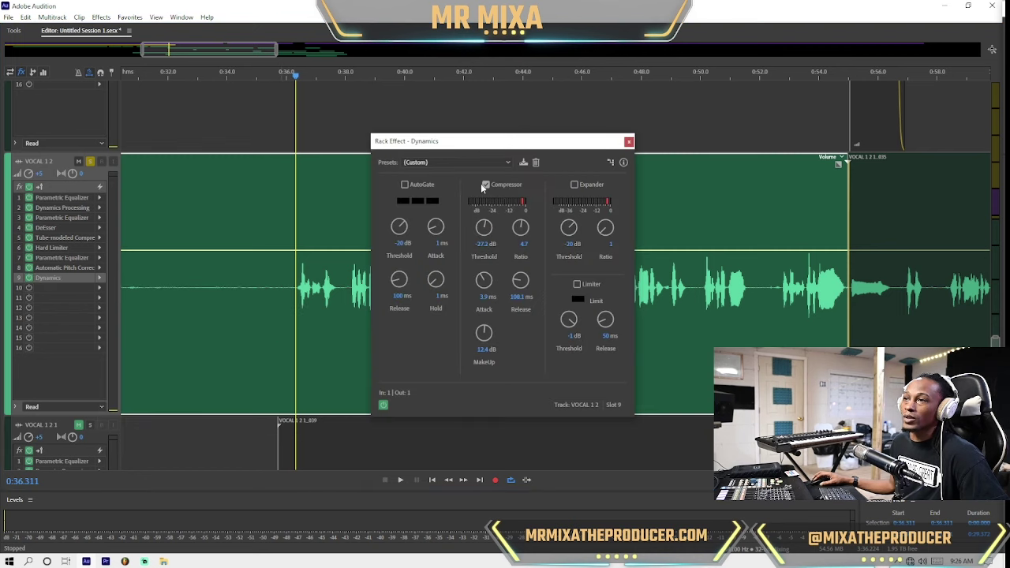
pyautogui.click(474, 163)
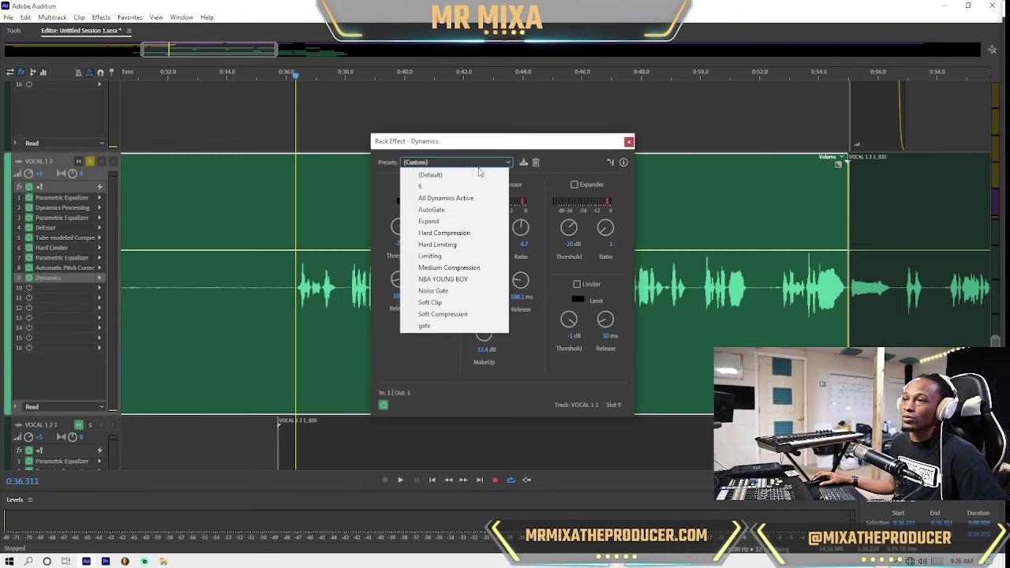
pyautogui.click(548, 161)
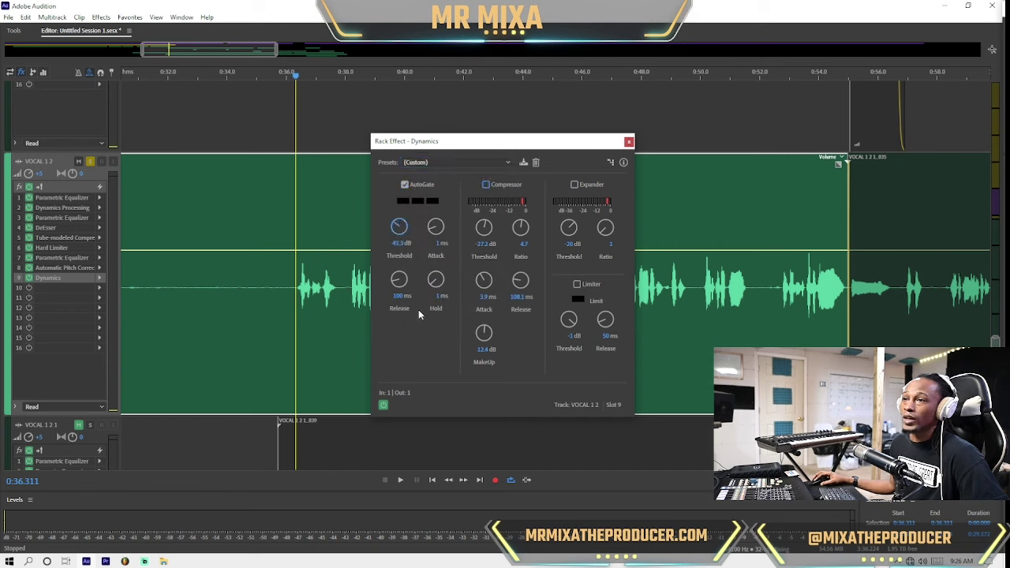
pyautogui.moveTo(418, 313); pyautogui.dragTo(416, 325)
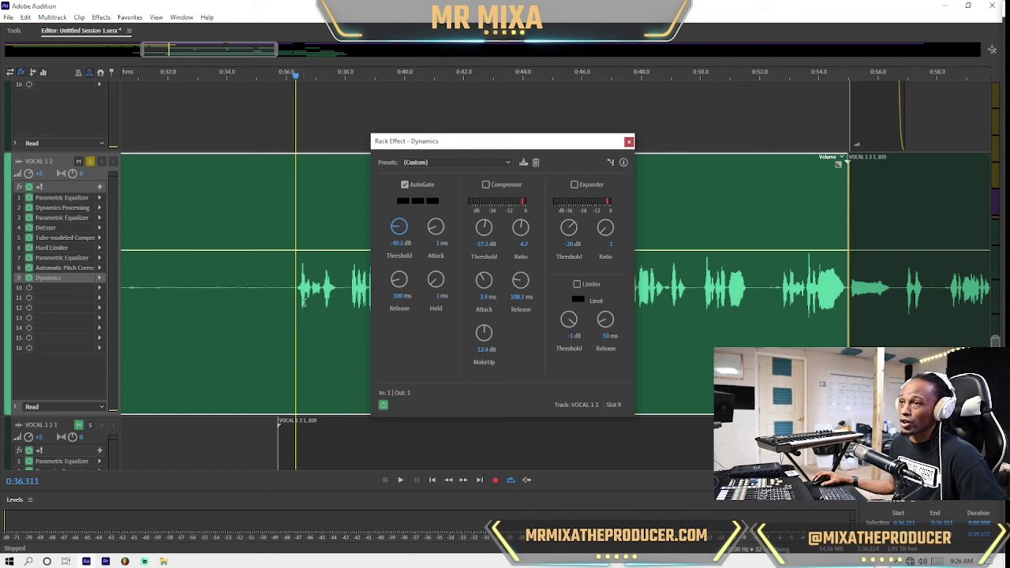
# Step: Play VOCAL 1 2 and raise the AutoGate threshold to -42.4 dB, rechecking the gating from about 0:51.1
pyautogui.press('space')
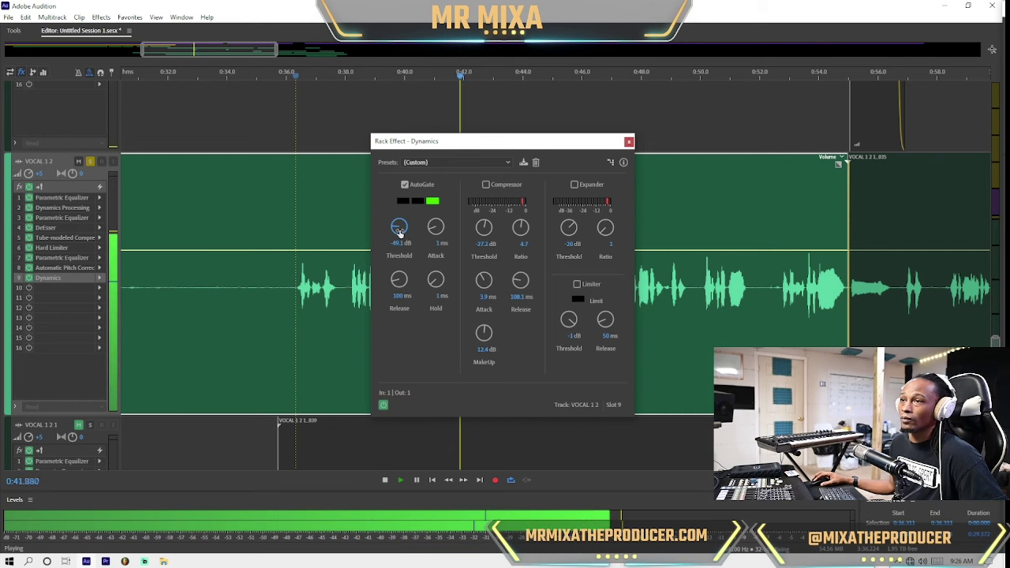
pyautogui.moveTo(399, 230); pyautogui.dragTo(403, 227)
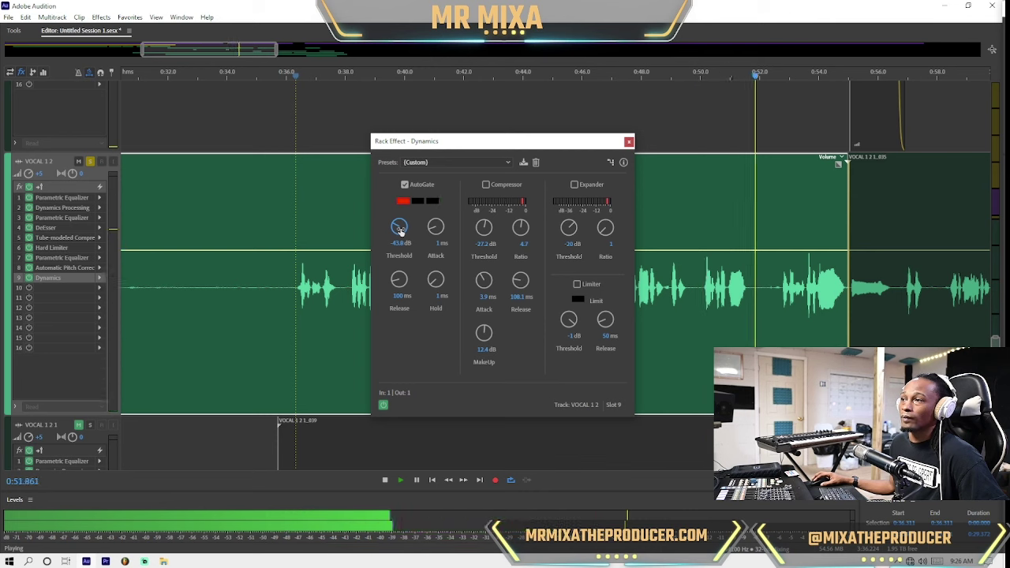
pyautogui.moveTo(400, 230); pyautogui.dragTo(400, 228)
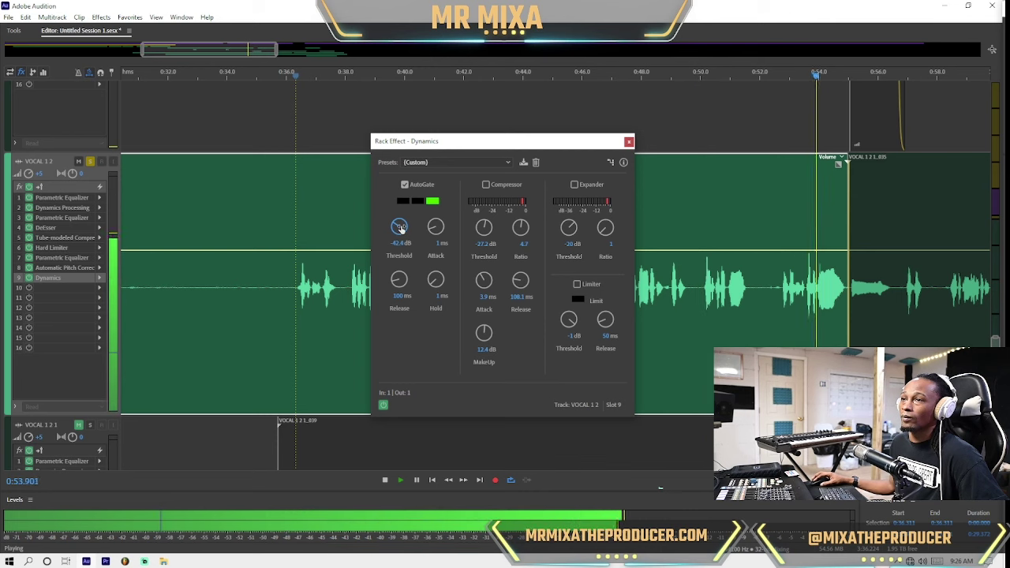
pyautogui.click(732, 280)
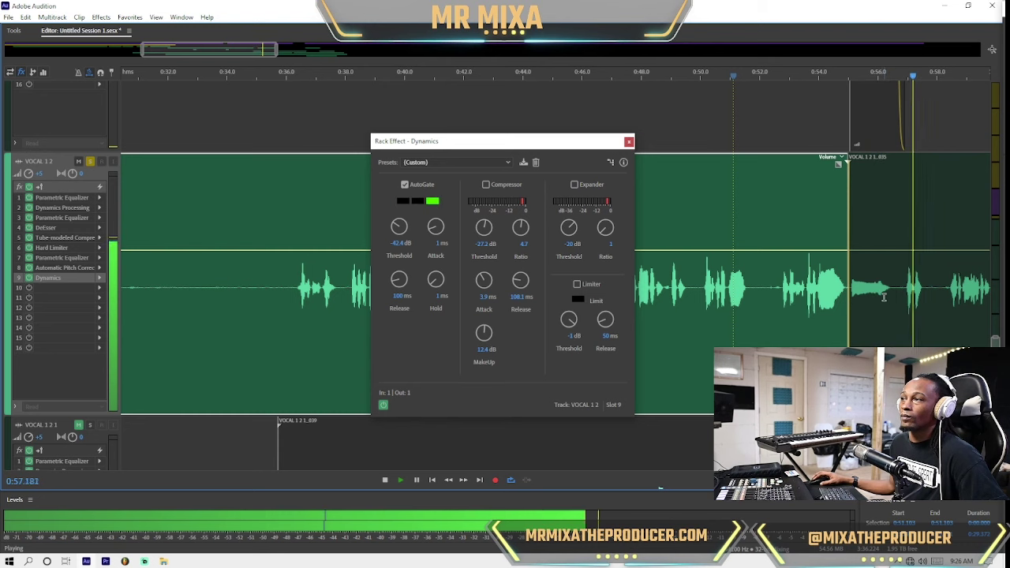
# Step: Close the Dynamics effect and listen to the end of the last VOCAL 1 2 clip from about 1:12.5
pyautogui.click(629, 142)
pyautogui.click(567, 229)
pyautogui.press('-')
pyautogui.scroll(-3, 566, 228)
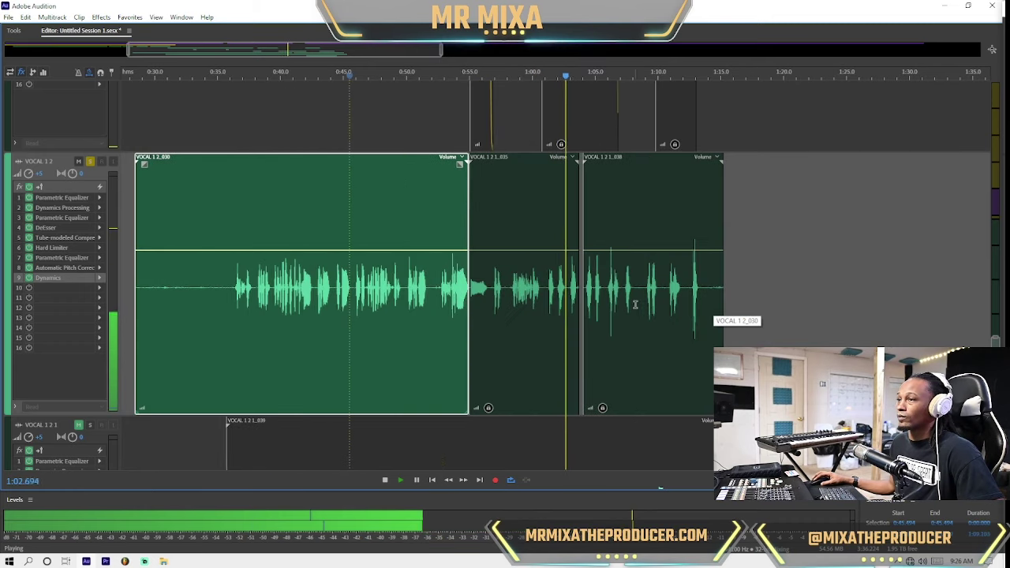
pyautogui.click(689, 290)
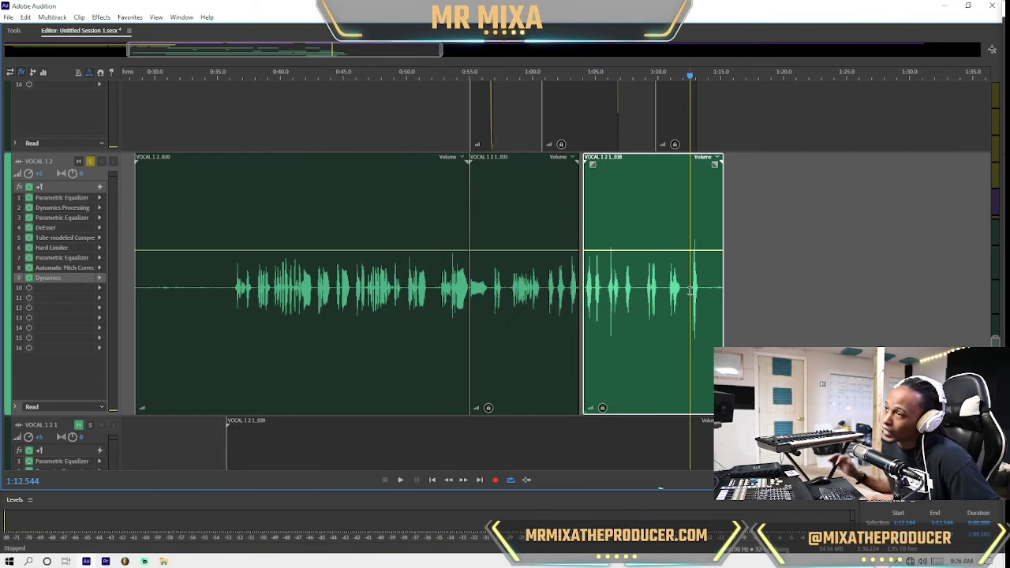
pyautogui.press('space')
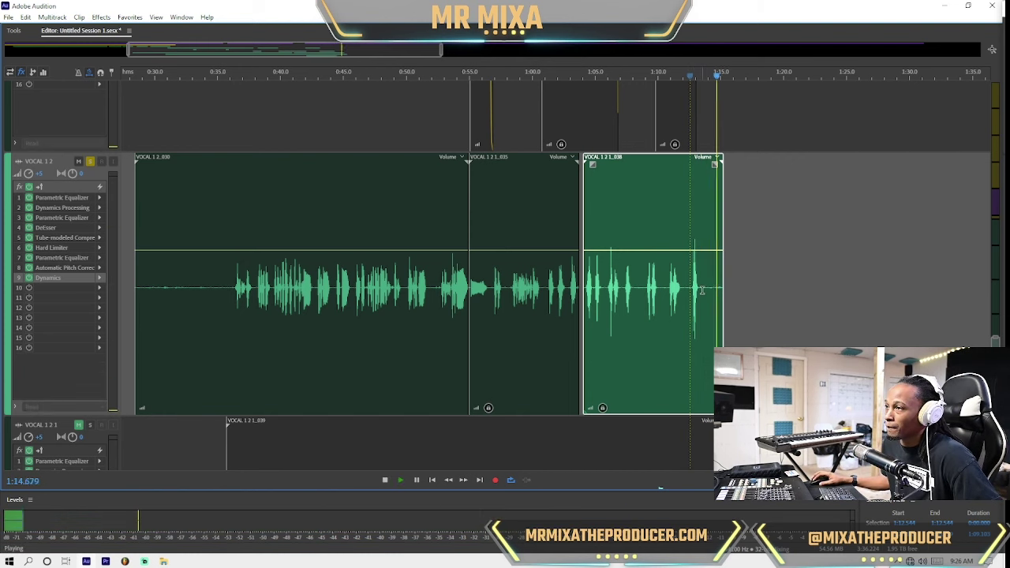
pyautogui.press('space')
pyautogui.moveTo(806, 290); pyautogui.dragTo(119, 258)
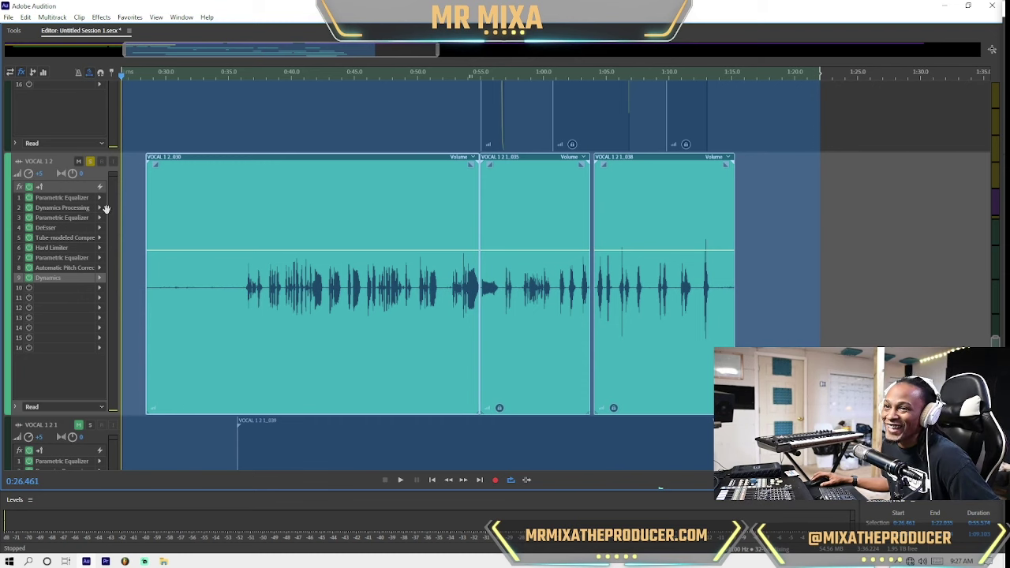
pyautogui.rightClick(144, 197)
pyautogui.rightClick(135, 187)
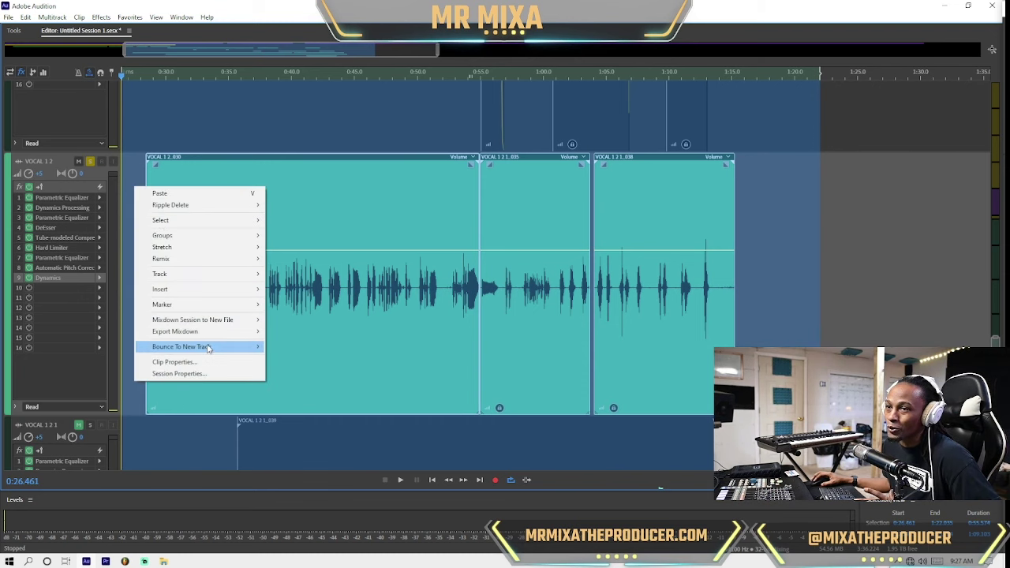
pyautogui.moveTo(208, 349)
pyautogui.click(274, 4)
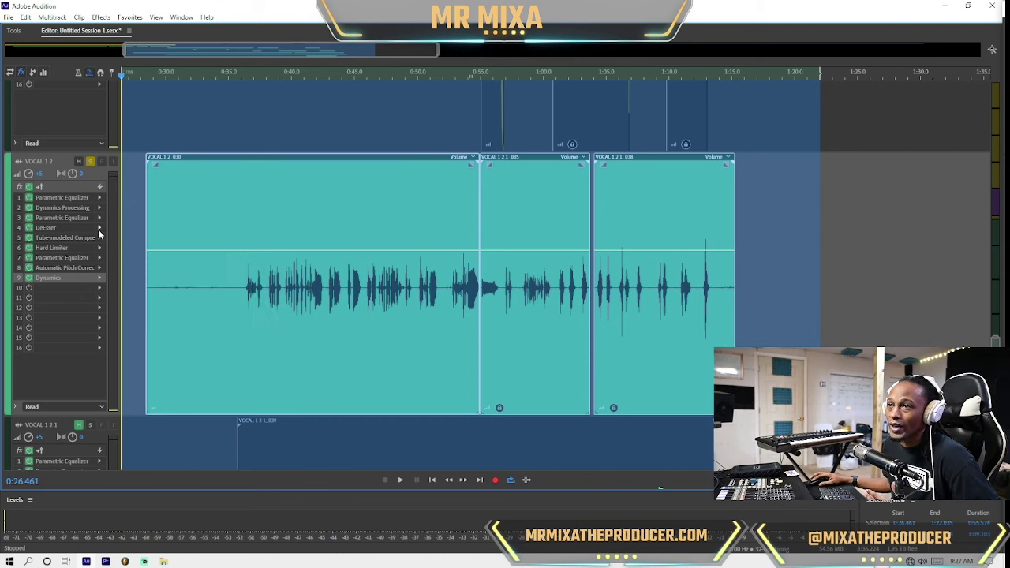
pyautogui.scroll(-2, 52, 253)
pyautogui.click(174, 209)
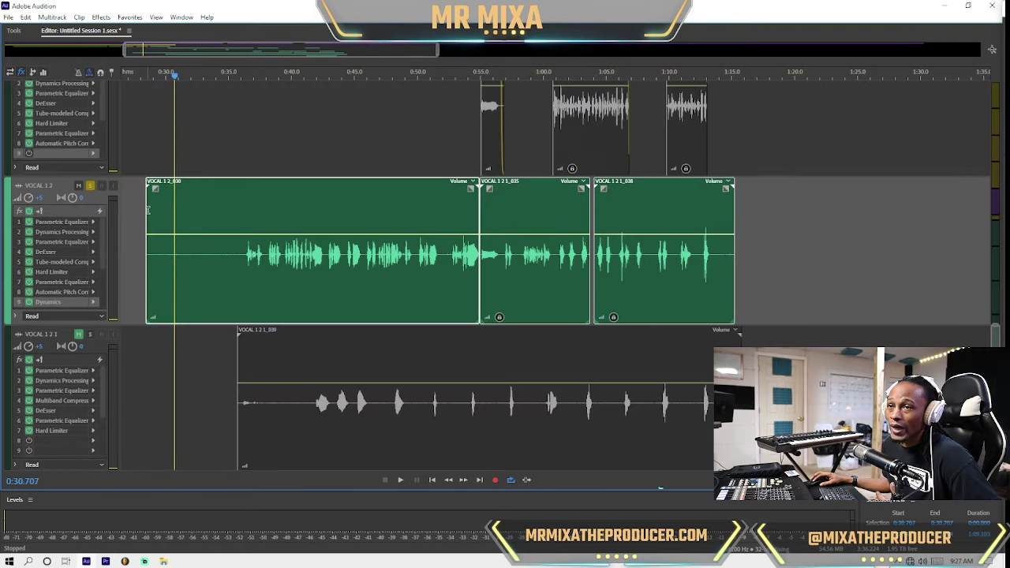
# Step: Trim the silence before the first VOCAL 1 2 clip and after the last one, and pre-render the unsoloed track
pyautogui.moveTo(147, 209); pyautogui.dragTo(240, 208)
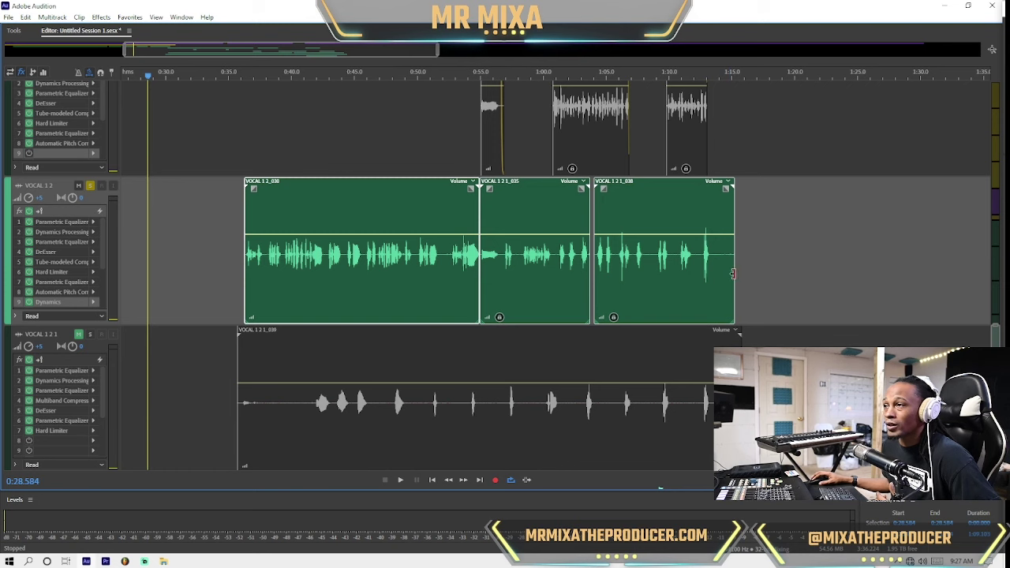
pyautogui.moveTo(732, 273); pyautogui.dragTo(711, 274)
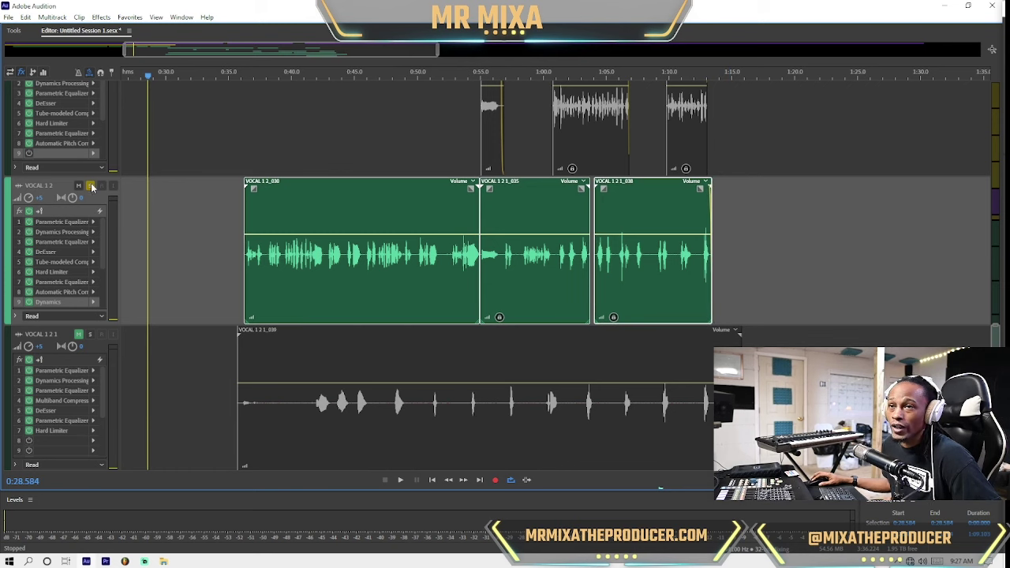
pyautogui.click(245, 150)
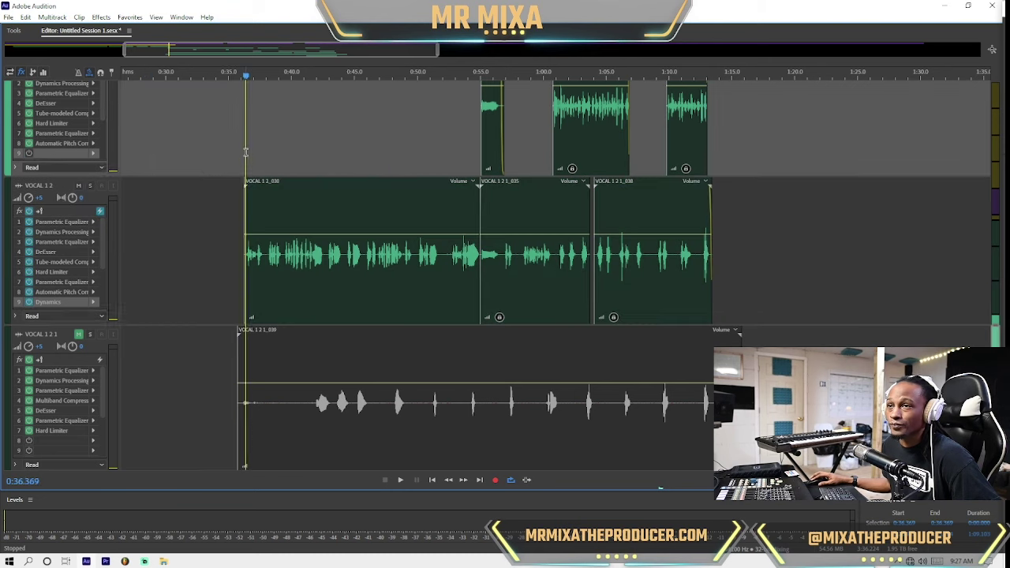
# Step: During playback, set VOCAL 1 2's slot 1 Parametric Equalizer to 156 Hz for HP and L, with gains of -9.1 dB on L and -3 dB on band 5
pyautogui.press('space')
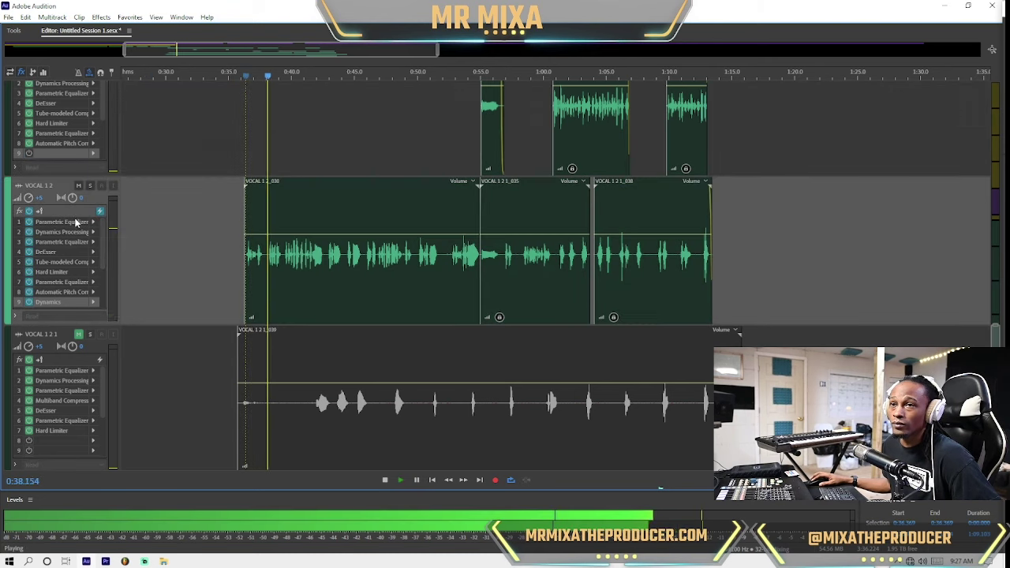
pyautogui.doubleClick(78, 223)
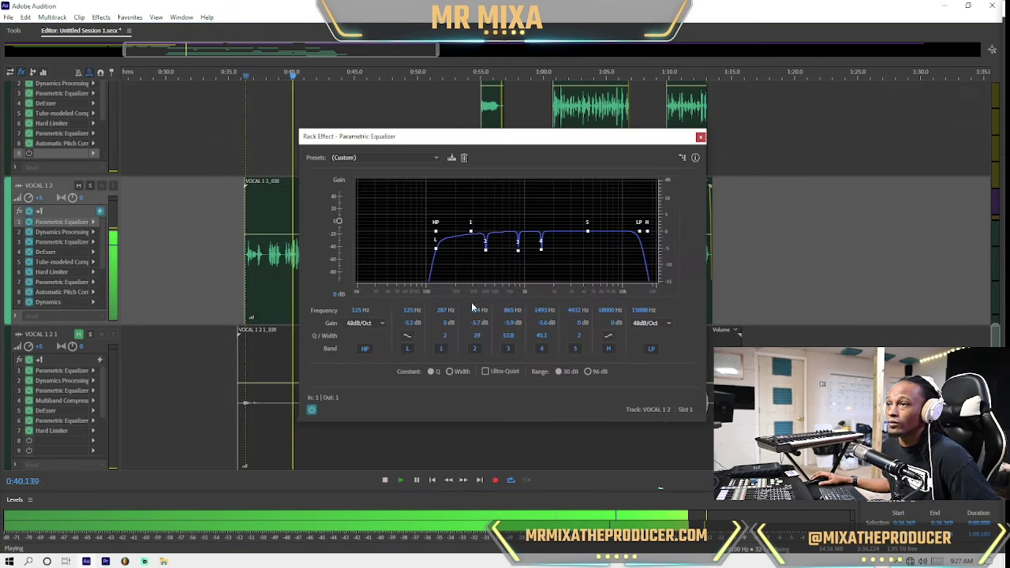
pyautogui.press('space')
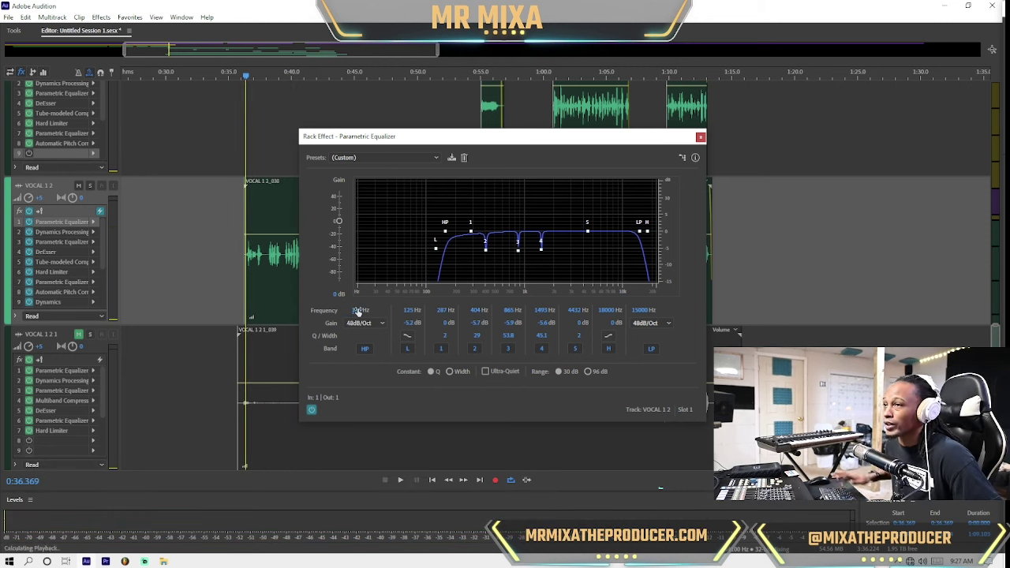
pyautogui.click(403, 310)
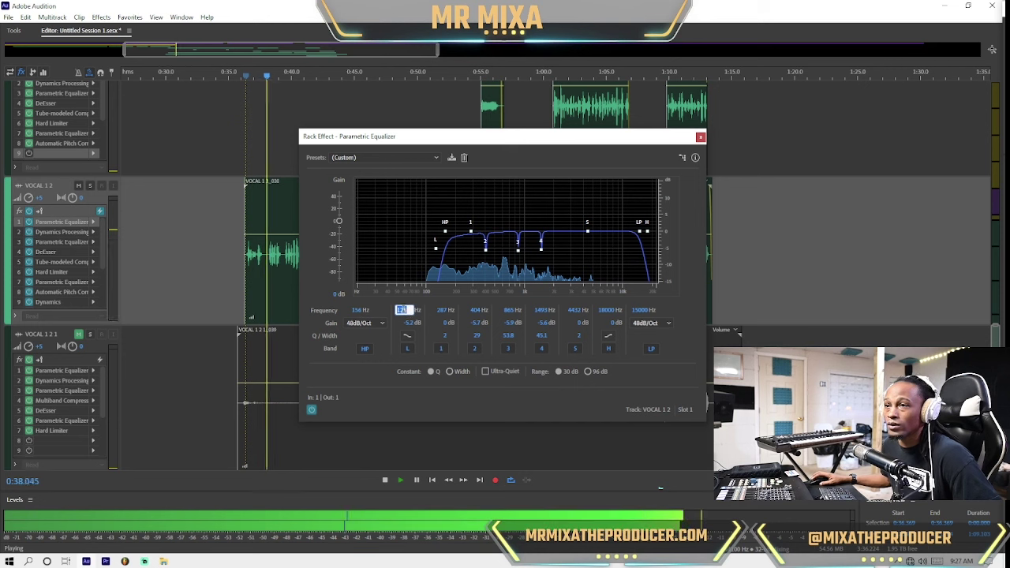
pyautogui.write('156')
pyautogui.press('Return')
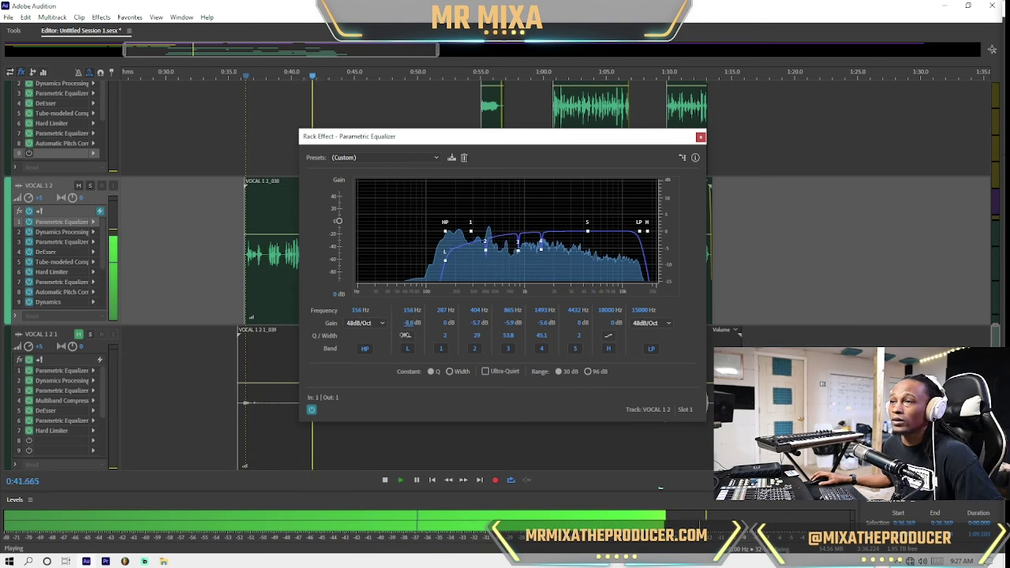
pyautogui.moveTo(404, 334); pyautogui.dragTo(404, 336)
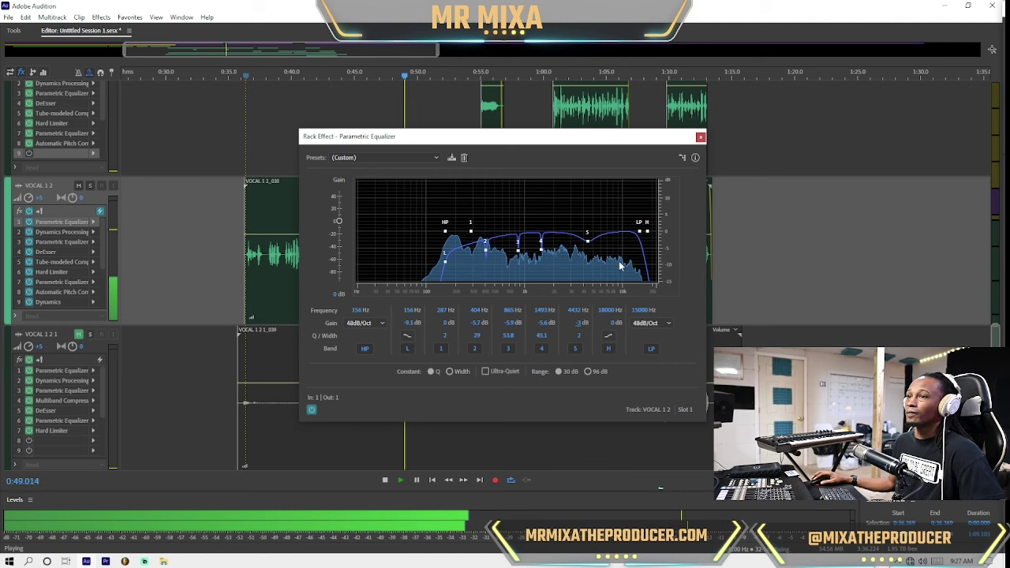
pyautogui.click(699, 137)
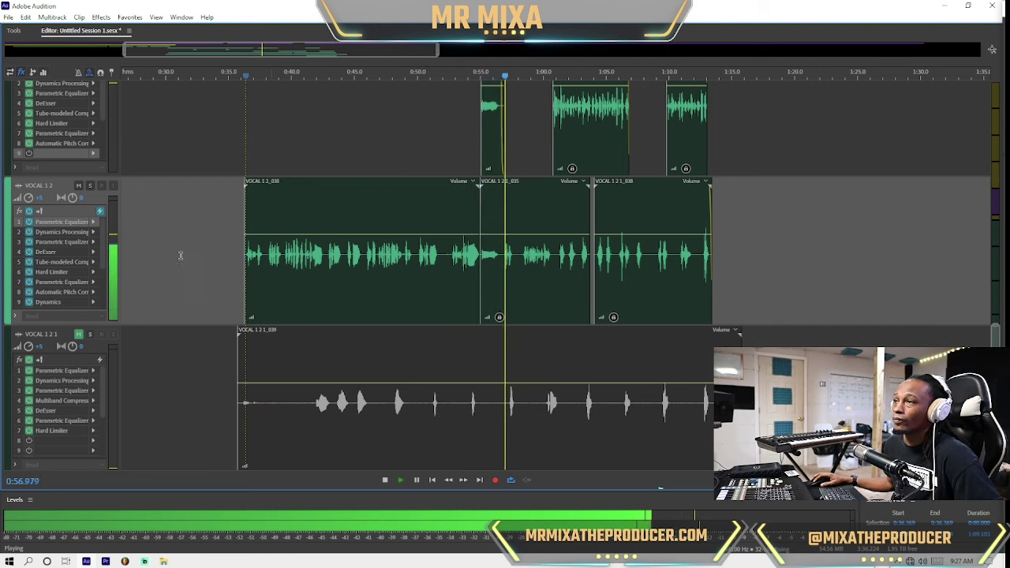
# Step: Set the VOCAL 1 2 track volume to -4 dB and check the balance against the LEAD tracks from about 0:43.7
pyautogui.scroll(-1, 31, 234)
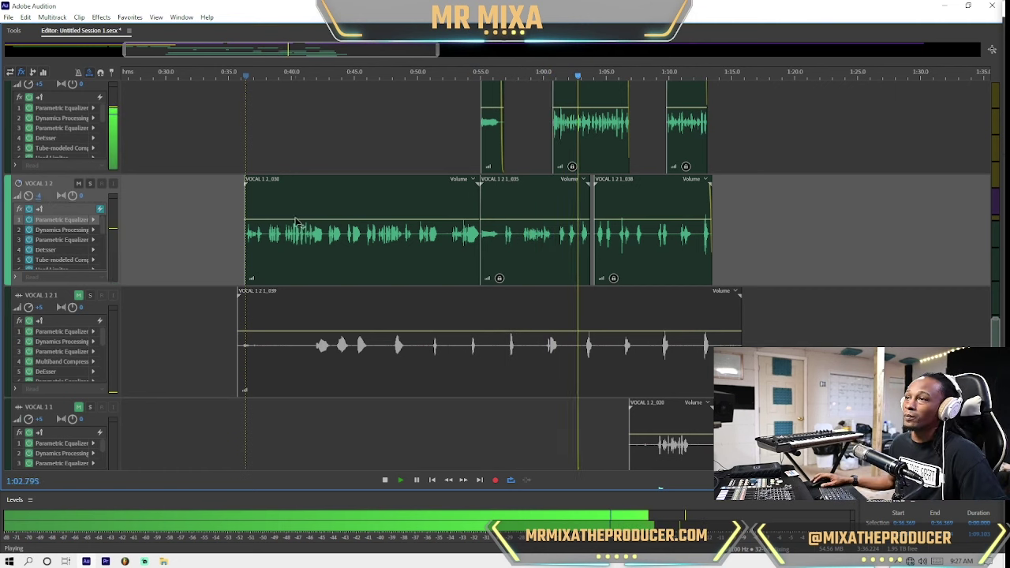
pyautogui.scroll(2, 411, 179)
pyautogui.click(327, 247)
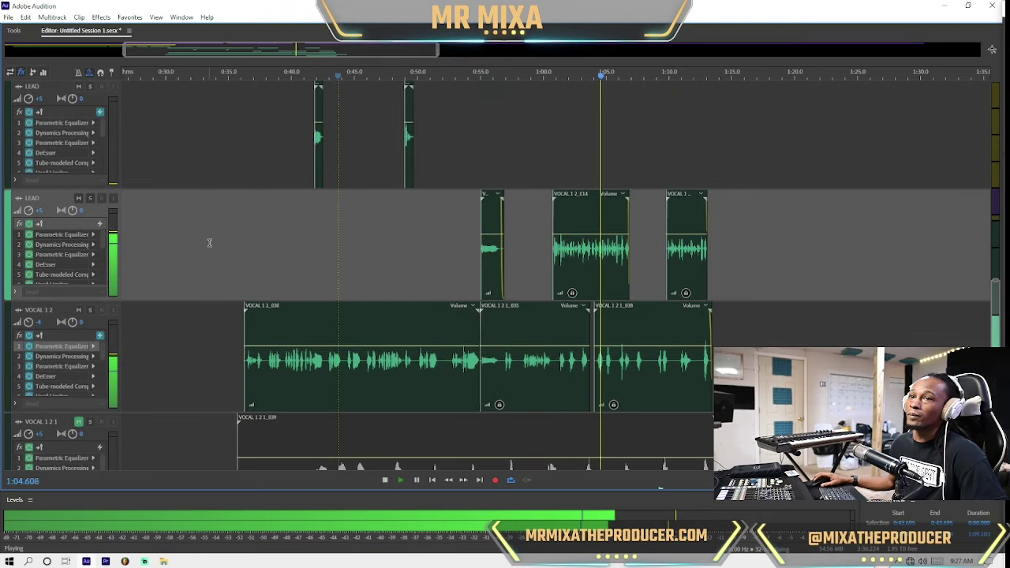
pyautogui.scroll(2, 60, 244)
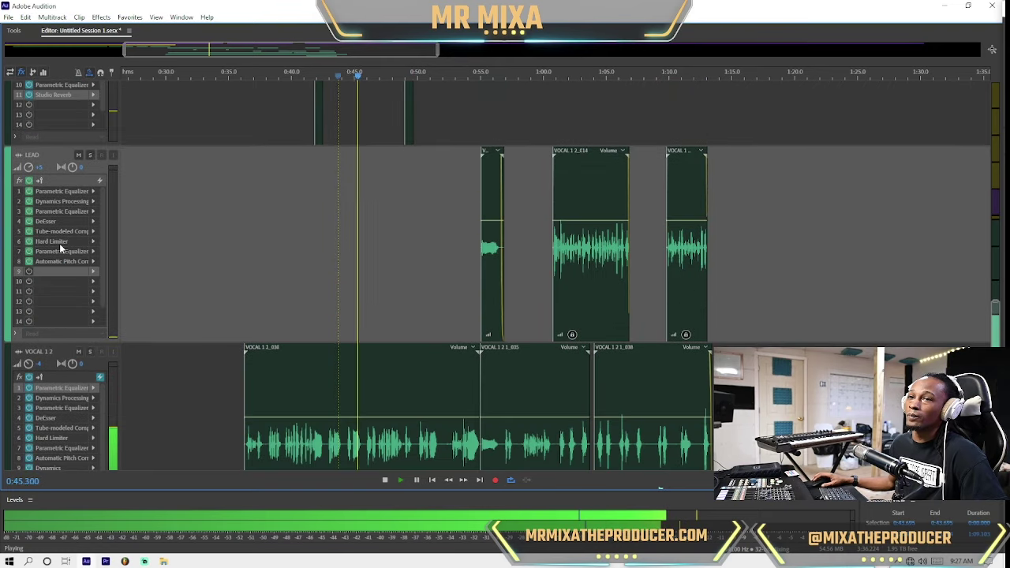
pyautogui.scroll(-1, 64, 243)
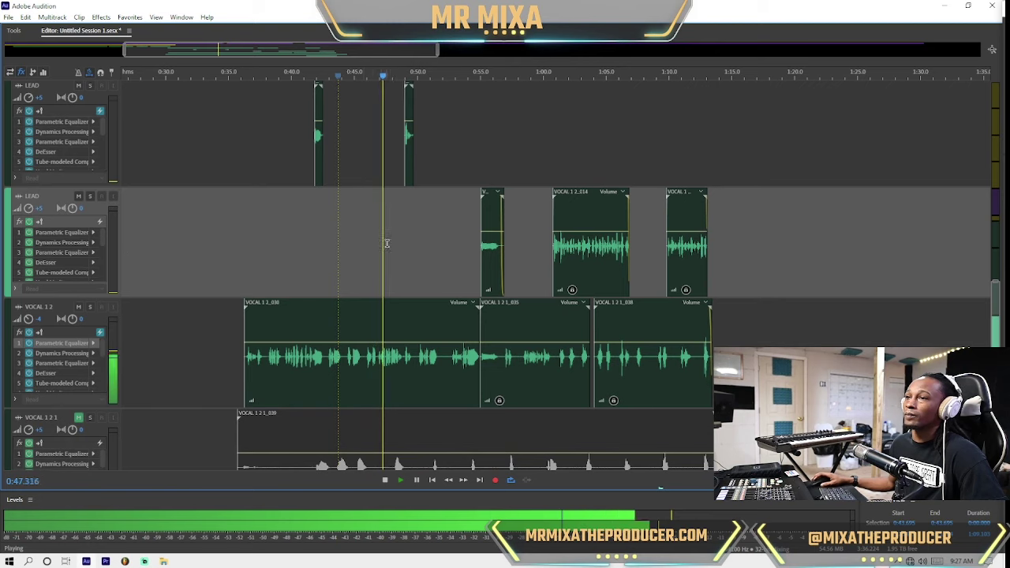
# Step: Move the LEAD track holding the VOCAL 1 2_014 clip above the LEAD track with the two short clips, and stop playback
pyautogui.scroll(1, 360, 254)
pyautogui.scroll(3, 360, 255)
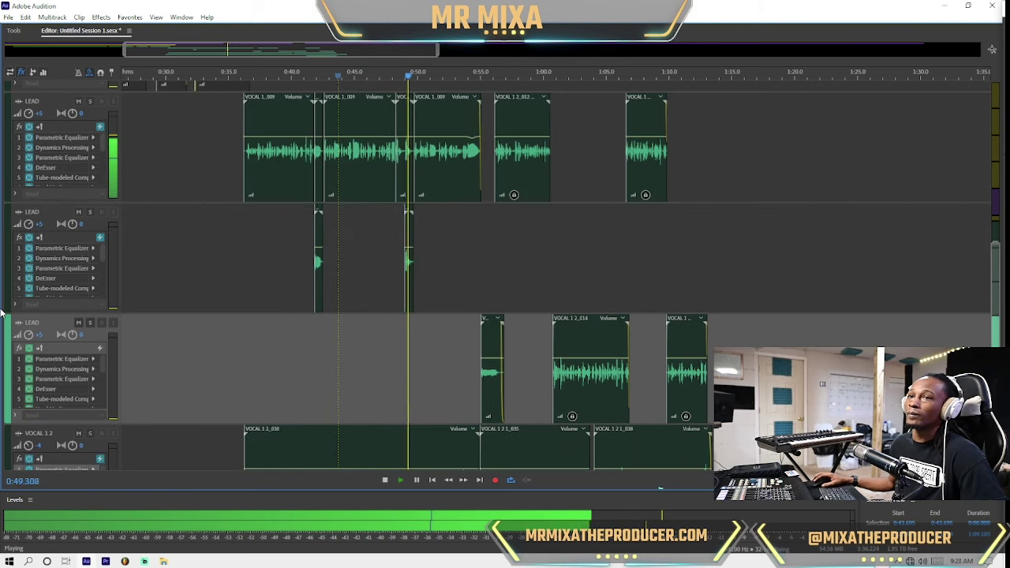
pyautogui.moveTo(7, 324); pyautogui.dragTo(77, 211)
pyautogui.scroll(1, 77, 250)
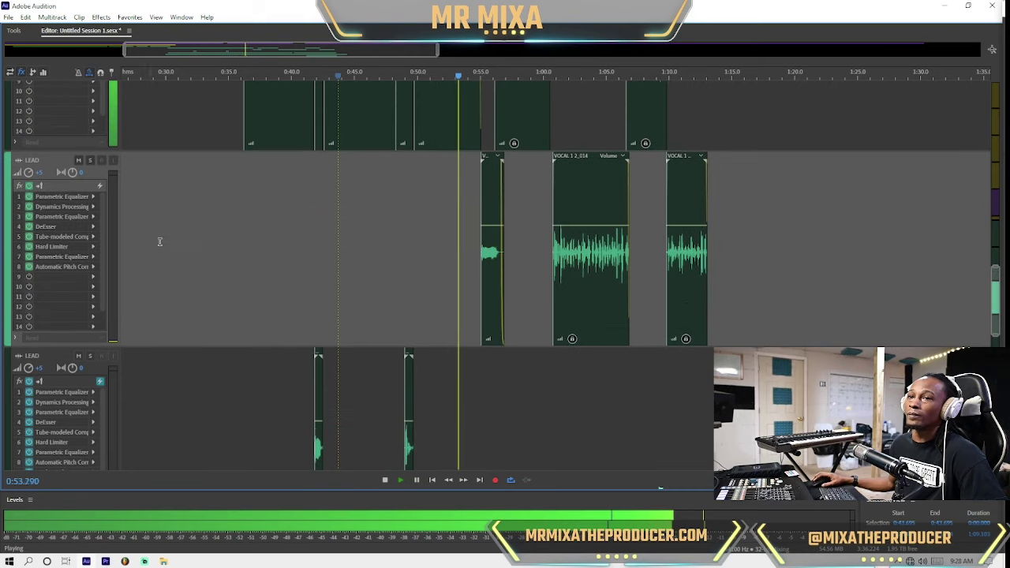
pyautogui.scroll(2, 159, 241)
pyautogui.press('space')
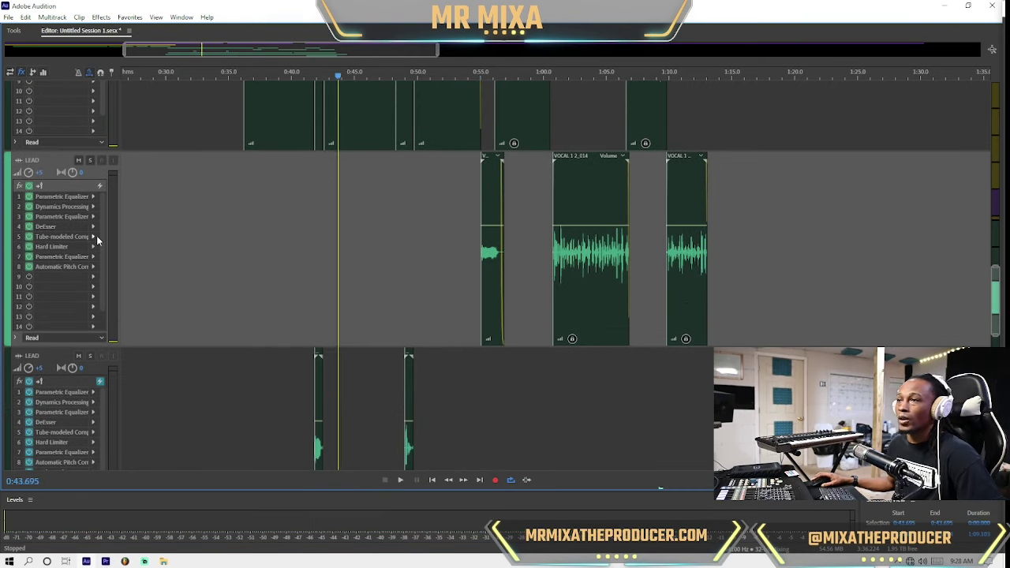
# Step: Play the mix from about 0:48.7 and set the VOCAL 1 2 track volume to -4.8 dB
pyautogui.scroll(-3, 100, 232)
pyautogui.click(401, 361)
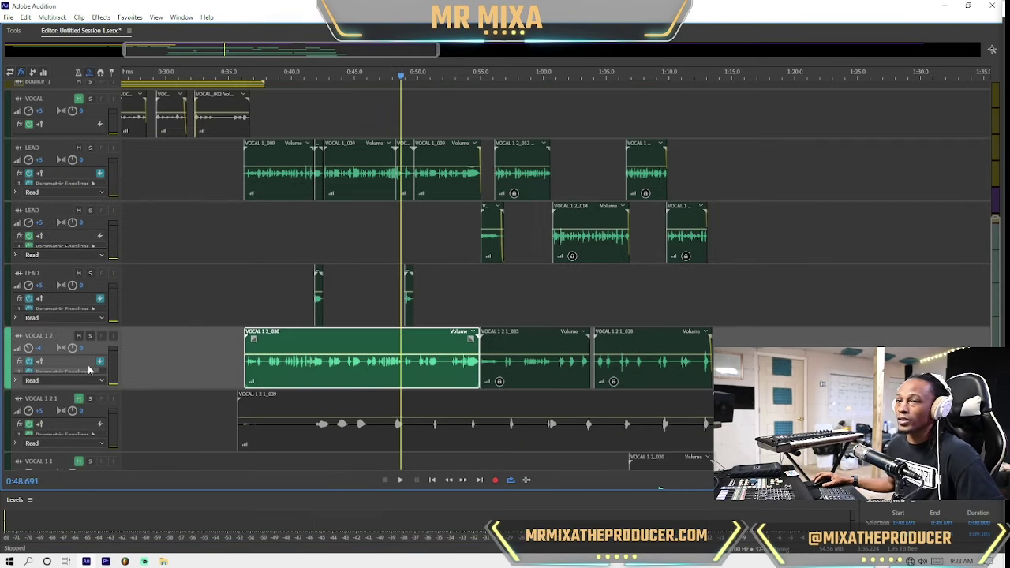
pyautogui.press('space')
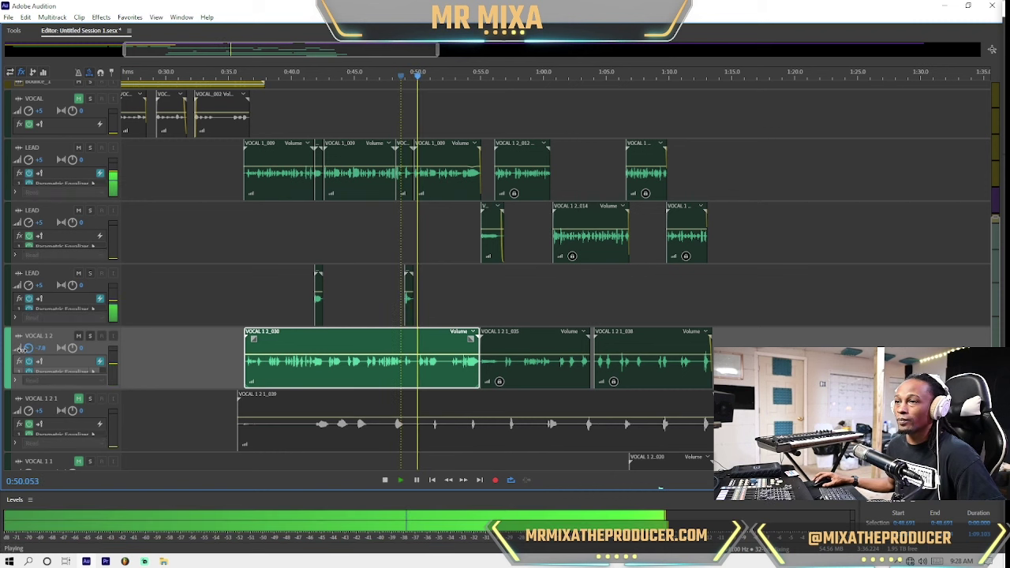
pyautogui.moveTo(27, 352); pyautogui.dragTo(20, 350)
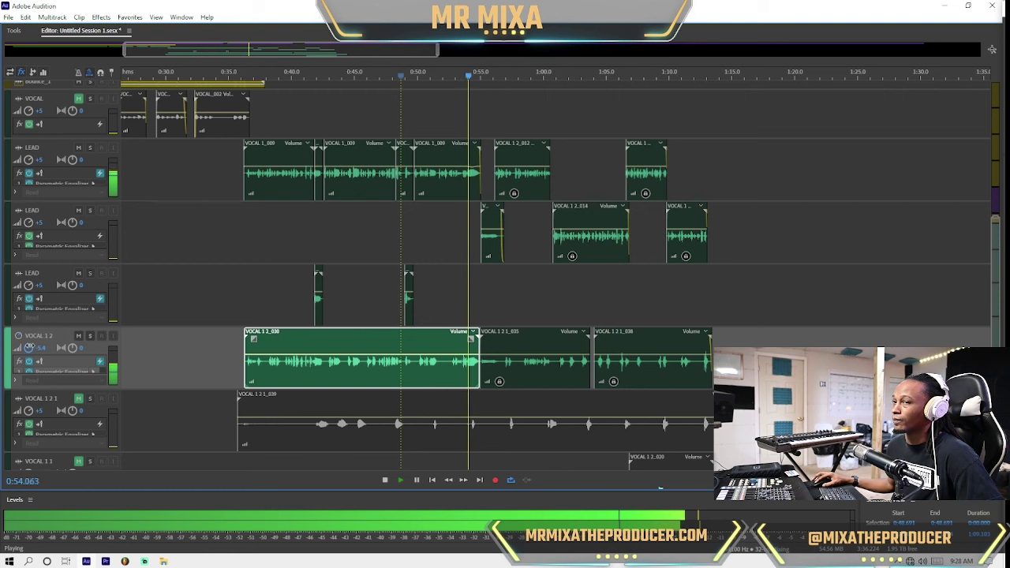
pyautogui.moveTo(29, 346); pyautogui.dragTo(30, 347)
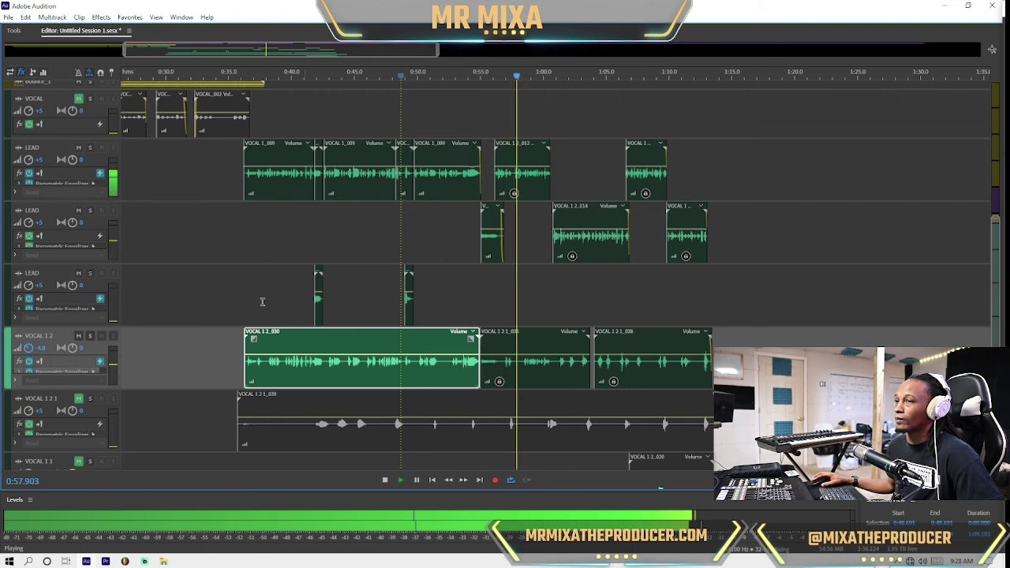
# Step: Set the playback start to about 0:36.4 and save the session, including the unsaved changes to the beat's WAV file
pyautogui.click(245, 221)
pyautogui.scroll(-1, 272, 223)
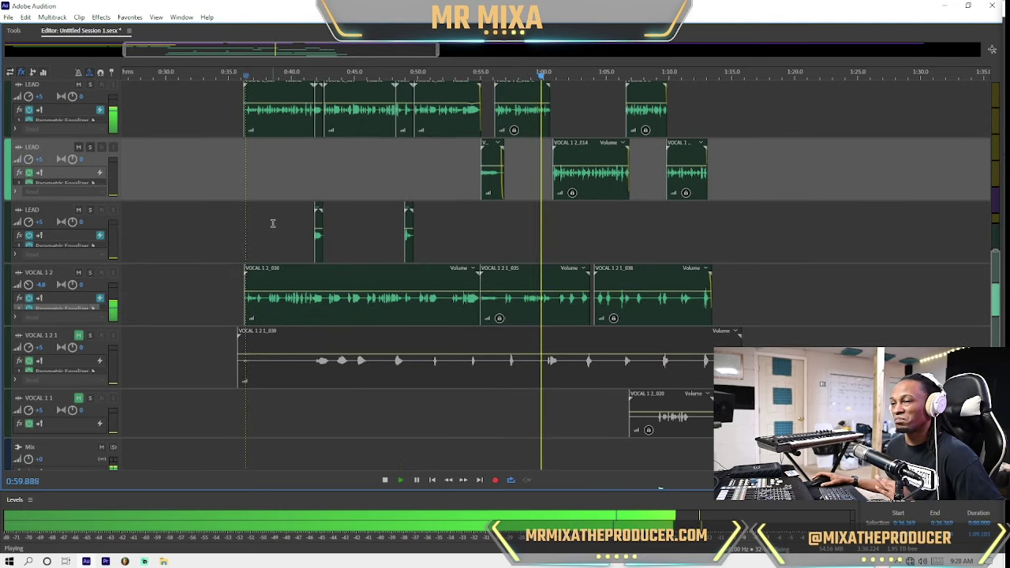
pyautogui.hotkey('ctrl', 's')
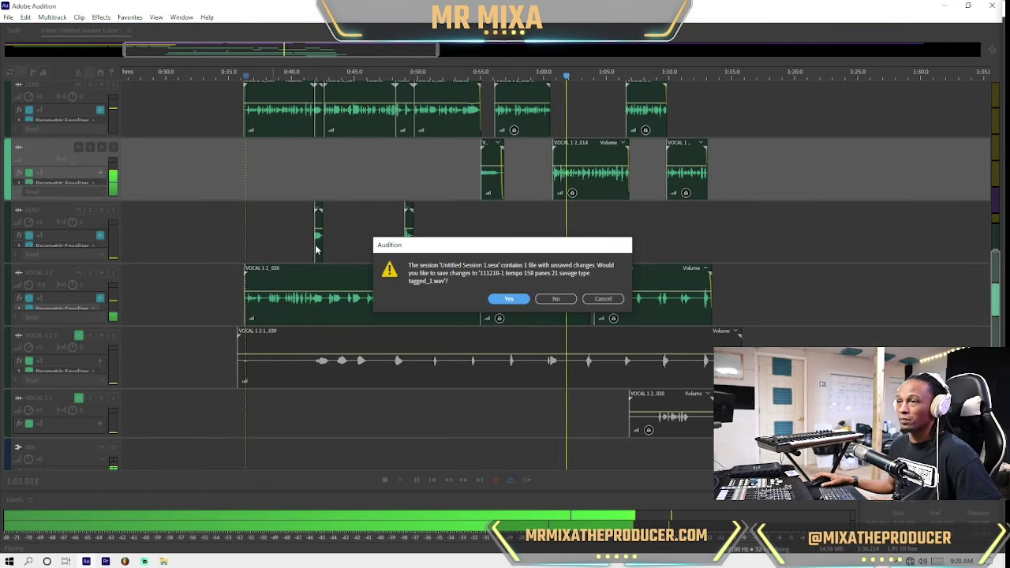
pyautogui.click(505, 300)
pyautogui.scroll(-1, 413, 271)
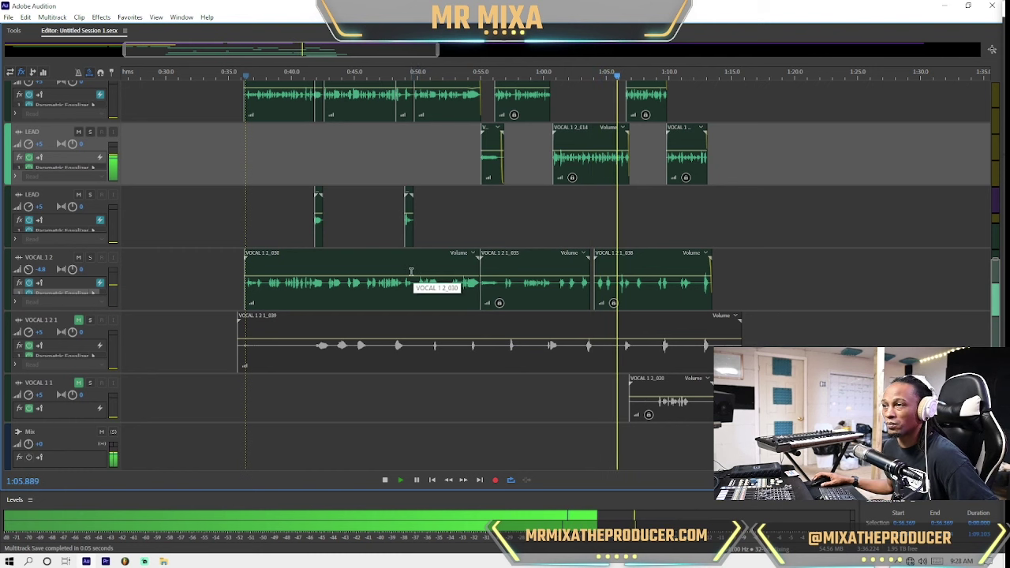
# Step: Check VOCAL 1 2's slot 1 Parametric Equalizer settings, close the effect and listen to the mix from about 0:39
pyautogui.press('space')
pyautogui.scroll(3, 55, 281)
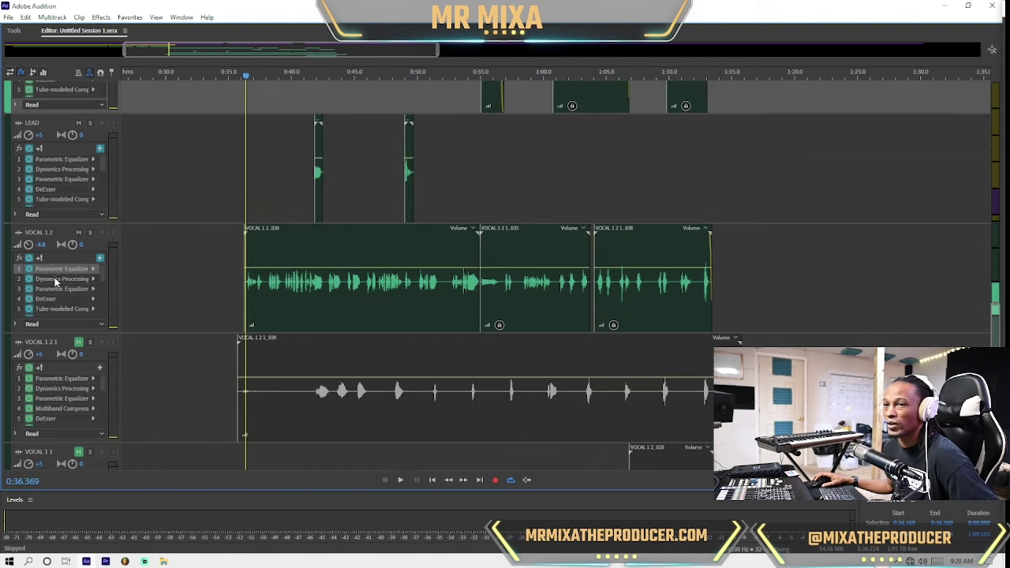
pyautogui.doubleClick(61, 270)
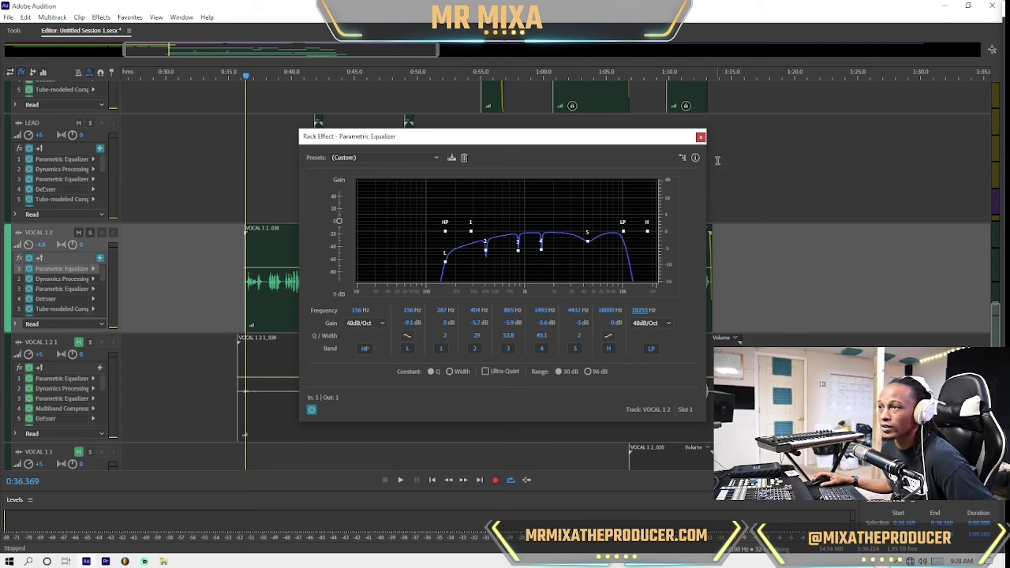
pyautogui.click(700, 140)
pyautogui.click(280, 205)
pyautogui.press('space')
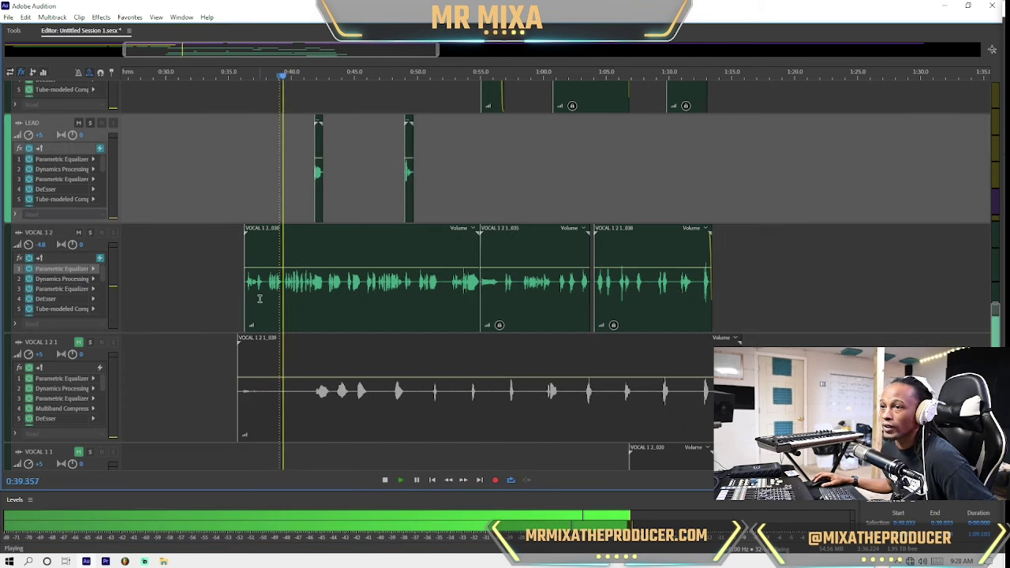
# Step: Stop playback and copy the Dynamics effect from VOCAL 1 2 into slot 8 of the VOCAL 1 2 1 track
pyautogui.scroll(4, 154, 277)
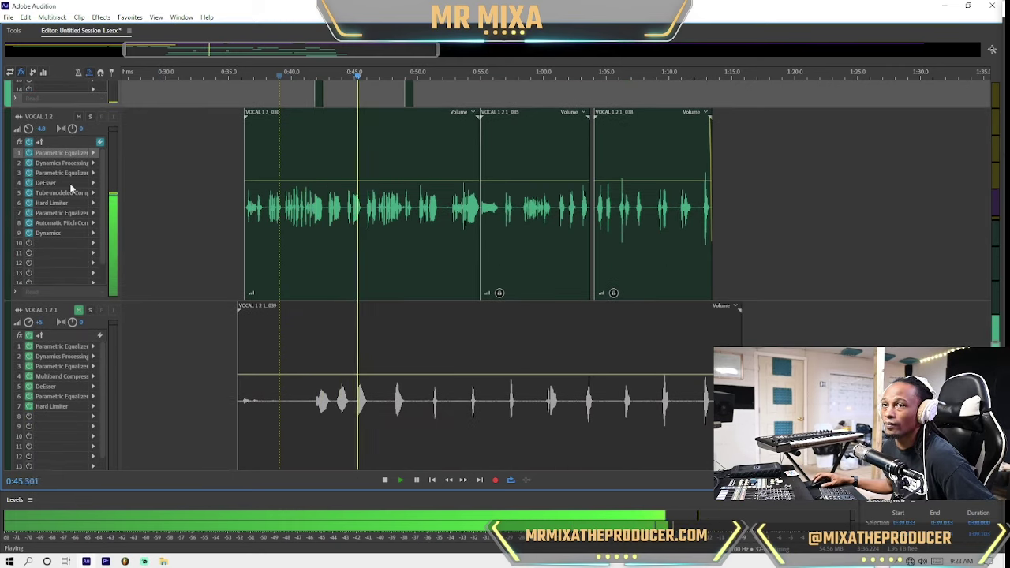
pyautogui.press('space')
pyautogui.moveTo(63, 232); pyautogui.dragTo(70, 424)
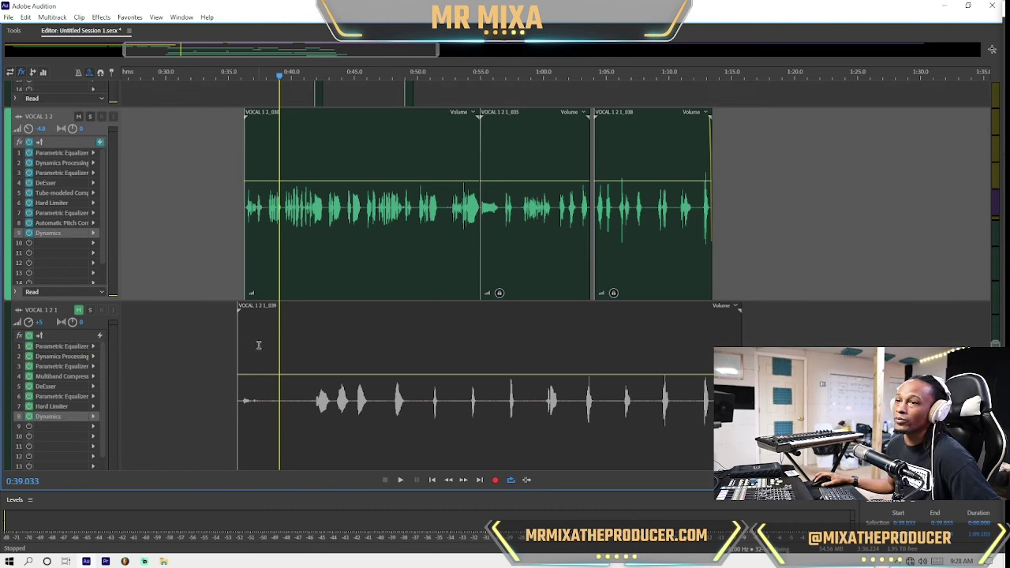
# Step: Trim the VOCAL 1 2 1 clip to span about 0:41.7 to 1:13.3, unmuting the track and checking its Dynamics effect during playback
pyautogui.moveTo(239, 344); pyautogui.dragTo(314, 347)
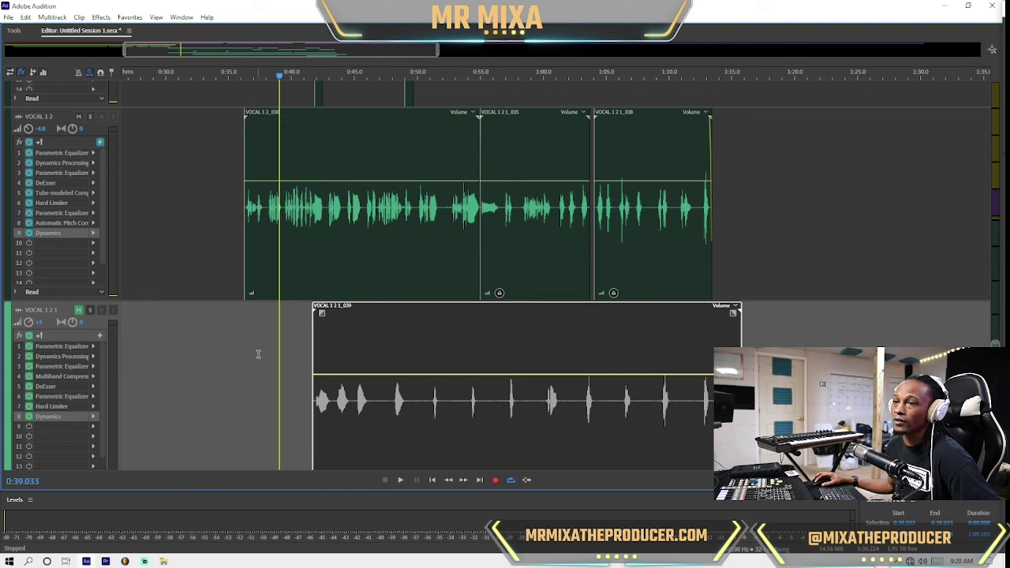
pyautogui.press('space')
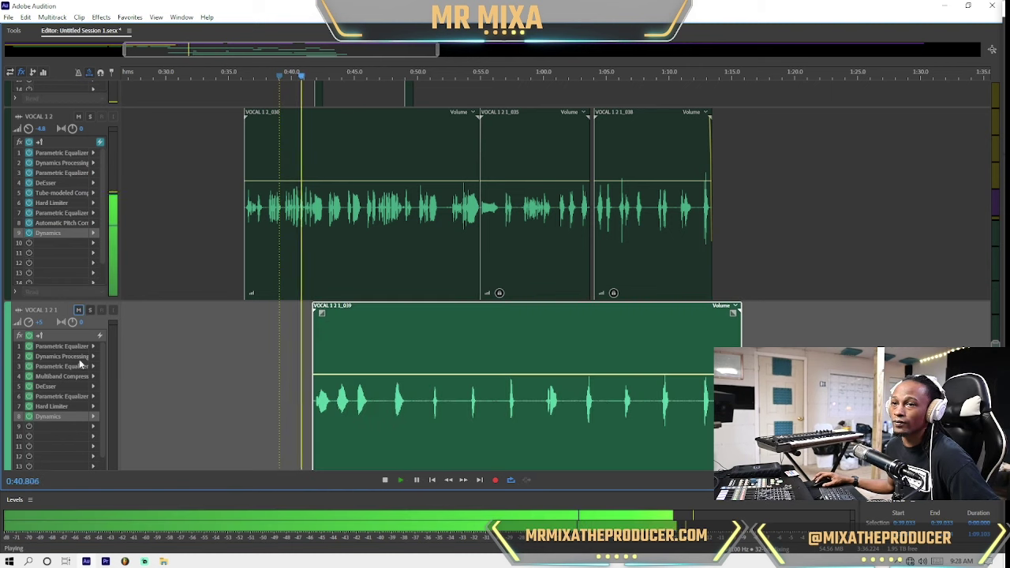
pyautogui.doubleClick(58, 416)
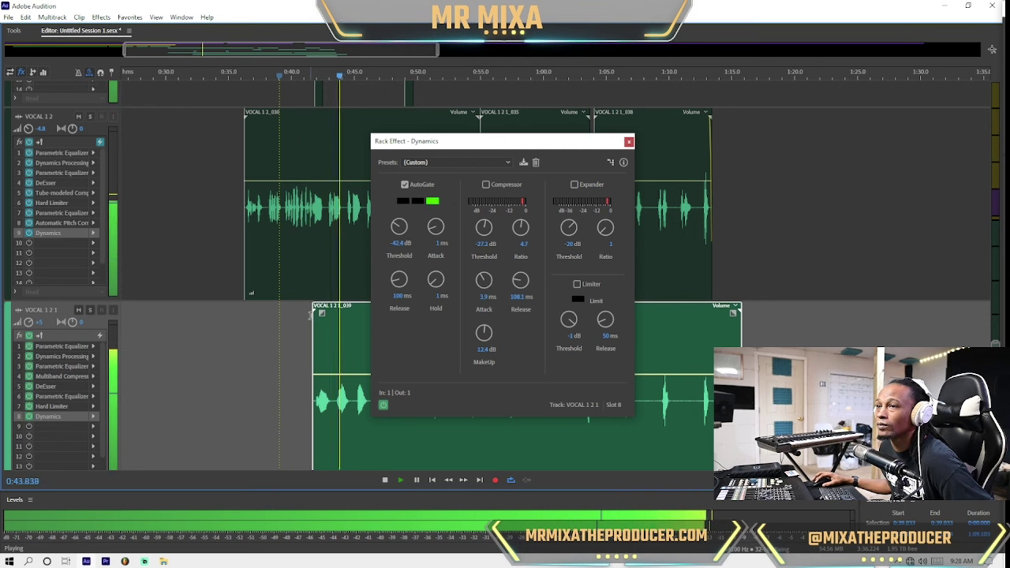
pyautogui.click(629, 142)
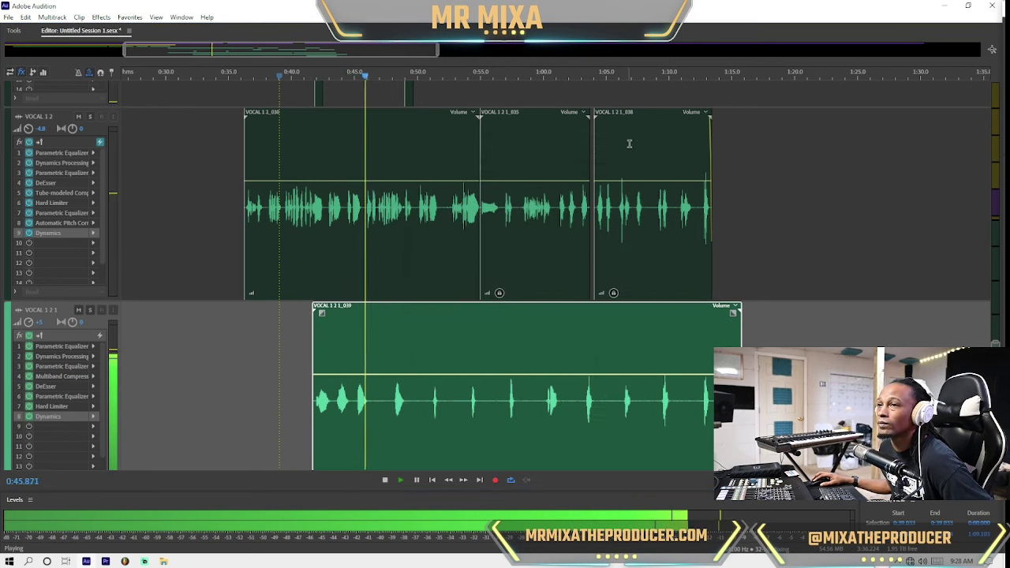
pyautogui.moveTo(741, 341); pyautogui.dragTo(708, 338)
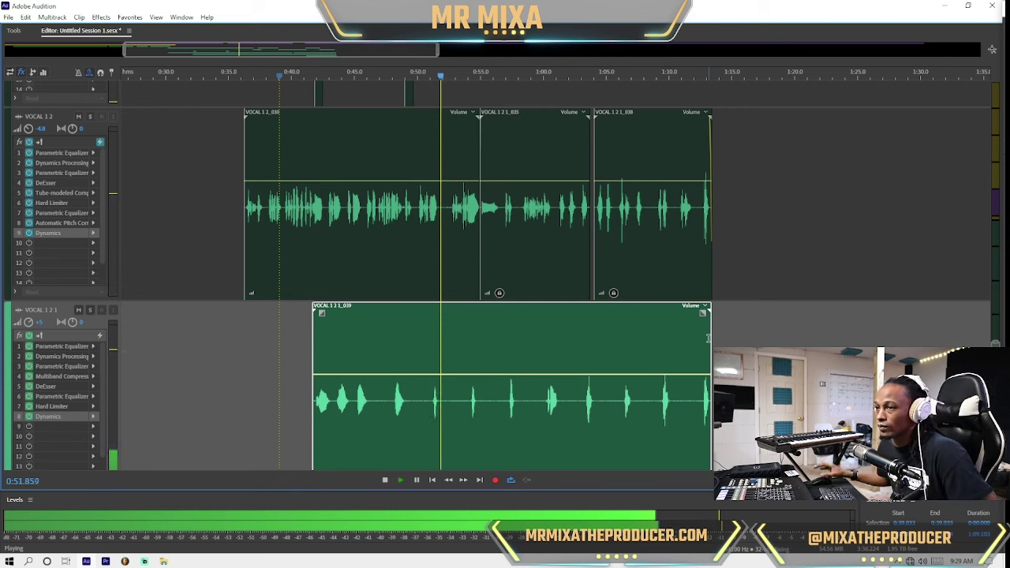
# Step: Add an FFT Filter with the On Hold 400-4k preset in slot 9 of VOCAL 1 2 1 and close the effect
pyautogui.scroll(2, 71, 411)
pyautogui.scroll(-1, 93, 437)
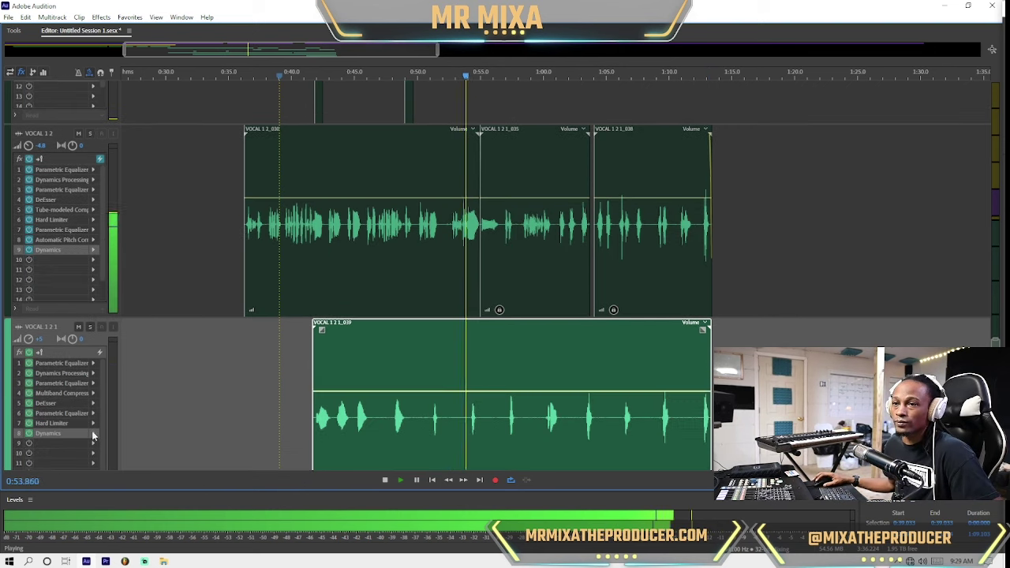
pyautogui.click(93, 442)
pyautogui.moveTo(158, 334)
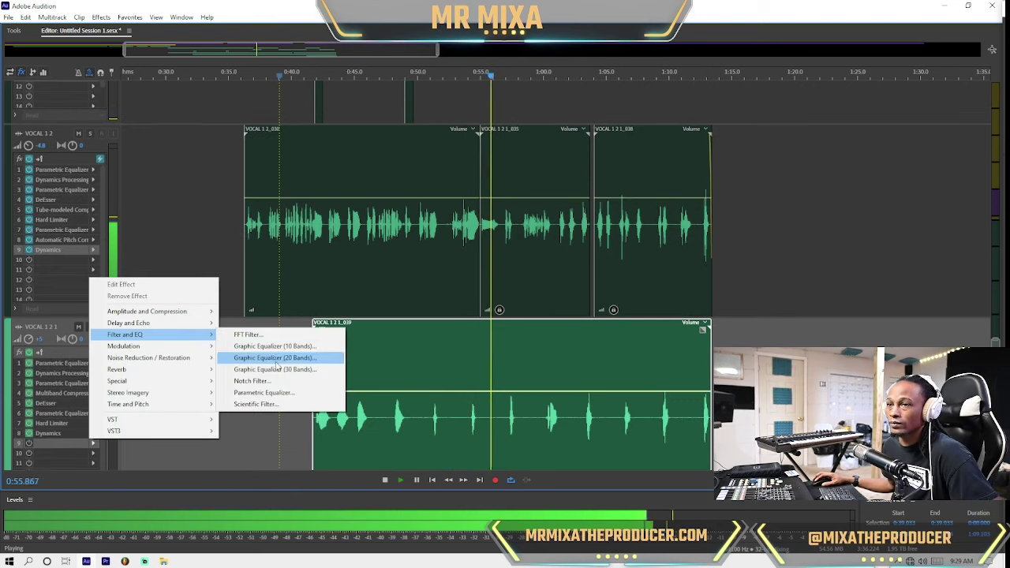
pyautogui.click(248, 334)
pyautogui.click(445, 166)
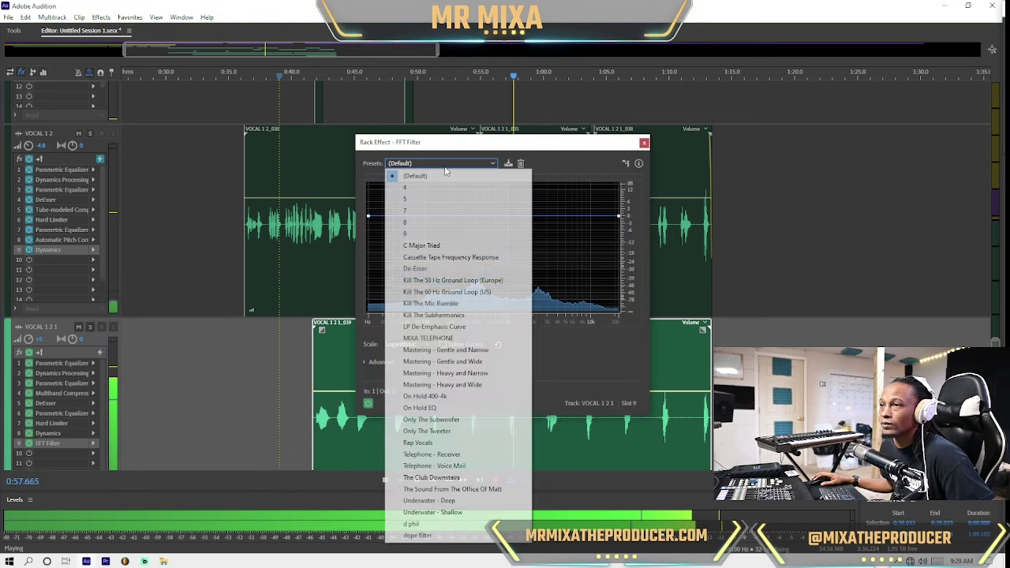
pyautogui.click(451, 397)
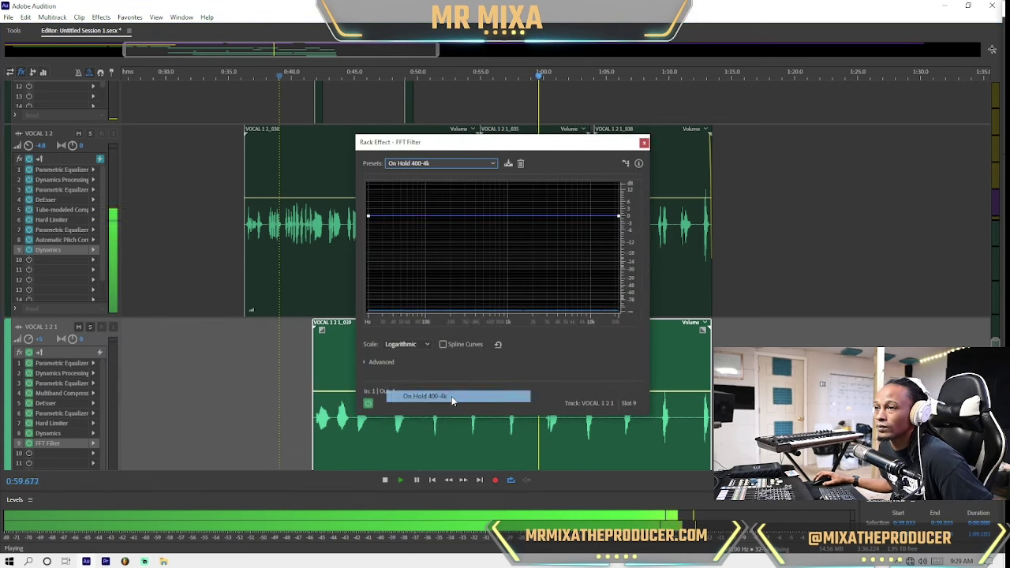
pyautogui.click(644, 142)
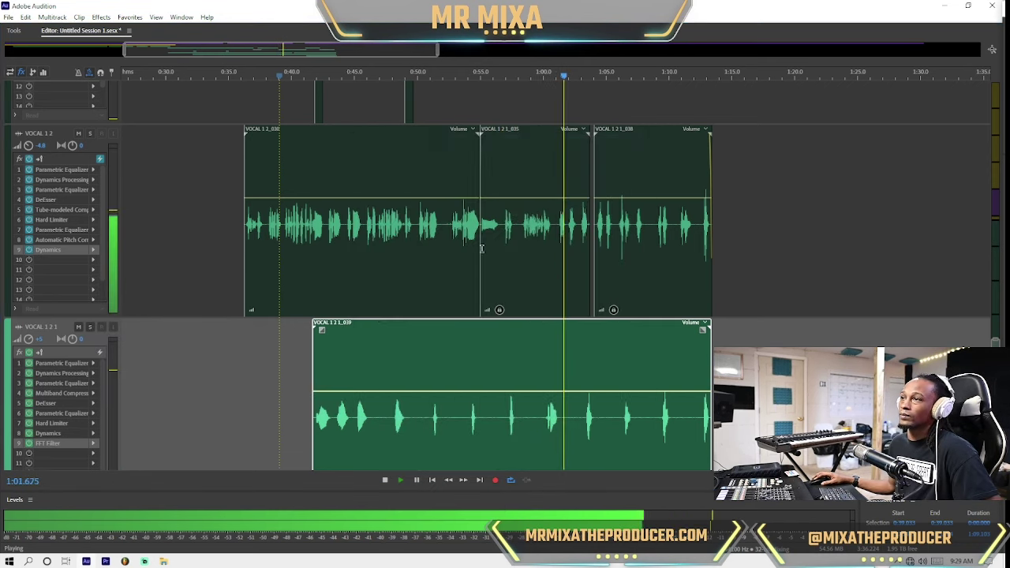
# Step: Set playback to start at about 0:41 and add Guitar Suite with the Lowest Fidelity preset in slot 10 of VOCAL 1 2 1
pyautogui.scroll(-2, 79, 363)
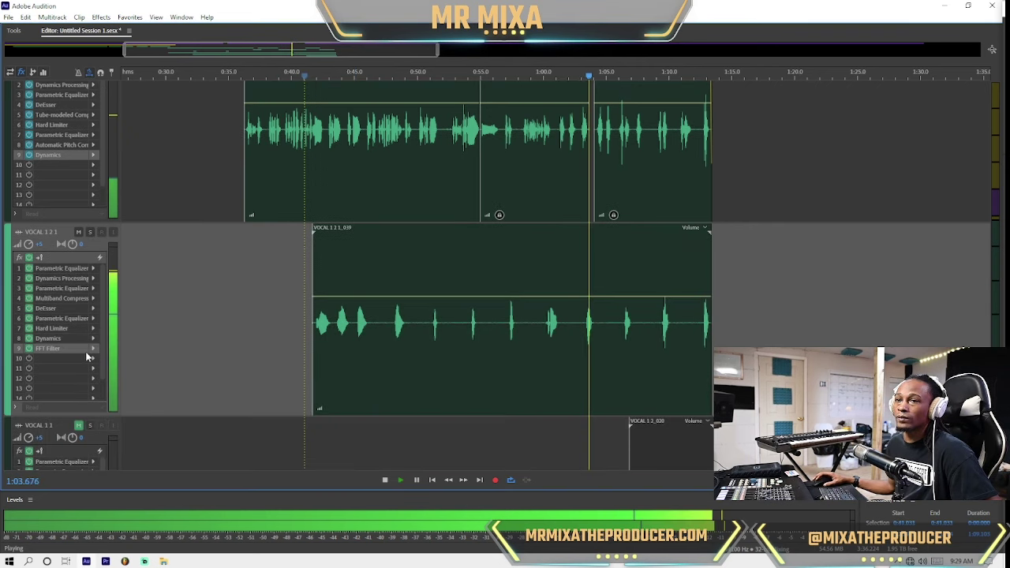
pyautogui.click(88, 358)
pyautogui.moveTo(218, 468)
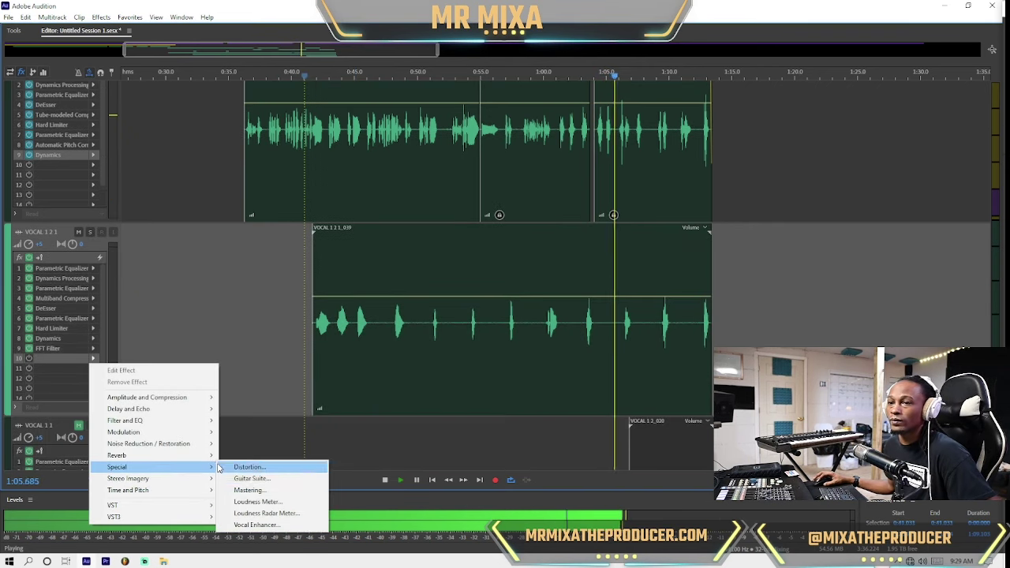
pyautogui.click(251, 478)
pyautogui.click(404, 176)
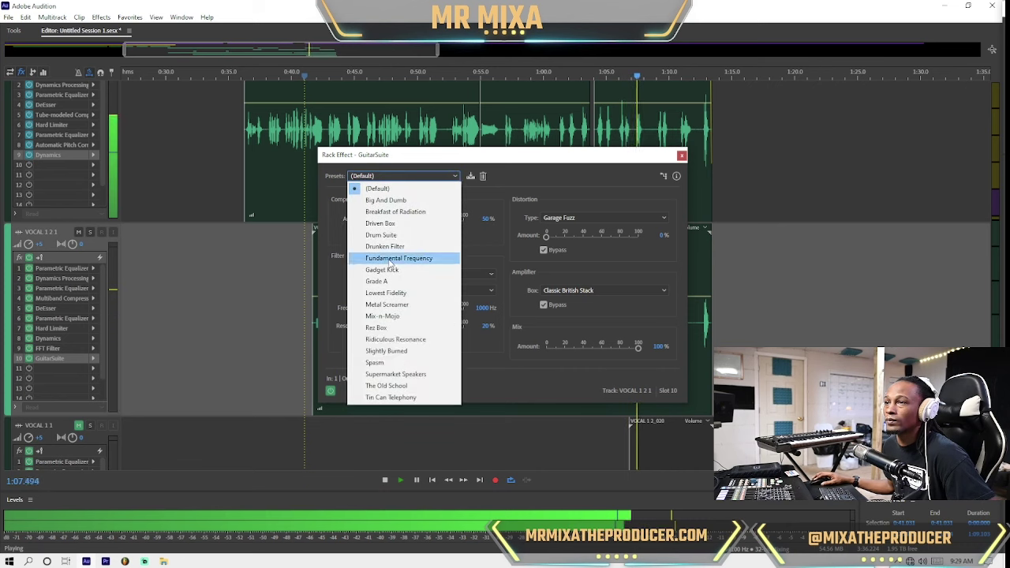
pyautogui.click(452, 293)
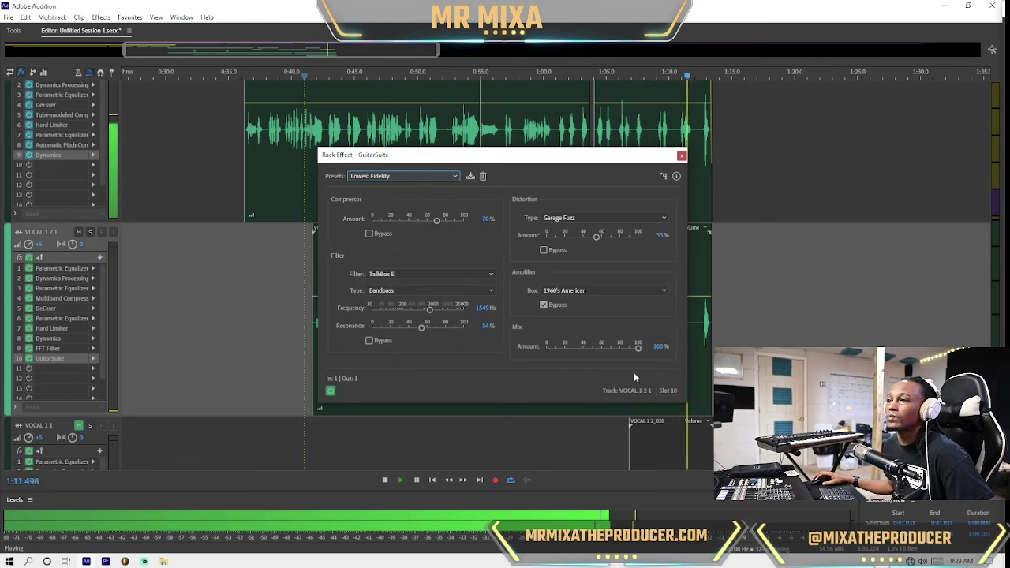
# Step: Set the Guitar Suite distortion amount to 59% and the mix amount to 9%, and close the effect
pyautogui.moveTo(636, 347); pyautogui.dragTo(584, 345)
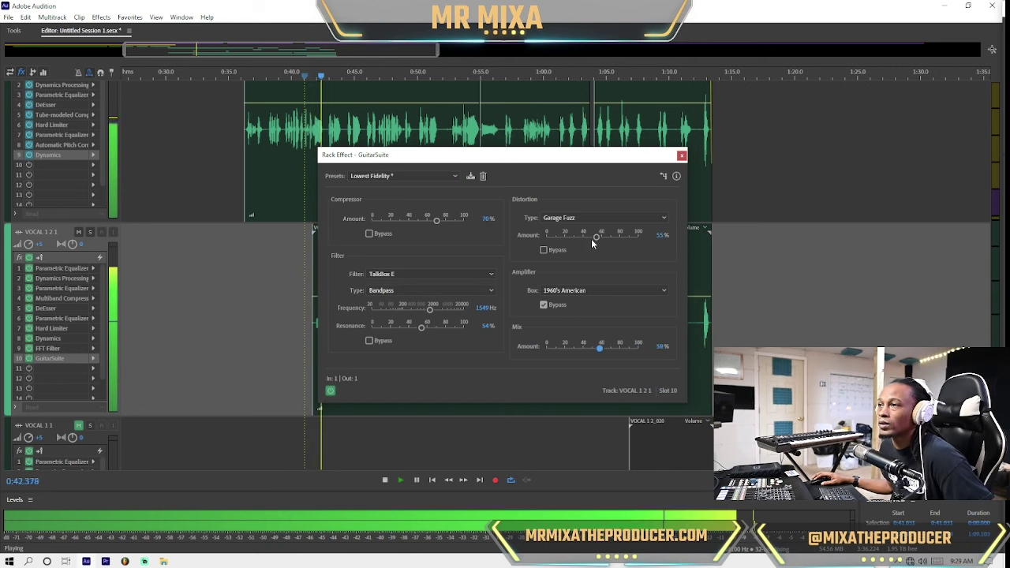
pyautogui.moveTo(596, 238); pyautogui.dragTo(600, 236)
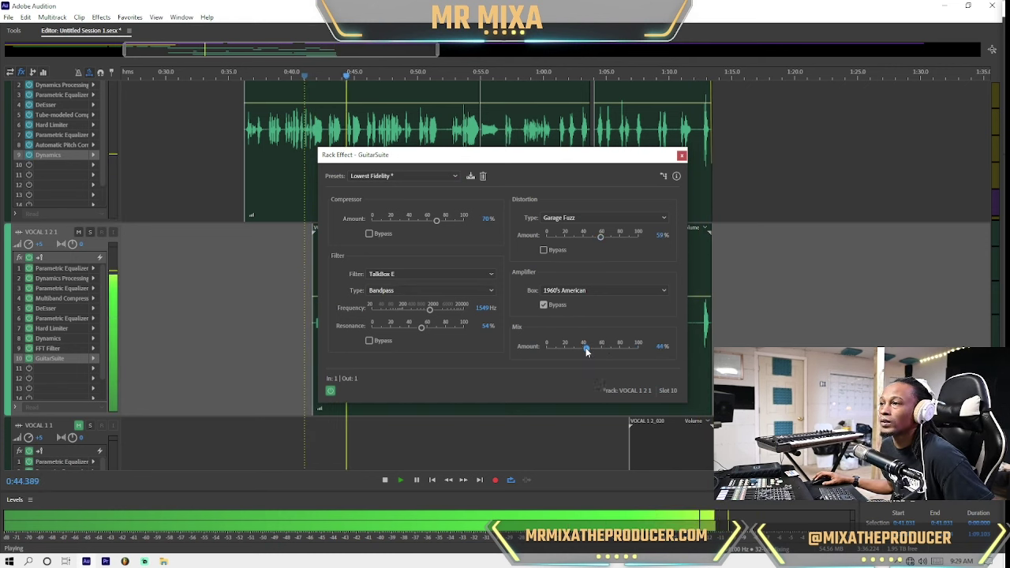
pyautogui.moveTo(586, 351); pyautogui.dragTo(554, 352)
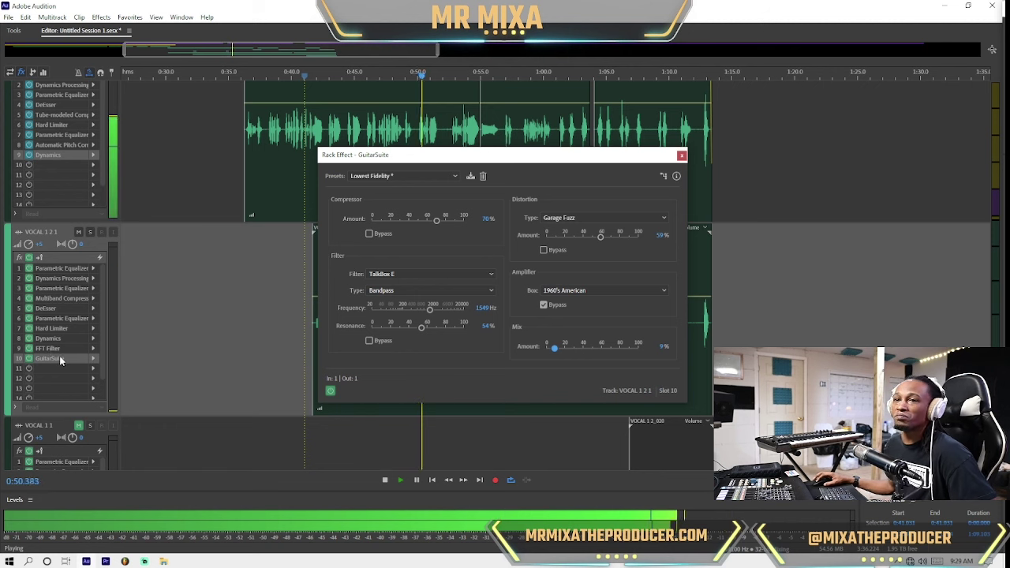
pyautogui.click(682, 155)
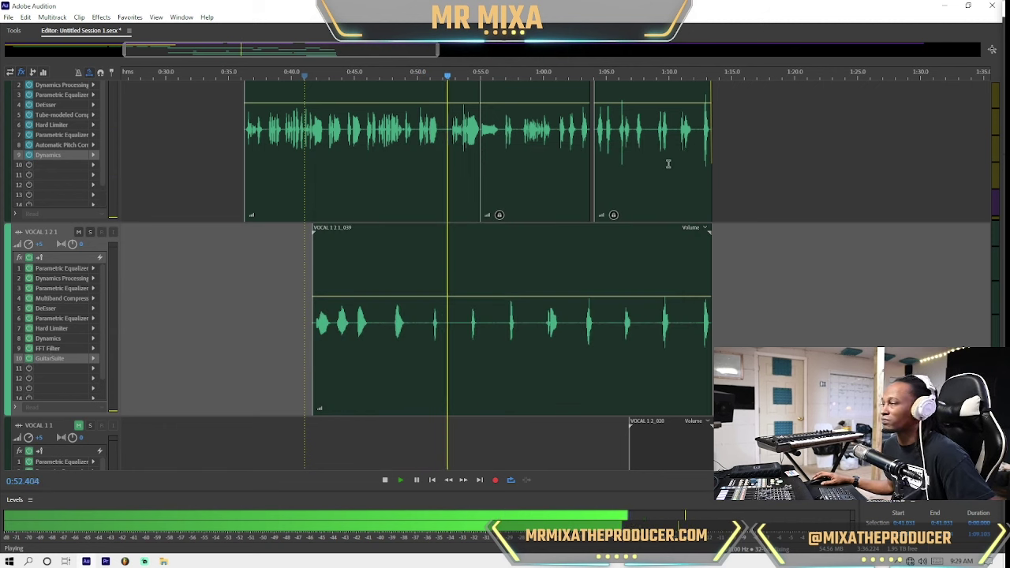
# Step: Set the VOCAL 1 2 1 track volume to -4.8 dB during playback, with the start position at about 0:40, and stop playback
pyautogui.scroll(-5, 20, 319)
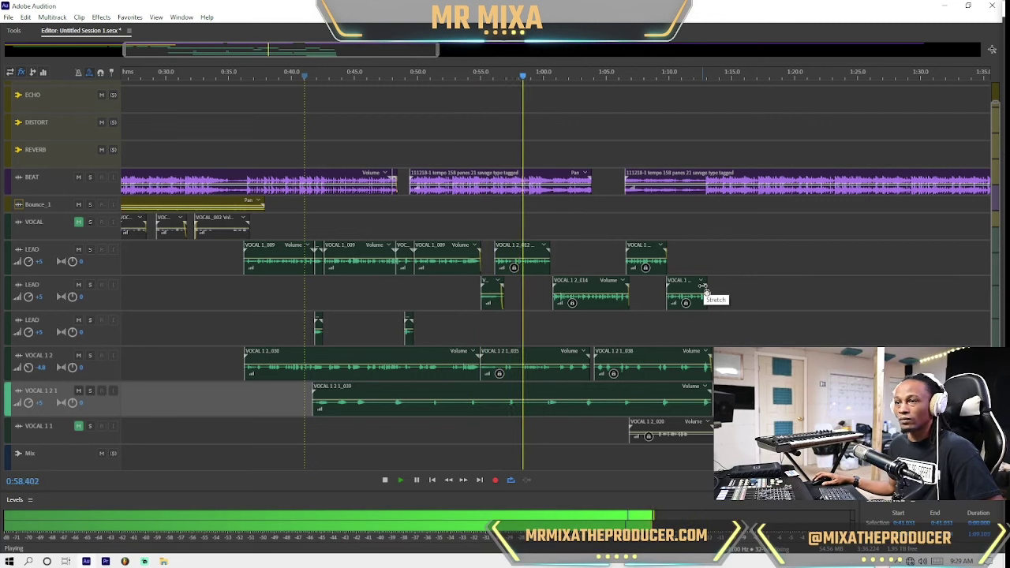
pyautogui.click(72, 176)
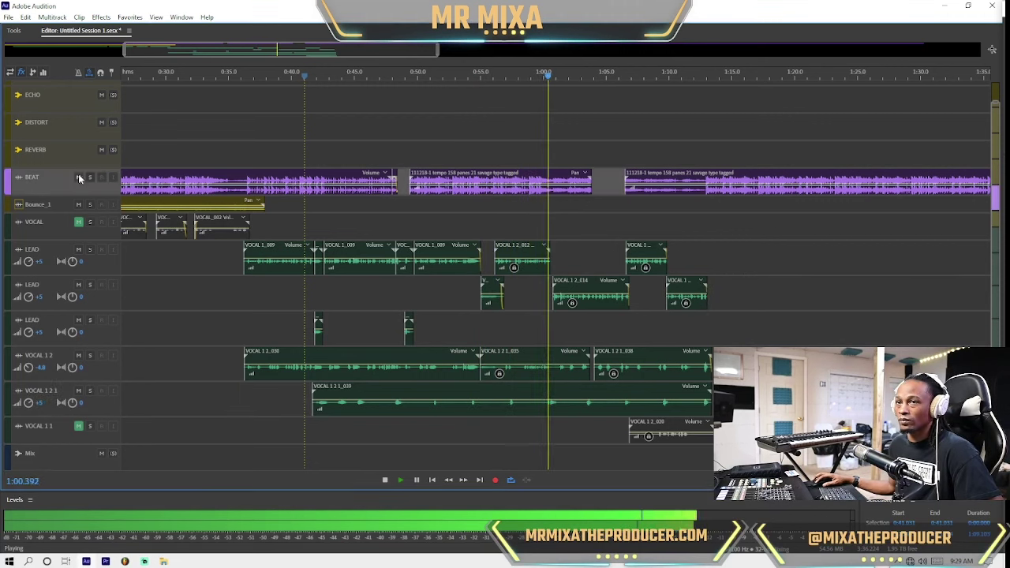
pyautogui.click(36, 401)
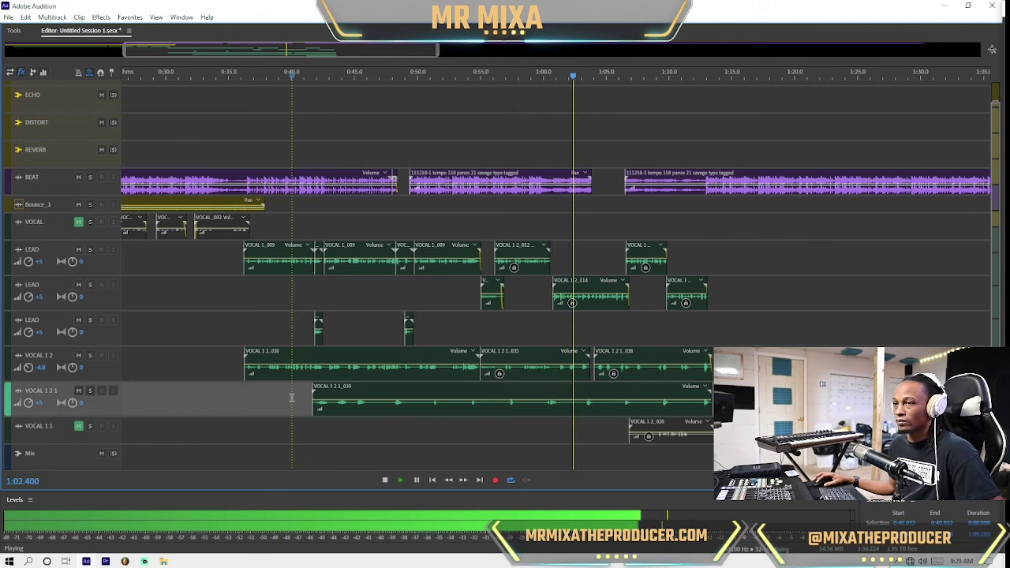
pyautogui.click(40, 402)
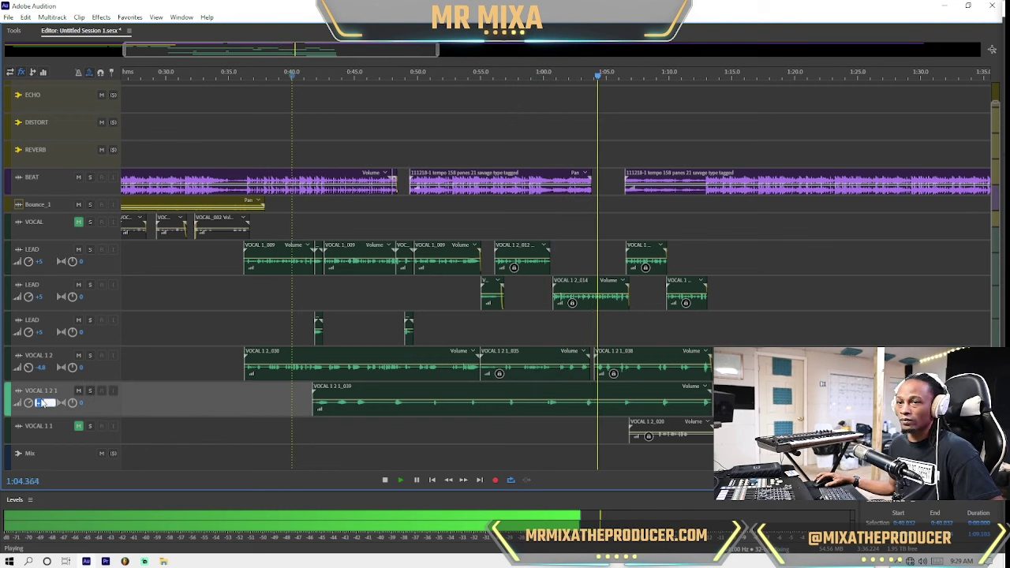
pyautogui.write('-4.8')
pyautogui.press('Return')
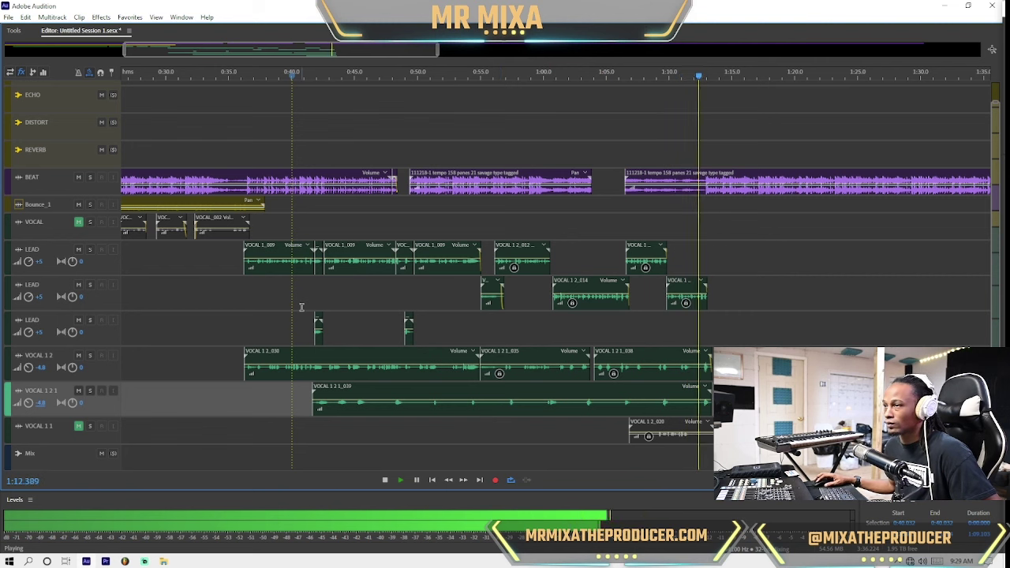
pyautogui.press('space')
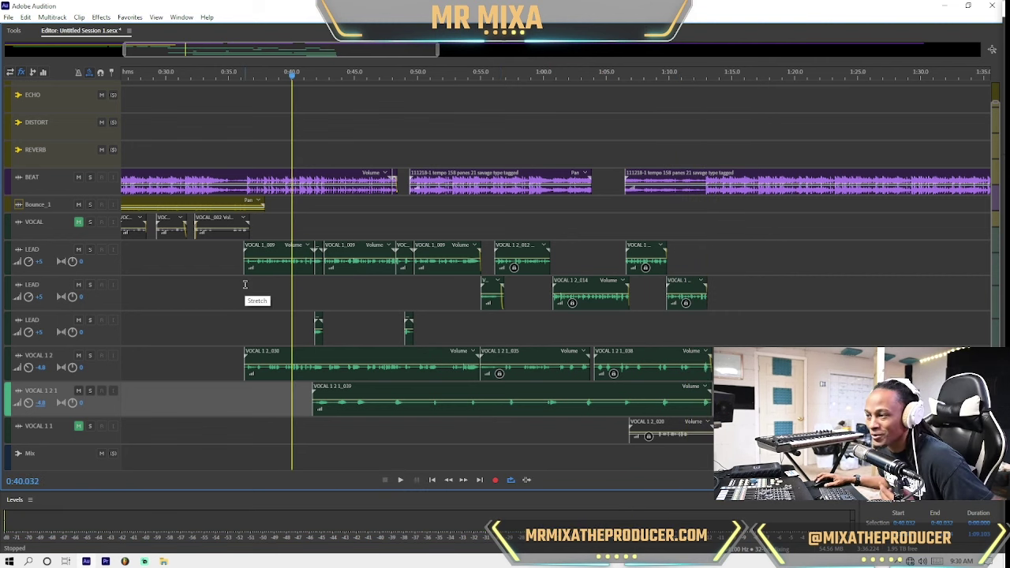
# Step: Look over the LEAD and VOCAL tracks in the earlier section and audition the mix briefly from about 0:27
pyautogui.scroll(4, 66, 254)
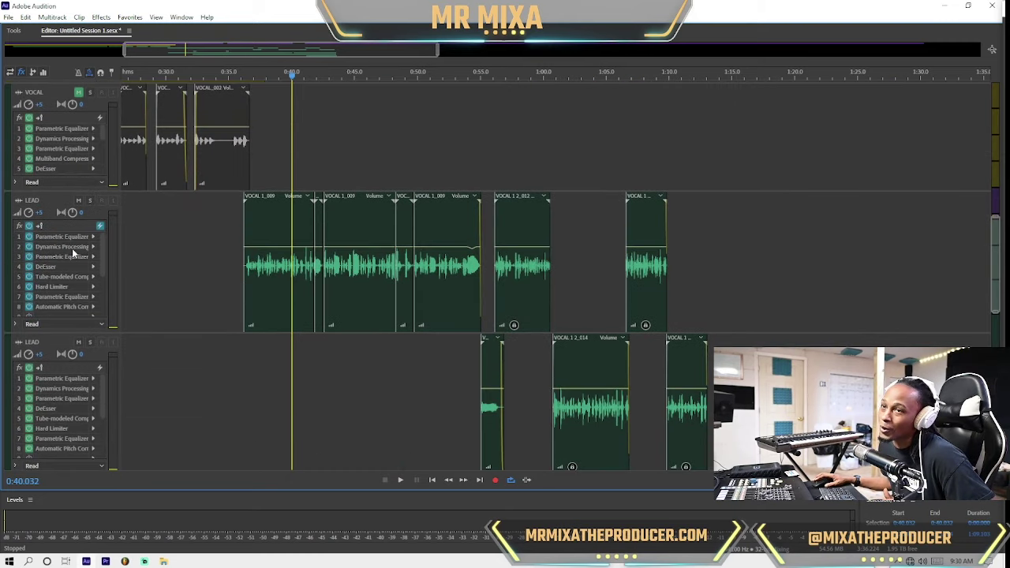
pyautogui.click(73, 226)
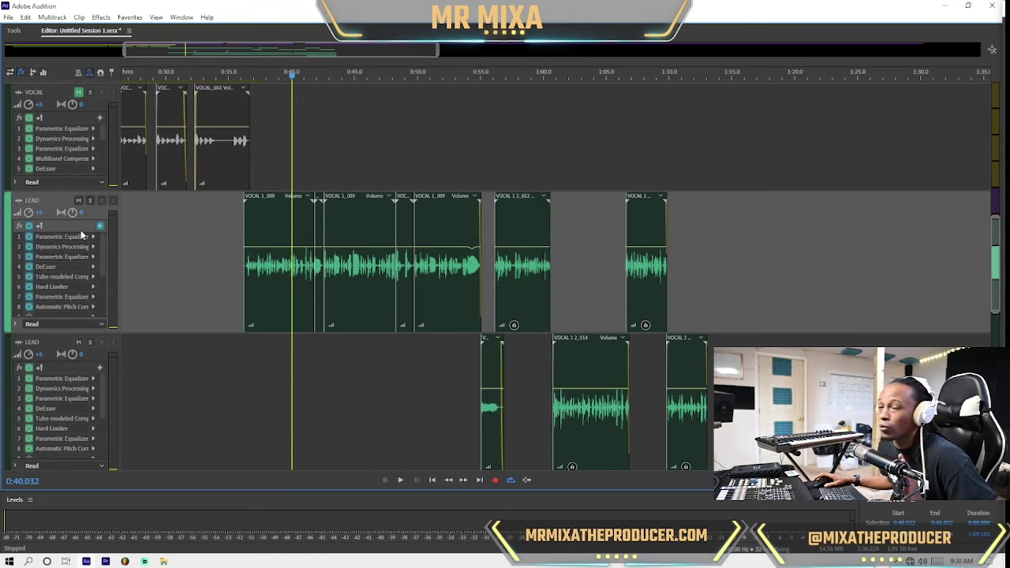
pyautogui.scroll(1, 80, 241)
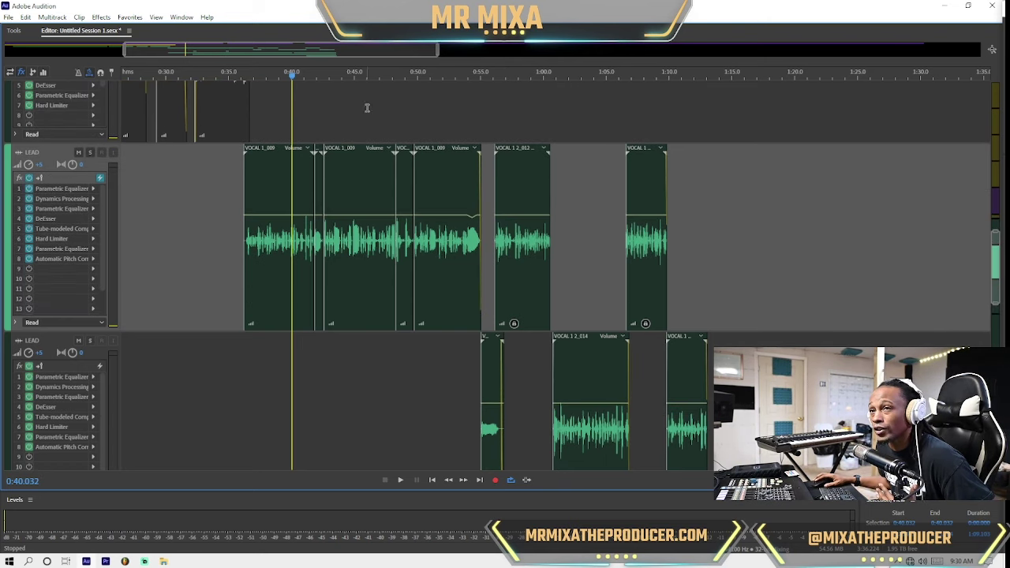
pyautogui.moveTo(391, 58); pyautogui.dragTo(271, 58)
pyautogui.scroll(3, 462, 254)
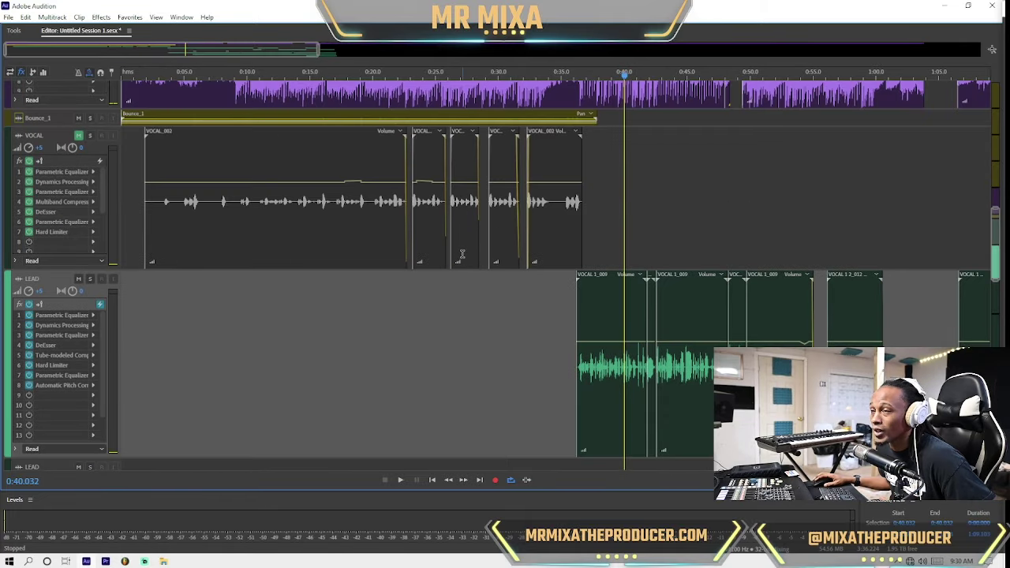
pyautogui.click(353, 232)
pyautogui.scroll(3, 268, 207)
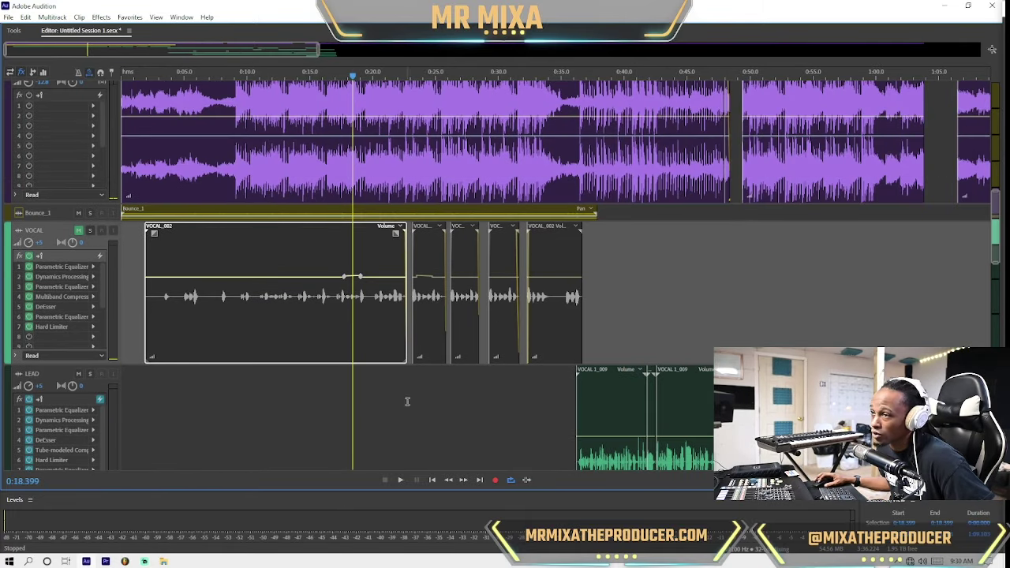
pyautogui.click(465, 415)
pyautogui.press('space')
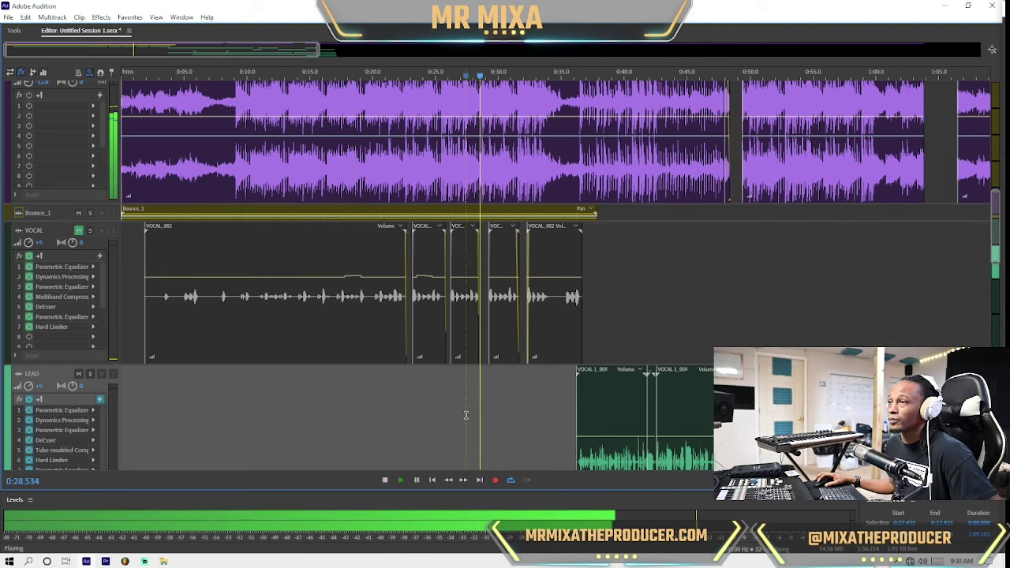
pyautogui.press('space')
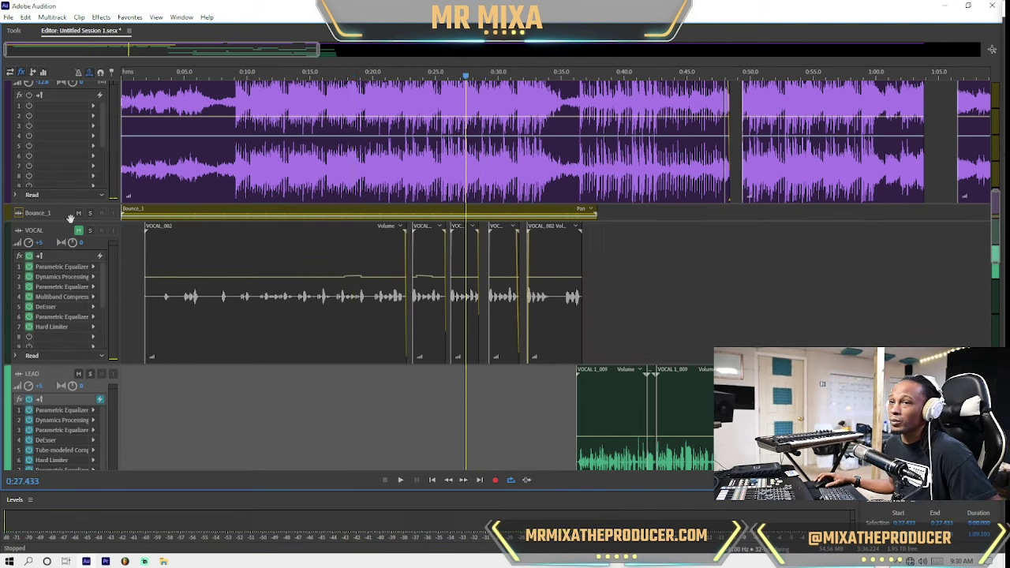
# Step: Expand the Bounce_1 track and, during playback from about 0:27, look through the effects available for its first slot
pyautogui.click(20, 215)
pyautogui.press('space')
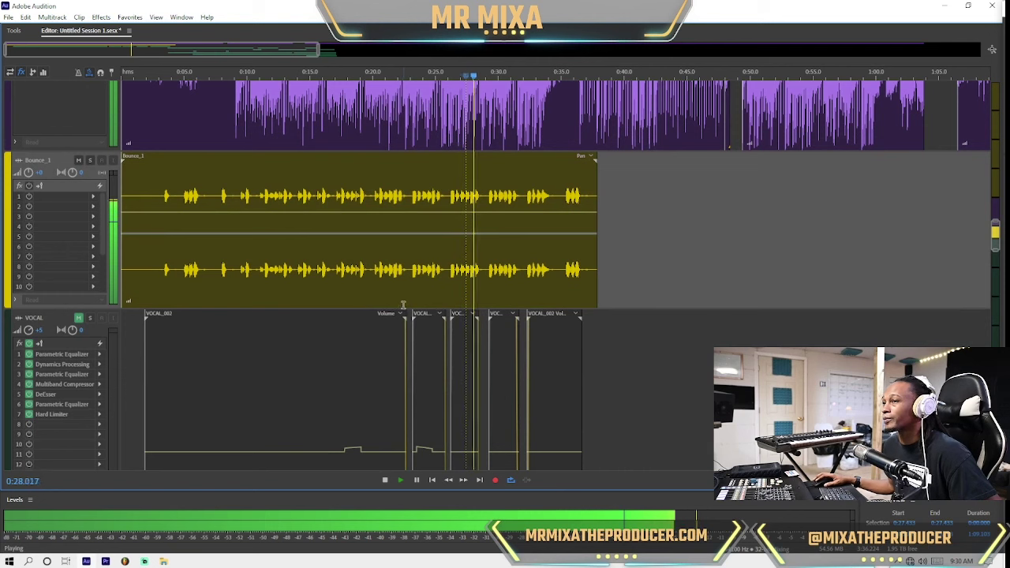
pyautogui.click(93, 196)
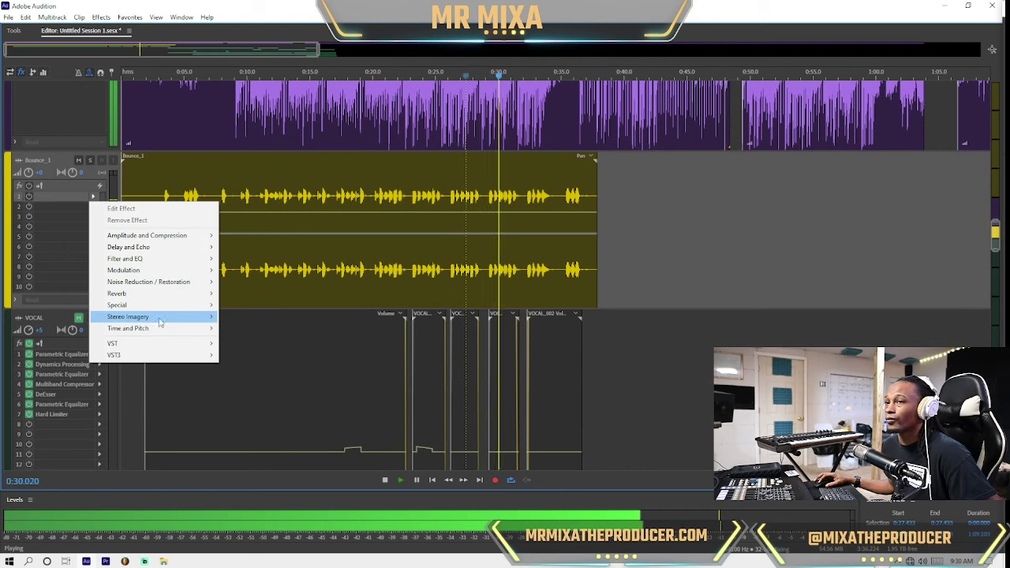
pyautogui.moveTo(212, 308)
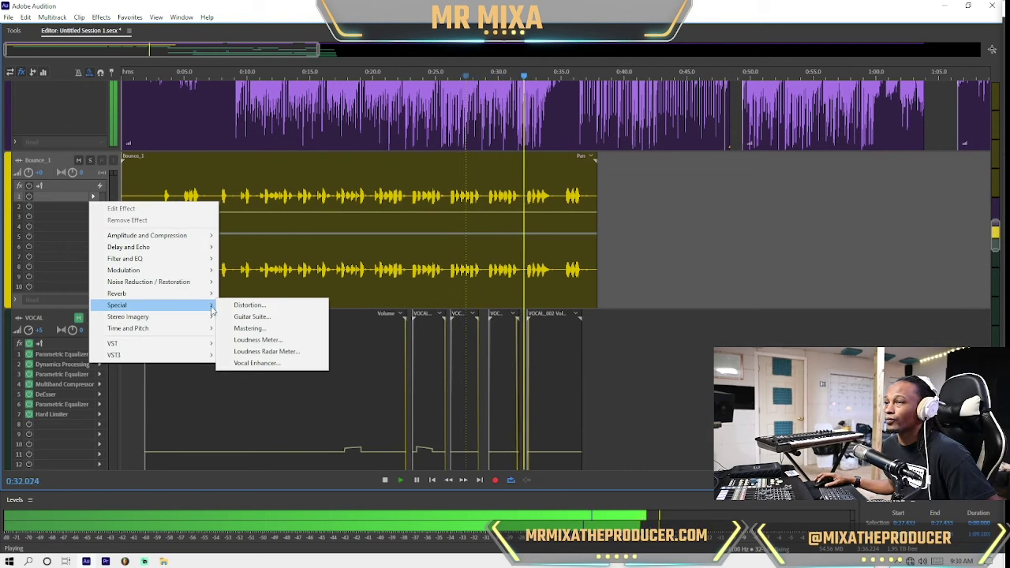
pyautogui.click(852, 5)
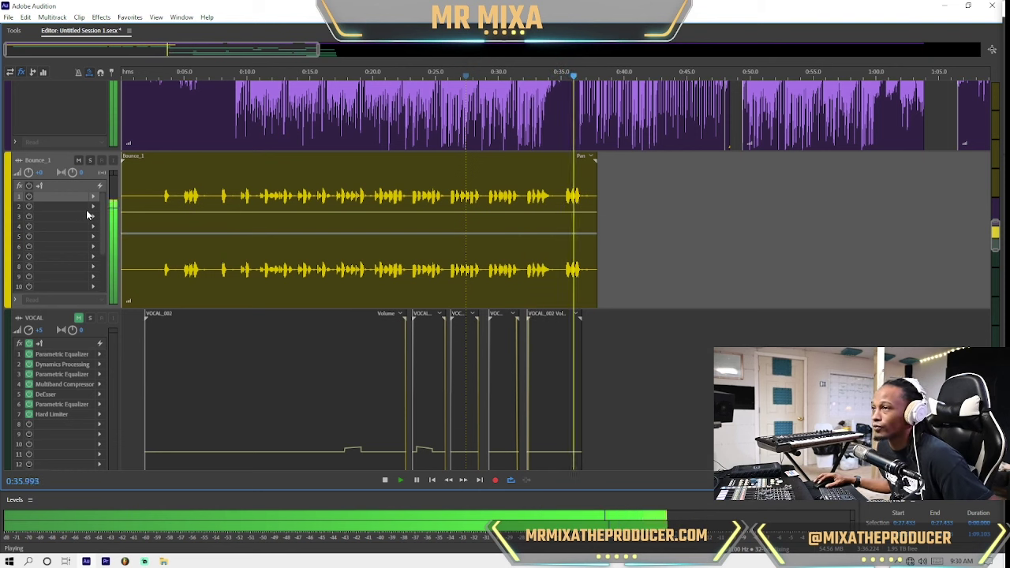
# Step: Set the volume of all three LEAD tracks to +8 dB while the mix plays, and save the session
pyautogui.scroll(-4, 88, 215)
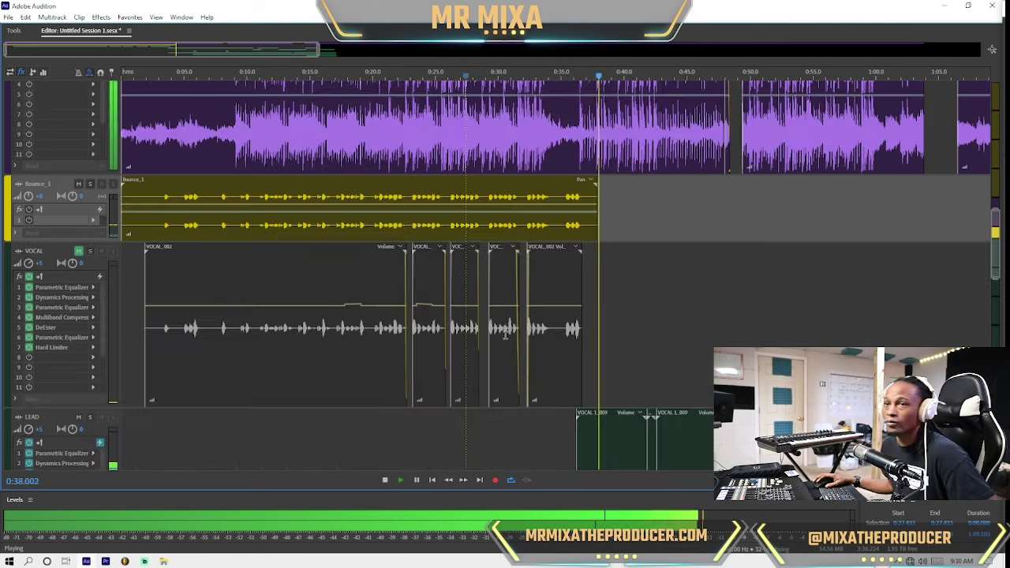
pyautogui.scroll(-2, 435, 345)
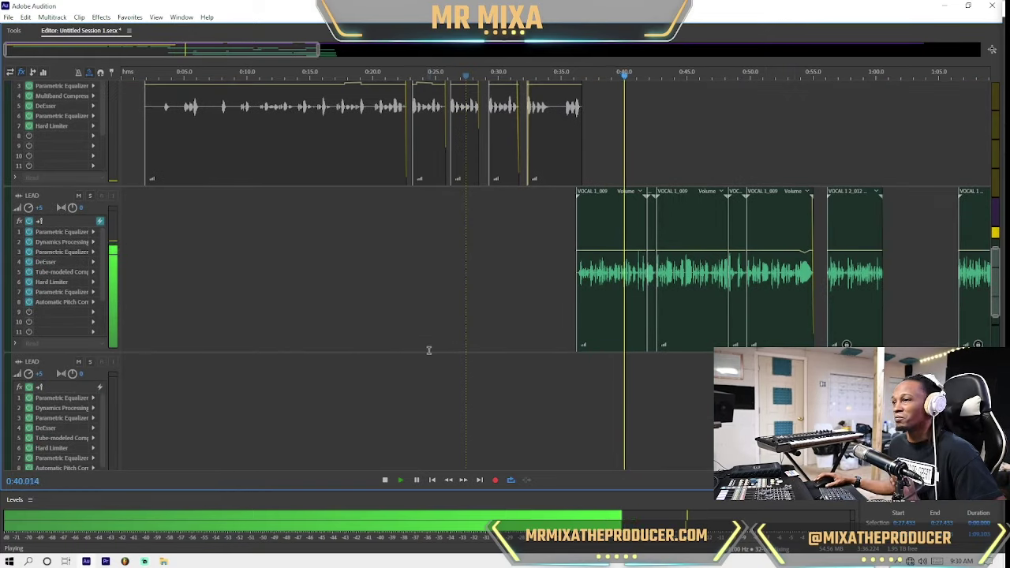
pyautogui.click(546, 269)
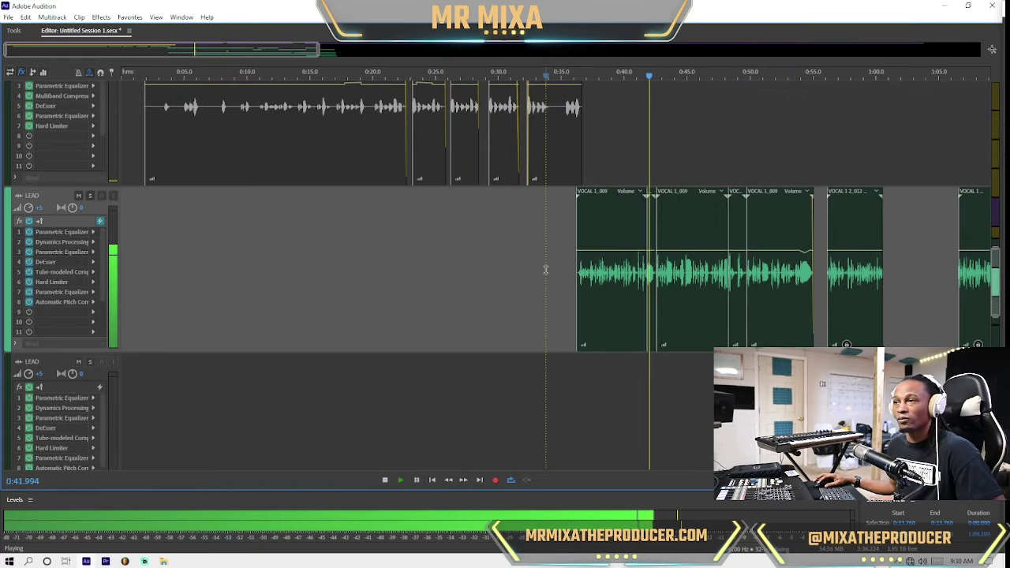
pyautogui.press('-')
pyautogui.press('-')
pyautogui.press('-')
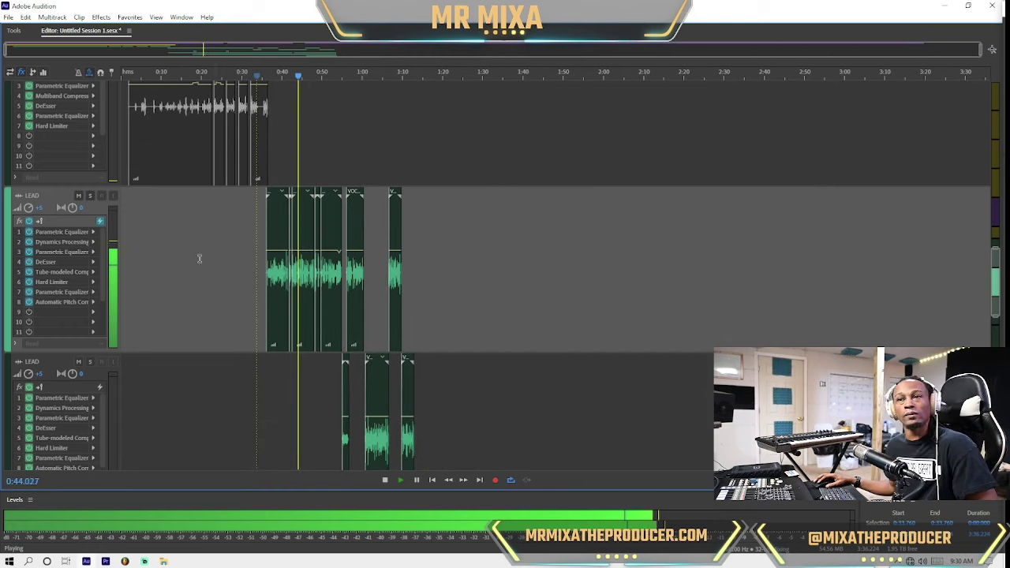
pyautogui.scroll(-3, 32, 255)
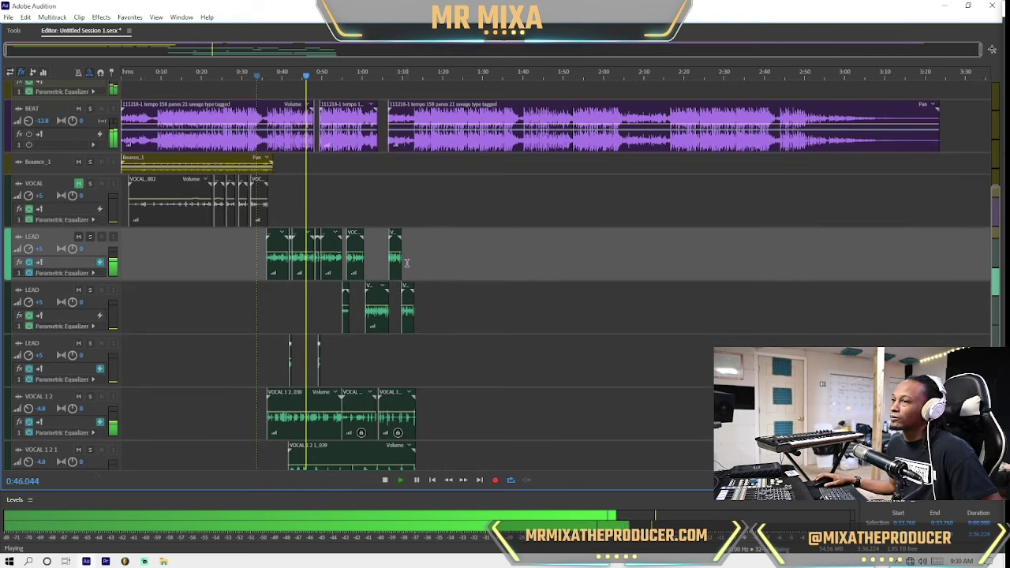
pyautogui.scroll(-1, 409, 263)
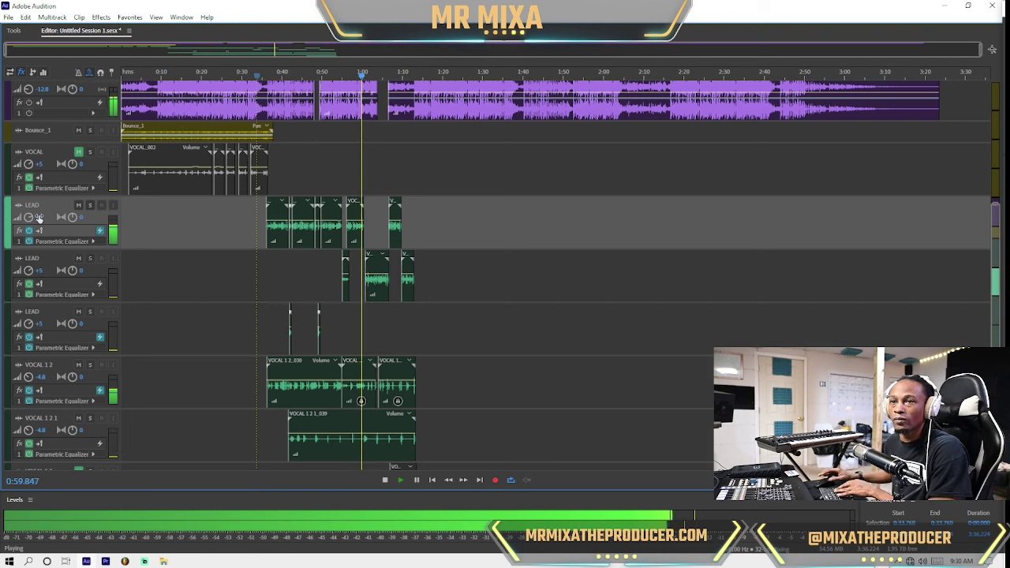
pyautogui.click(39, 270)
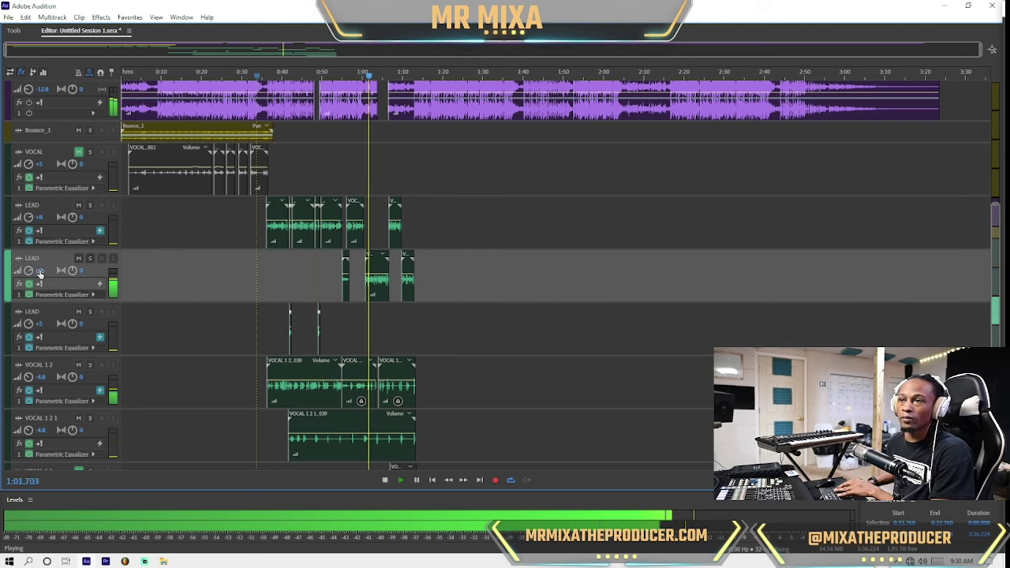
pyautogui.click(41, 324)
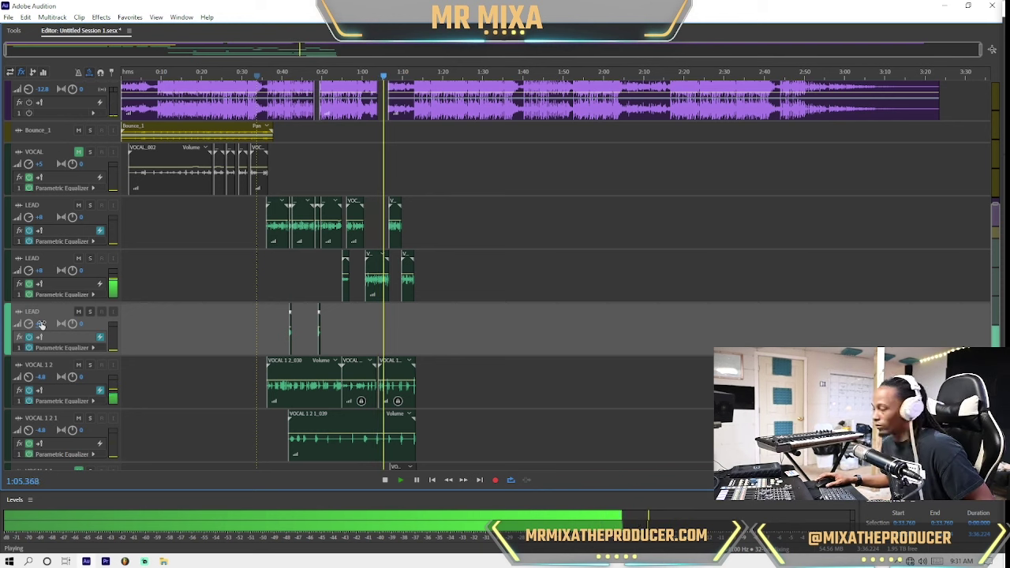
pyautogui.hotkey('ctrl', 's')
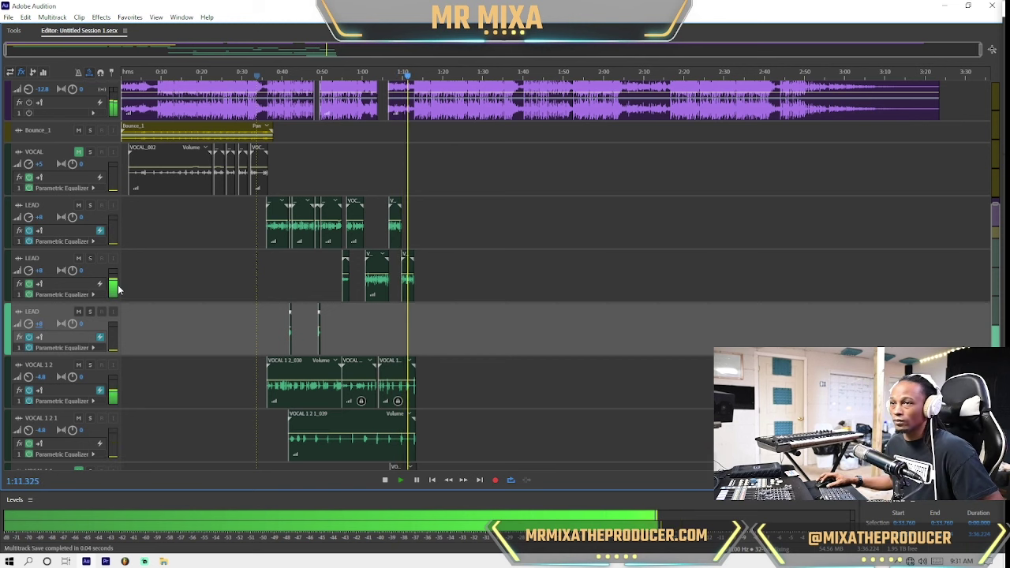
# Step: Play the mix from about 0:35.7 and restart it from there to check the vocal balance with the whole session in view
pyautogui.click(264, 257)
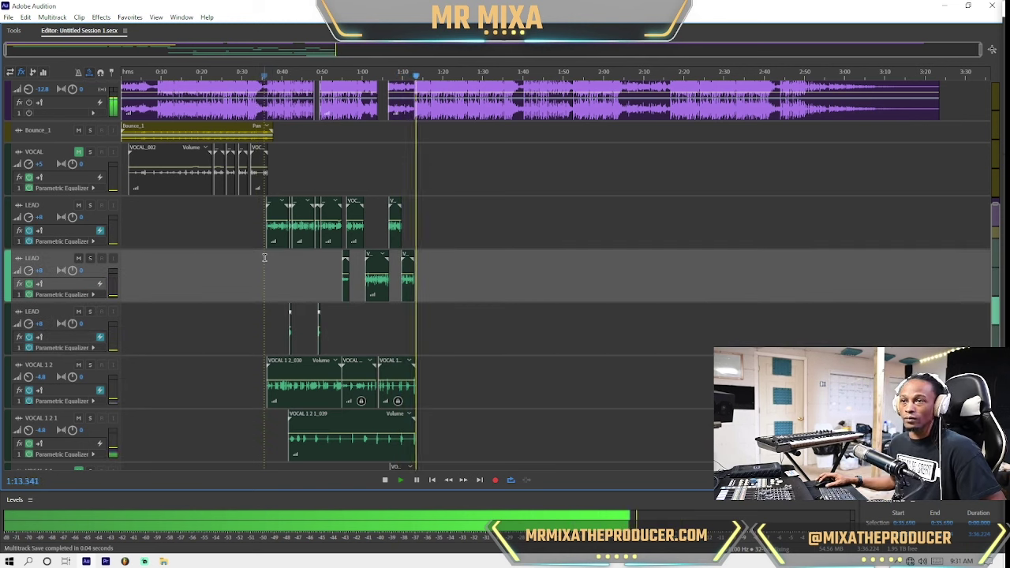
pyautogui.press('space')
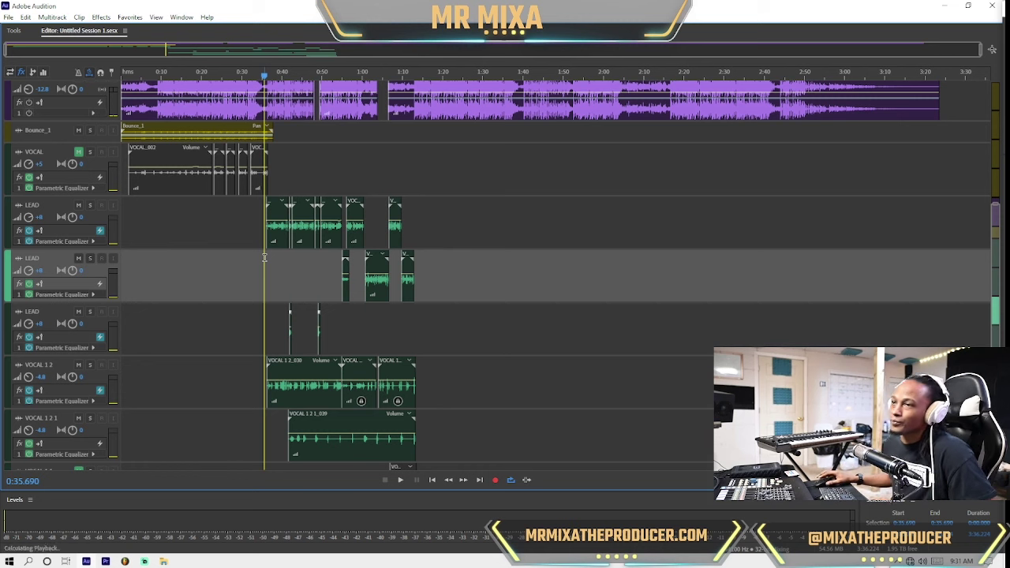
pyautogui.press('space')
pyautogui.scroll(-3, 58, 236)
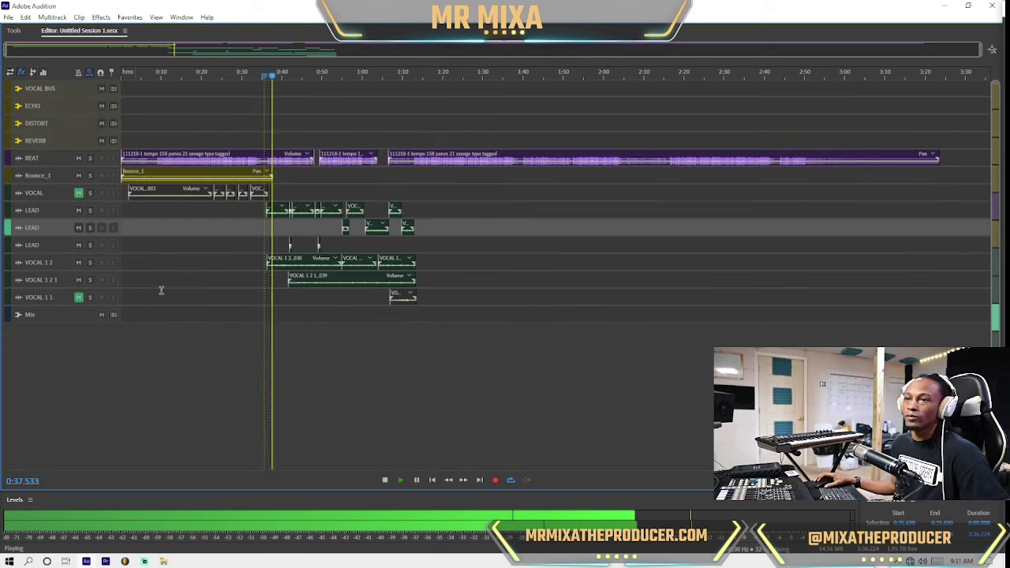